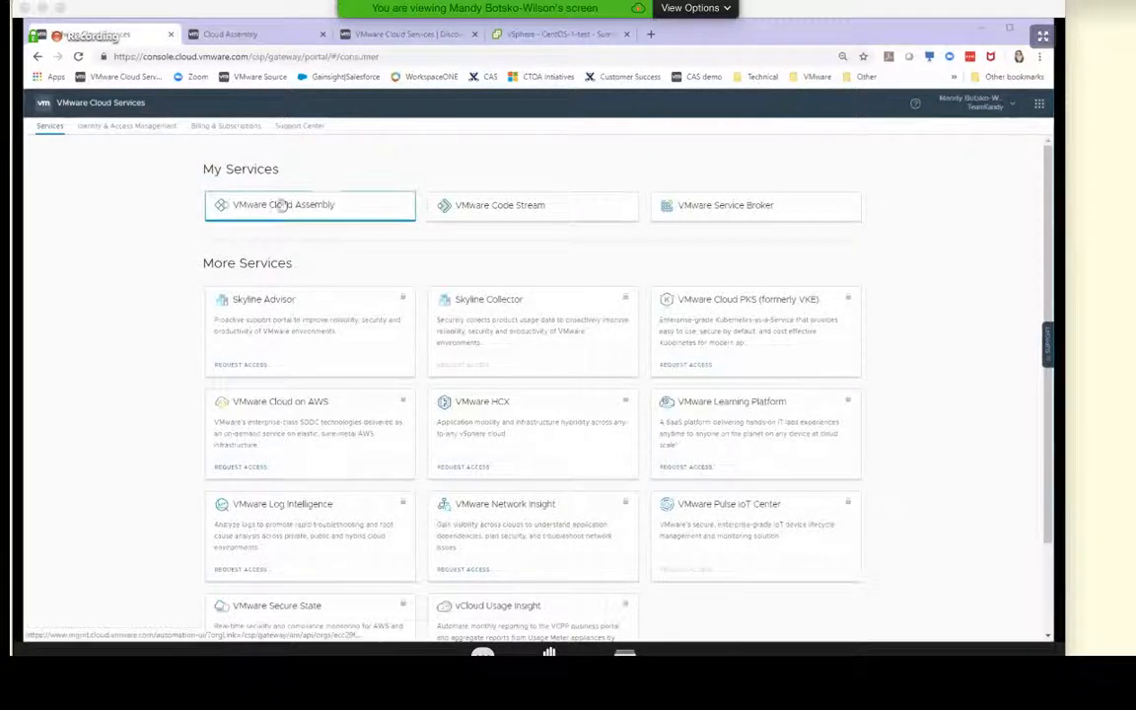
# Open the VMware Service Broker service and sign in with the saved account
pyautogui.click(484, 213)
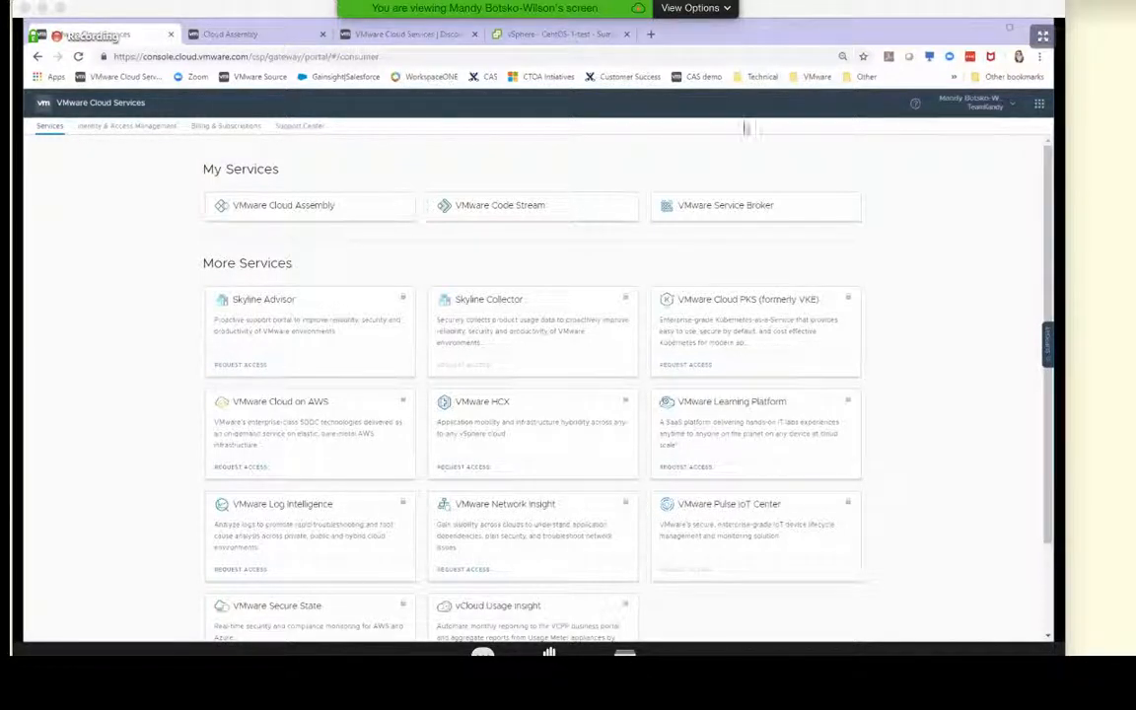
pyautogui.click(758, 213)
pyautogui.click(758, 213)
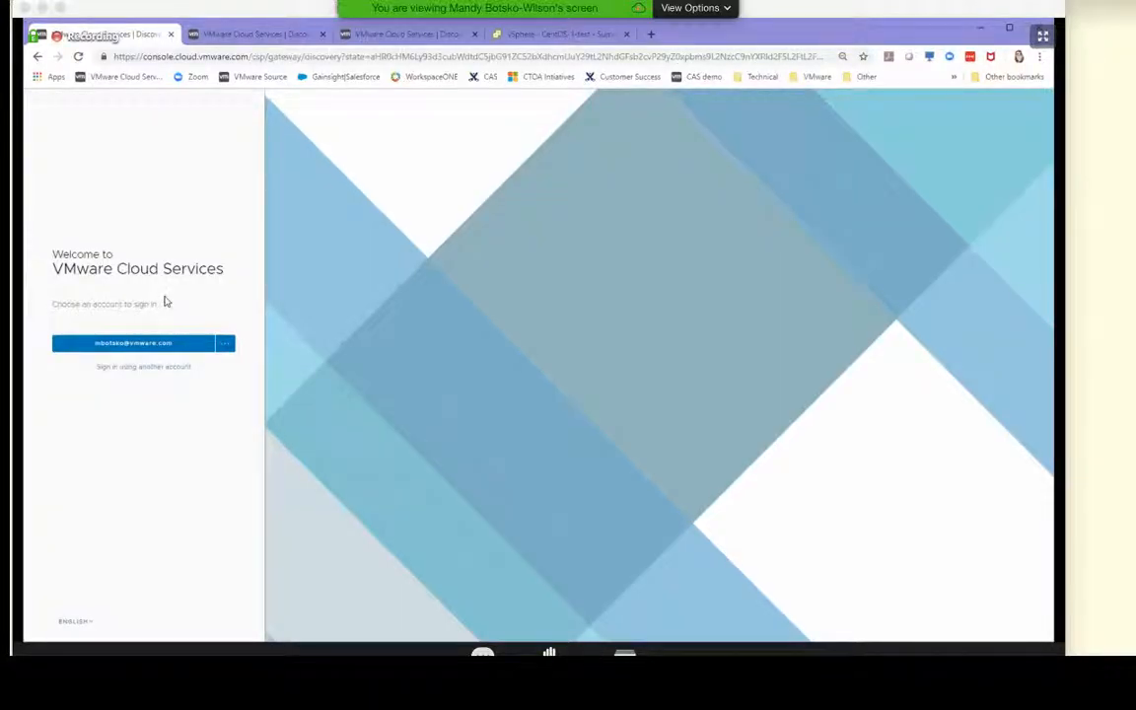
pyautogui.click(161, 343)
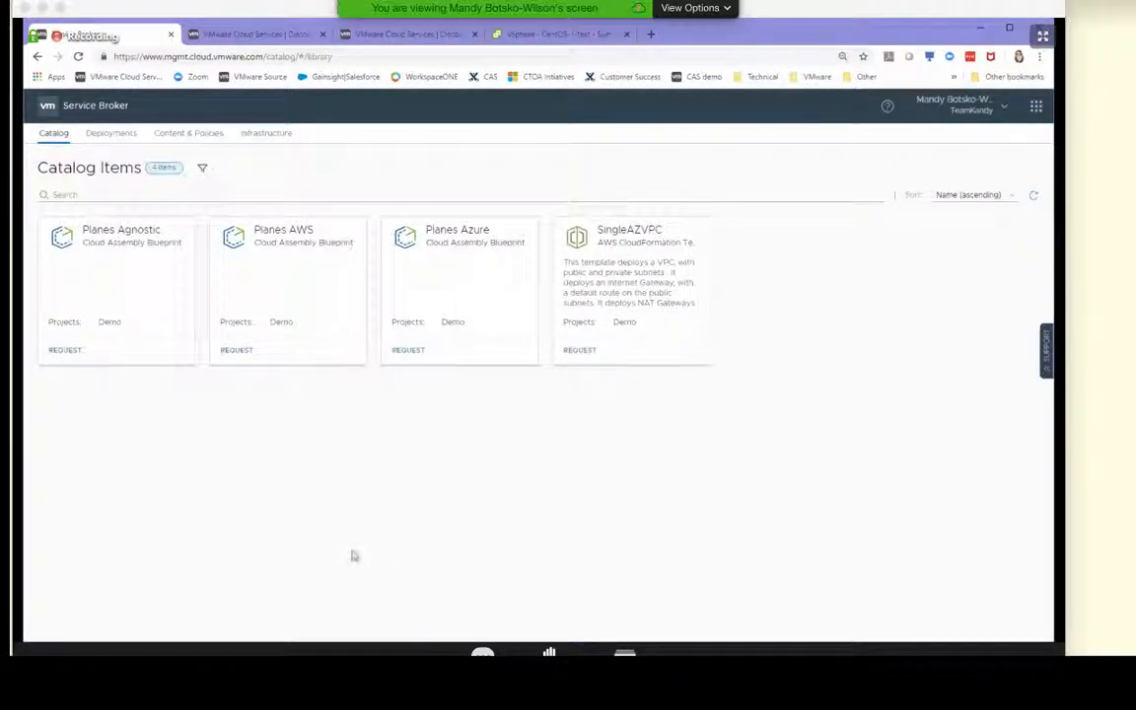
# Request the Planes AWS catalog item and name the deployment "AWS Test Planes"
pyautogui.click(236, 351)
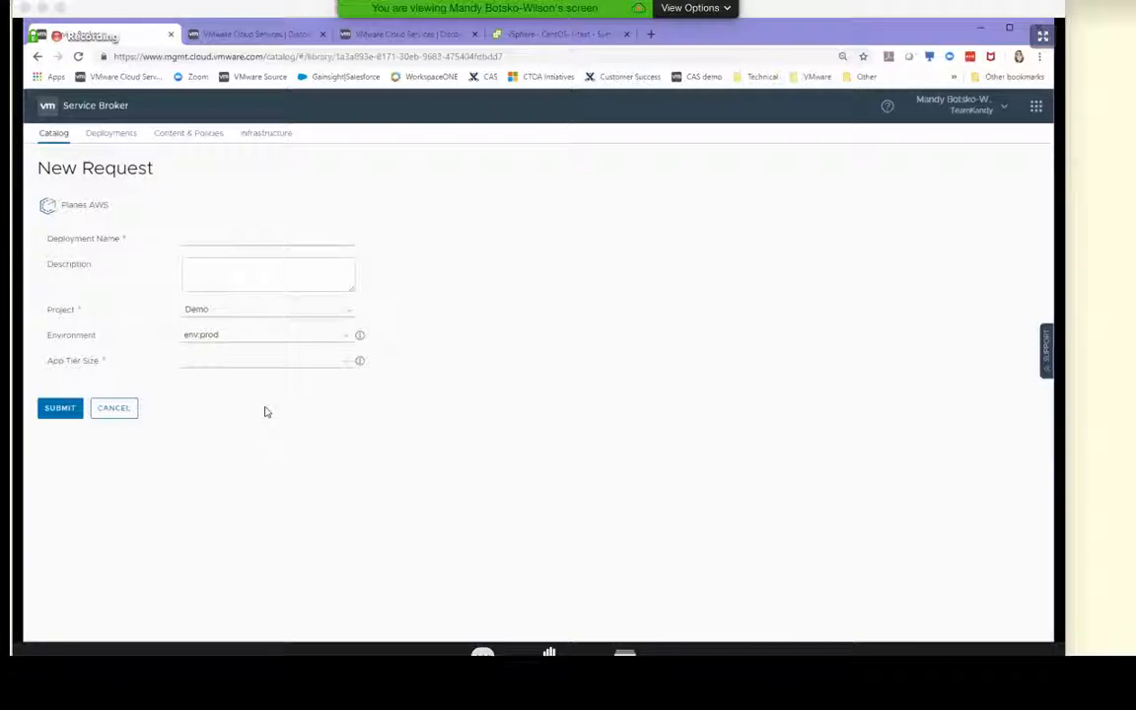
pyautogui.click(196, 227)
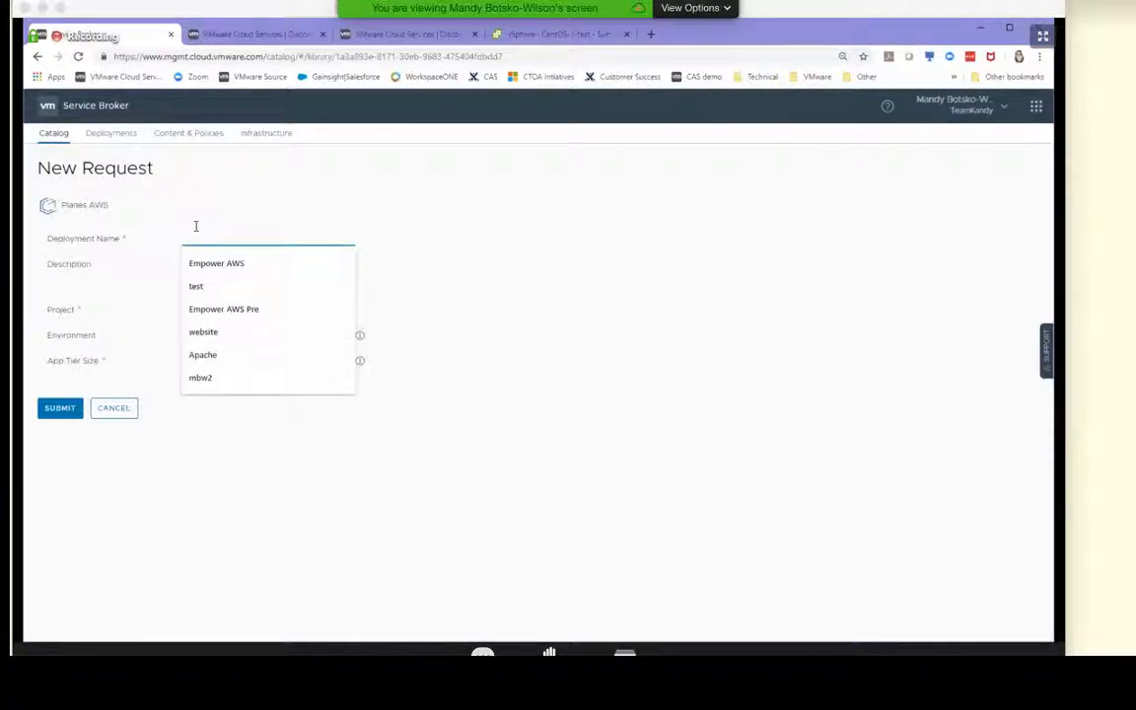
pyautogui.click(441, 247)
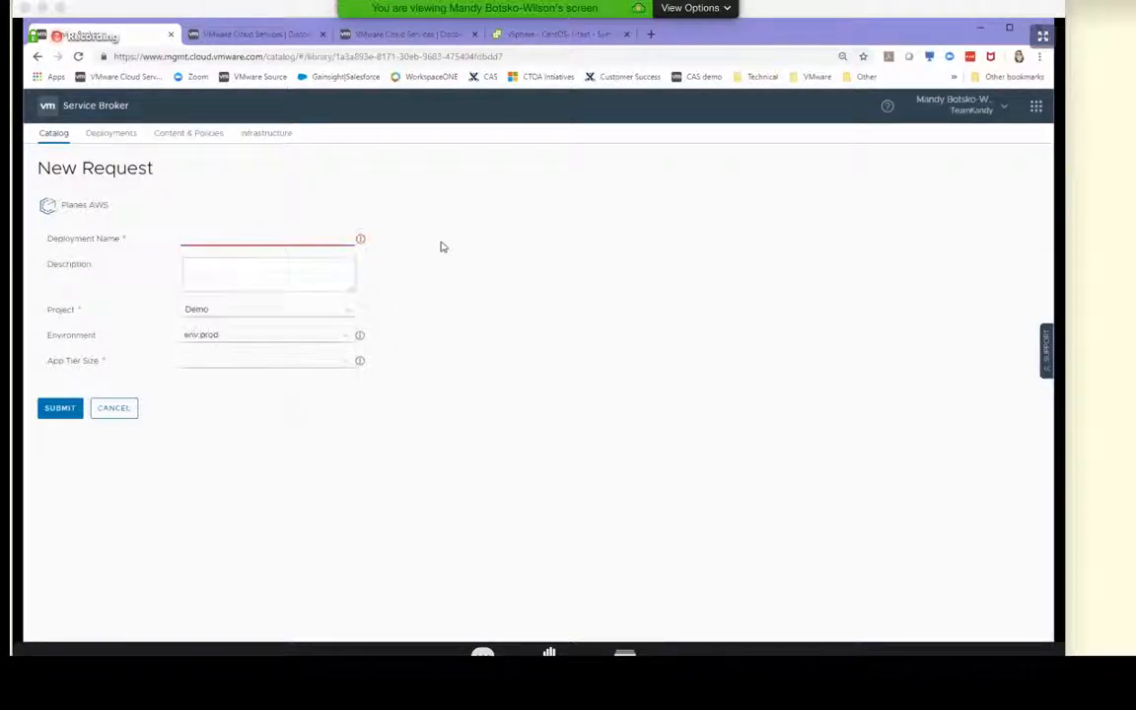
pyautogui.click(282, 232)
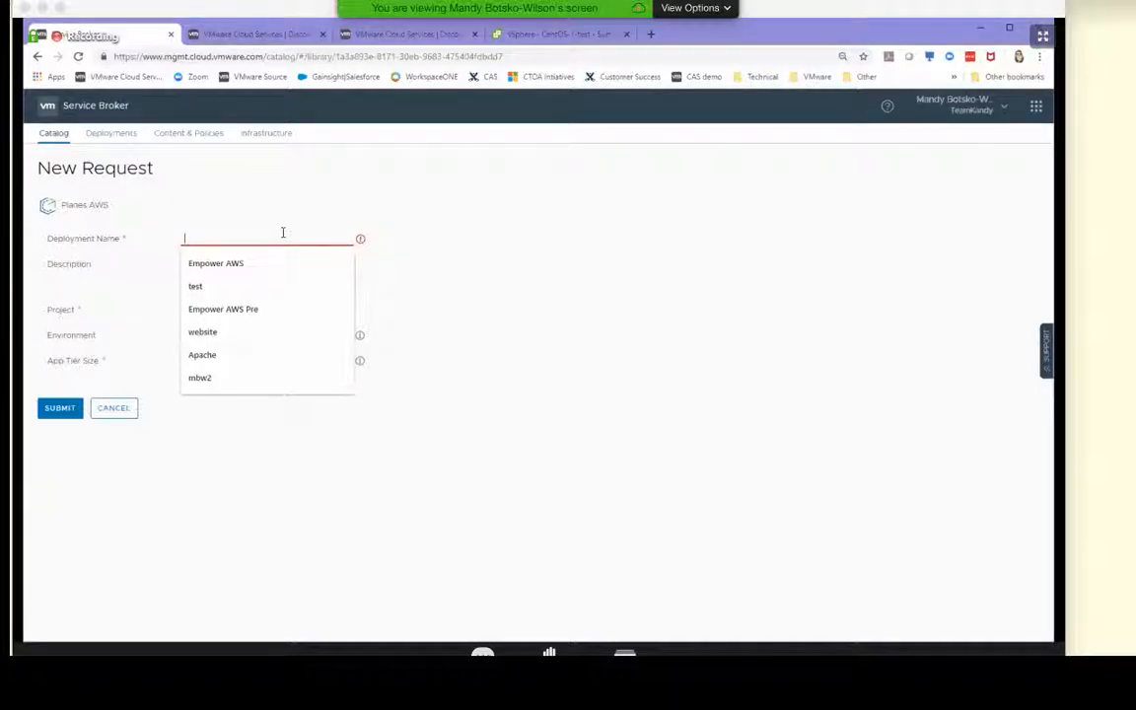
pyautogui.write('AWS Test Planes')
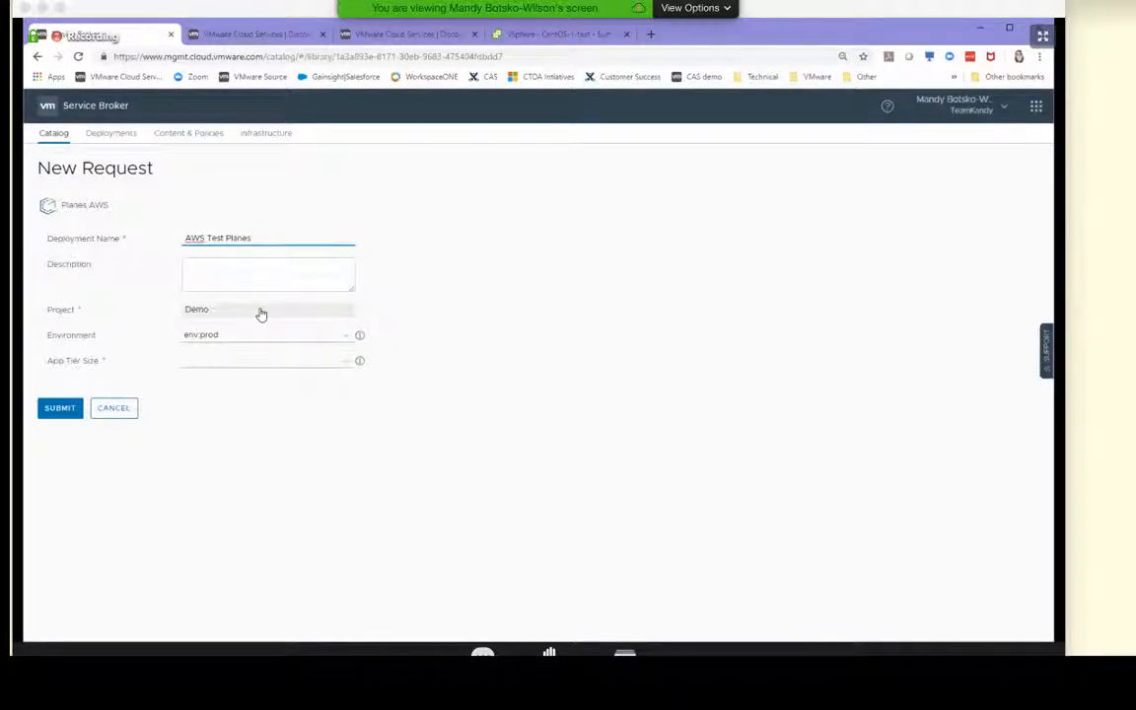
# Submit the request with the Demo project, environment env:prod and app tier size small
pyautogui.click(260, 314)
pyautogui.click(254, 311)
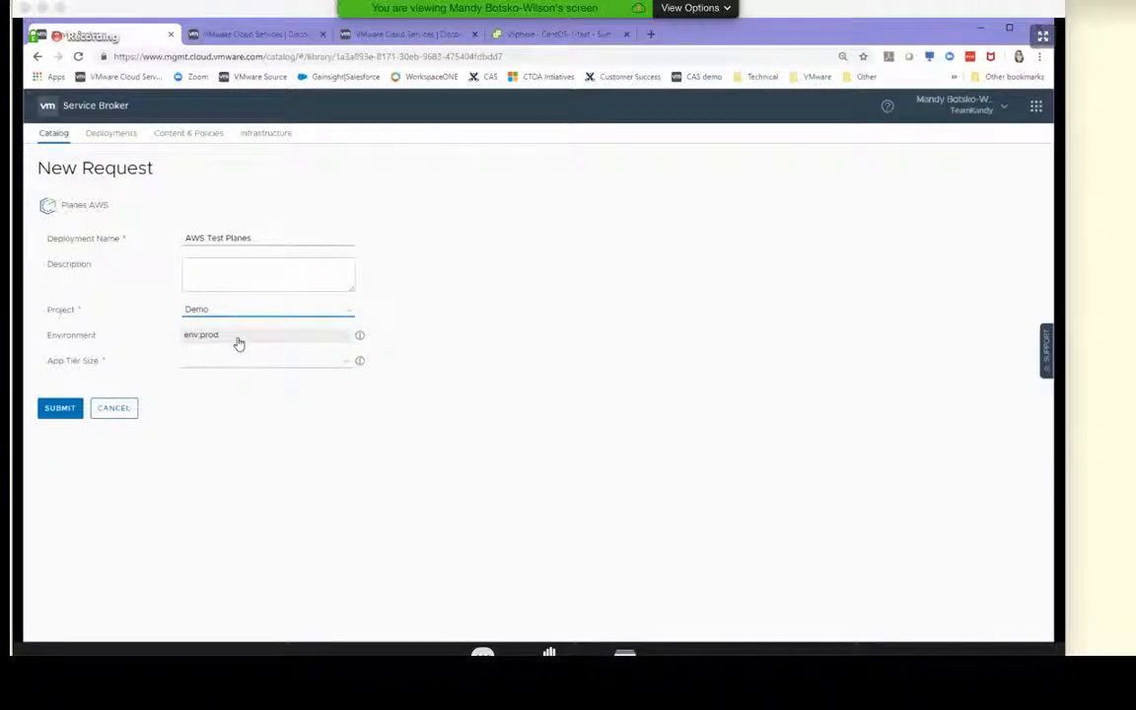
pyautogui.click(238, 341)
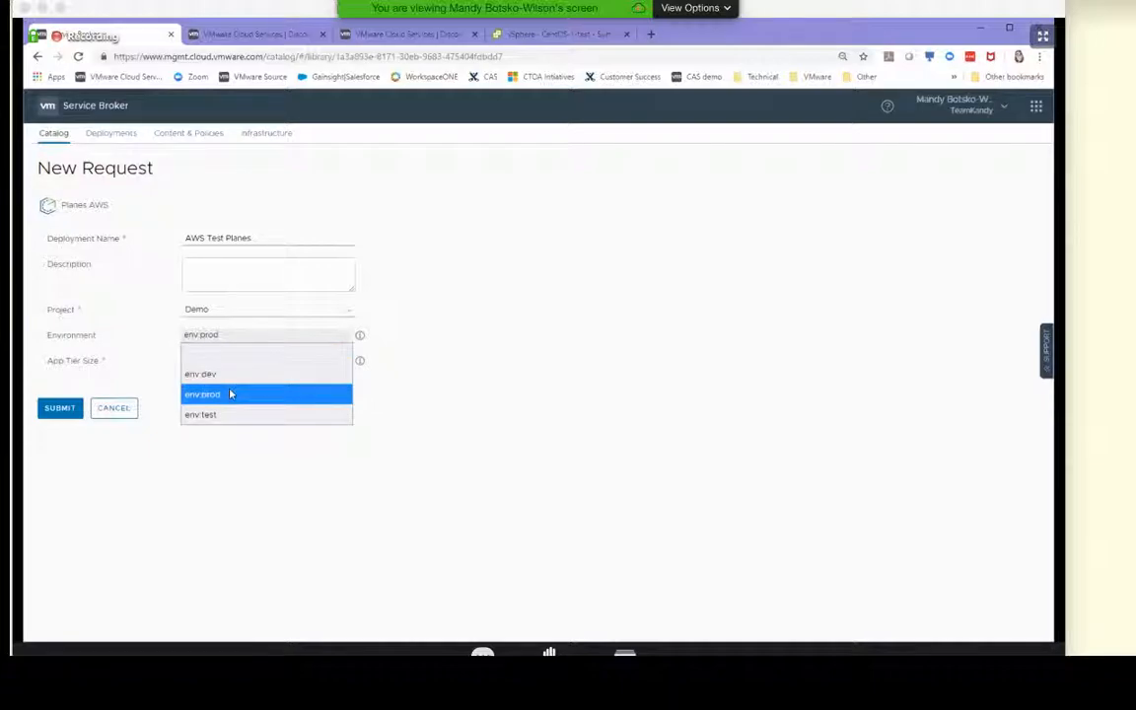
pyautogui.click(230, 393)
pyautogui.click(221, 361)
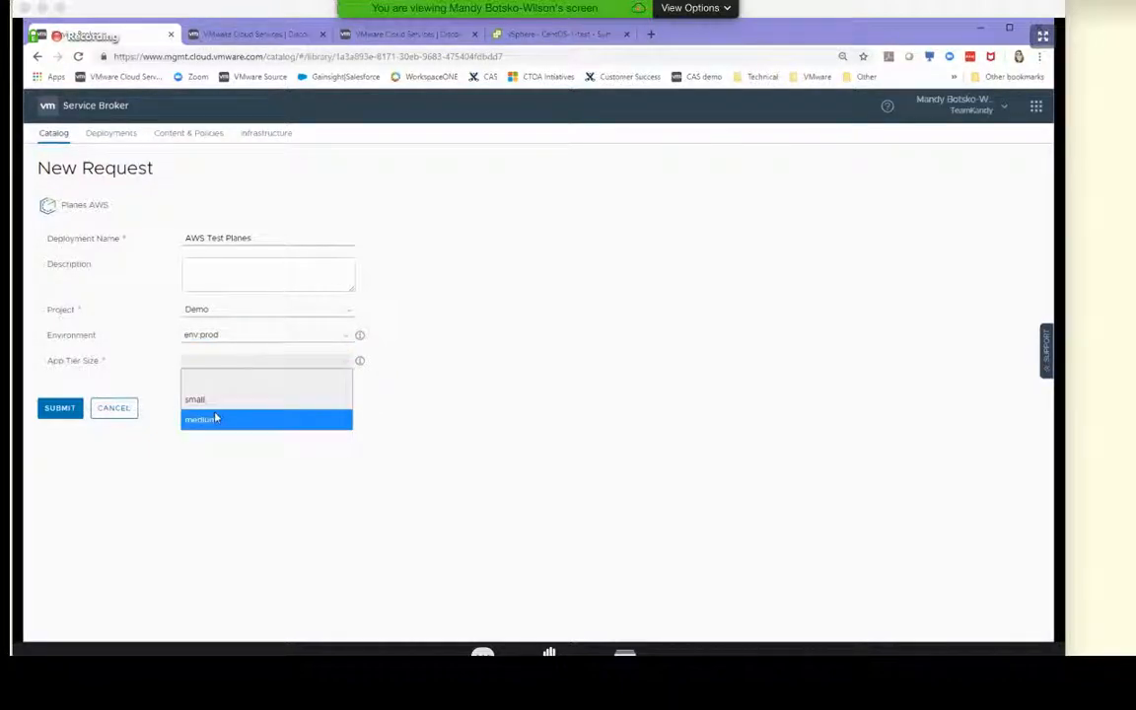
pyautogui.click(209, 400)
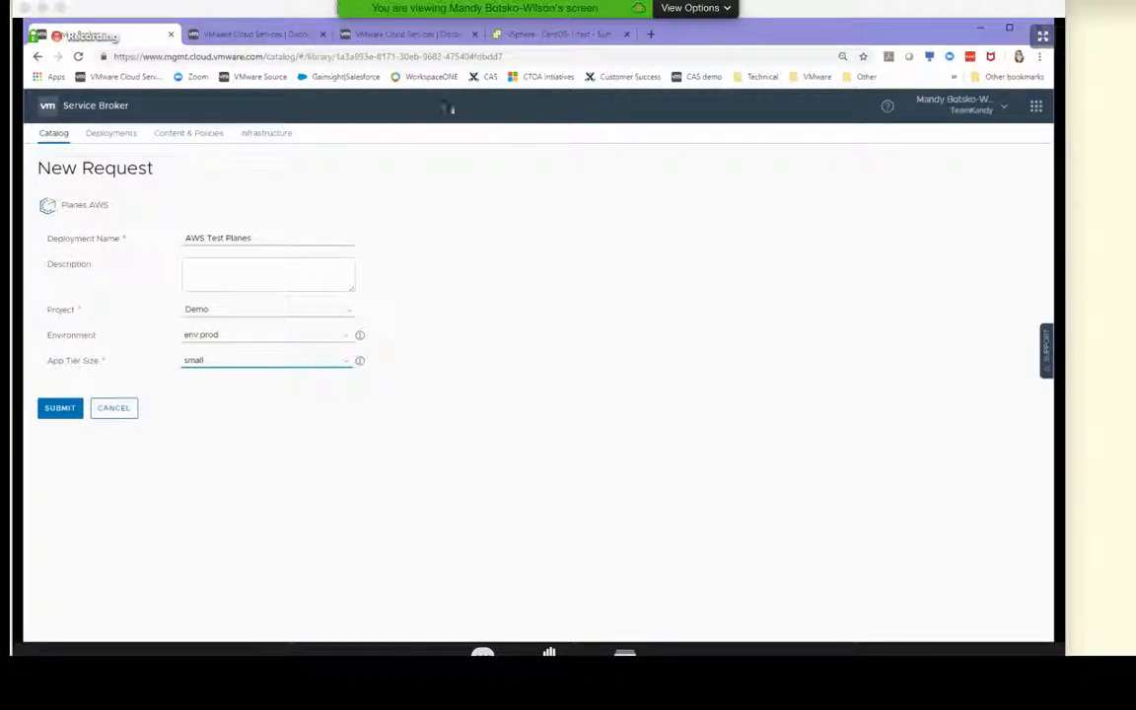
pyautogui.click(59, 410)
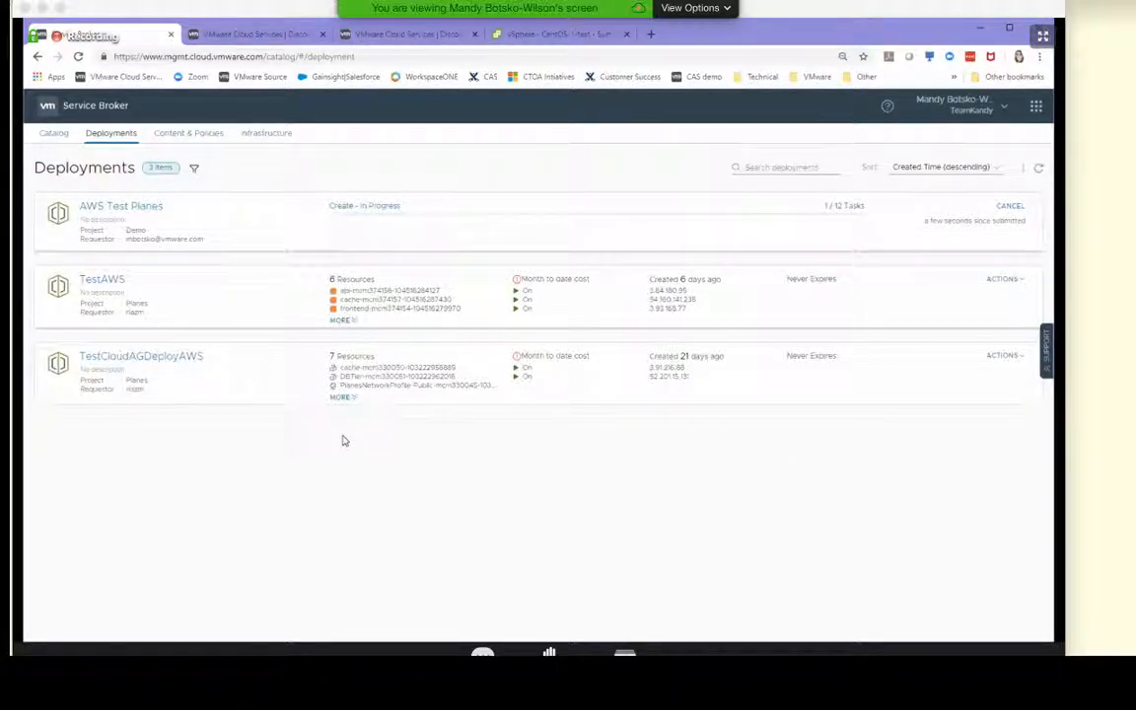
# Switch to the second VMware Cloud Services page, open Cloud Assembly and show its blueprints
pyautogui.click(241, 35)
pyautogui.click(171, 436)
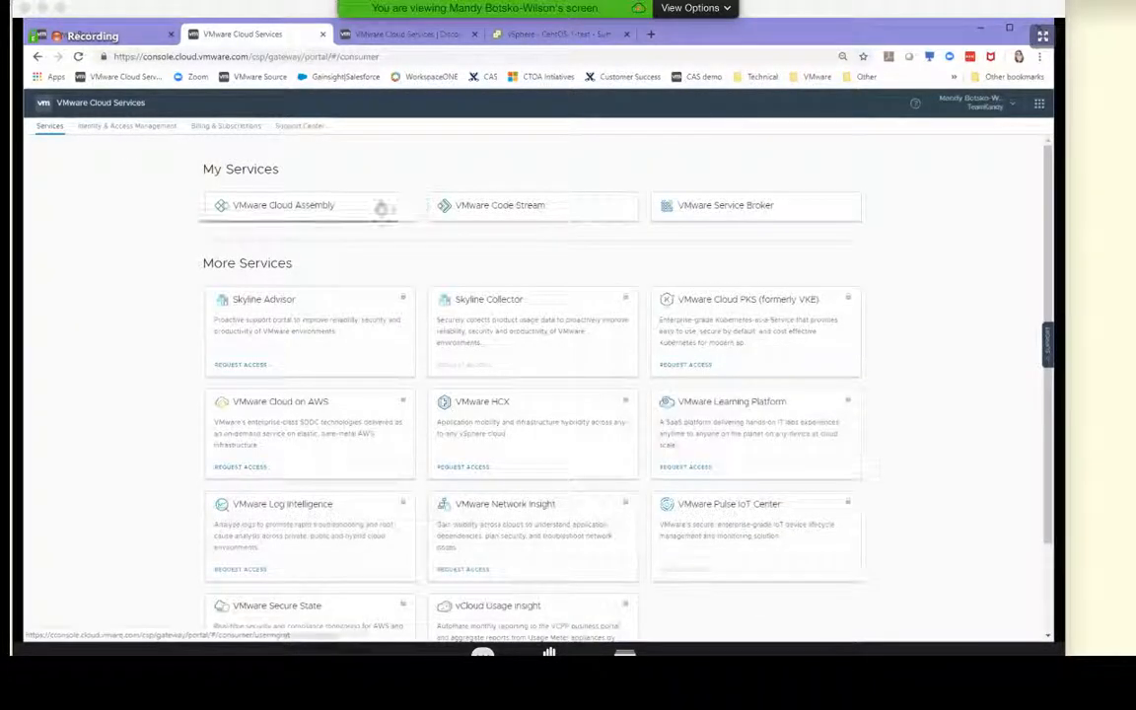
pyautogui.click(381, 206)
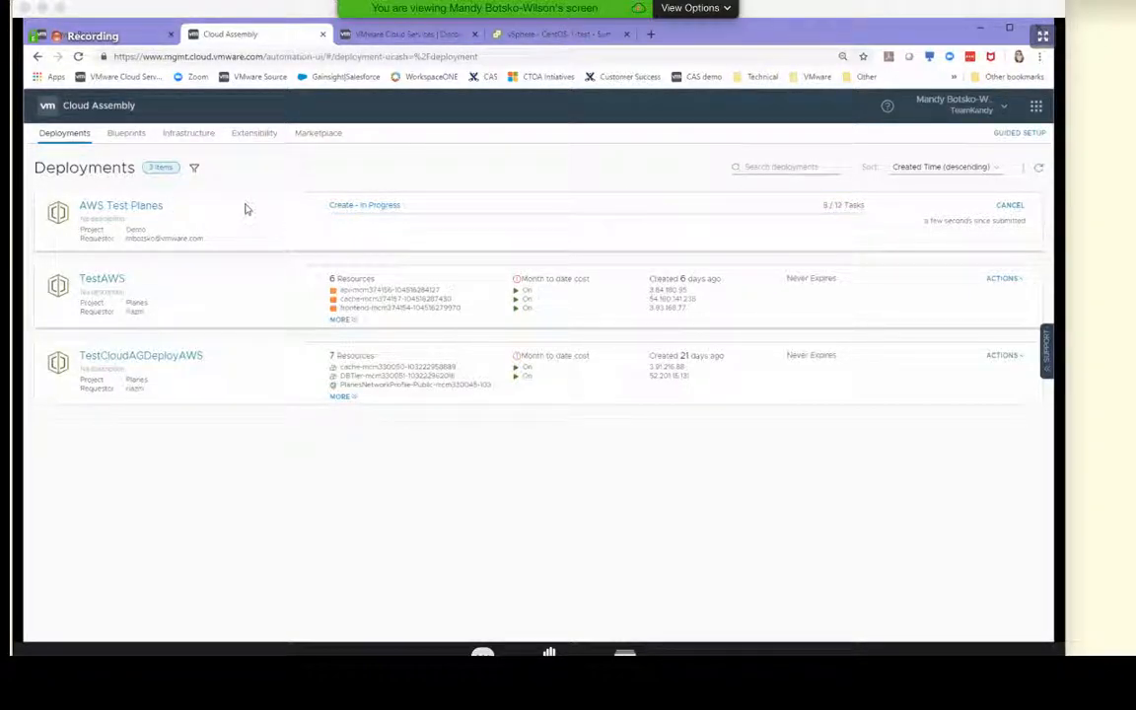
pyautogui.click(130, 135)
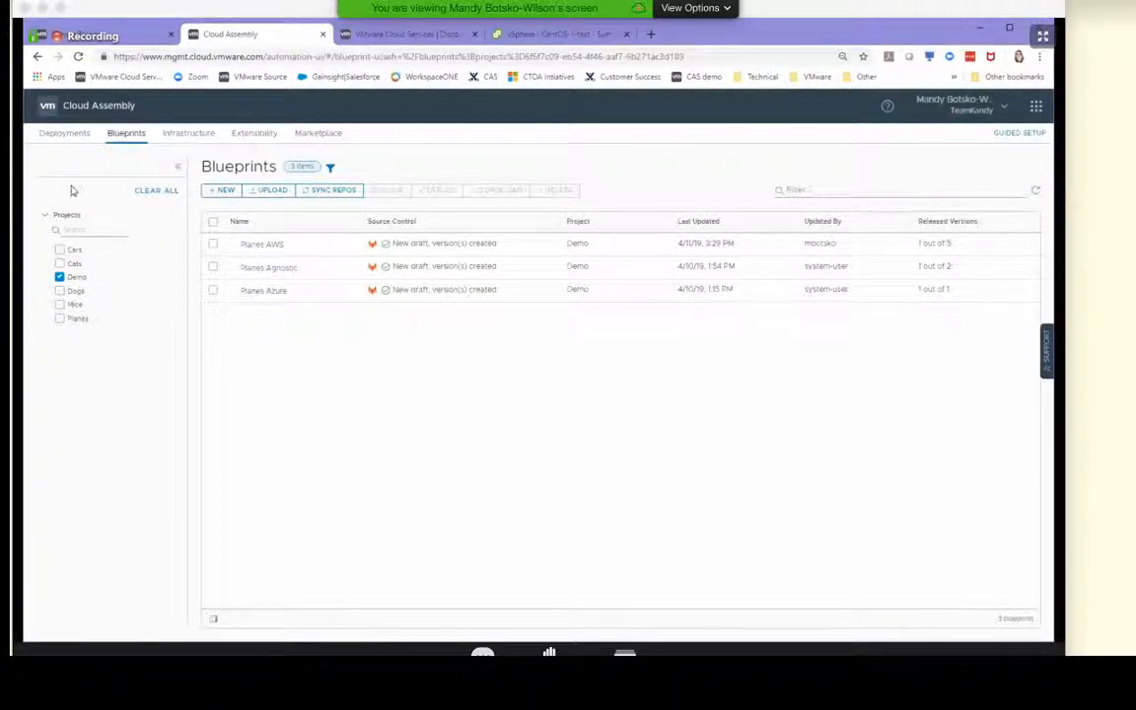
# Include the Cats project in the blueprint filter temporarily, leaving only Demo selected
pyautogui.click(60, 264)
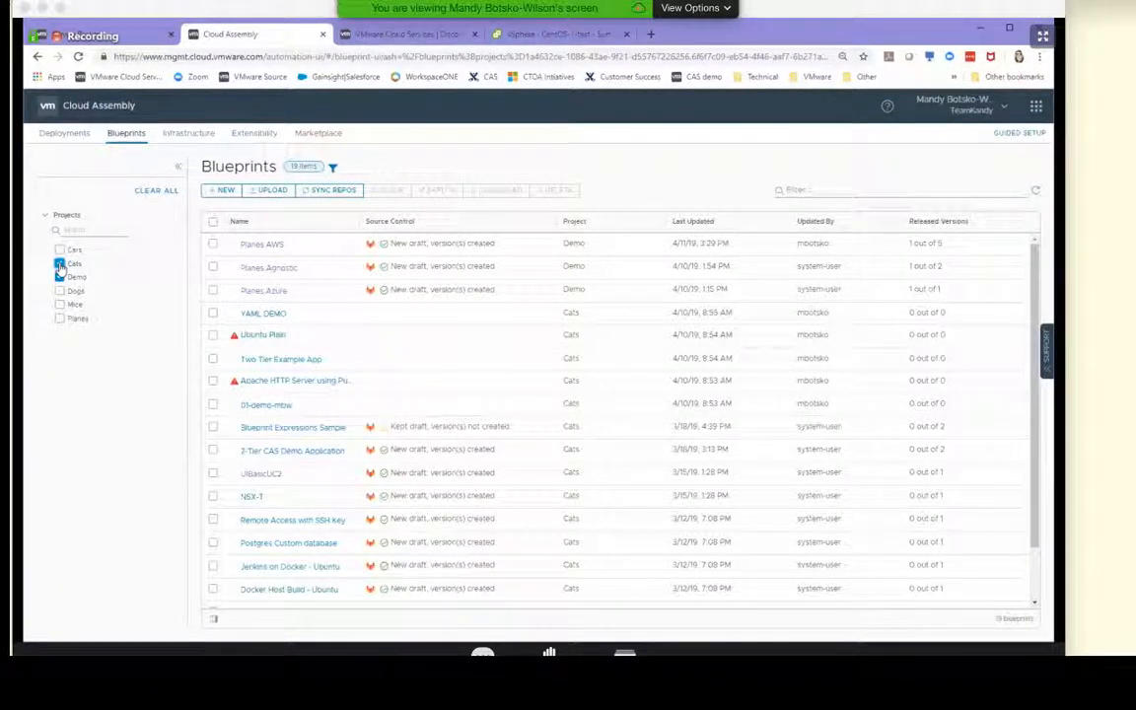
pyautogui.click(60, 264)
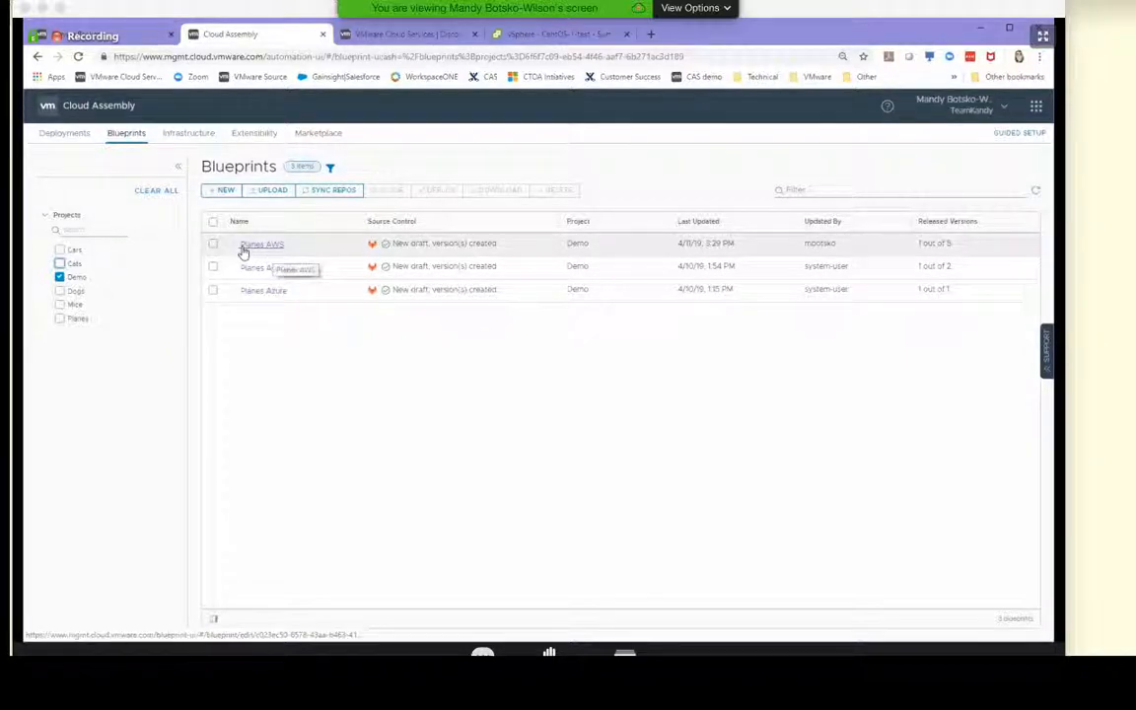
# Clone the Planes AWS blueprint as "Planes Clone" in the Demo project
pyautogui.click(212, 245)
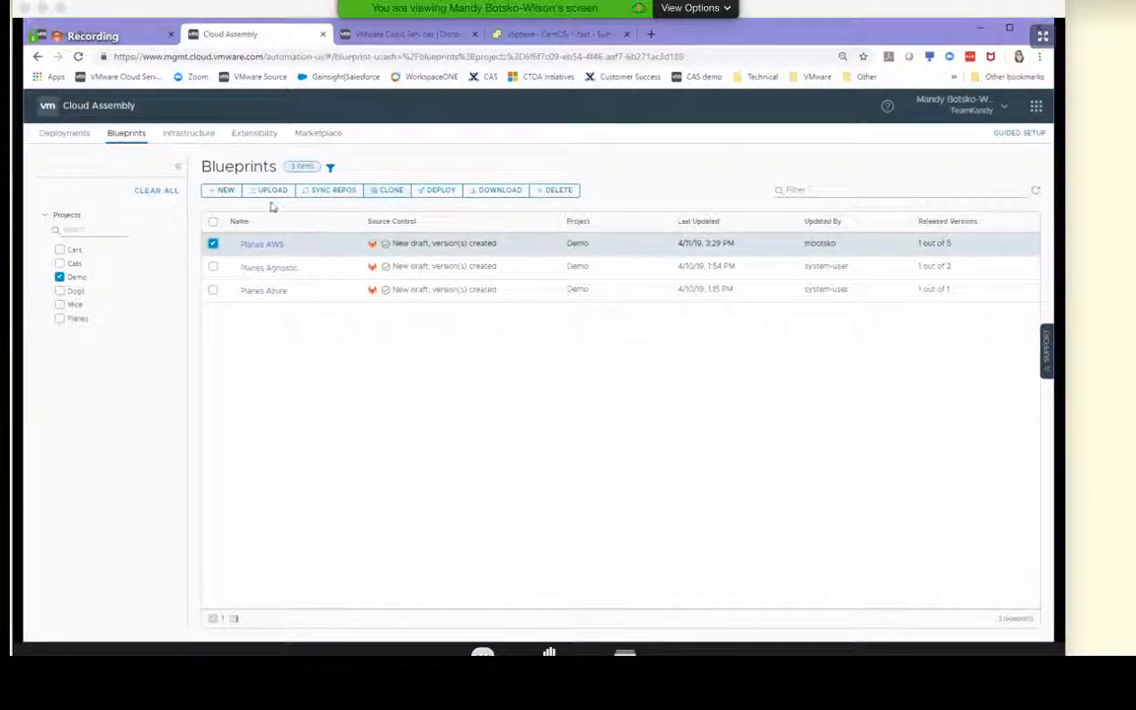
pyautogui.click(390, 192)
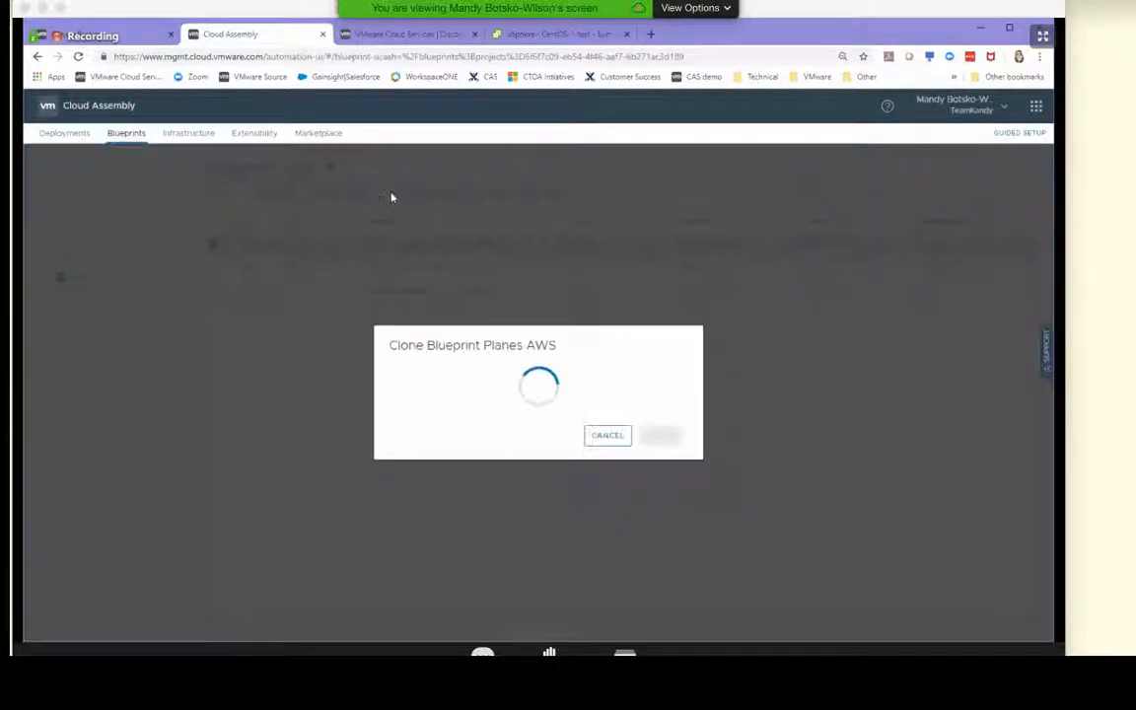
pyautogui.click(578, 331)
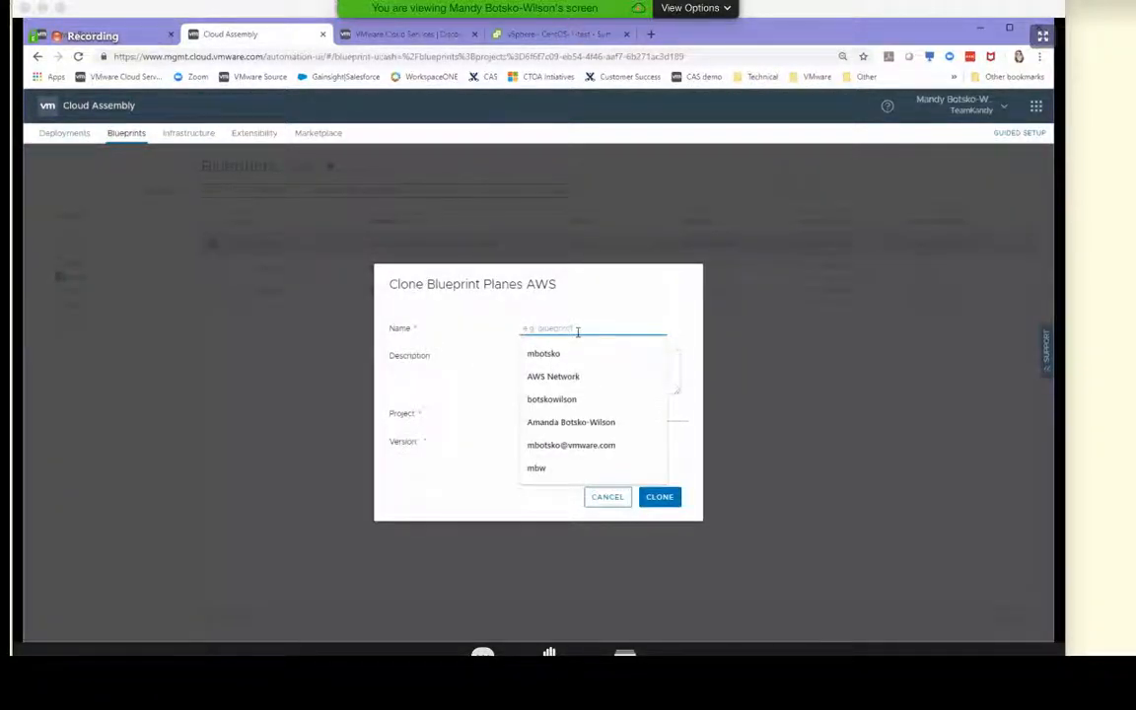
pyautogui.write('Pa')
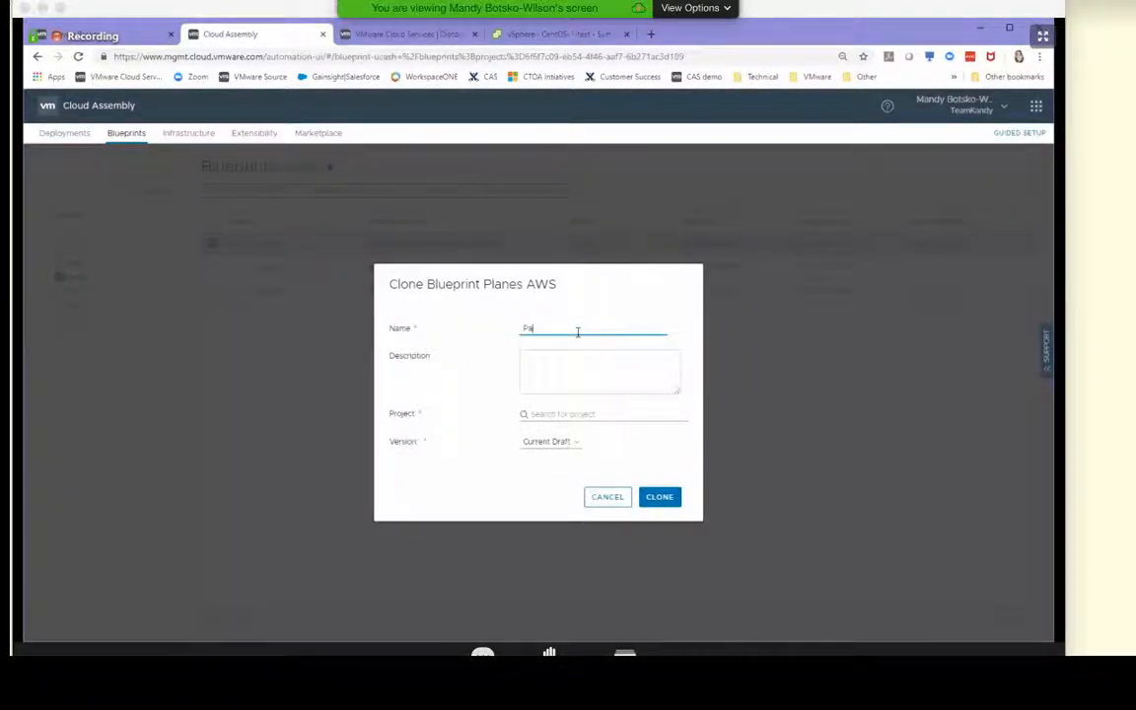
pyautogui.write('anes Clone')
pyautogui.click(591, 410)
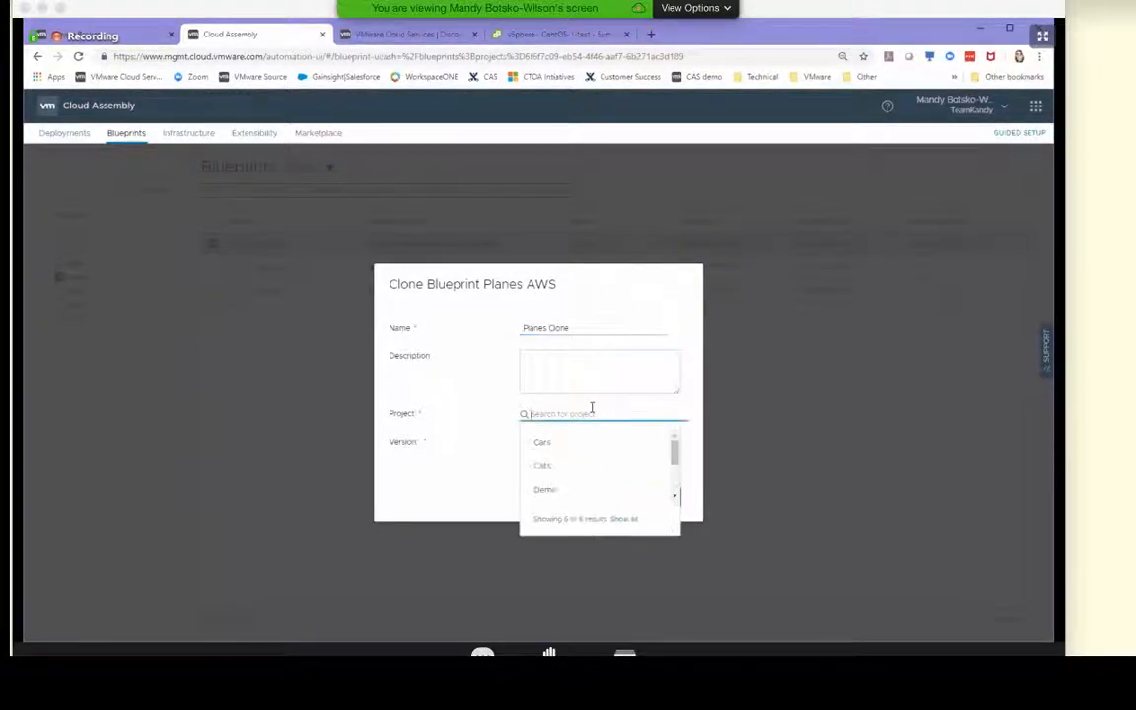
pyautogui.click(544, 489)
pyautogui.click(659, 497)
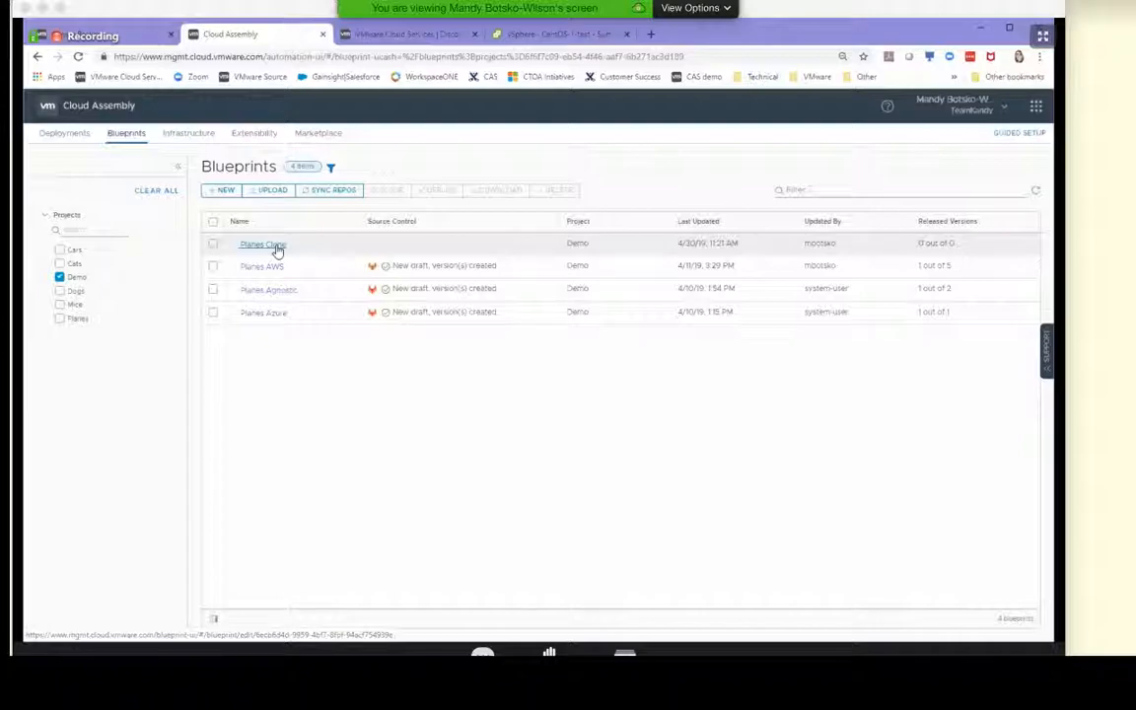
# Open the Planes Clone blueprint and examine the env input definition in its YAML code
pyautogui.click(264, 246)
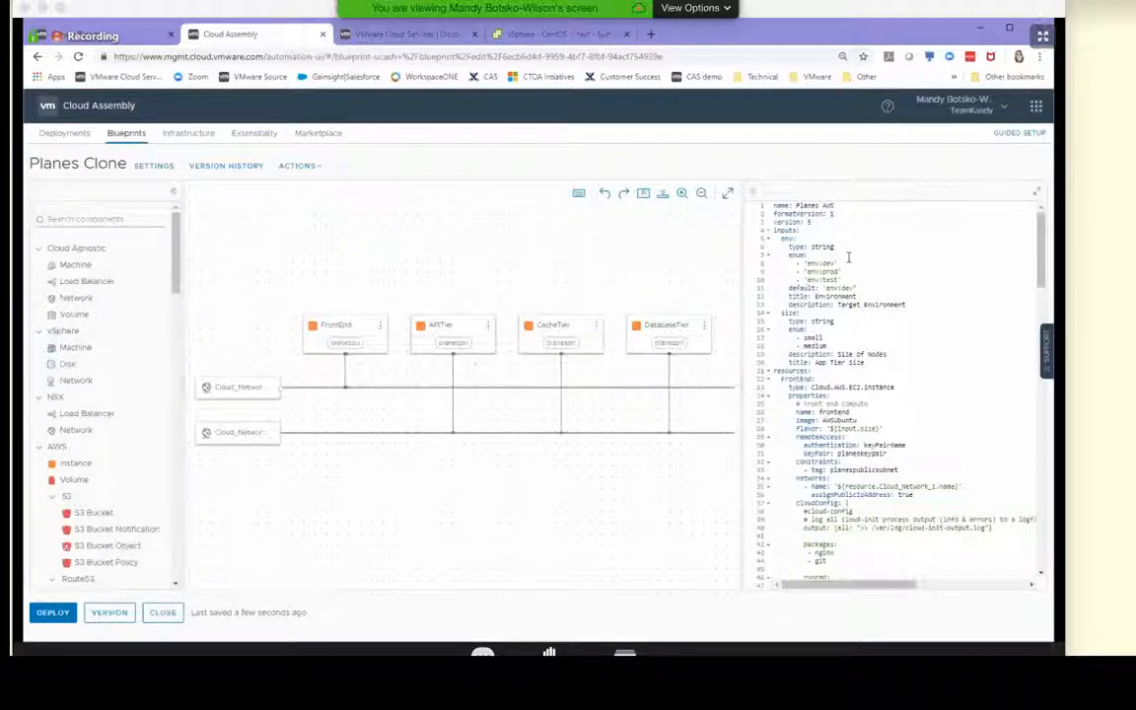
pyautogui.moveTo(775, 230); pyautogui.dragTo(882, 294)
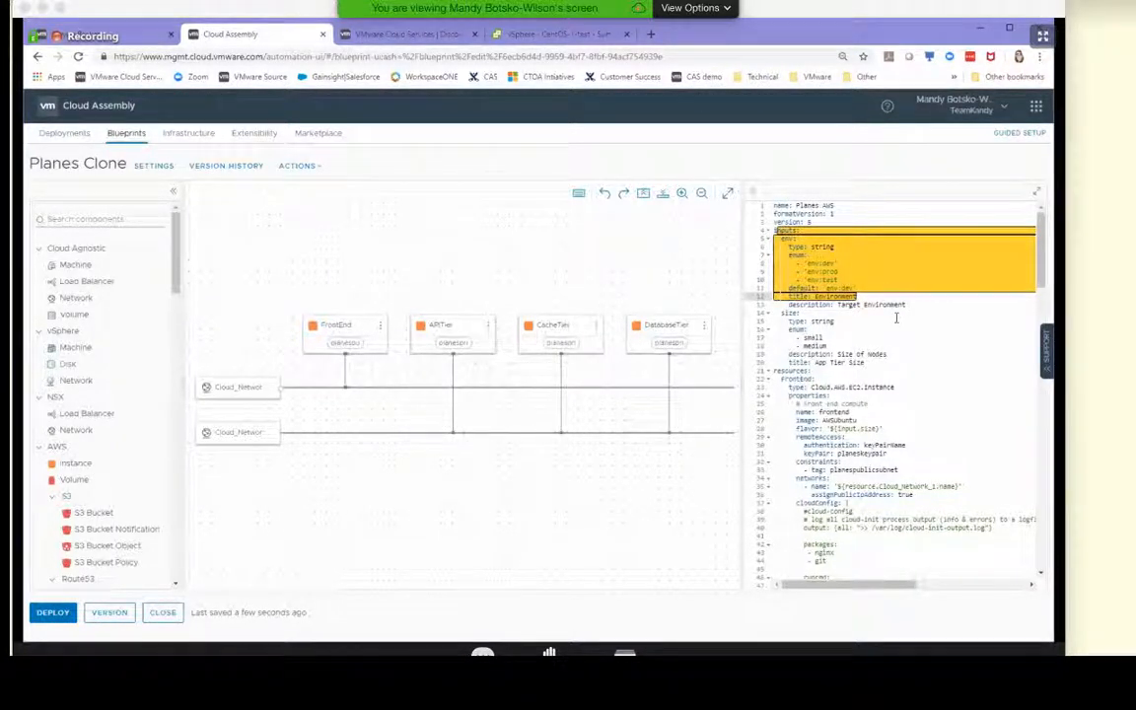
pyautogui.click(834, 321)
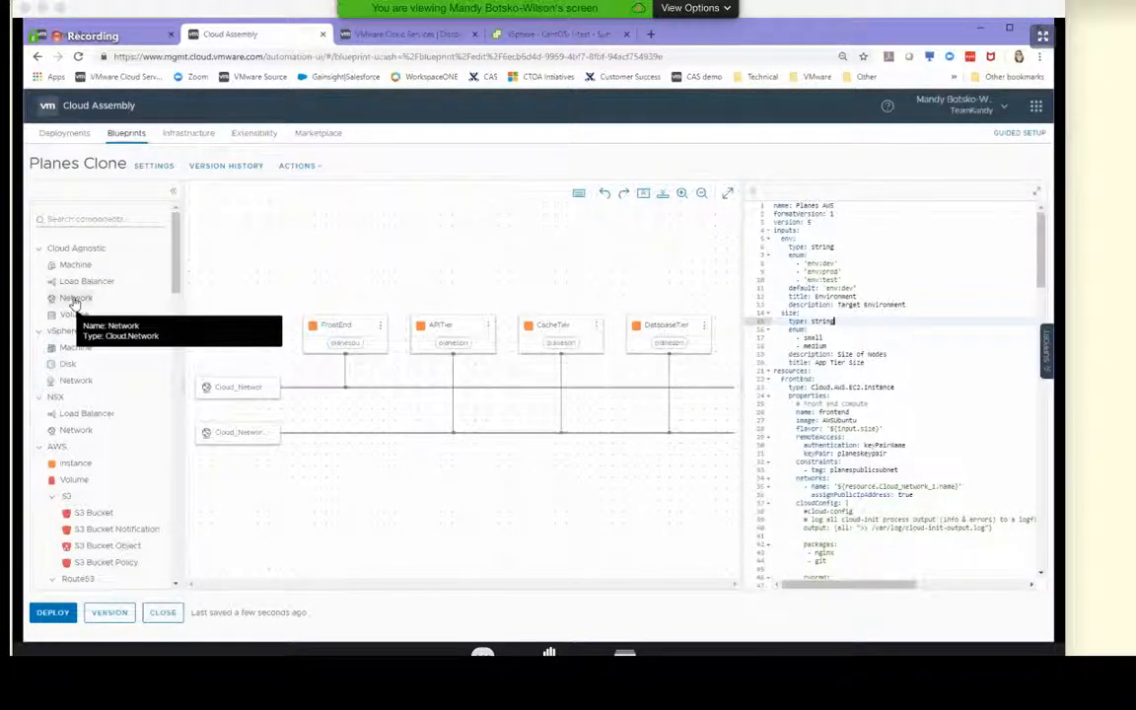
# Add a Cloud Agnostic Network below the existing networks and set its name property to 'Network3' in the YAML
pyautogui.moveTo(74, 300); pyautogui.dragTo(215, 484)
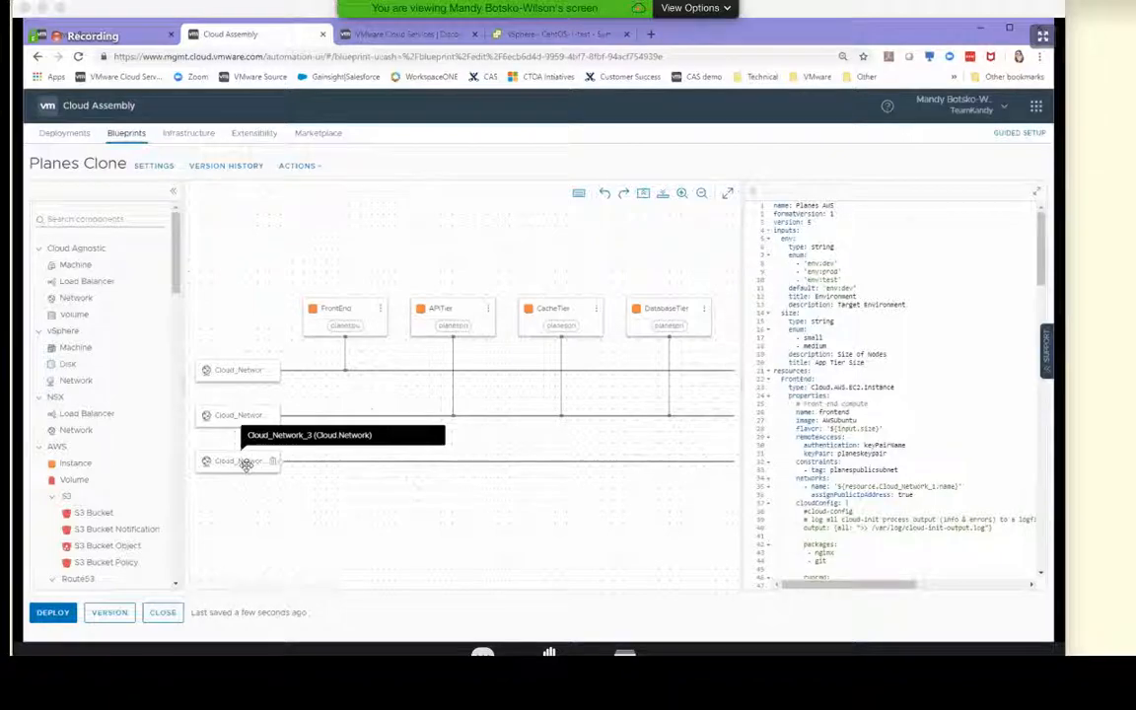
pyautogui.click(245, 464)
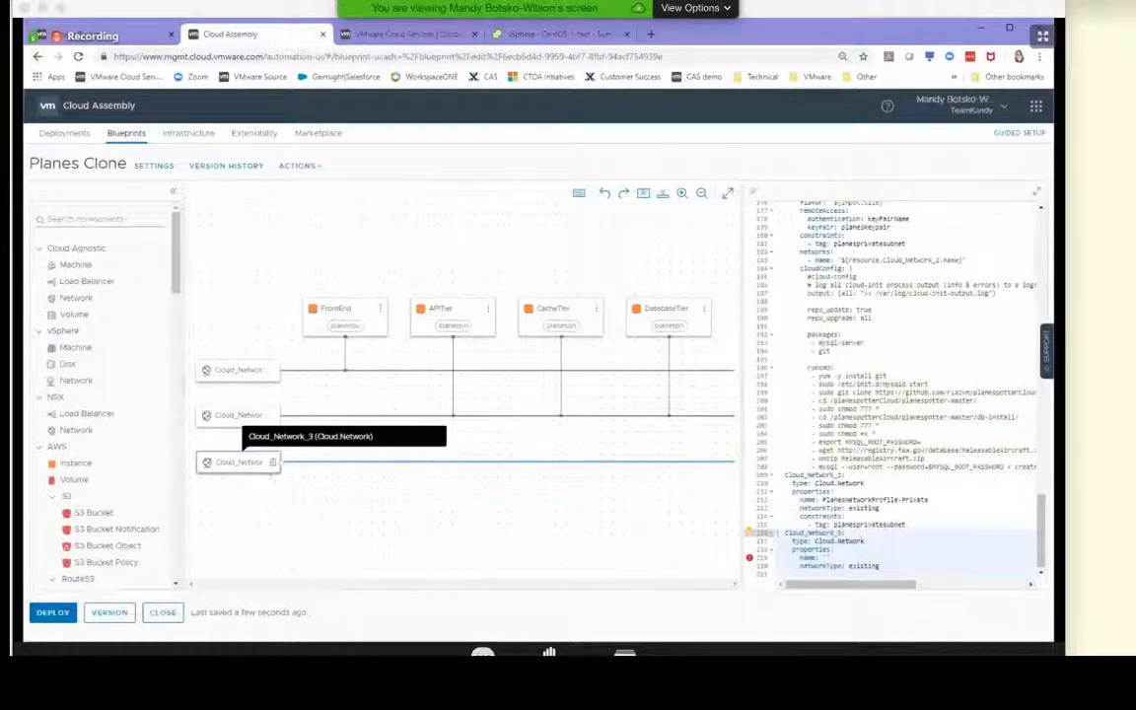
pyautogui.click(826, 558)
pyautogui.write('Netwo')
pyautogui.press('BackSpace')
pyautogui.press('BackSpace')
pyautogui.write('wrok')
pyautogui.press('BackSpace')
pyautogui.press('BackSpace')
pyautogui.press('BackSpace')
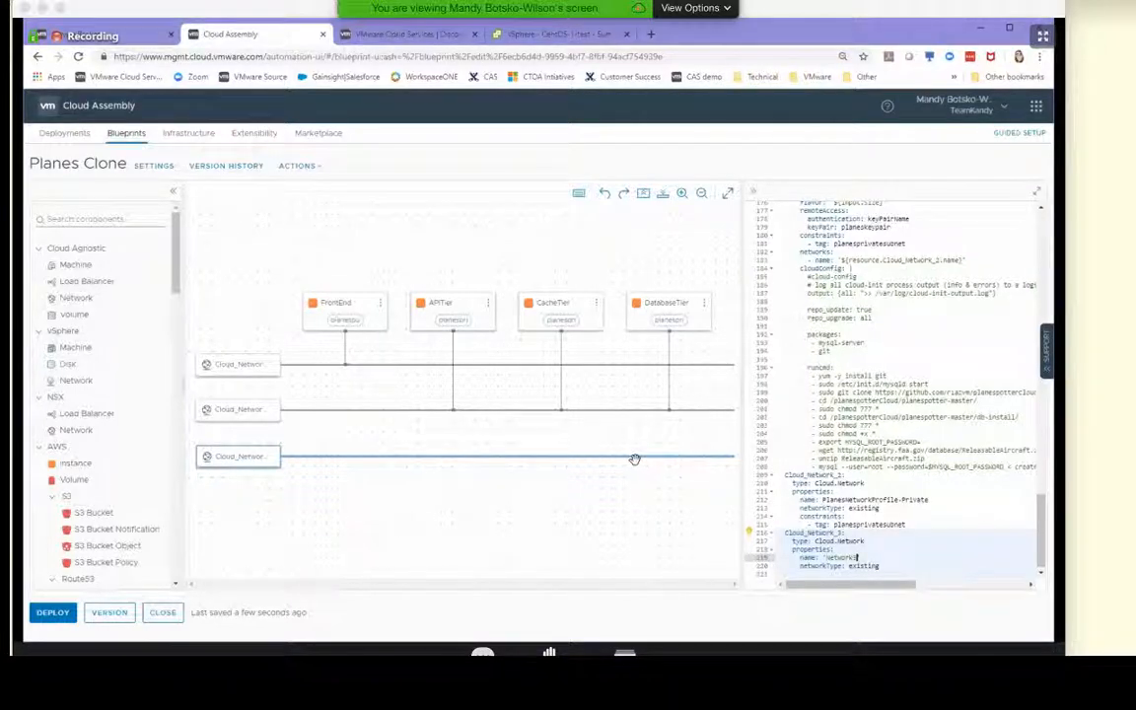
# Change the DatabaseTier network reference in the YAML to Cloud_Network_3
pyautogui.click(893, 467)
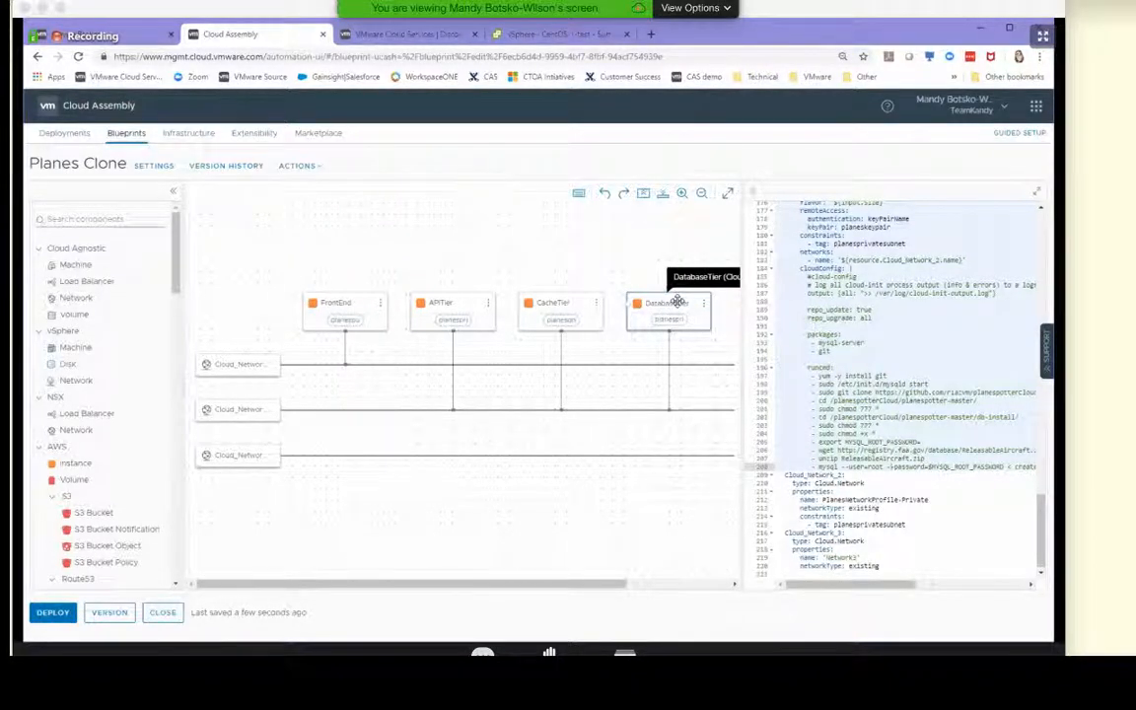
pyautogui.click(937, 259)
pyautogui.hotkey('ctrl', 'space')
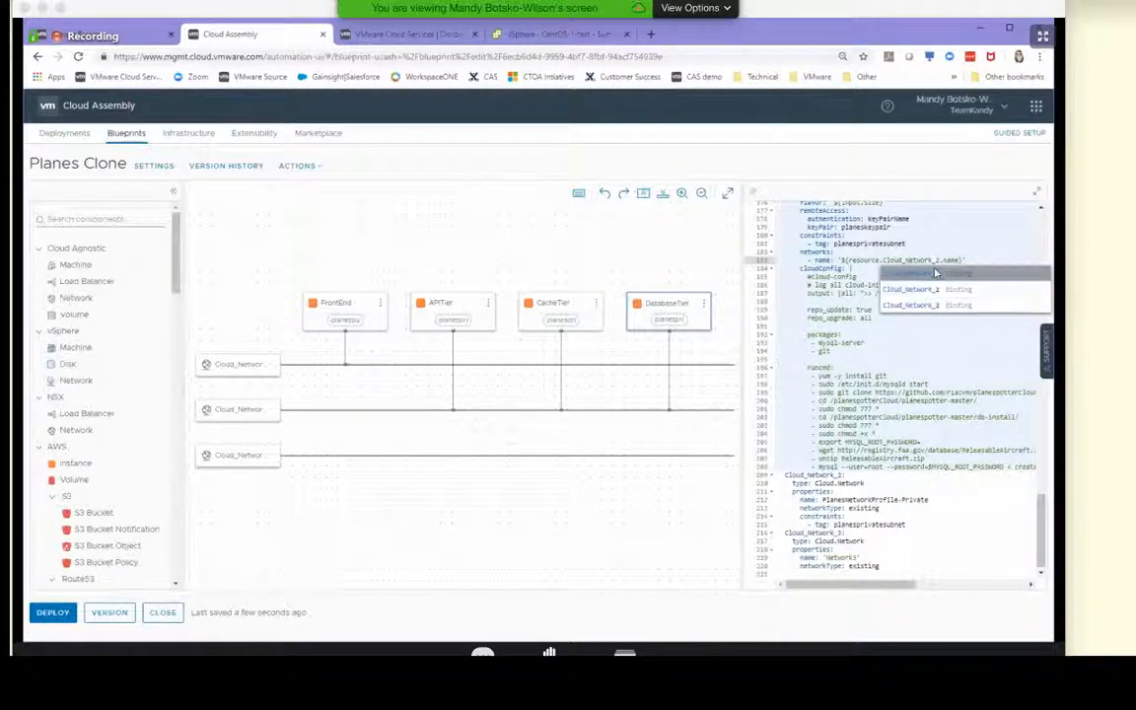
pyautogui.click(927, 305)
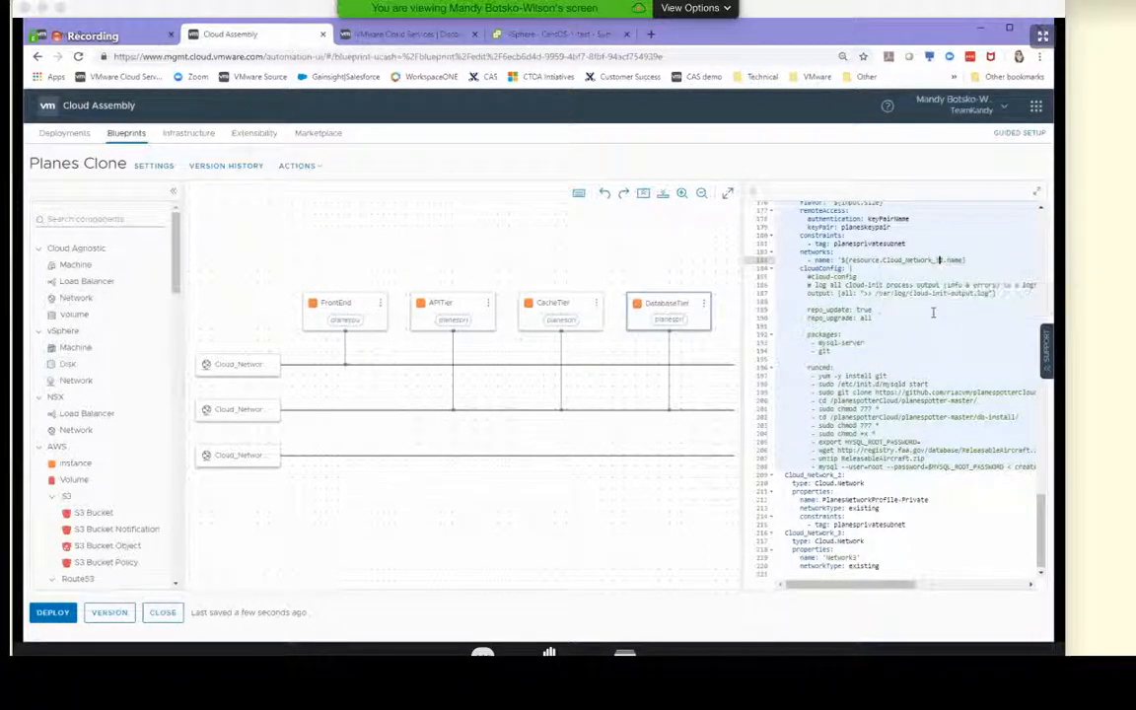
pyautogui.press('BackSpace')
pyautogui.click(889, 349)
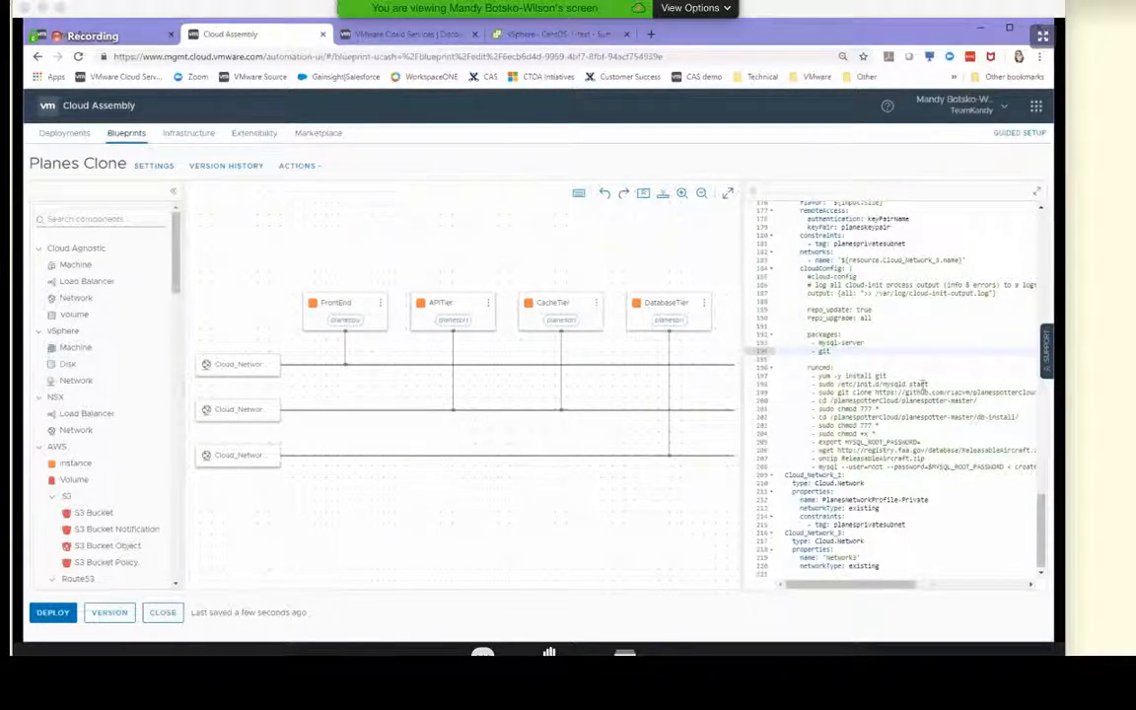
pyautogui.click(909, 302)
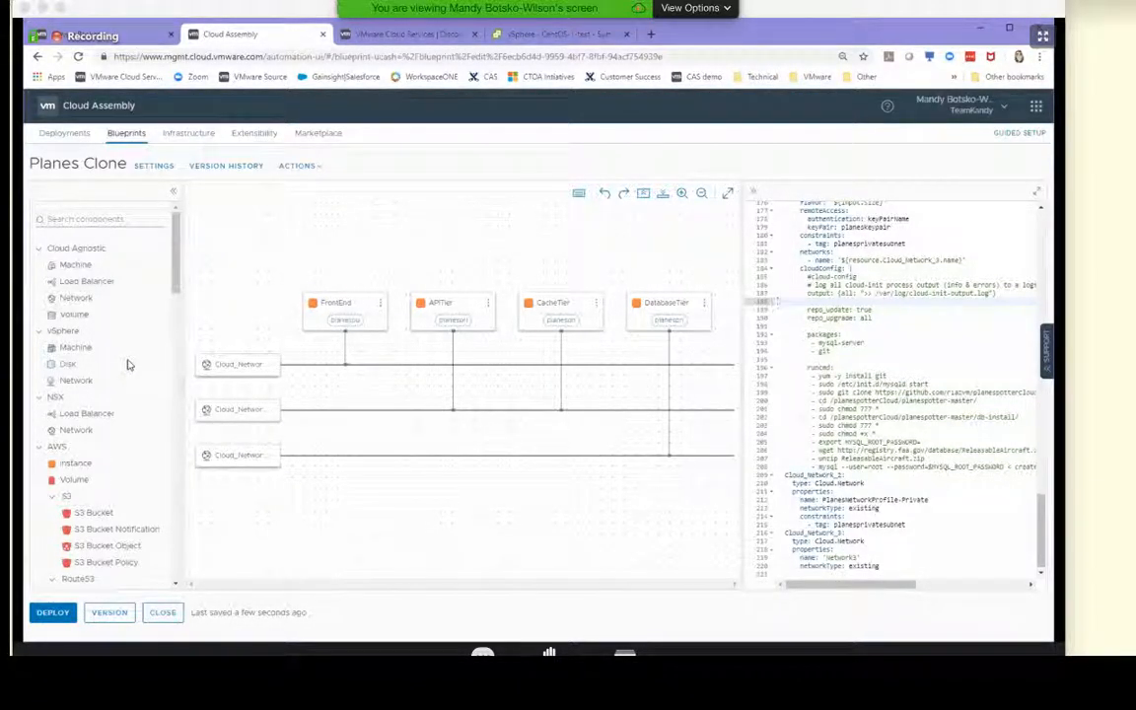
# Browse the component library through the AWS, Configuration Management, GCP, Kubernetes and Microsoft Azure resource types
pyautogui.scroll(-2, 126, 446)
pyautogui.scroll(-4, 125, 441)
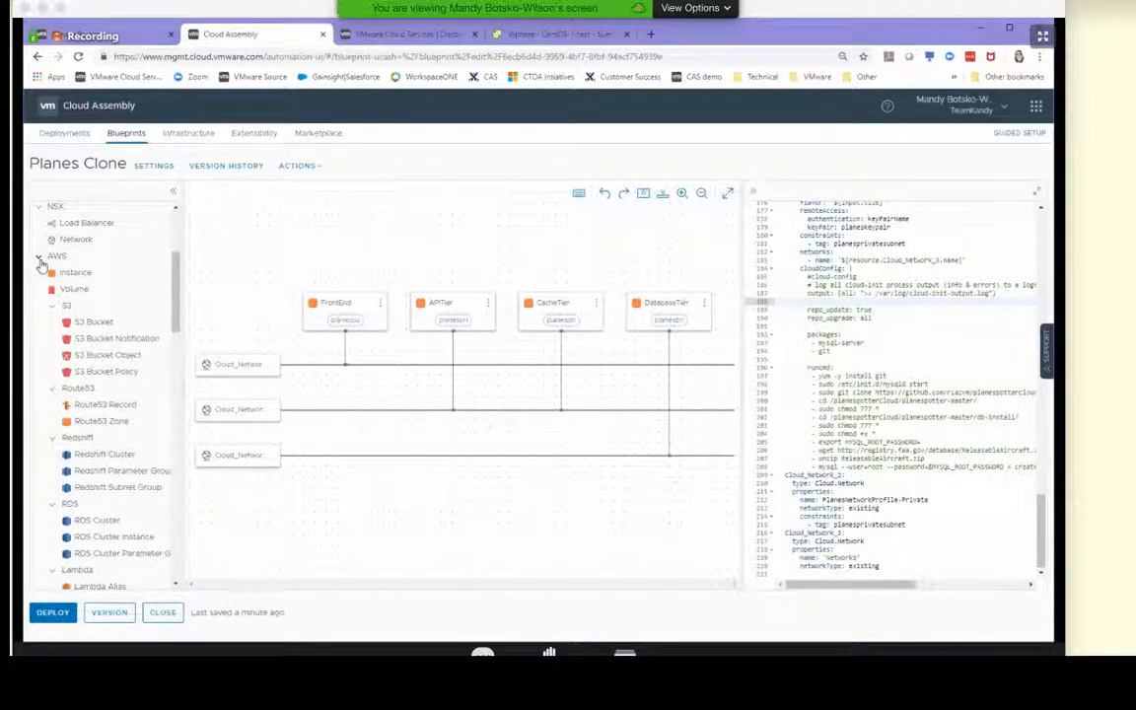
pyautogui.scroll(-1, 112, 316)
pyautogui.scroll(-4, 112, 317)
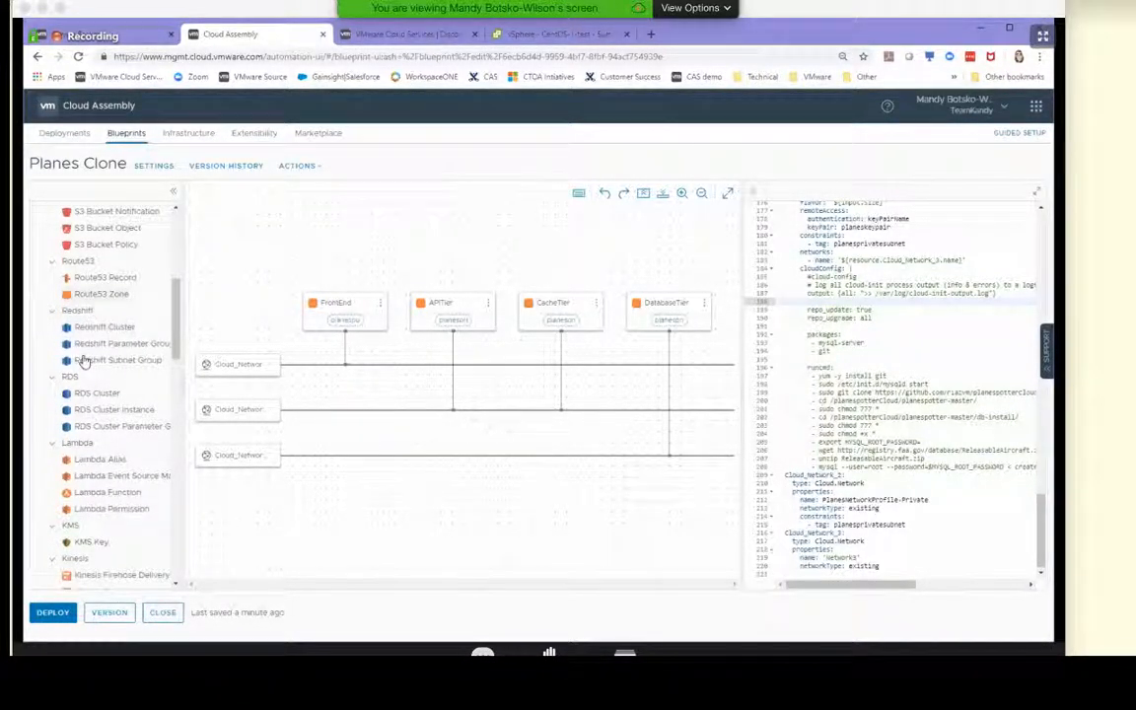
pyautogui.scroll(-3, 116, 399)
pyautogui.scroll(-10, 118, 431)
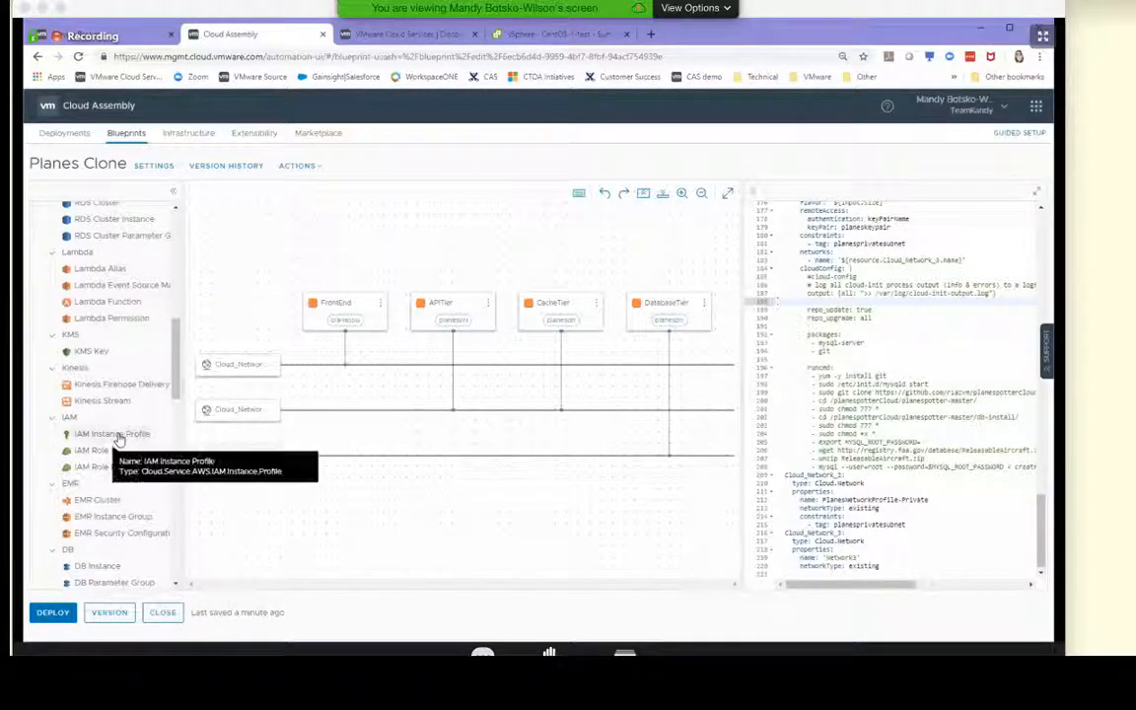
pyautogui.scroll(-2, 119, 434)
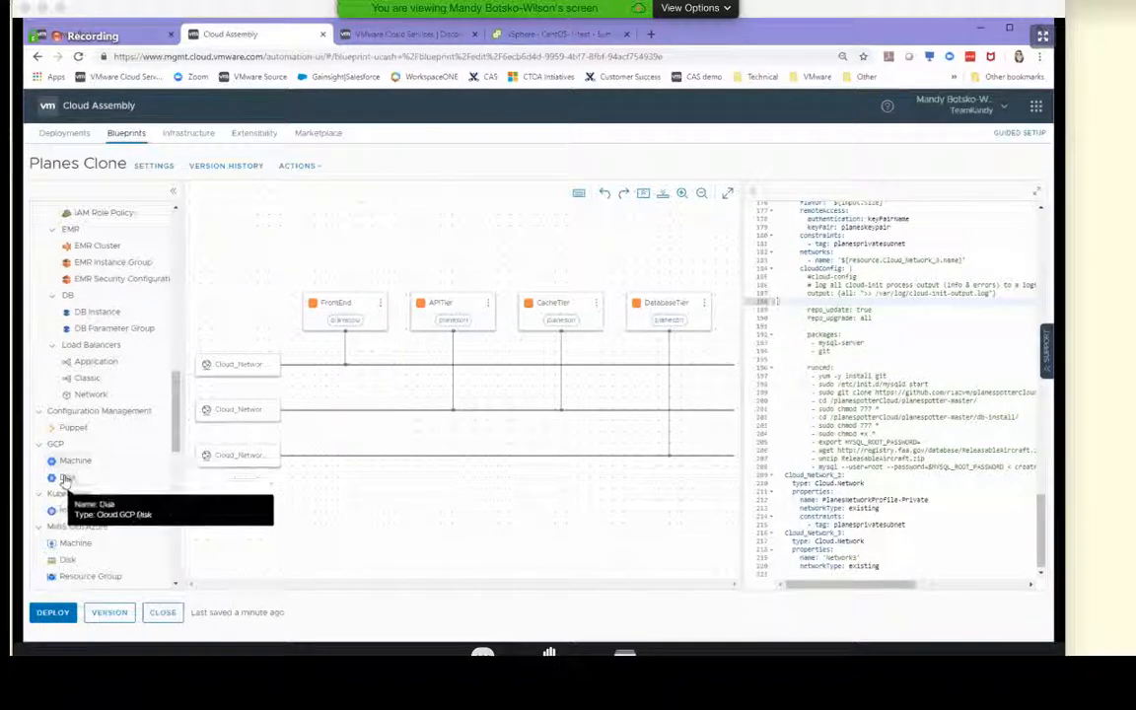
pyautogui.scroll(-2, 121, 518)
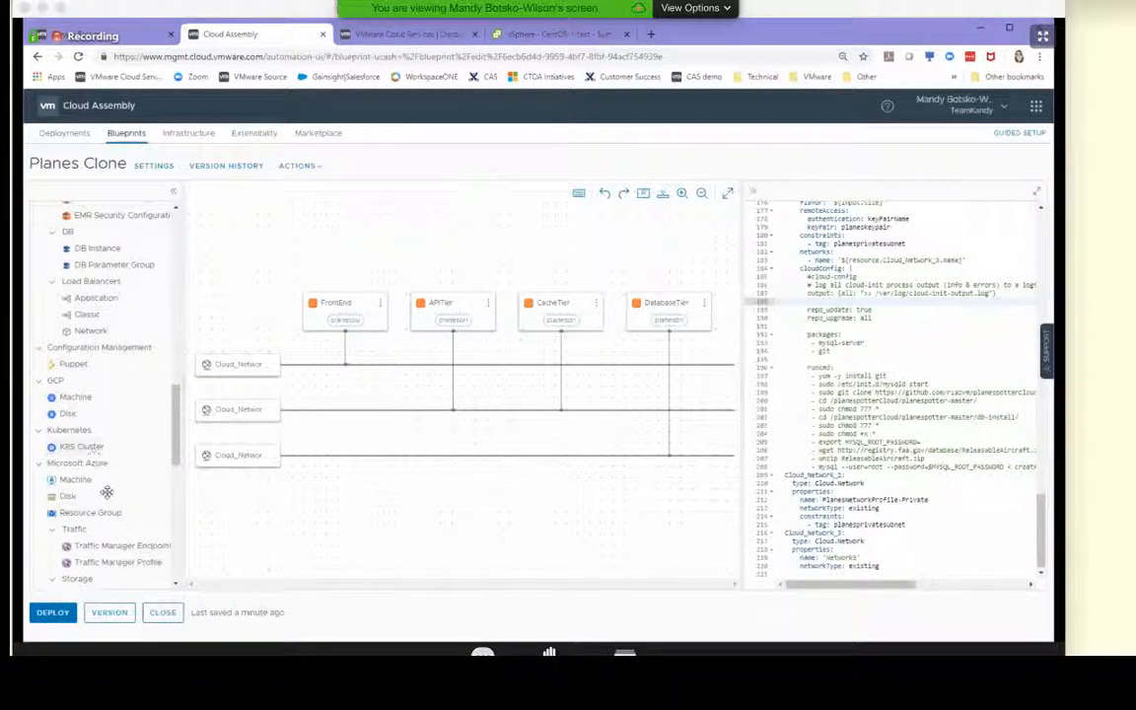
pyautogui.scroll(-6, 131, 494)
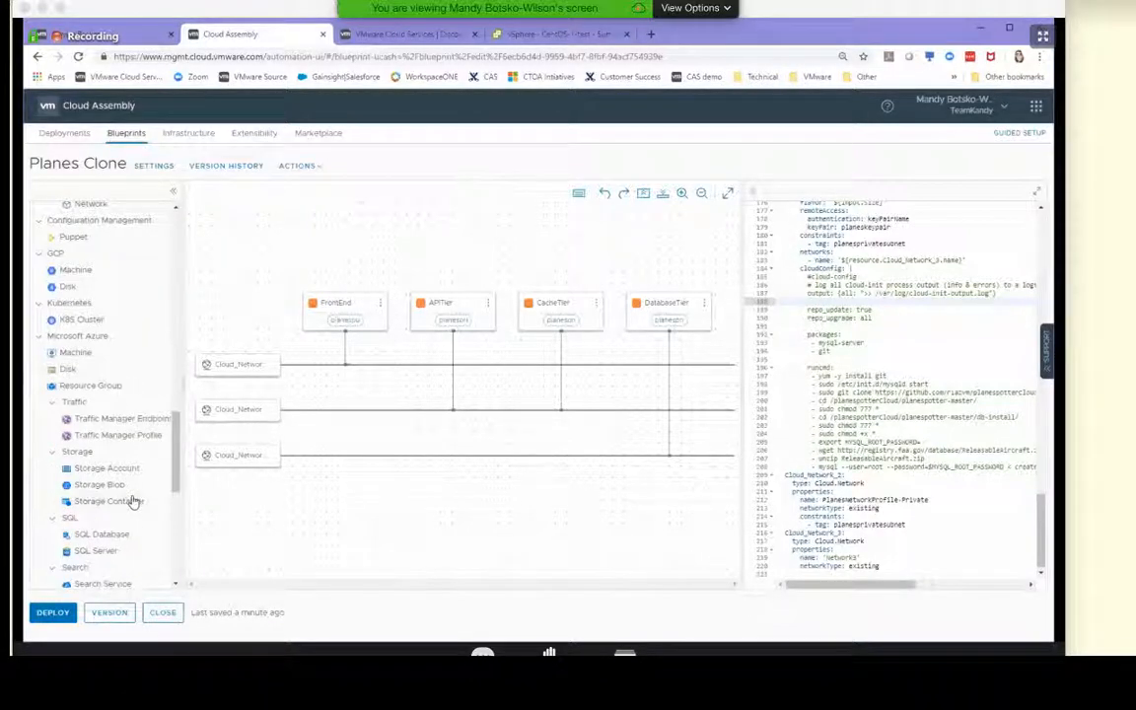
pyautogui.scroll(-11, 131, 494)
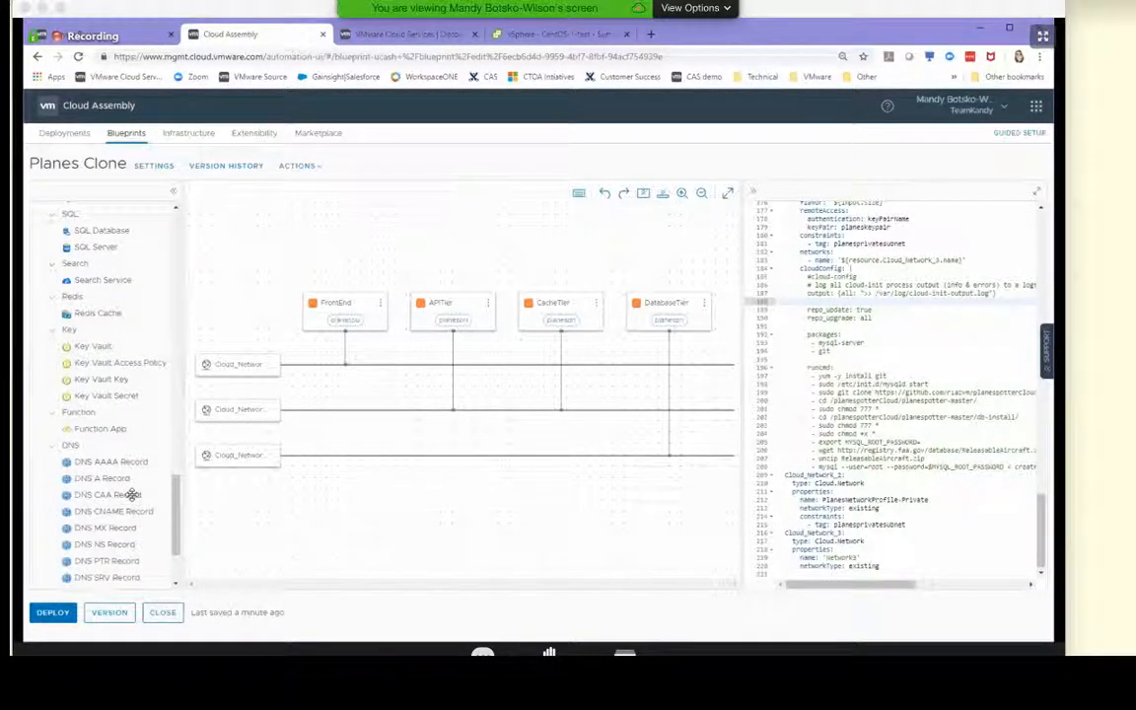
pyautogui.scroll(20, 131, 494)
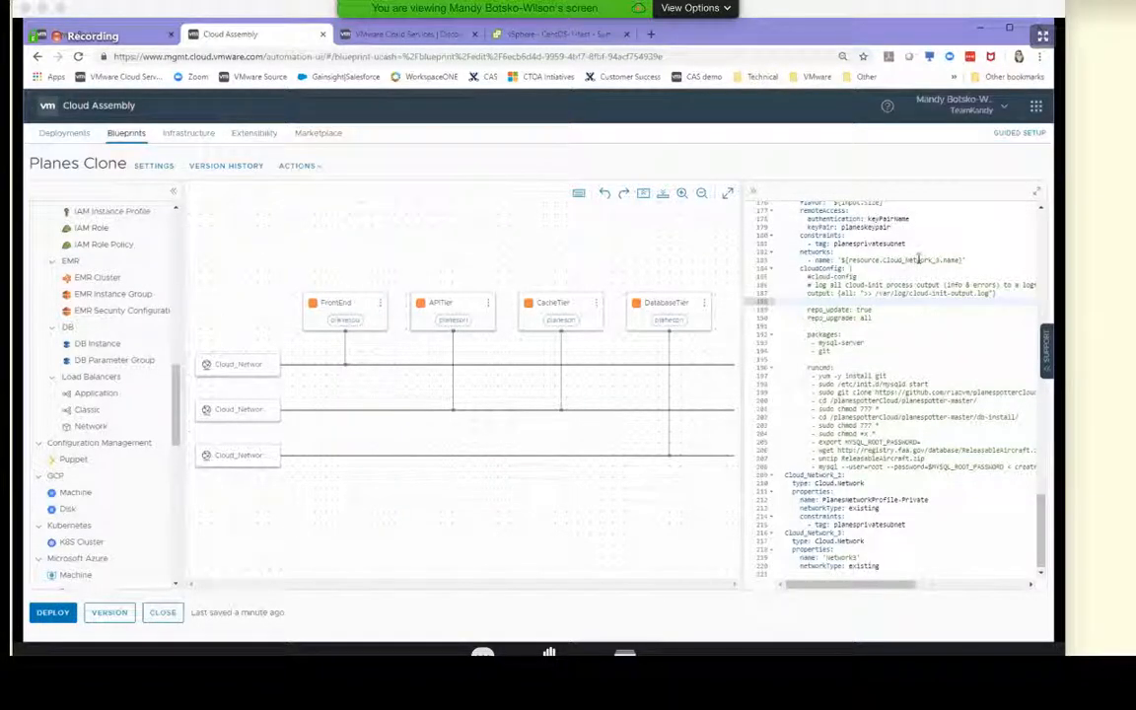
# Examine the DatabaseTier's network binding and its cloudConfig script in the YAML code
pyautogui.click(918, 259)
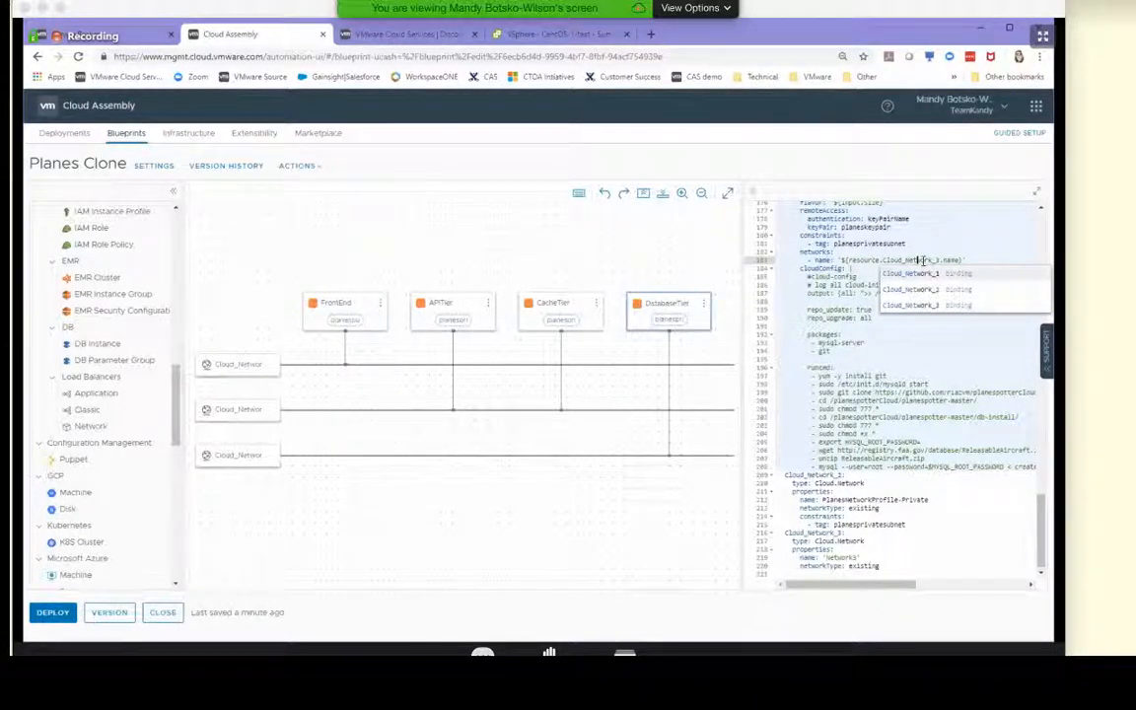
pyautogui.click(1004, 403)
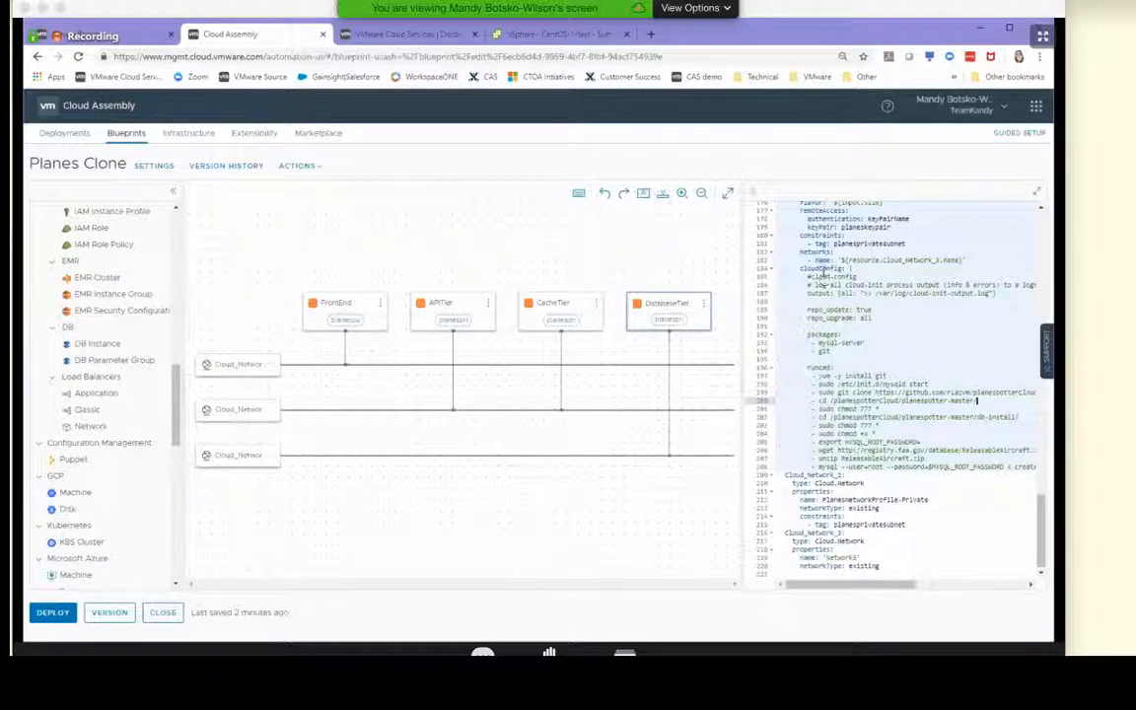
pyautogui.moveTo(807, 277); pyautogui.dragTo(944, 488)
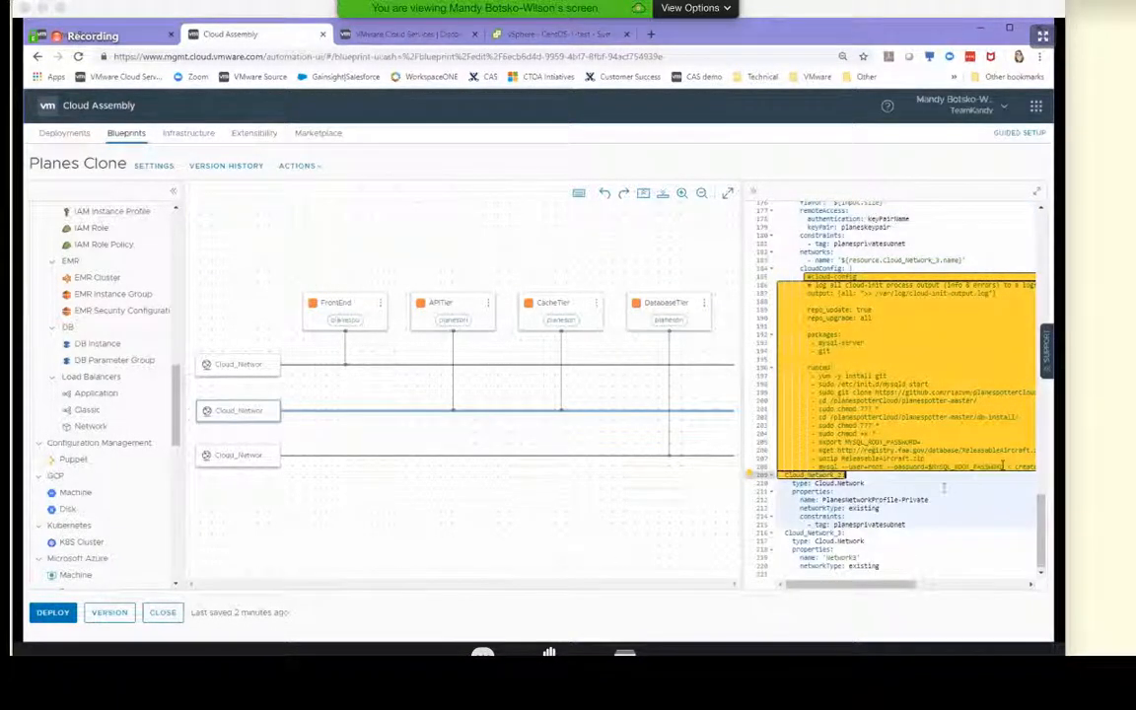
pyautogui.click(944, 488)
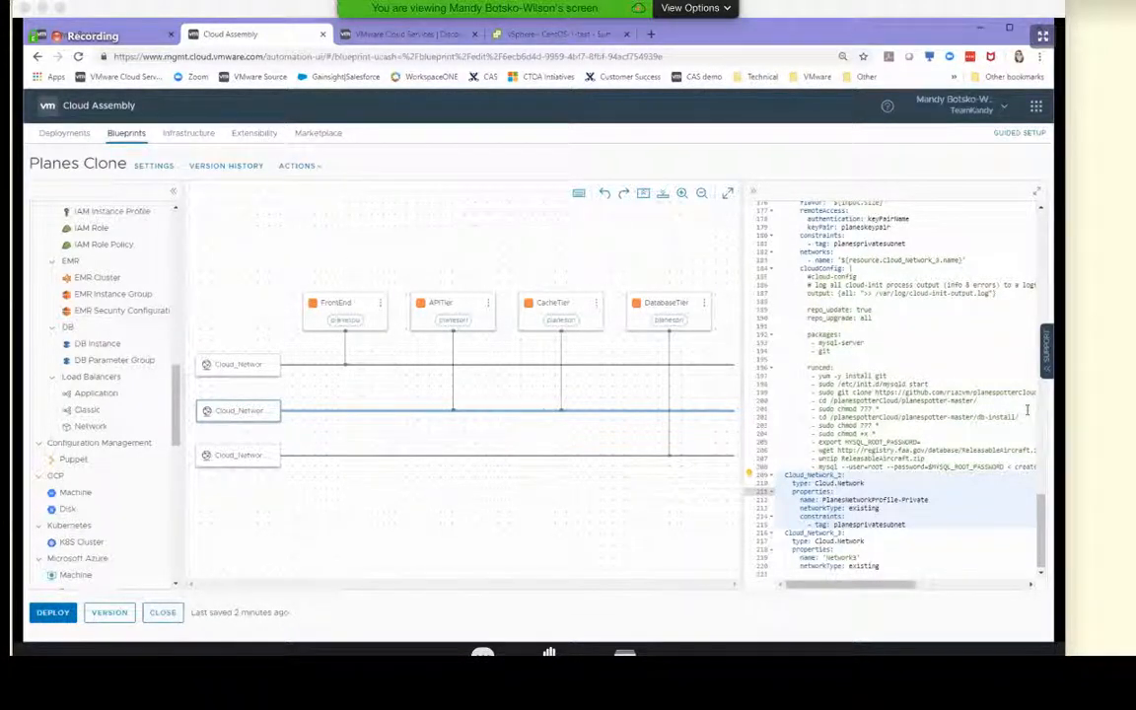
pyautogui.click(861, 458)
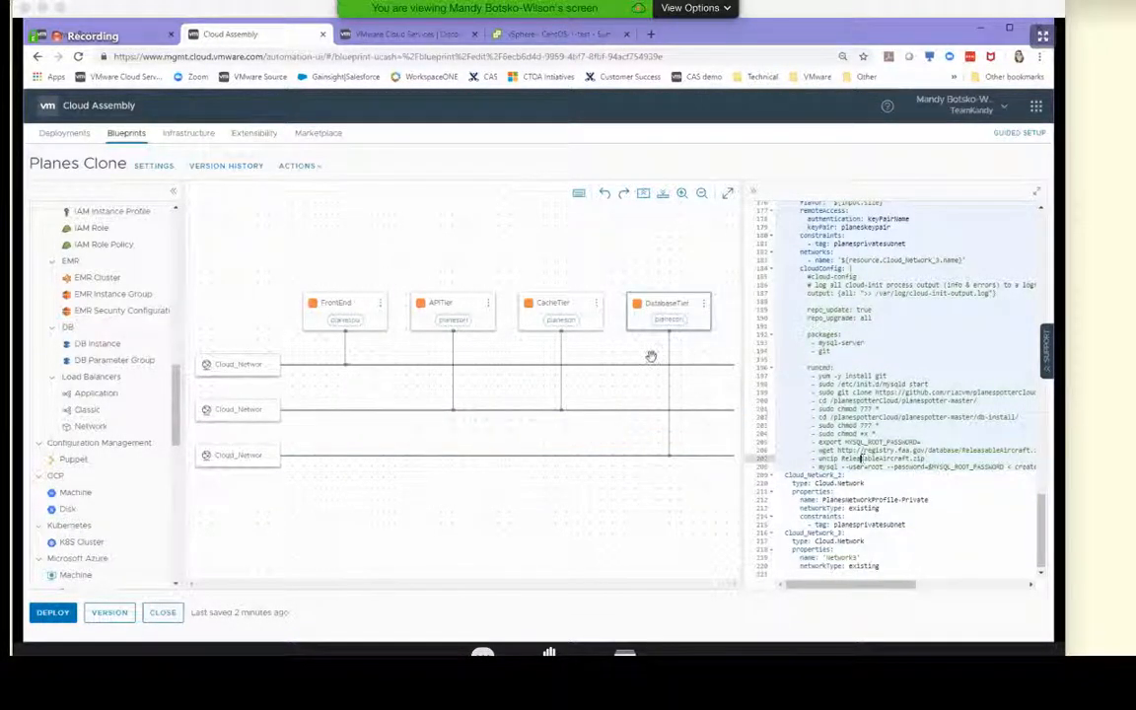
# Examine the YAML definitions of the CacheTier, APITier and FrontEnd machines one after another
pyautogui.click(564, 296)
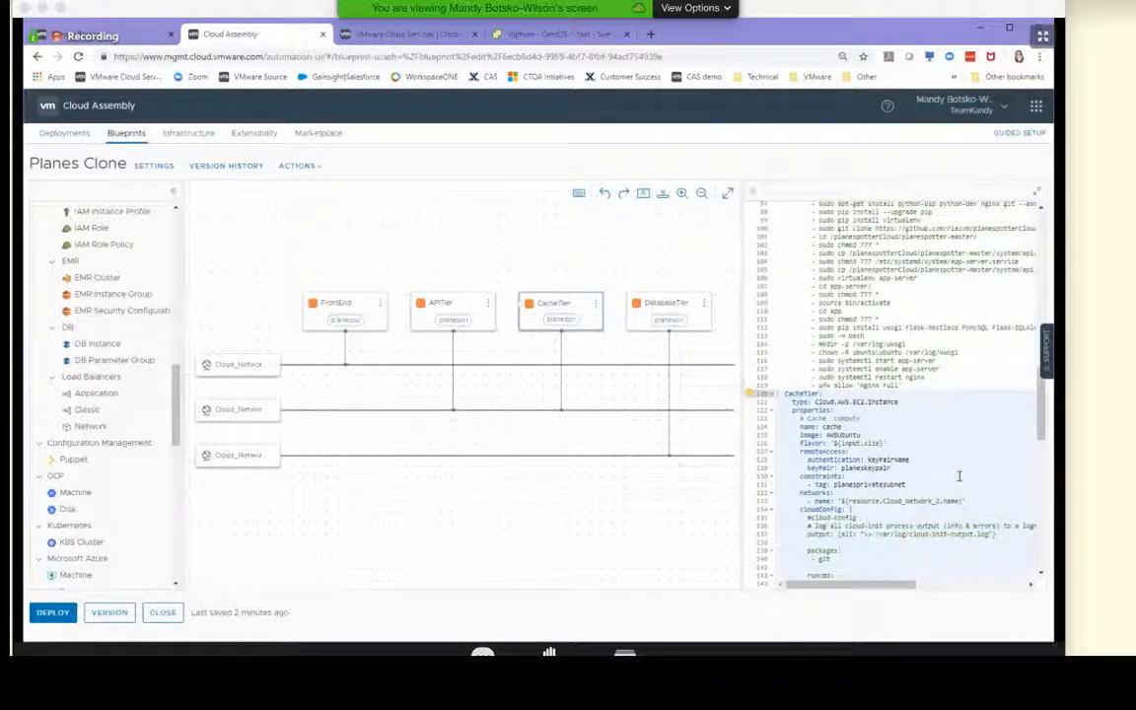
pyautogui.scroll(-5, 958, 476)
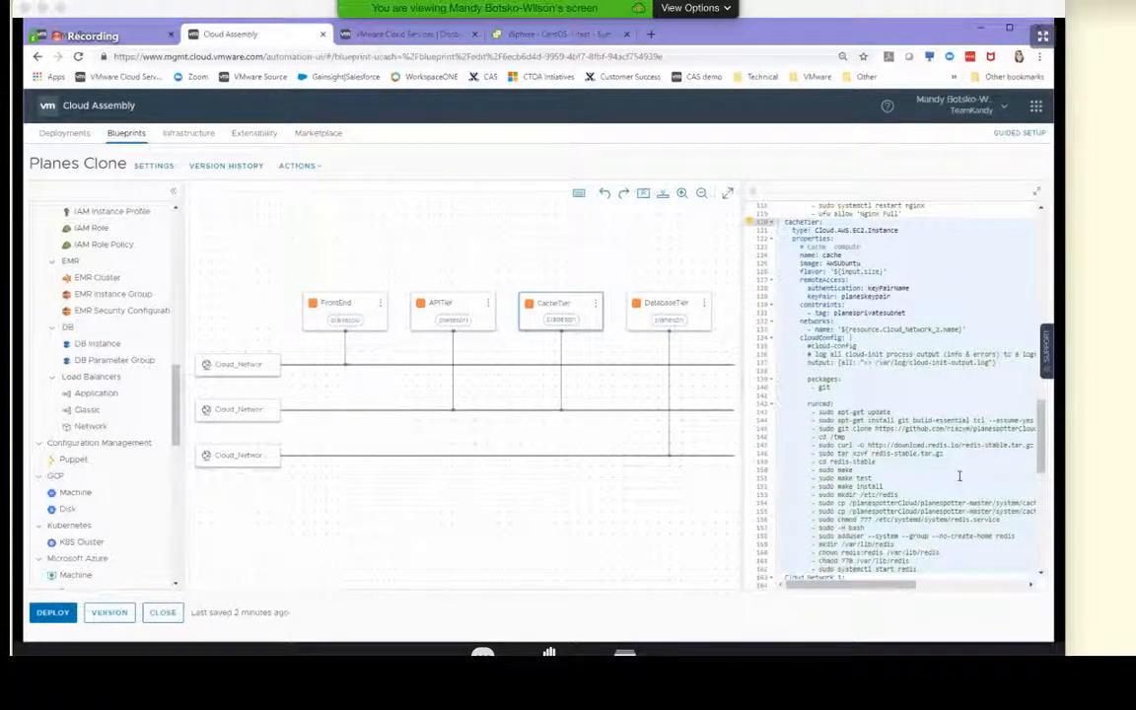
pyautogui.click(850, 297)
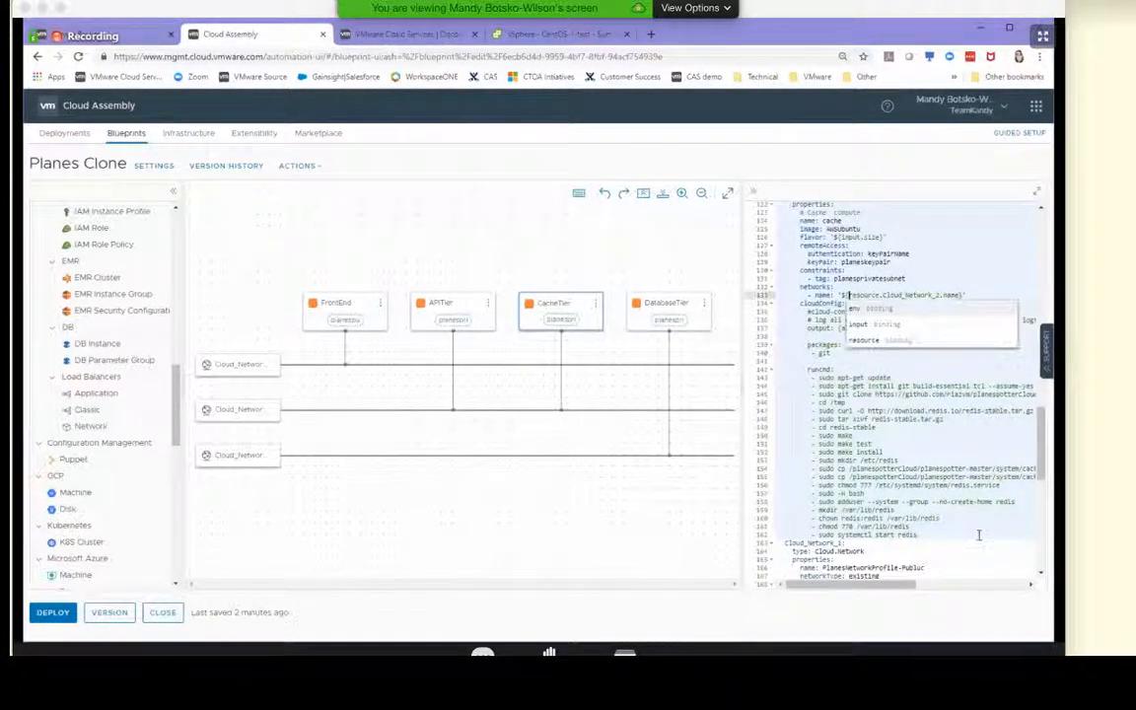
pyautogui.click(448, 292)
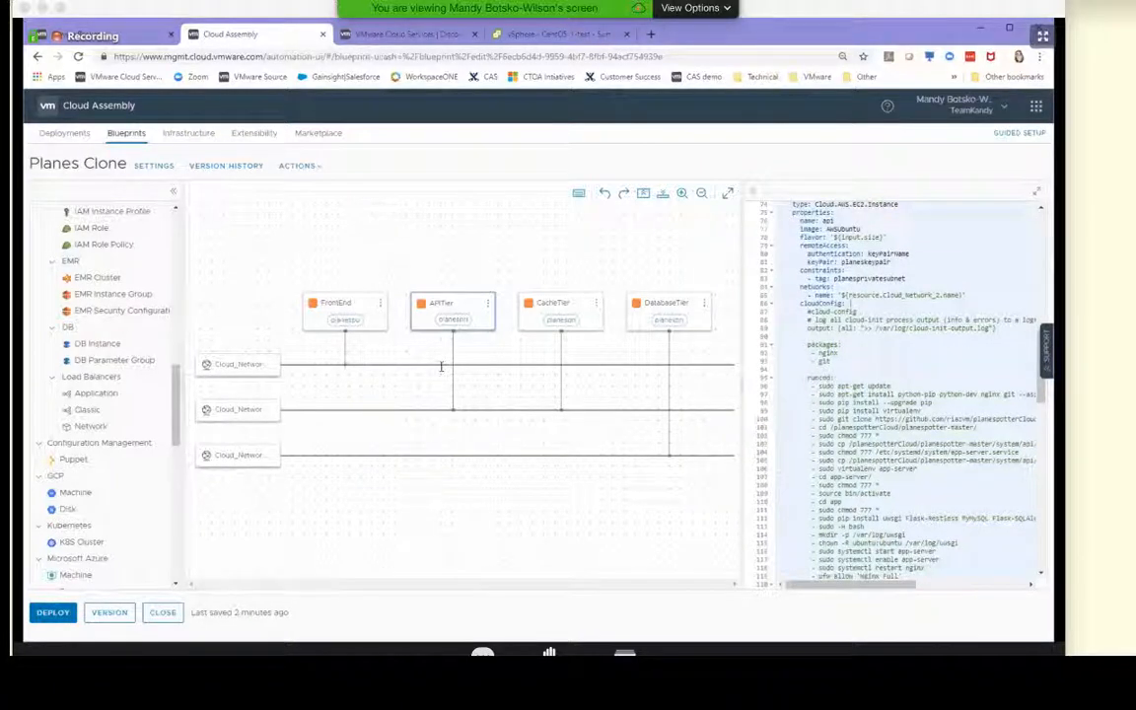
pyautogui.click(360, 302)
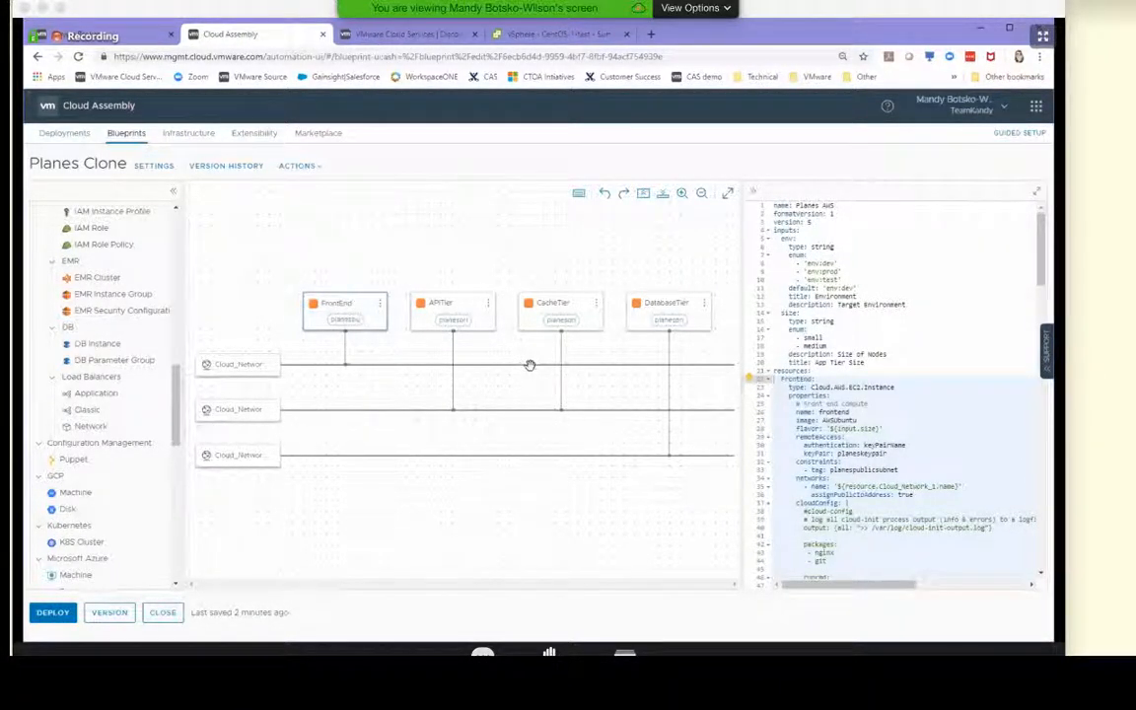
# Close the Planes Clone blueprint and show all resources of the AWS Test Planes deployment
pyautogui.click(163, 612)
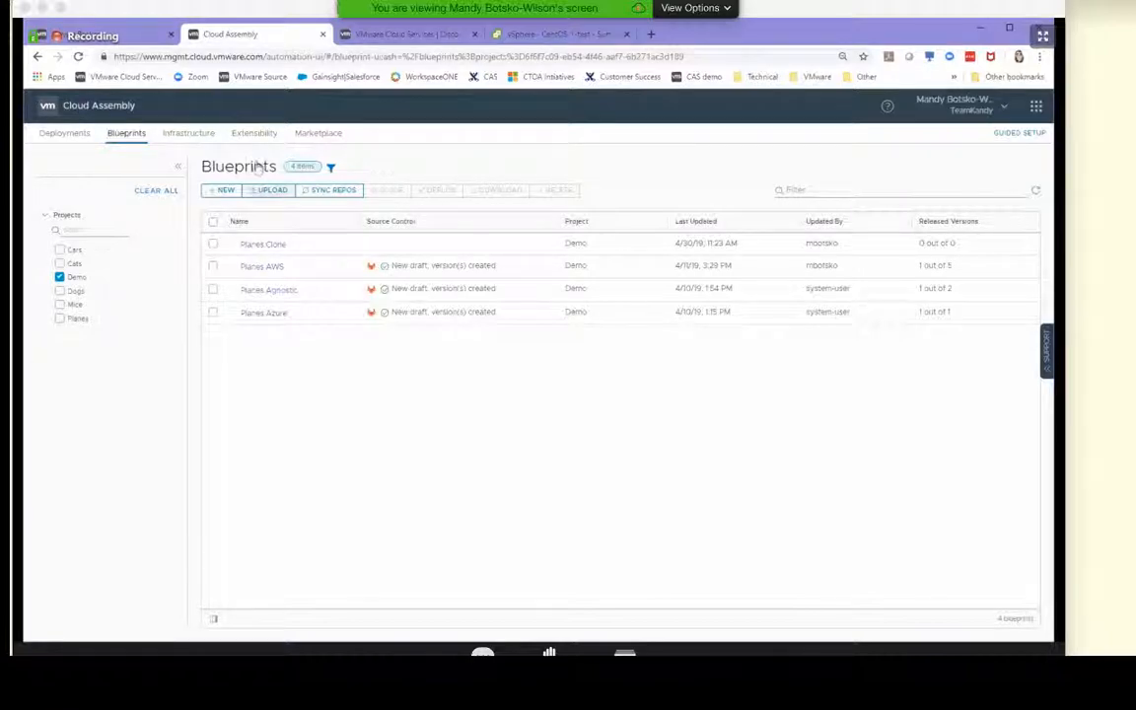
pyautogui.click(64, 135)
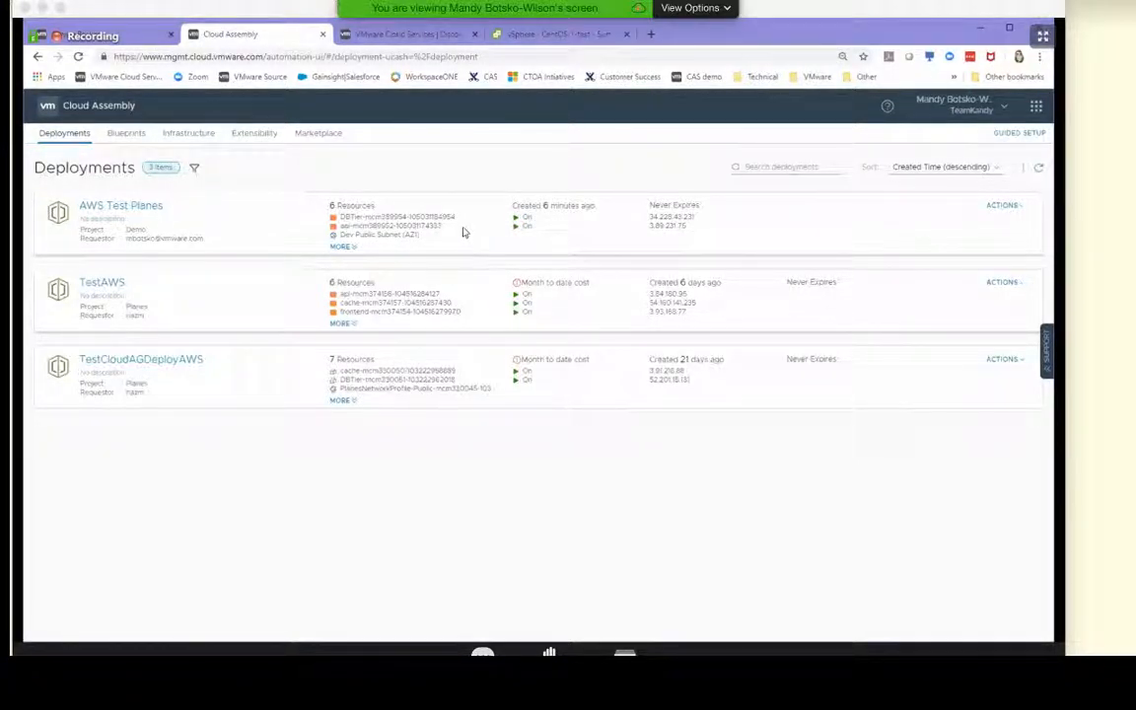
pyautogui.click(346, 247)
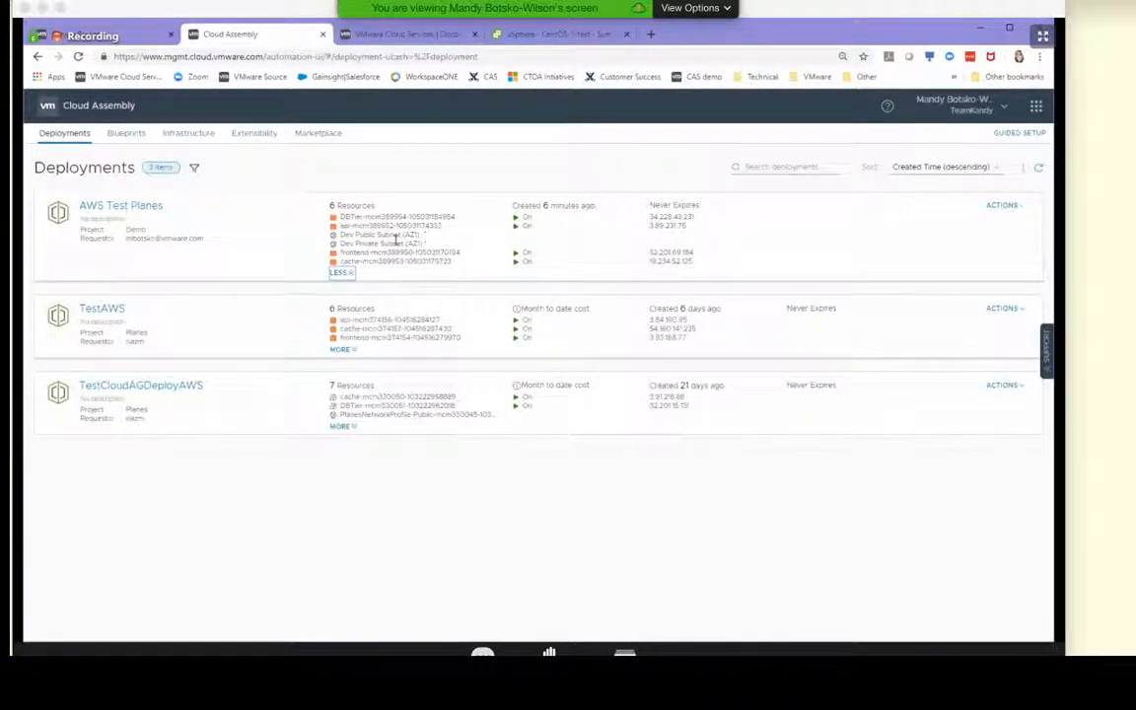
# Try to copy the frontend machine's IP address, open a new browser tab, and return to the deployments list
pyautogui.tripleClick(684, 252)
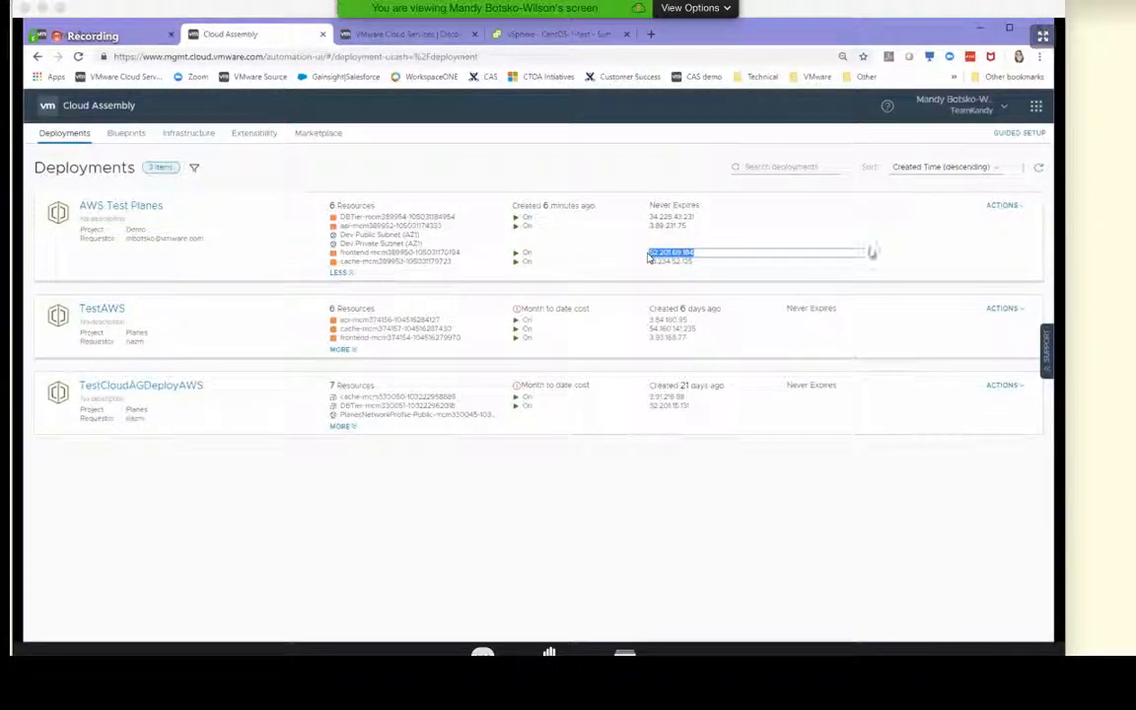
pyautogui.click(887, 269)
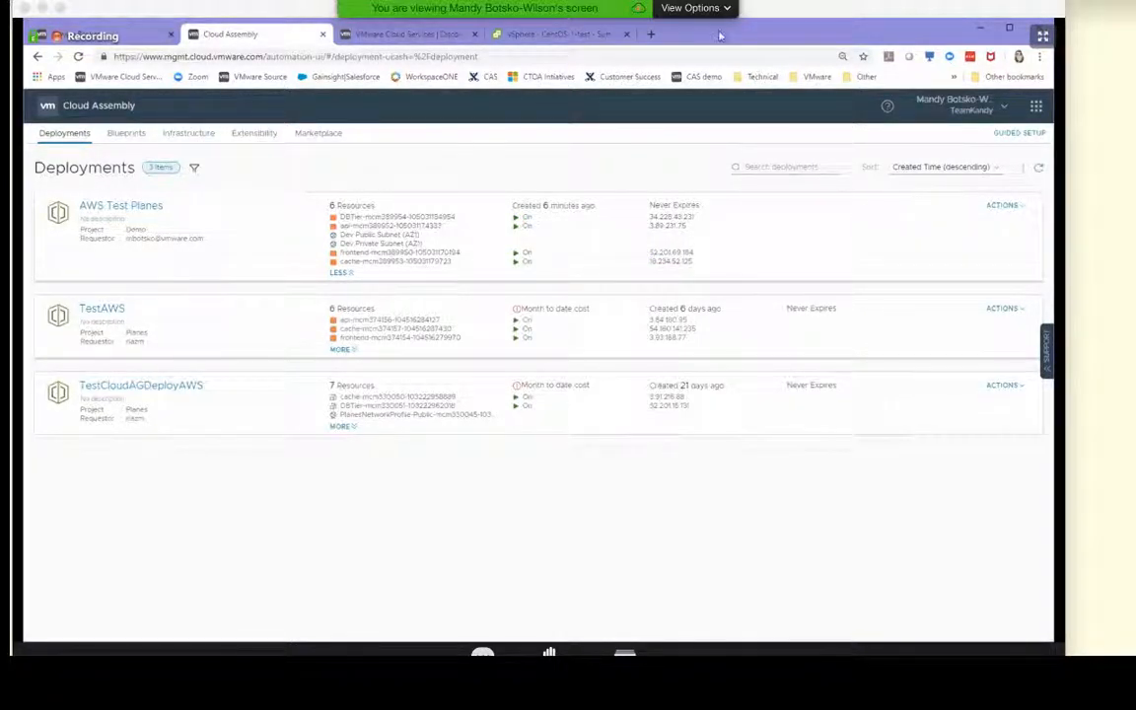
pyautogui.hotkey('ctrl', 't')
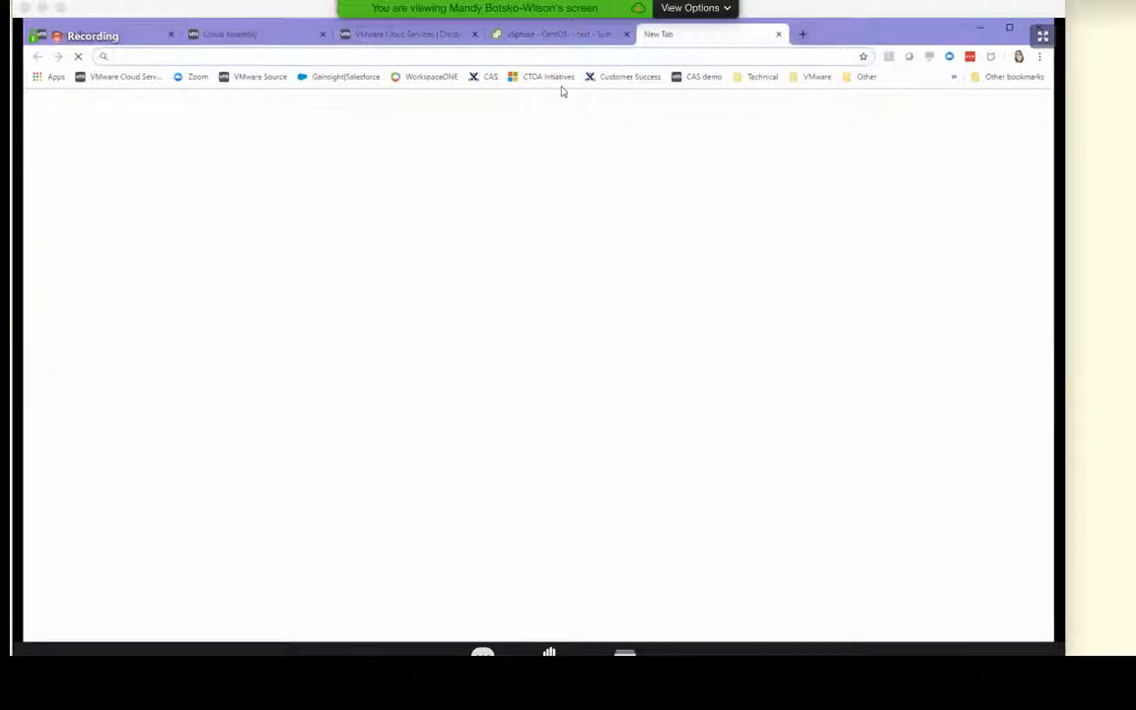
pyautogui.rightClick(487, 61)
pyautogui.click(456, 63)
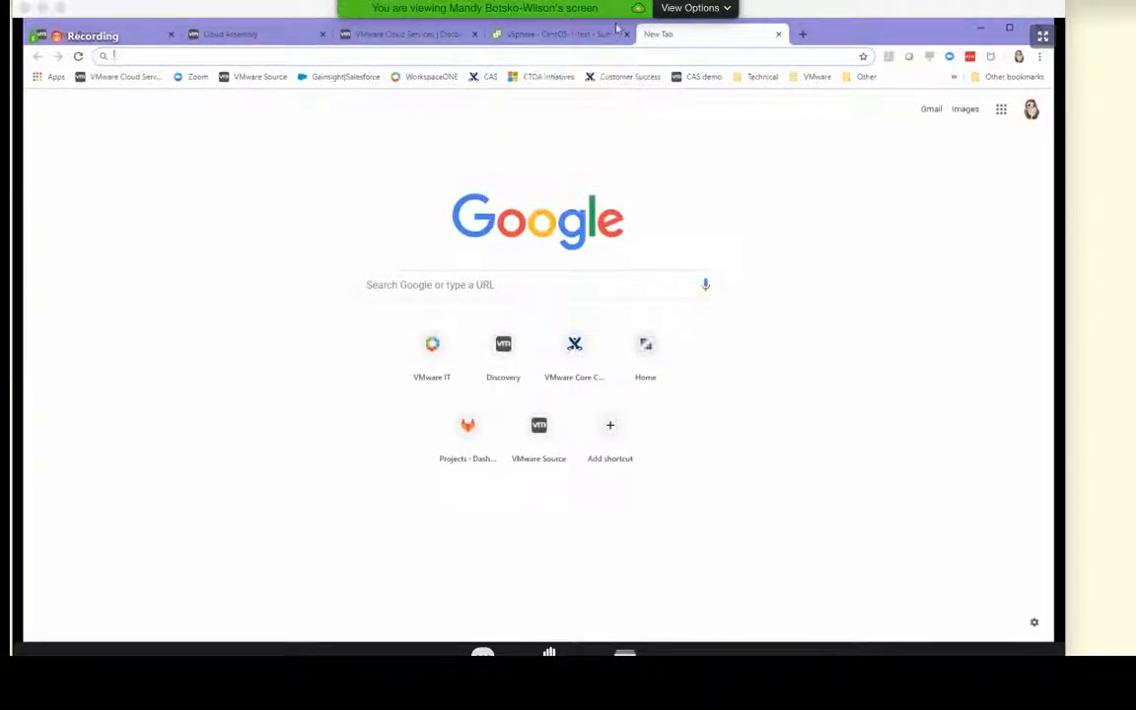
pyautogui.click(565, 37)
pyautogui.click(380, 38)
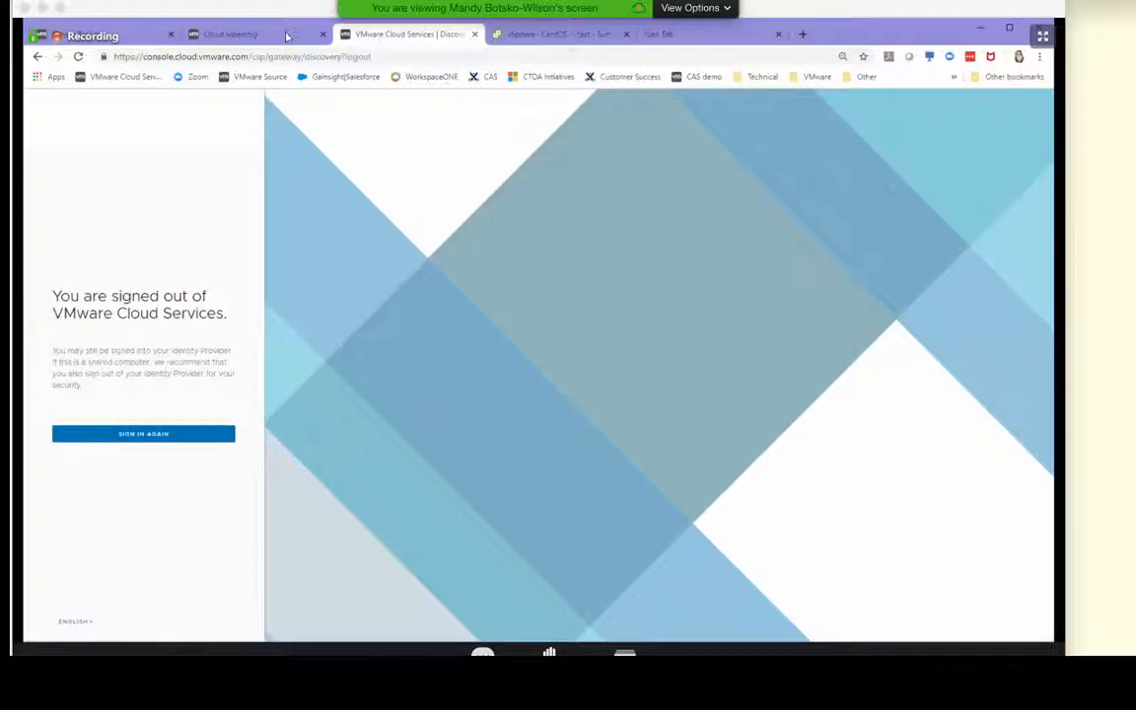
pyautogui.click(283, 36)
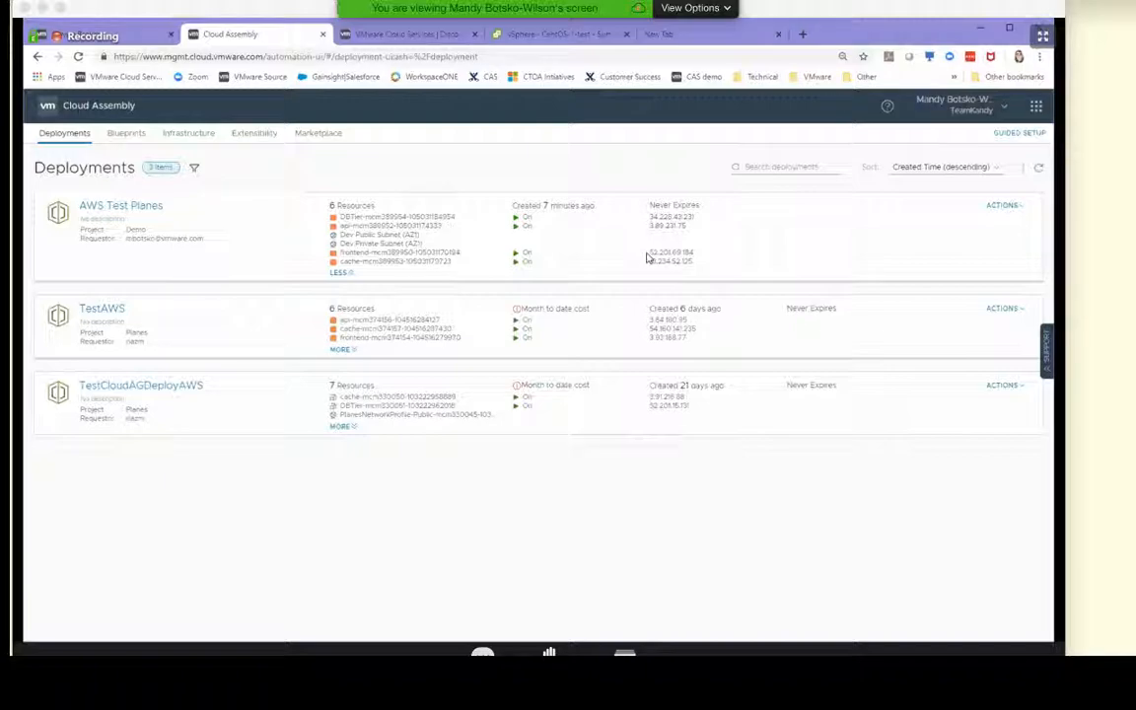
# Copy the frontend machine's IP address from AWS Test Planes and load it in the new browser tab
pyautogui.moveTo(652, 253); pyautogui.dragTo(690, 253)
pyautogui.hotkey('ctrl', 'c')
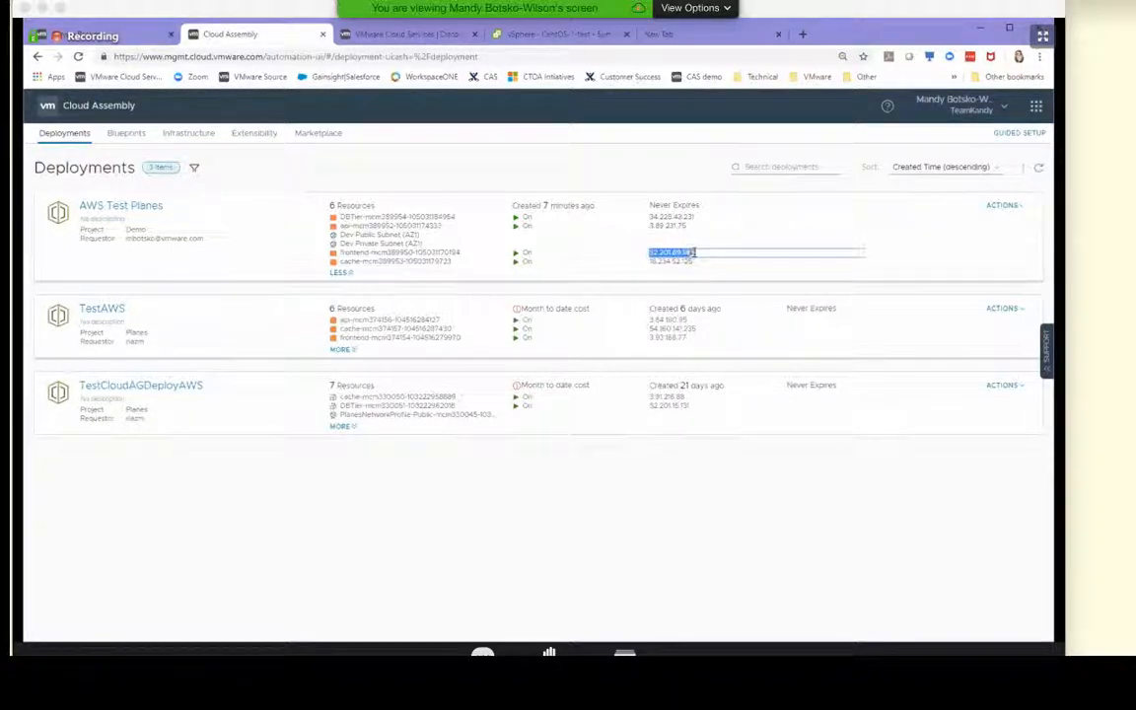
pyautogui.rightClick(691, 254)
pyautogui.click(696, 257)
pyautogui.moveTo(696, 254); pyautogui.dragTo(662, 254)
pyautogui.click(696, 42)
pyautogui.hotkey('ctrl', 'v')
pyautogui.press('Return')
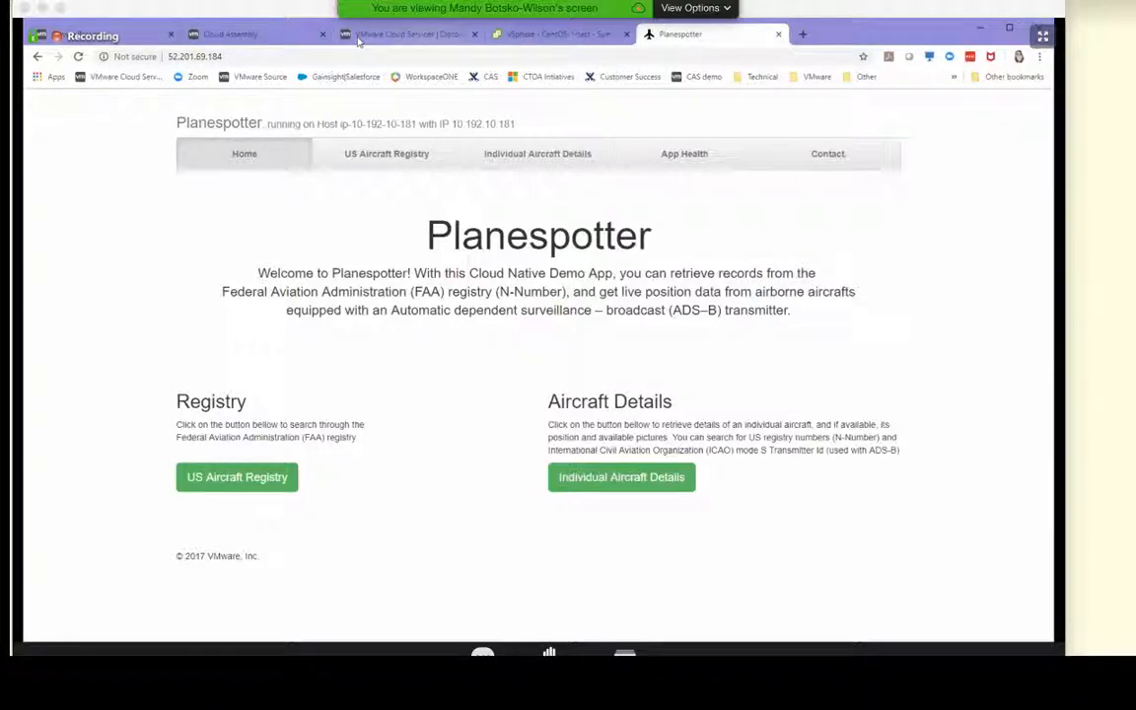
# Return to Cloud Assembly and create a new blueprint named "VMC Test" in the Demo project
pyautogui.click(229, 37)
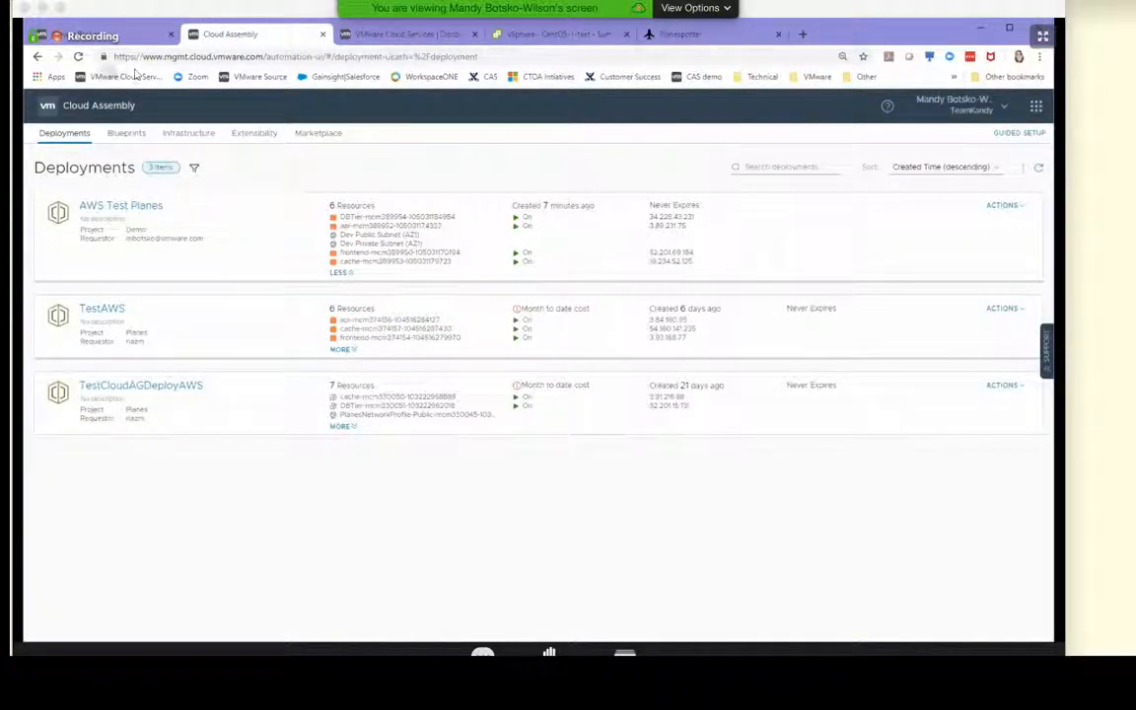
pyautogui.click(123, 133)
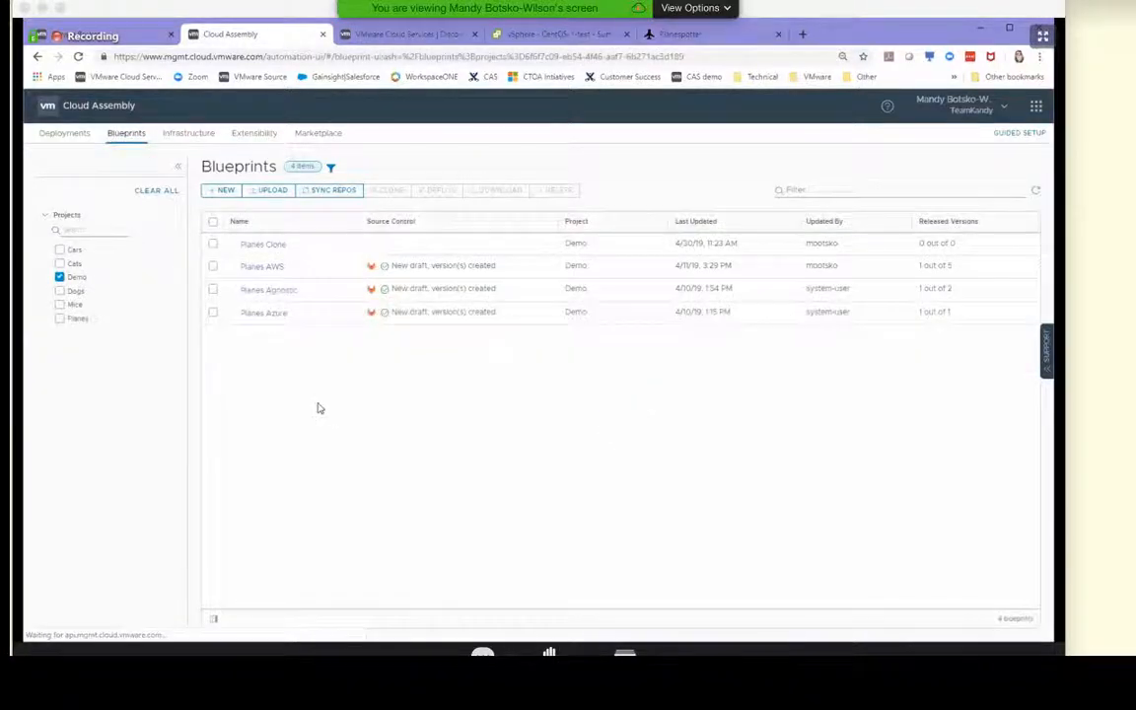
pyautogui.click(226, 190)
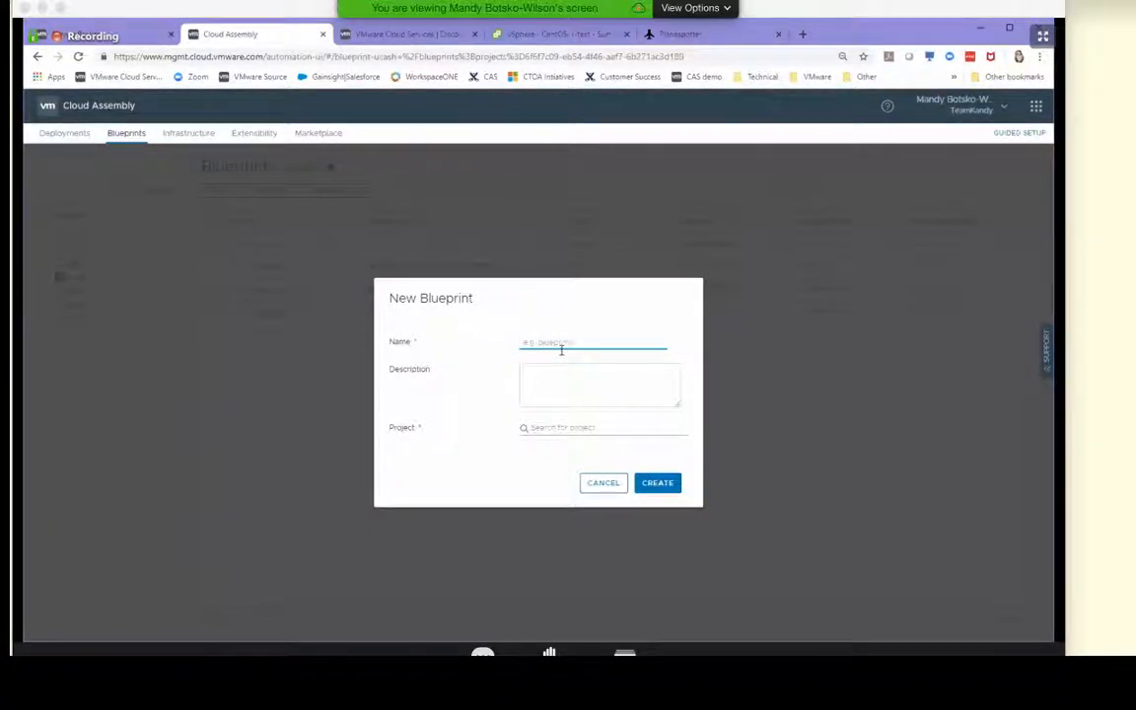
pyautogui.write('VMC')
pyautogui.click(559, 424)
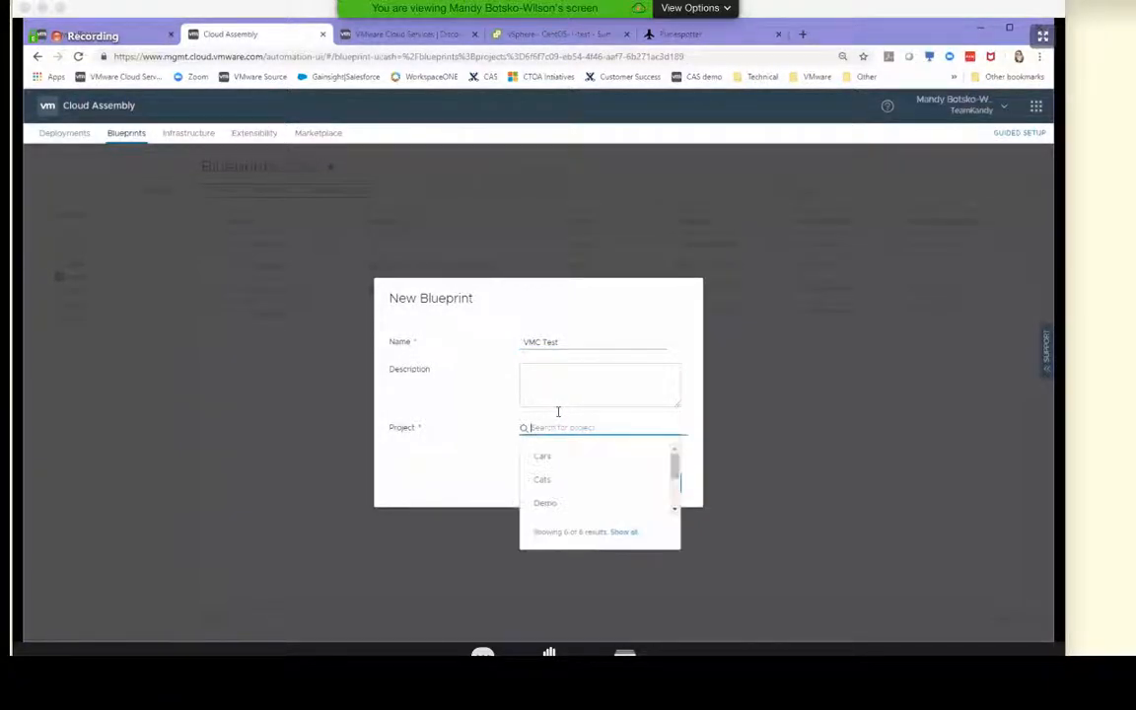
pyautogui.click(549, 504)
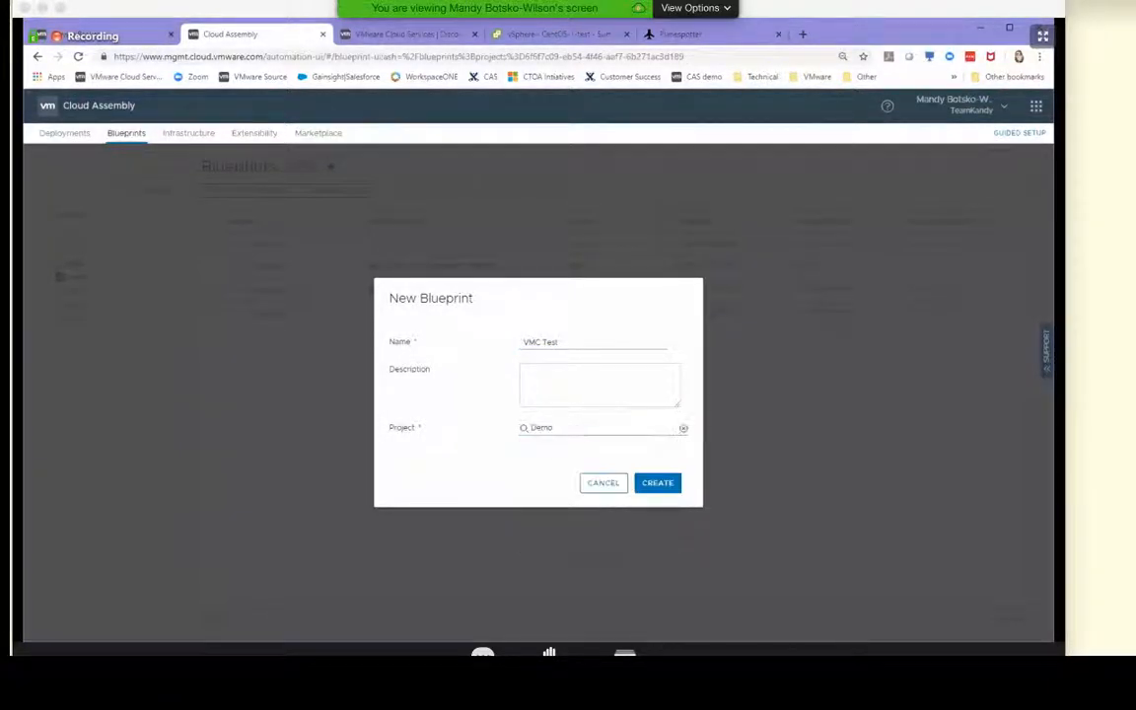
pyautogui.click(661, 483)
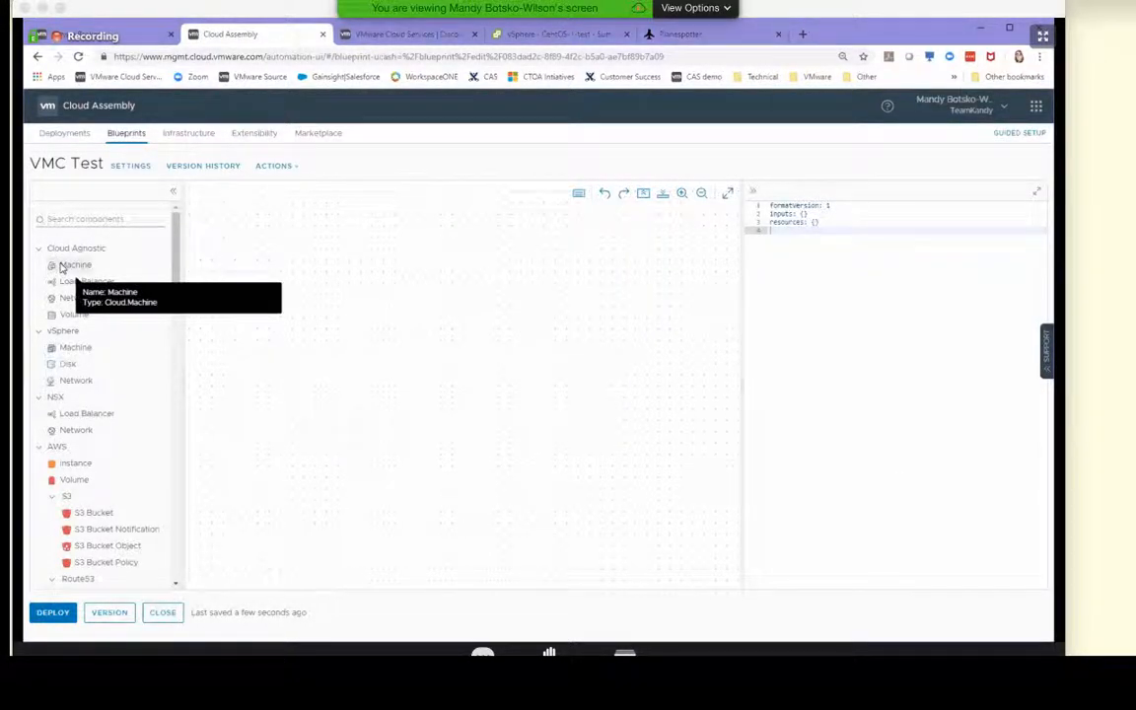
# Add a Cloud Agnostic Machine to the empty VMC Test design canvas
pyautogui.moveTo(411, 308); pyautogui.dragTo(408, 302)
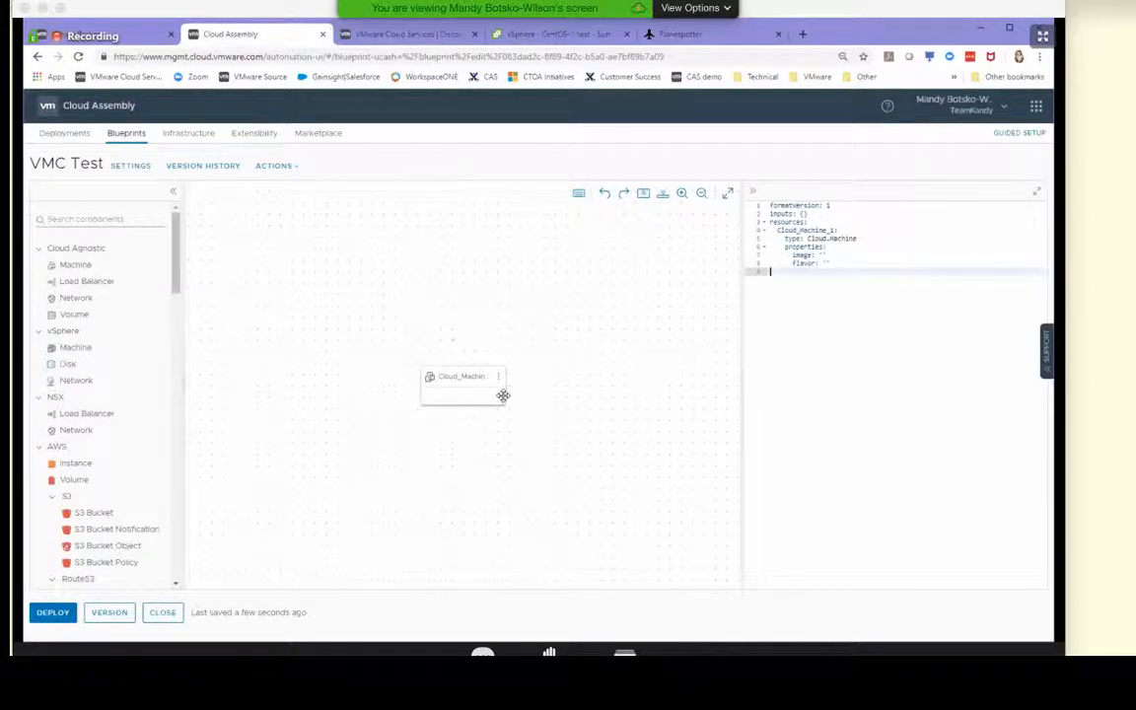
# Set the cloud machine's image to CentOS and its flavor to small in the blueprint YAML
pyautogui.click(821, 256)
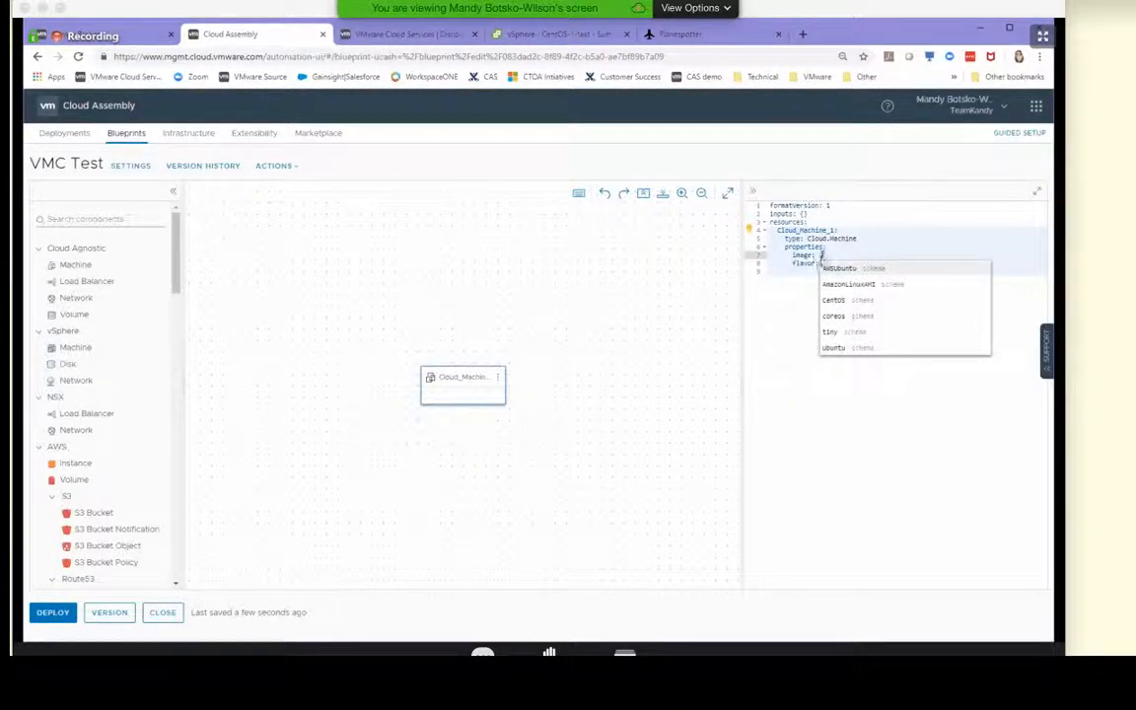
pyautogui.click(847, 302)
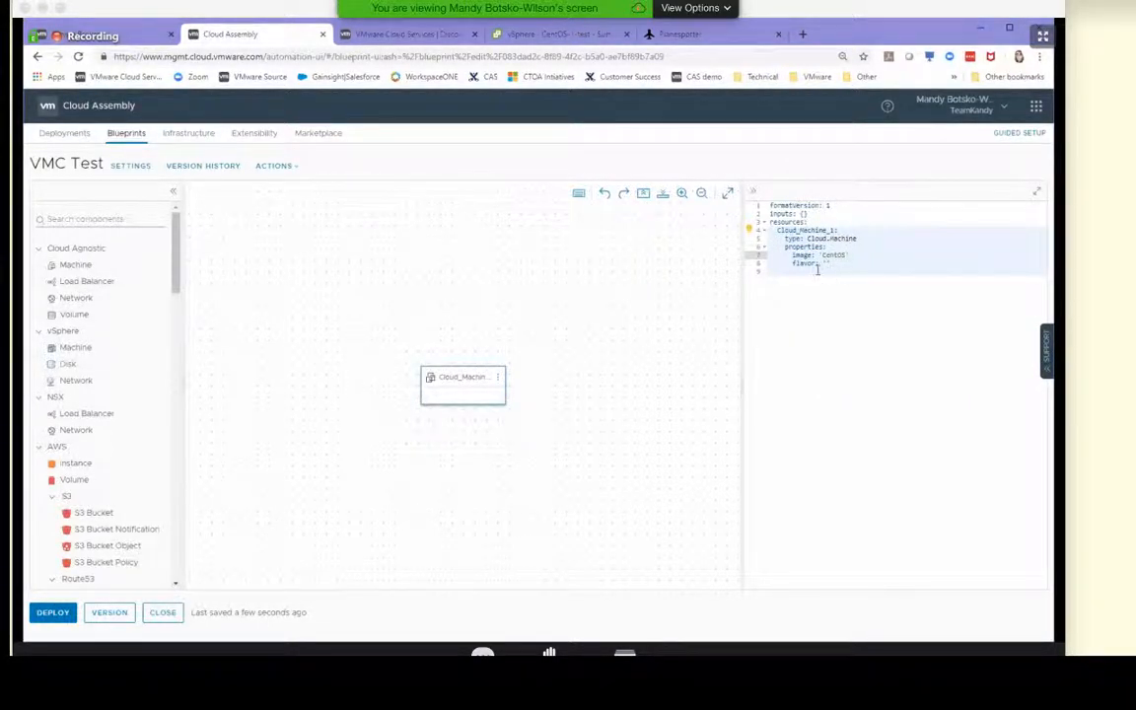
pyautogui.click(827, 264)
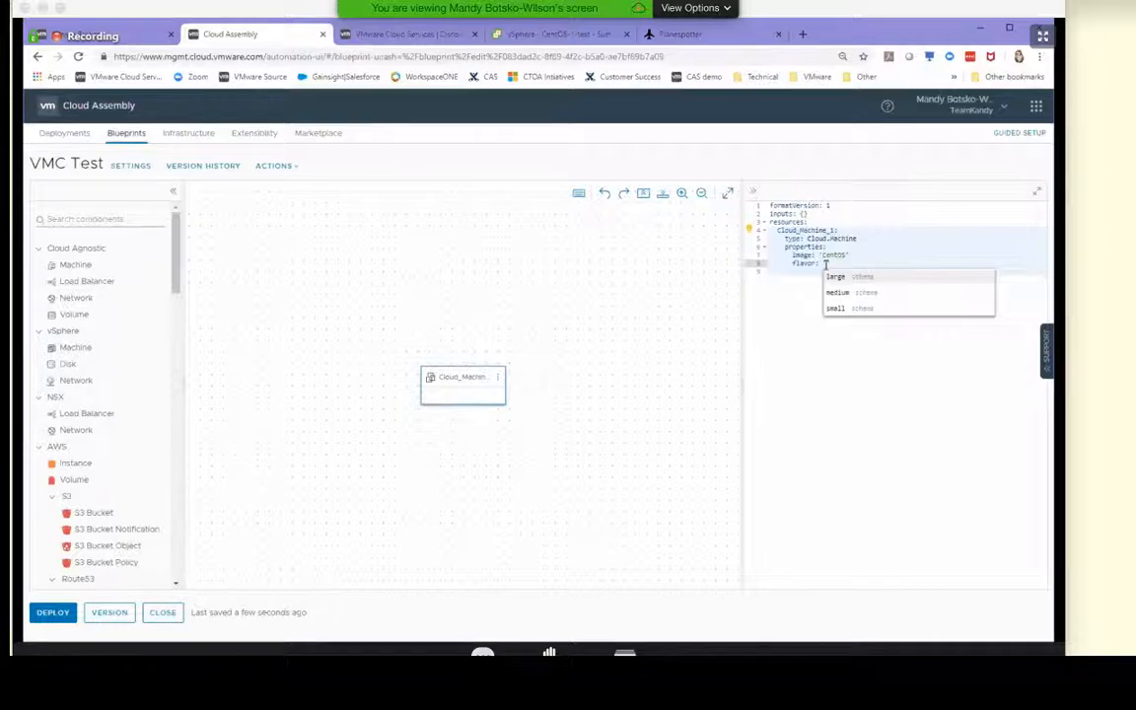
pyautogui.click(836, 309)
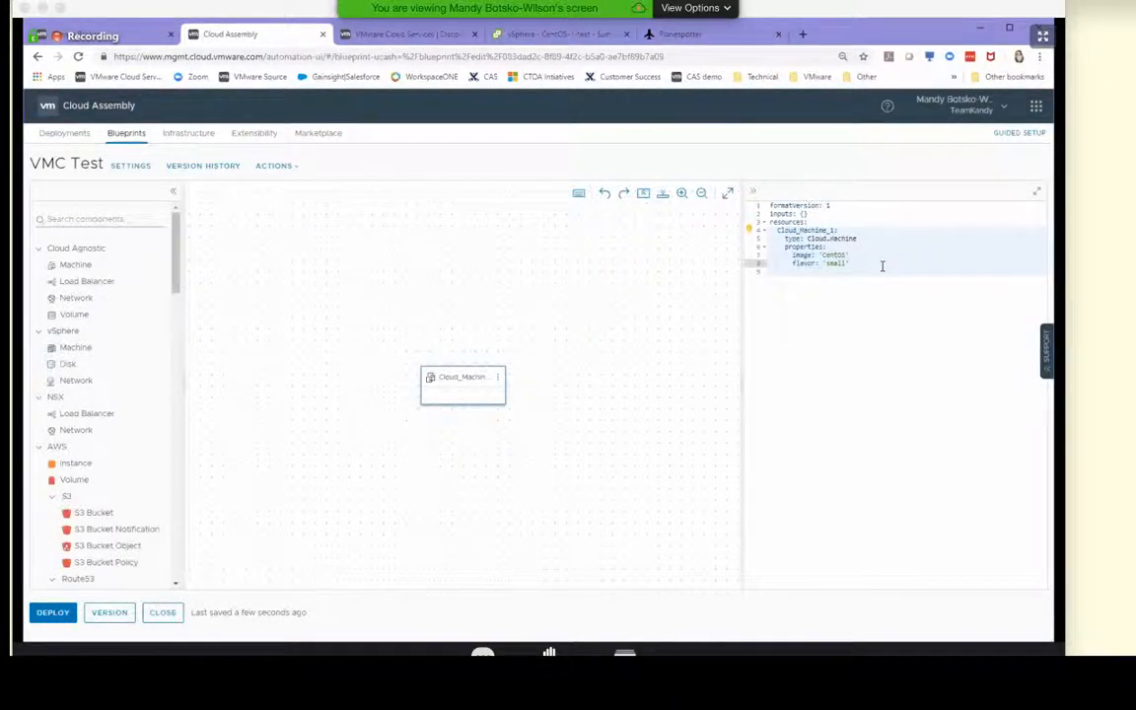
# Add a "constraints:" block to the cloud machine's YAML, at the same indentation level as its properties
pyautogui.press('Return')
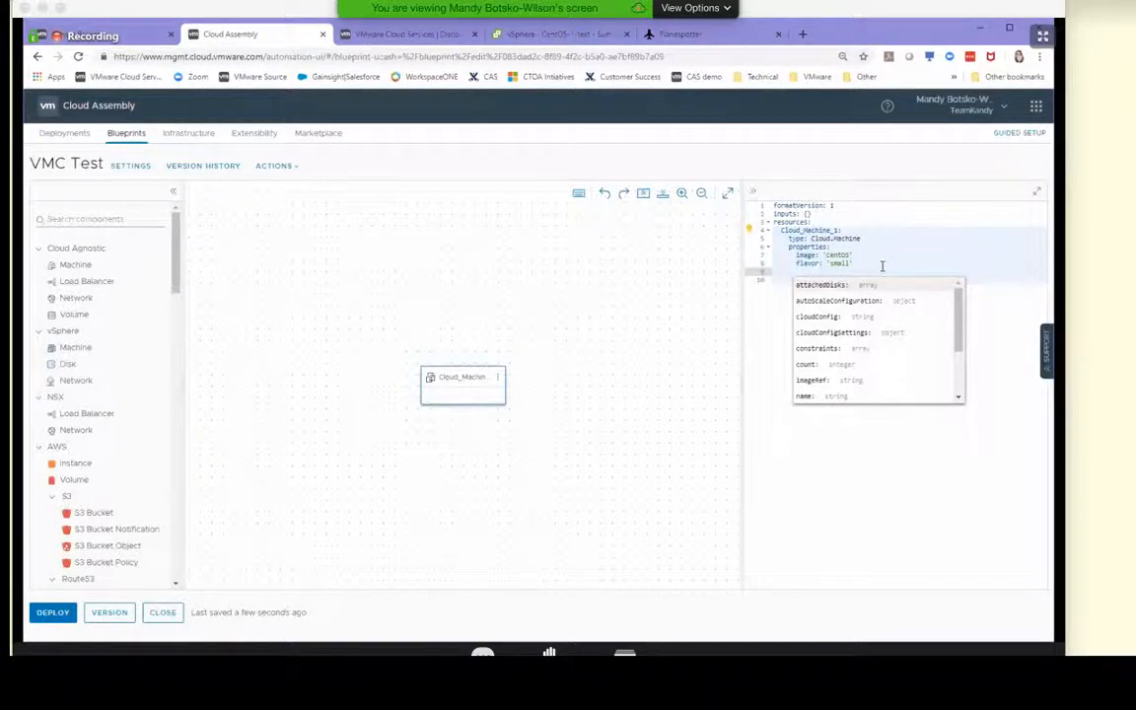
pyautogui.write('c')
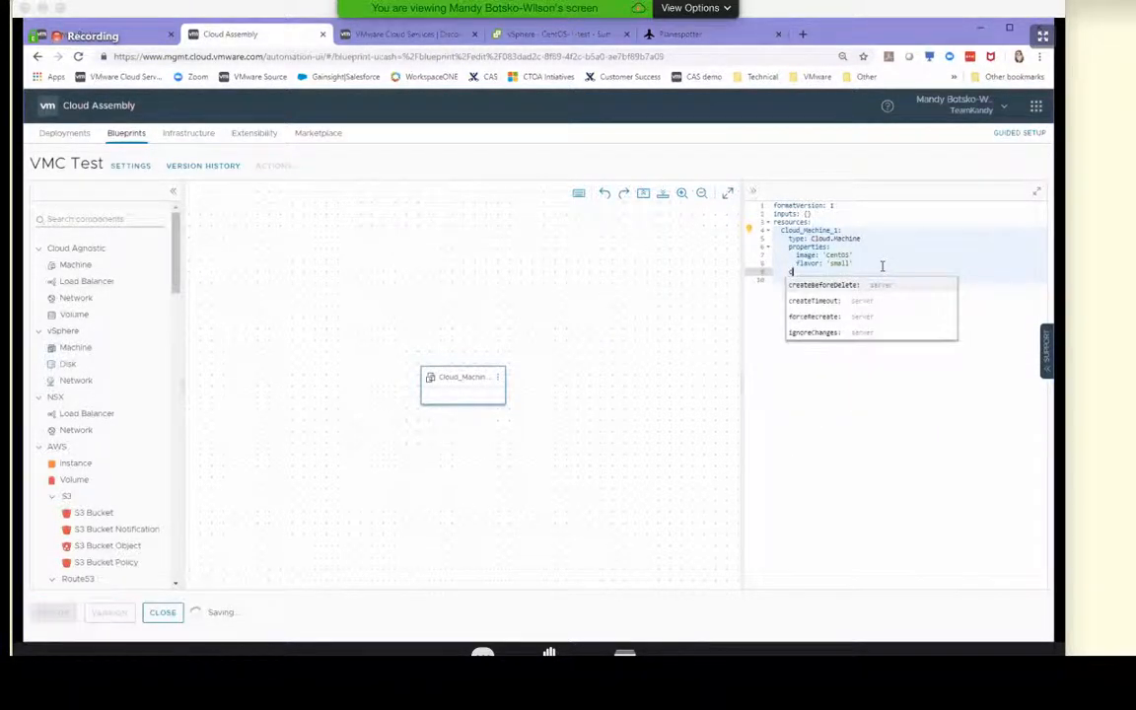
pyautogui.write('onst')
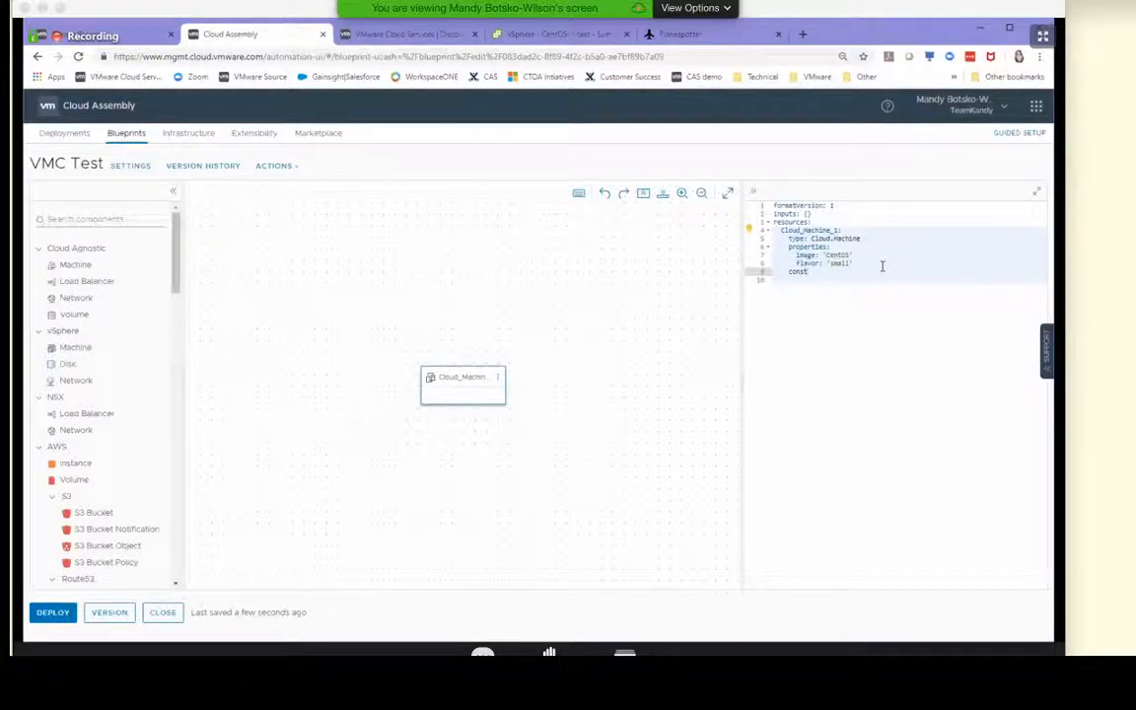
pyautogui.write('raints')
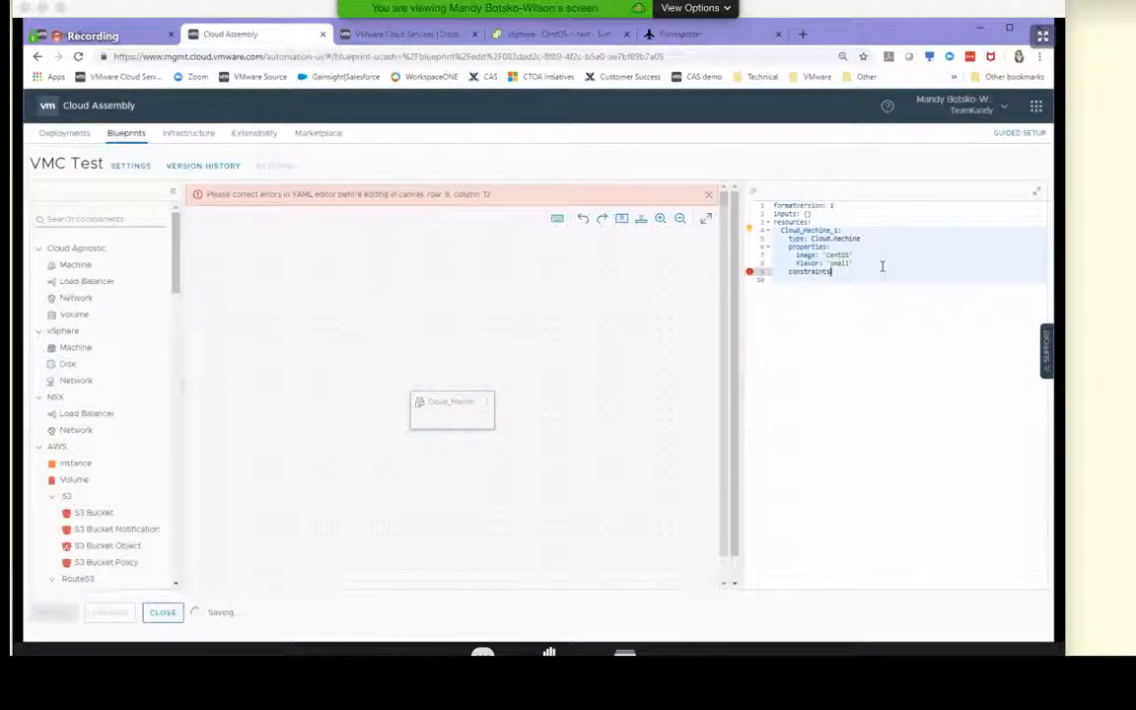
pyautogui.write('::')
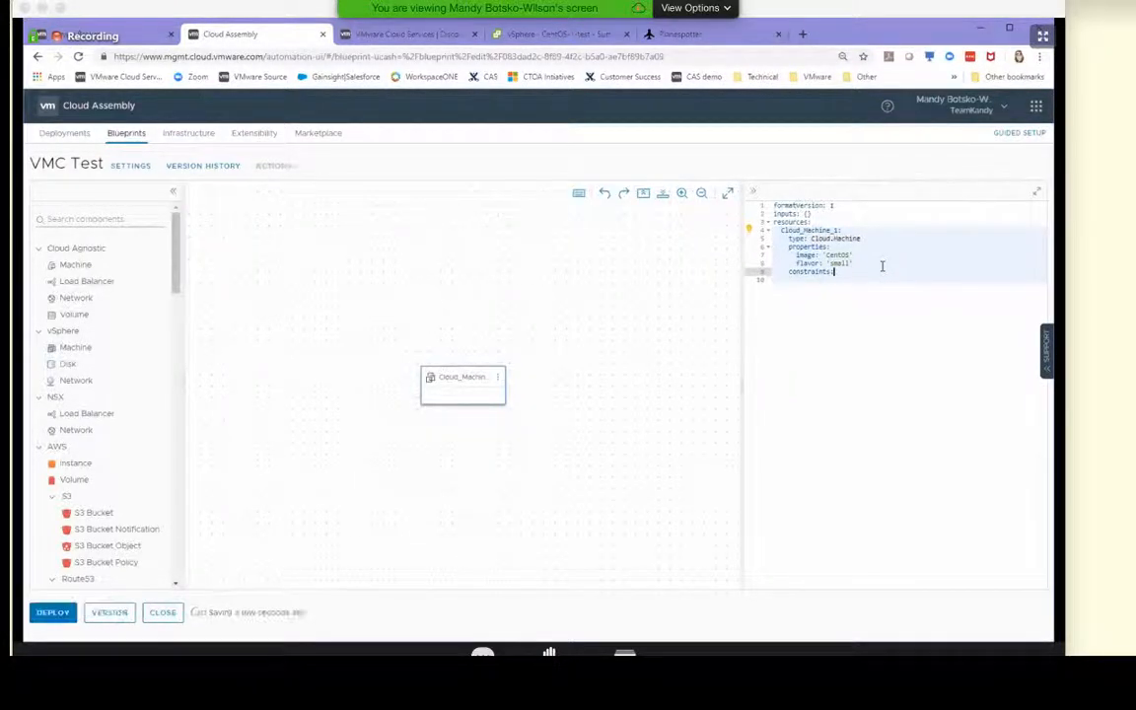
pyautogui.press('Return')
pyautogui.press('Tab')
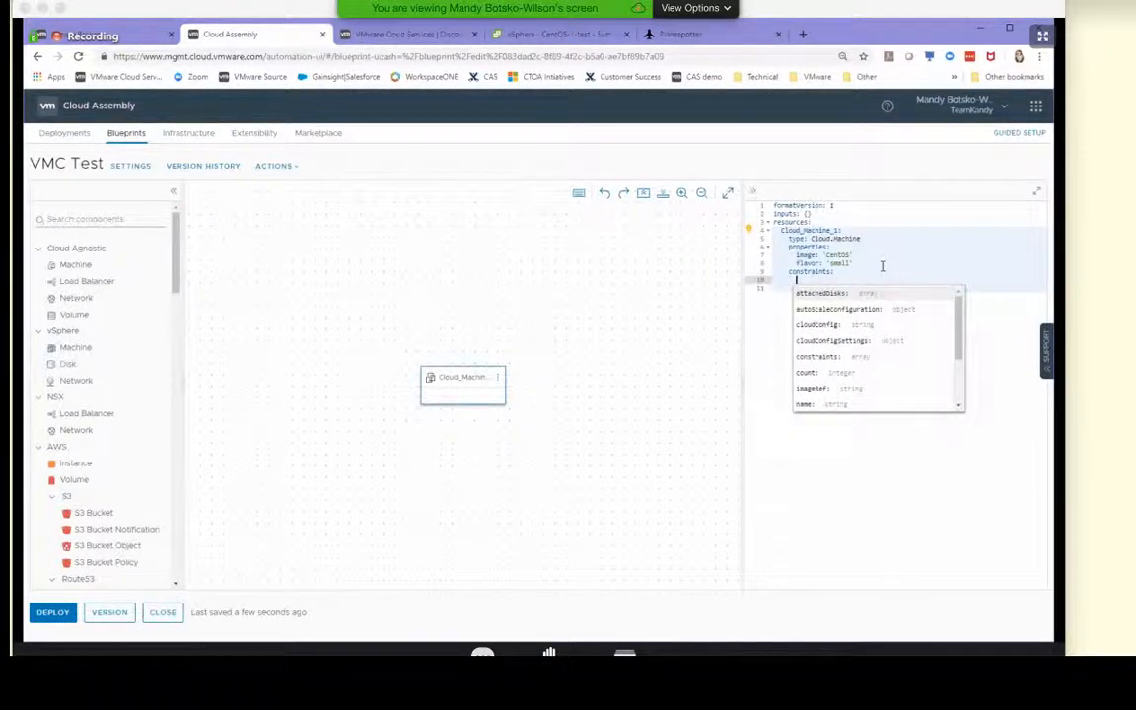
# Add a "- tags:" list entry under the machine's constraints and start a new line beneath it
pyautogui.write('ta')
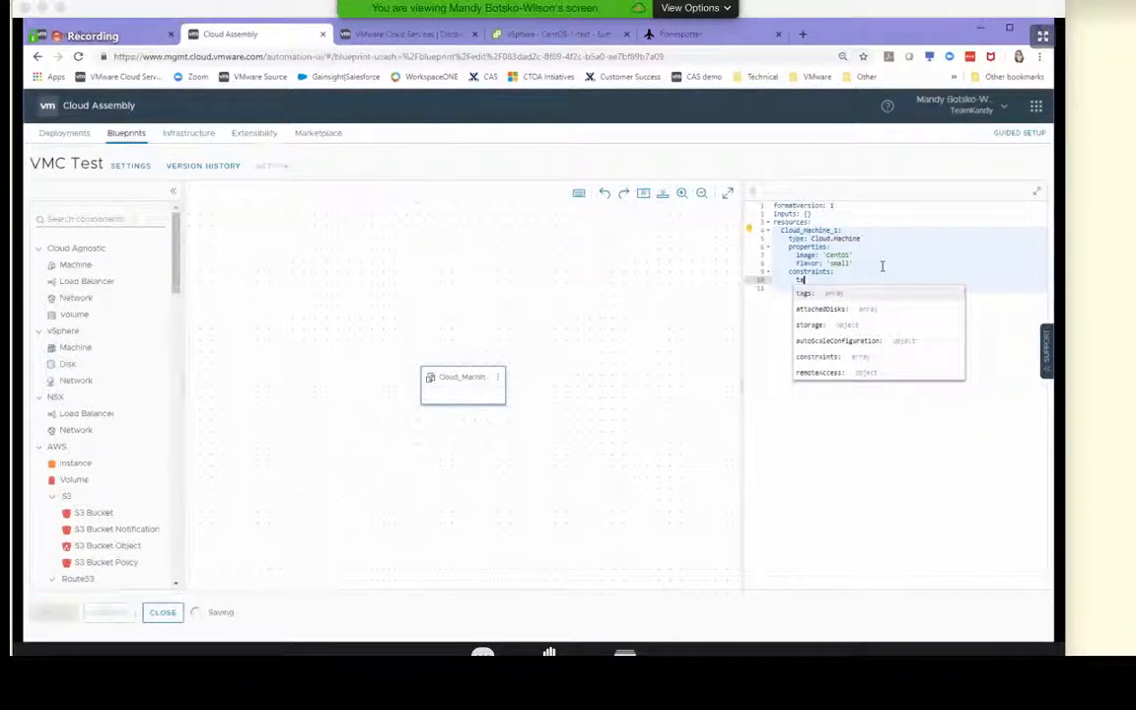
pyautogui.press('BackSpace')
pyautogui.press('BackSpace')
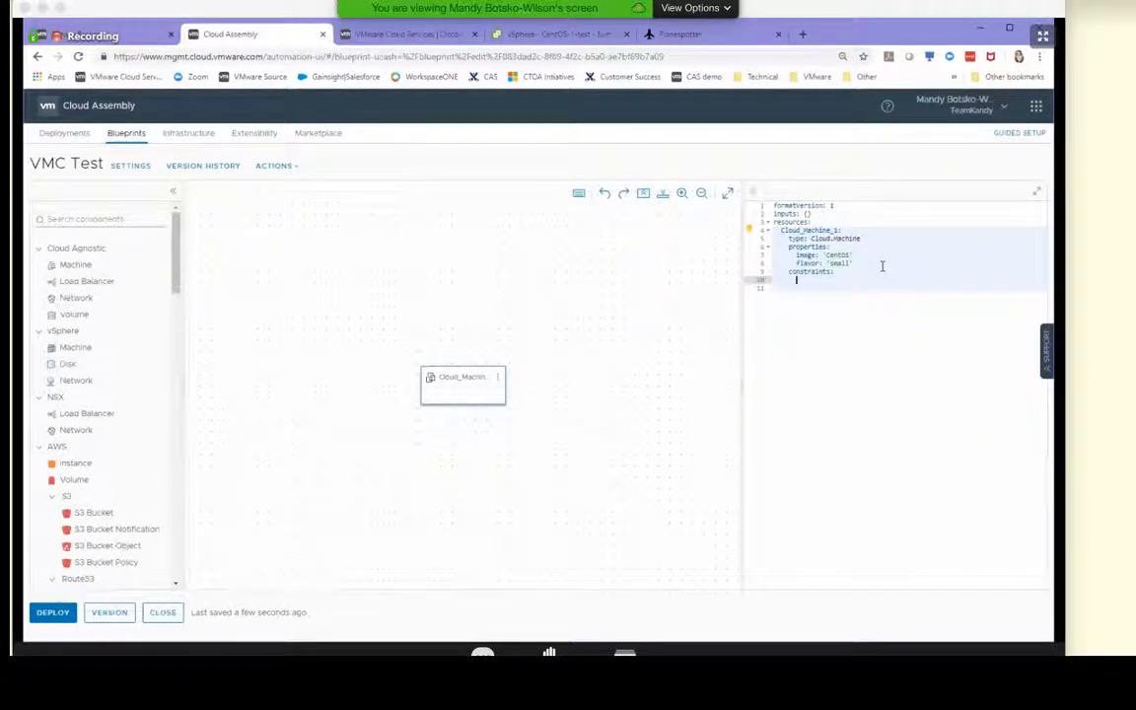
pyautogui.write('-tags:')
pyautogui.press('Return')
pyautogui.write('k')
pyautogui.press('BackSpace')
pyautogui.click(801, 280)
pyautogui.click(844, 274)
pyautogui.click(846, 282)
pyautogui.press('Return')
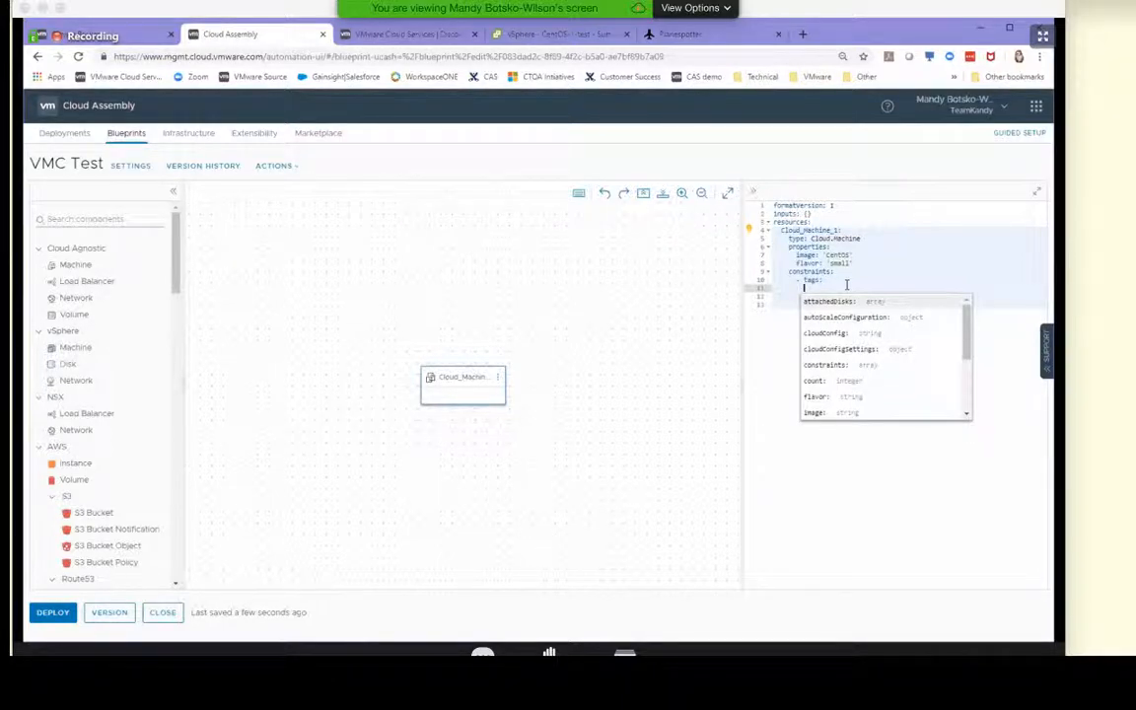
# Give the machine's constraint tag an indented key with the value 'cloud:vmc'
pyautogui.write('key')
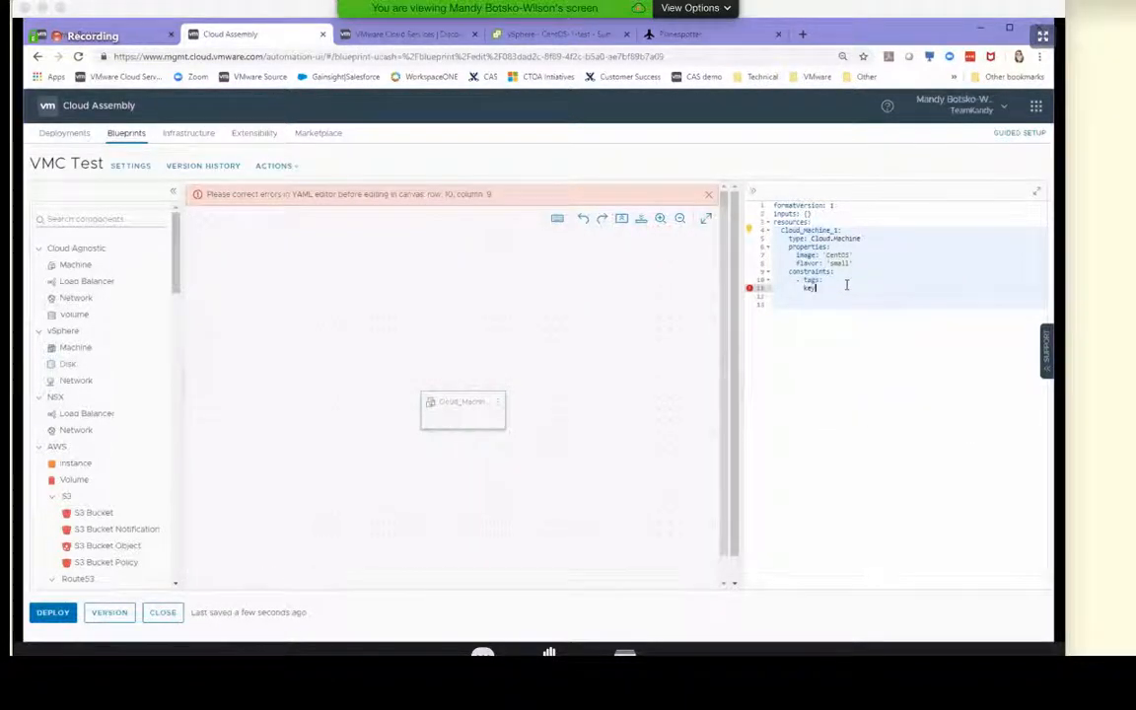
pyautogui.press('BackSpace')
pyautogui.press('BackSpace')
pyautogui.press('BackSpace')
pyautogui.hotkey('ctrl', 'space')
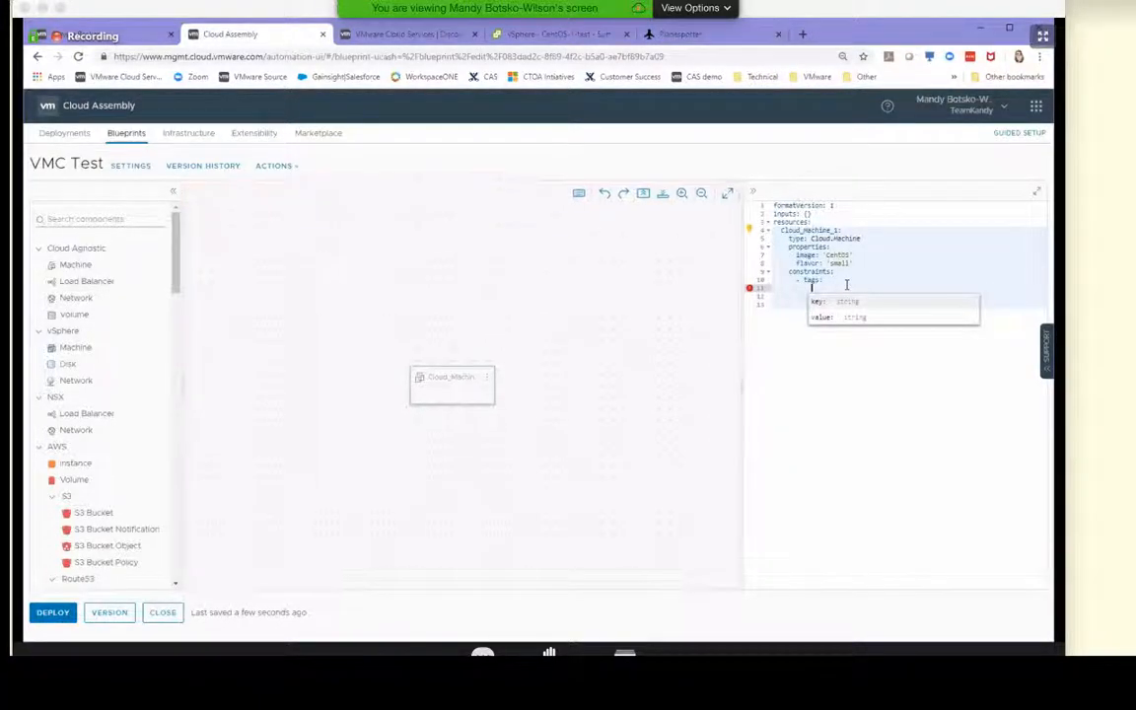
pyautogui.click(840, 301)
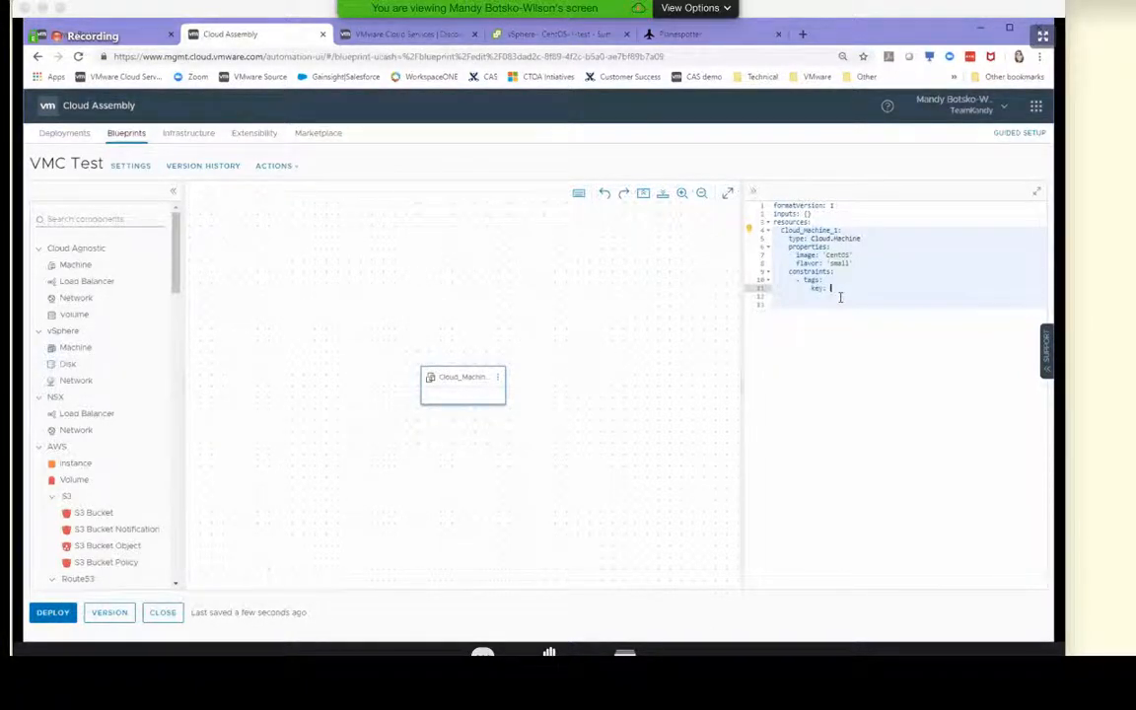
pyautogui.write("'cloud:vmc'")
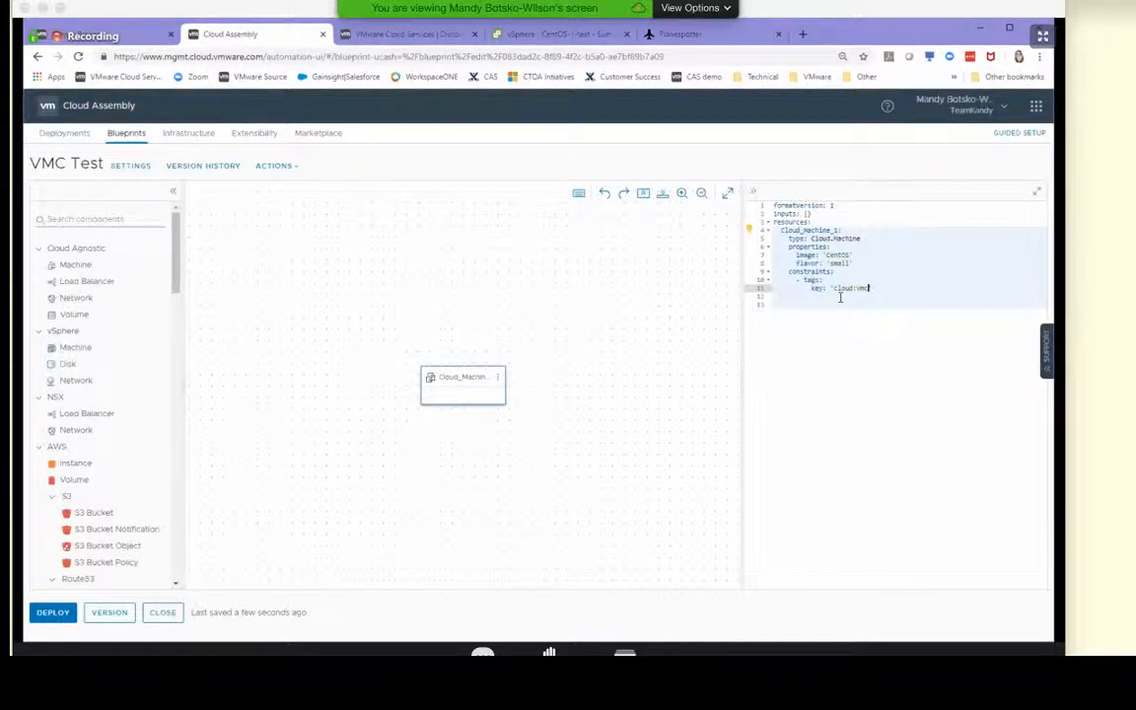
# Deploy the current draft of the blueprint as a new deployment named "VMC Test"
pyautogui.click(56, 614)
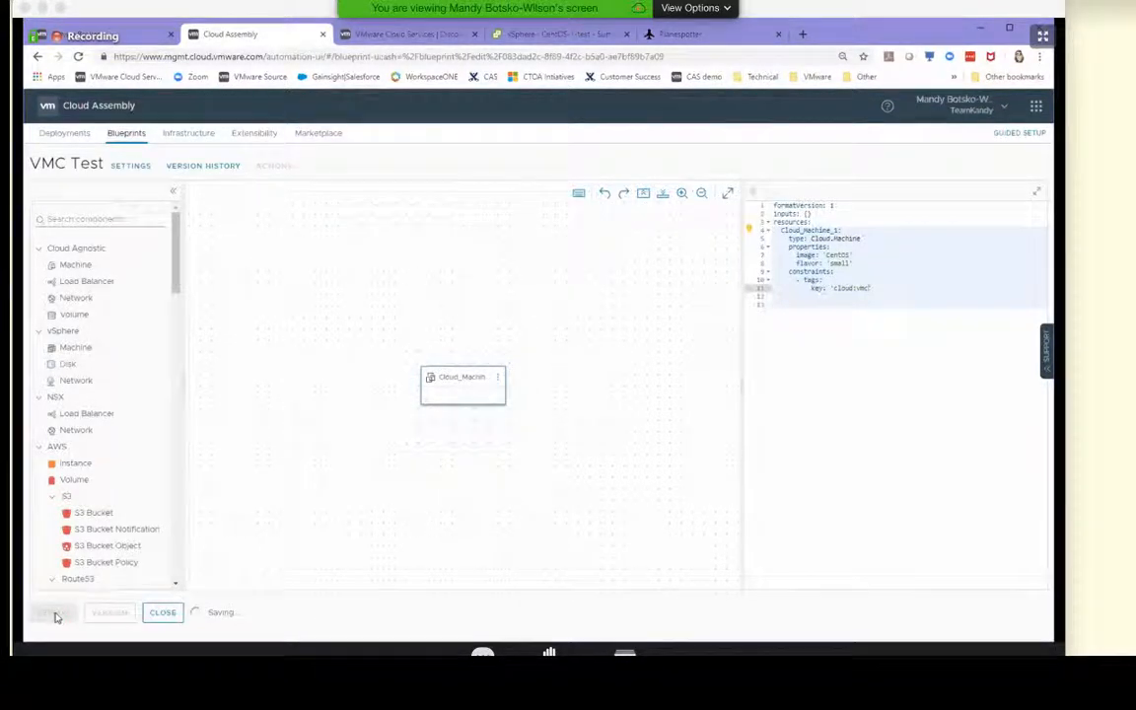
pyautogui.click(571, 277)
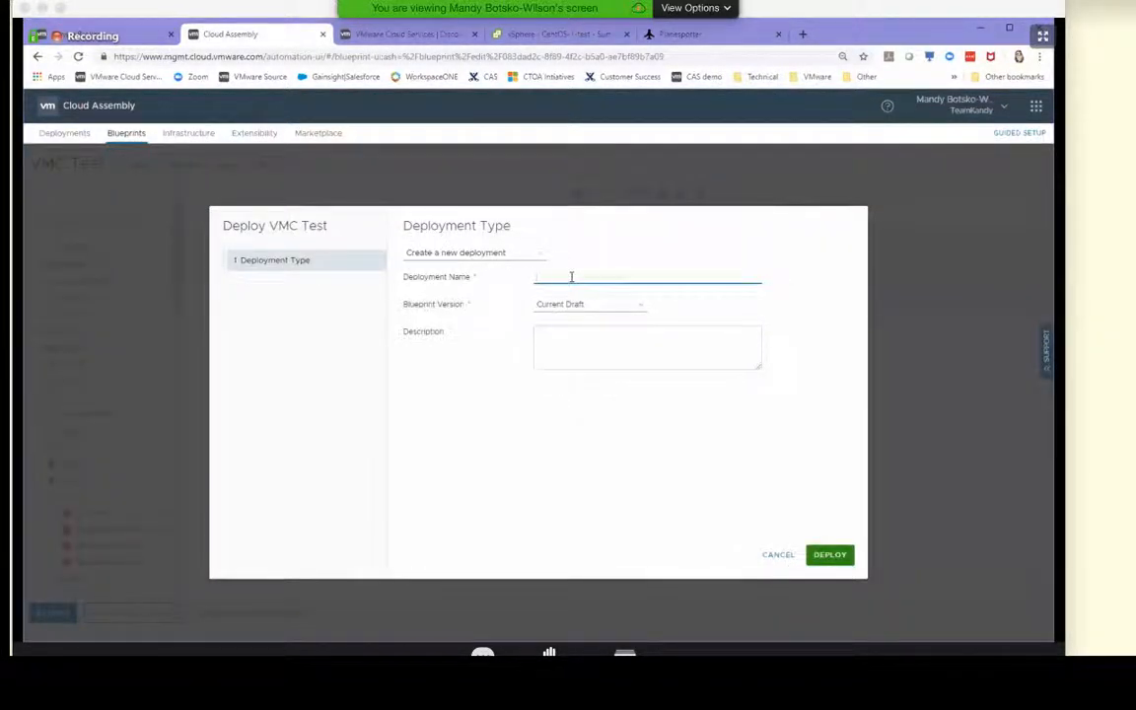
pyautogui.write('VMC Test0')
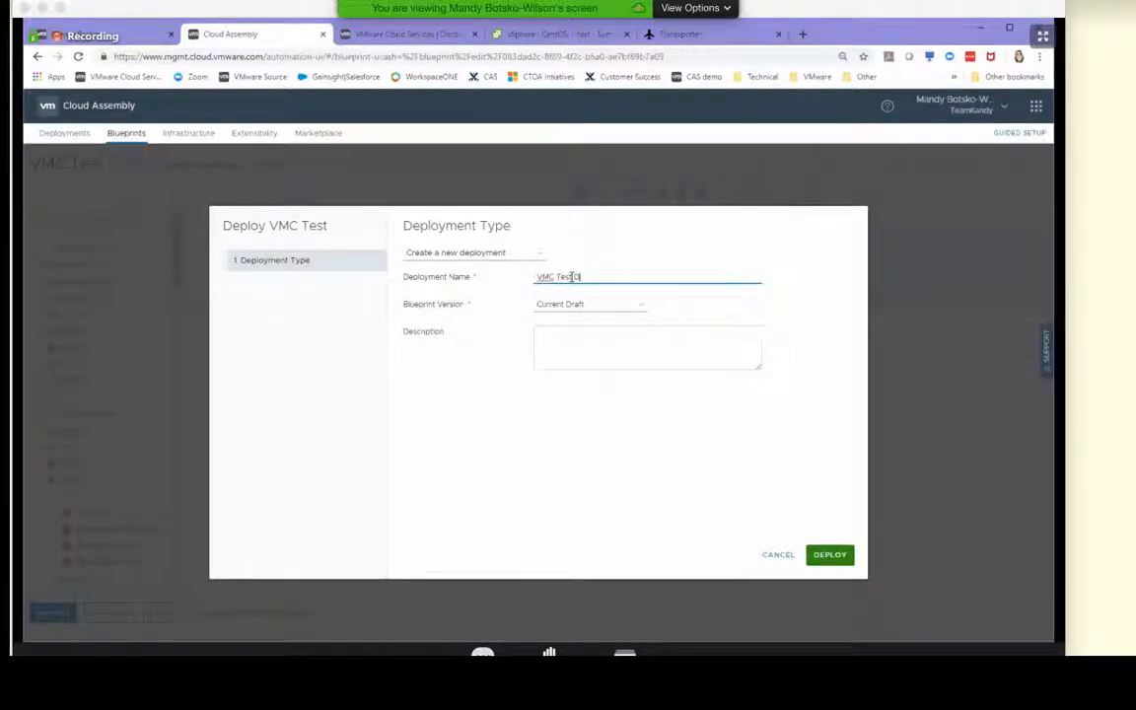
pyautogui.click(688, 364)
pyautogui.click(833, 558)
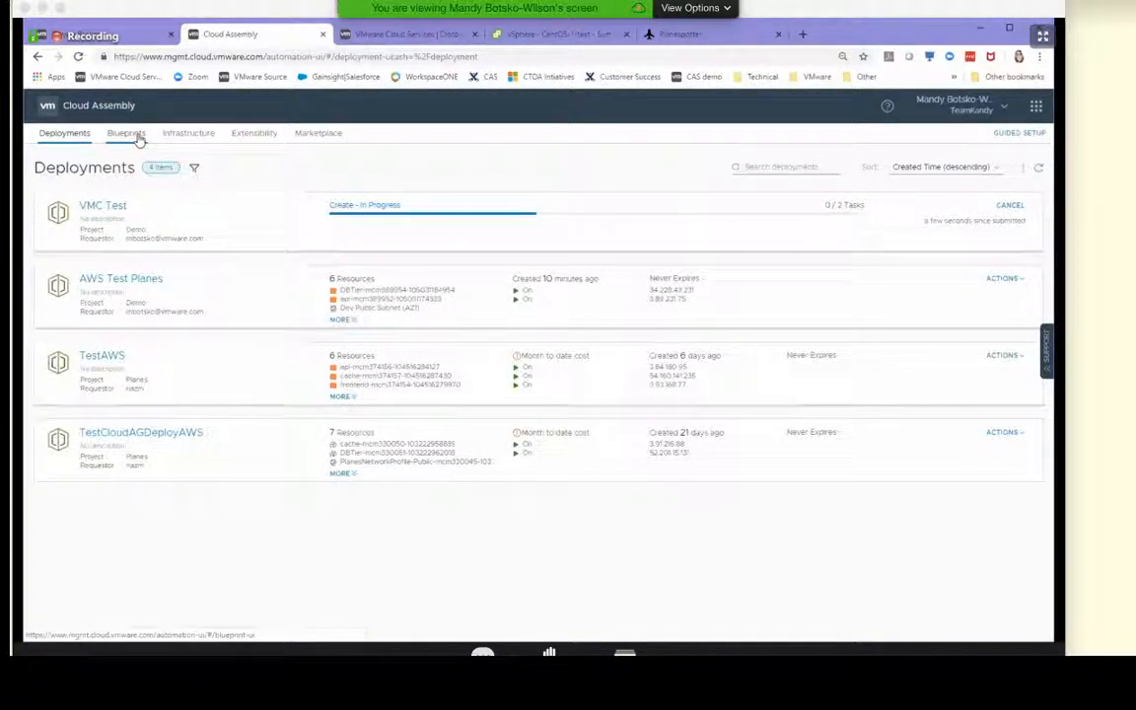
# Return to the VMC Test blueprint, add a Cloud Agnostic Network to the canvas and connect the machine to it
pyautogui.click(139, 139)
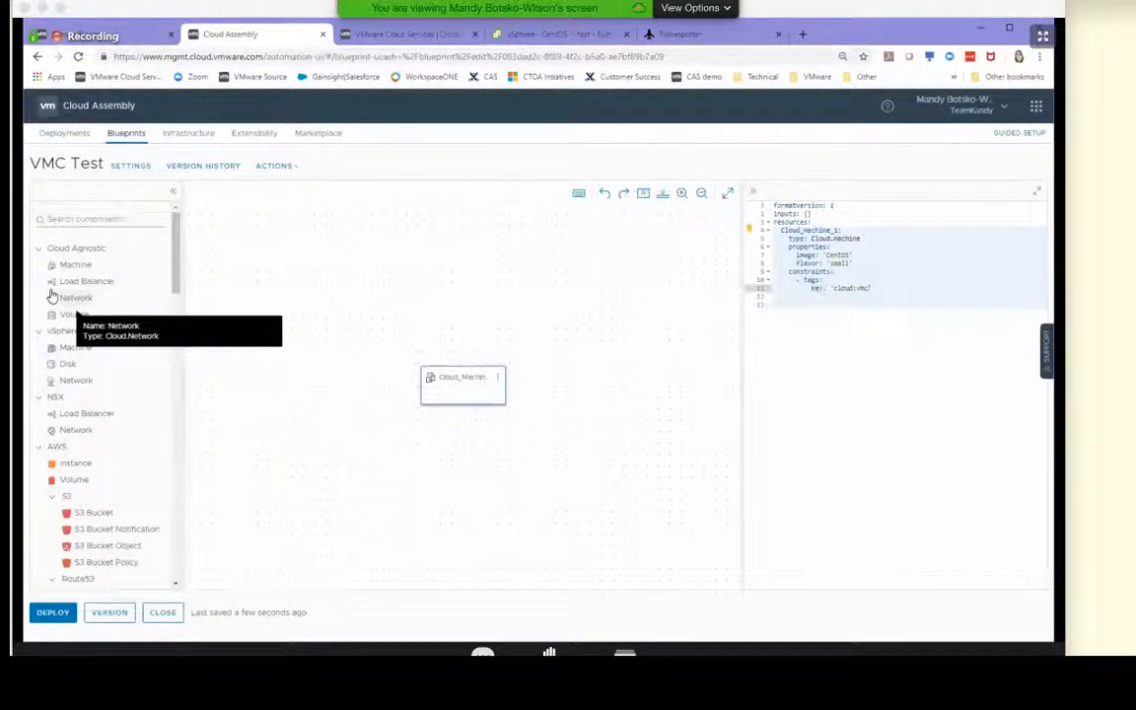
pyautogui.moveTo(52, 297); pyautogui.dragTo(459, 398)
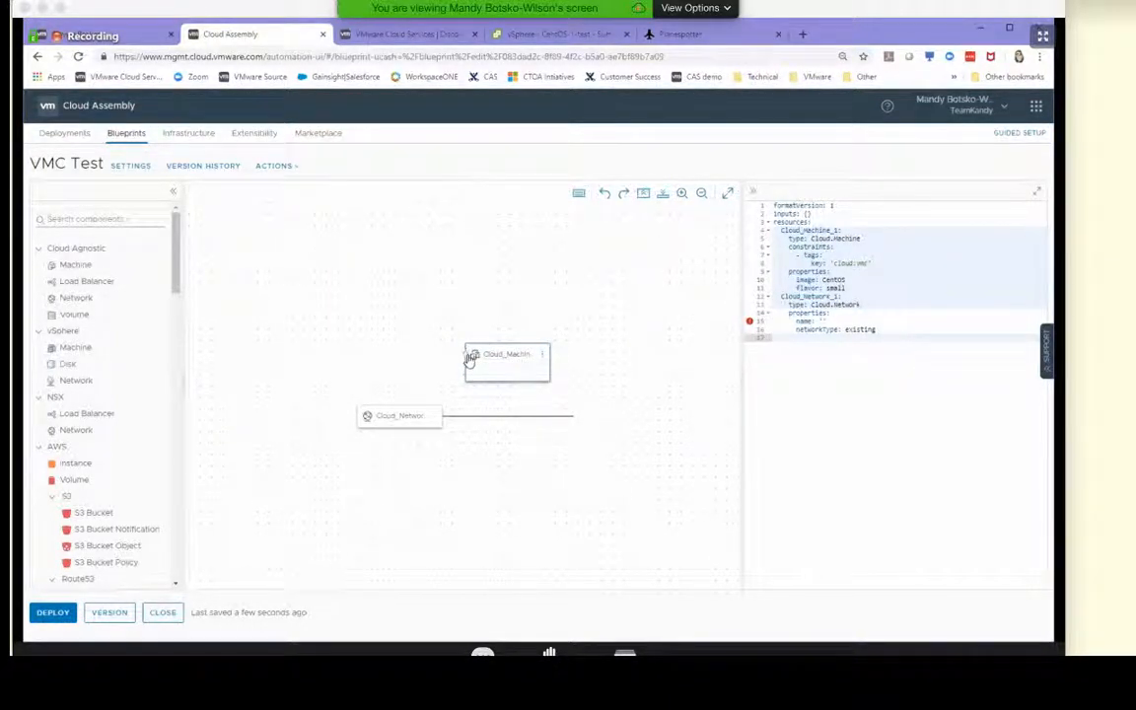
pyautogui.moveTo(472, 354); pyautogui.dragTo(417, 416)
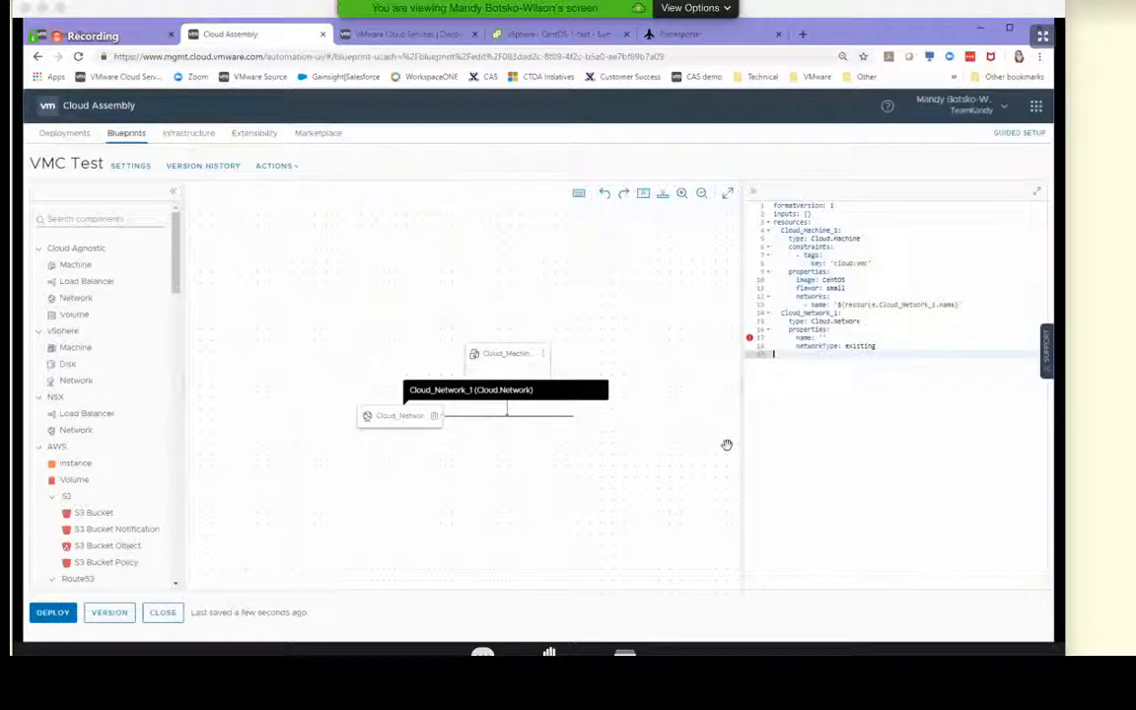
# Set the cloud network's name property to 'network1' in the YAML
pyautogui.click(823, 337)
pyautogui.write("networks'")
pyautogui.click(907, 364)
# Create blueprint version 1.2 with the description "add network"
pyautogui.click(112, 614)
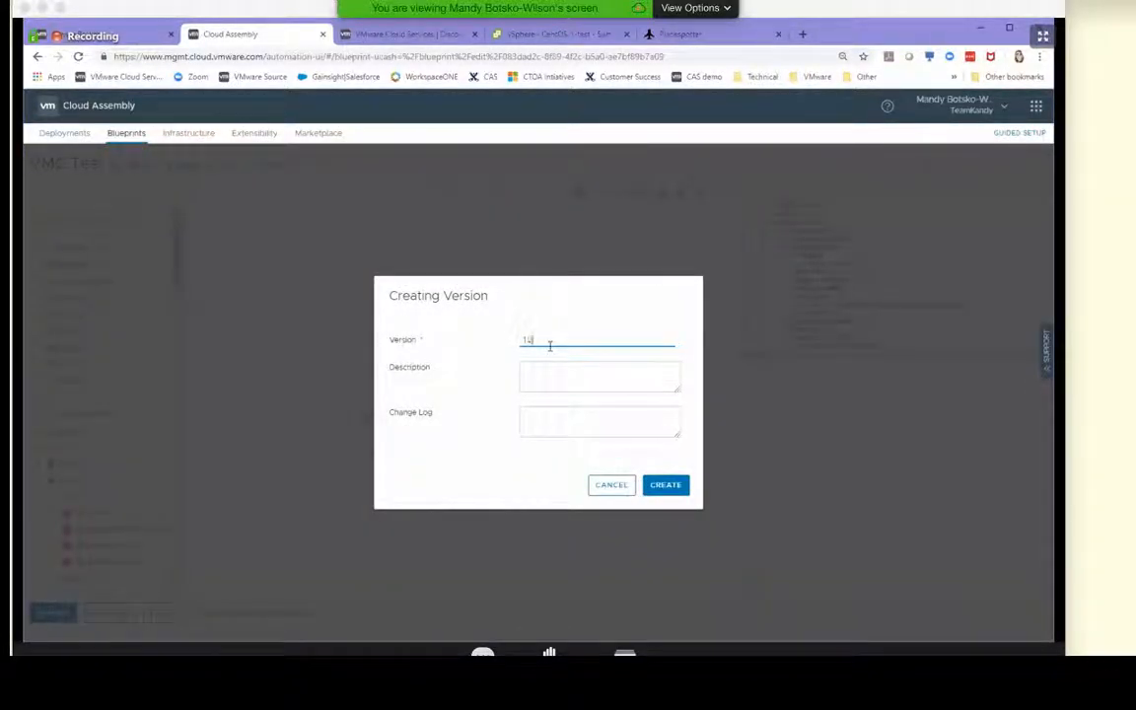
pyautogui.click(563, 379)
pyautogui.write('a')
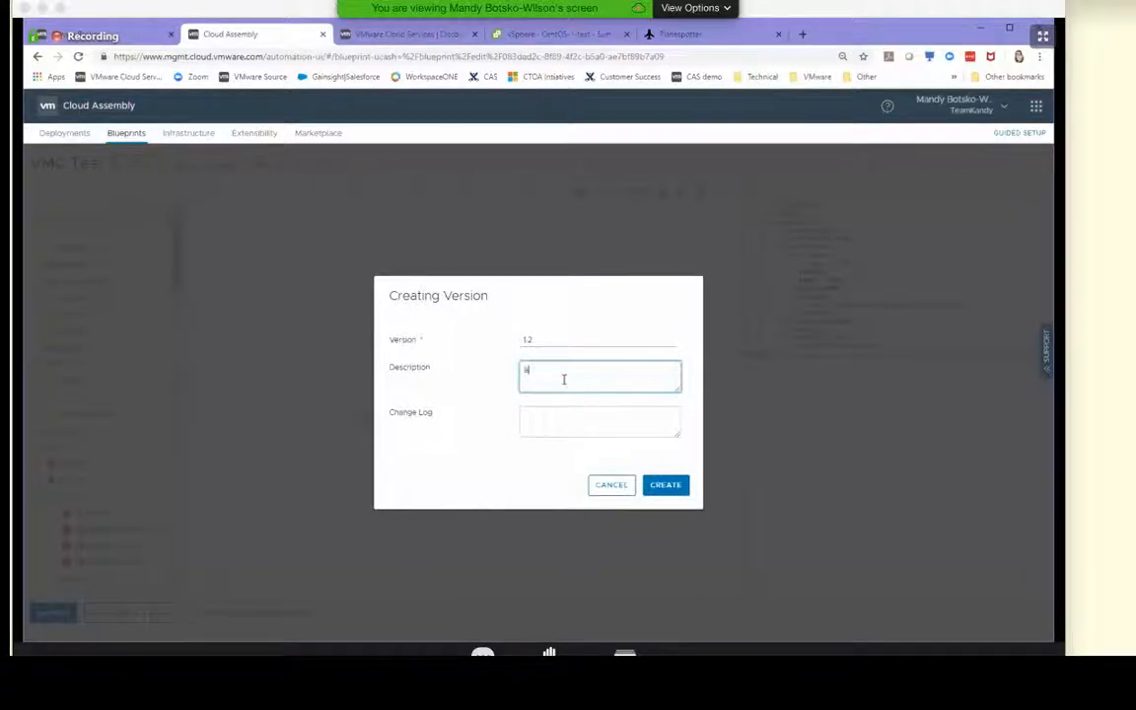
pyautogui.write('dd network')
pyautogui.press('Tab')
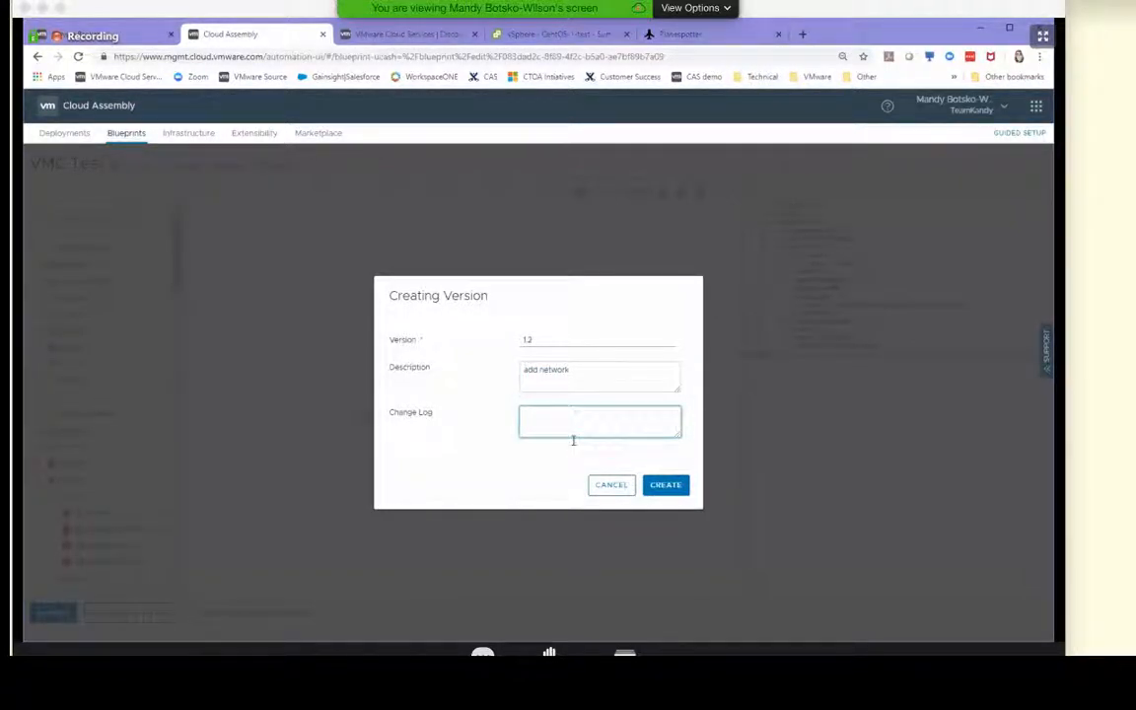
pyautogui.click(665, 485)
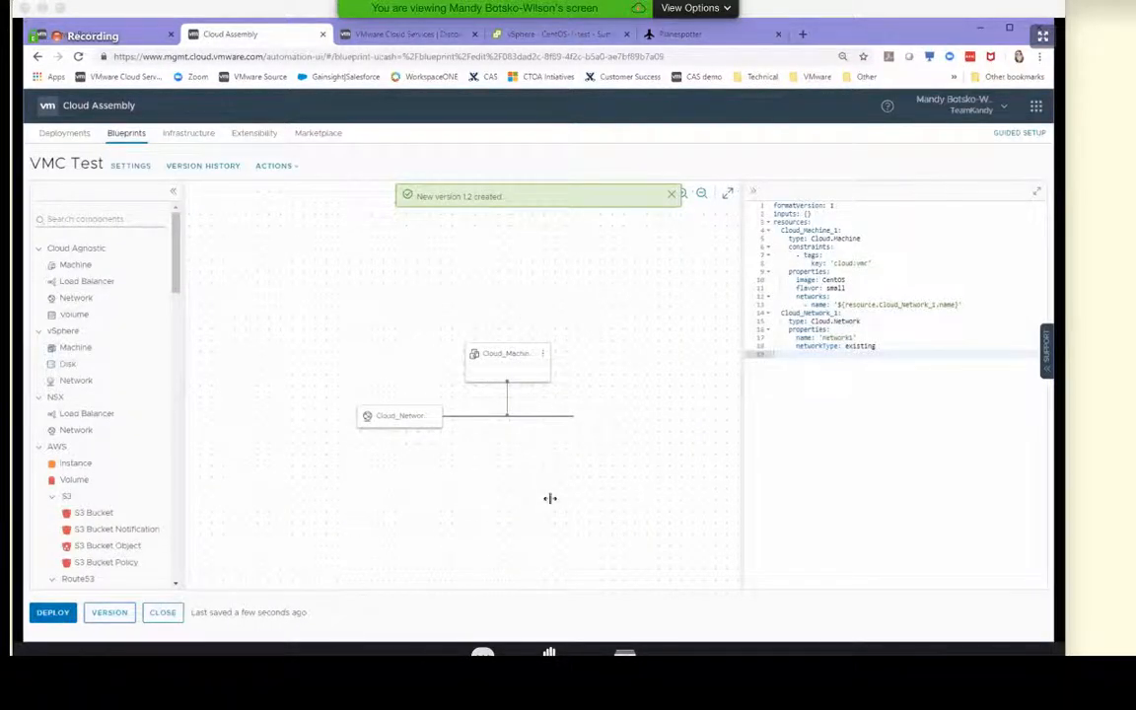
# Review version 1.2 and the current draft in the VMC Test blueprint's version history
pyautogui.click(189, 168)
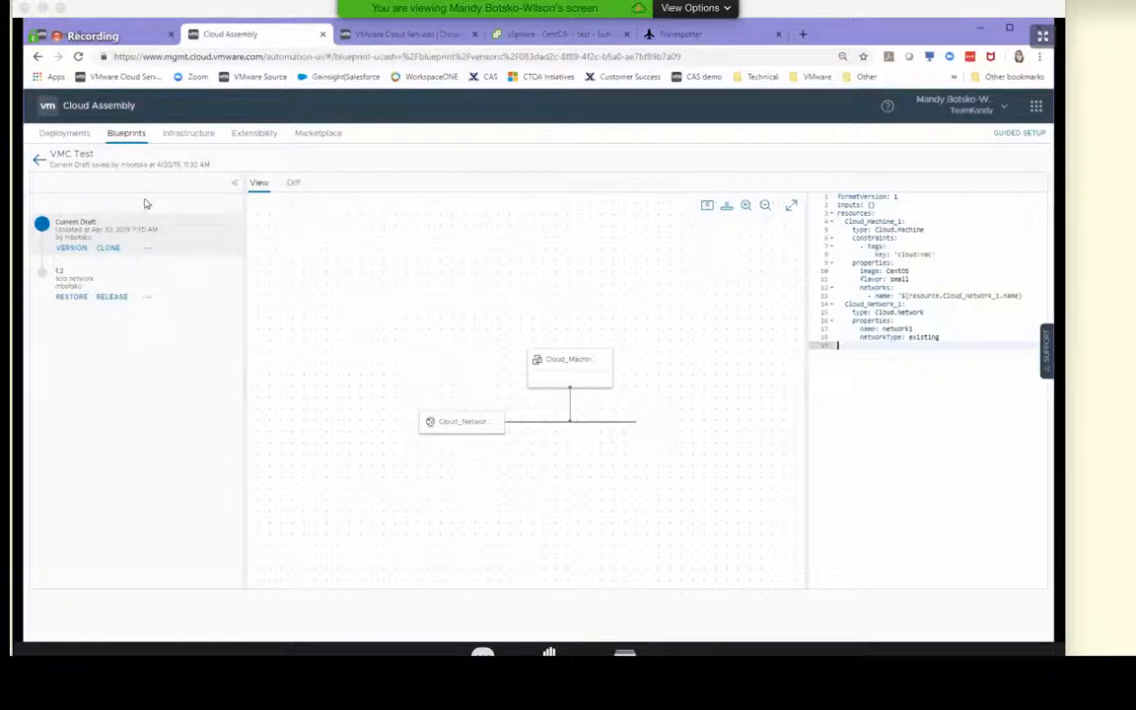
pyautogui.click(93, 286)
pyautogui.click(90, 218)
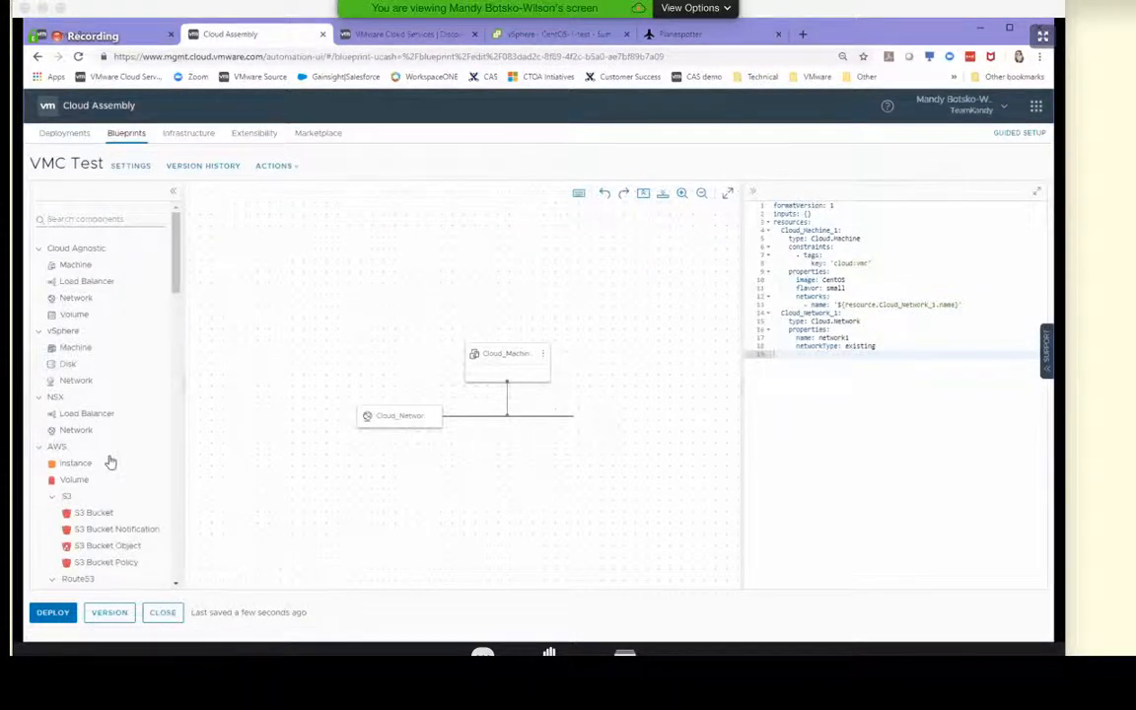
# Check the progress of the VMC Test deployment in the deployments list, and return to the blueprint
pyautogui.click(69, 134)
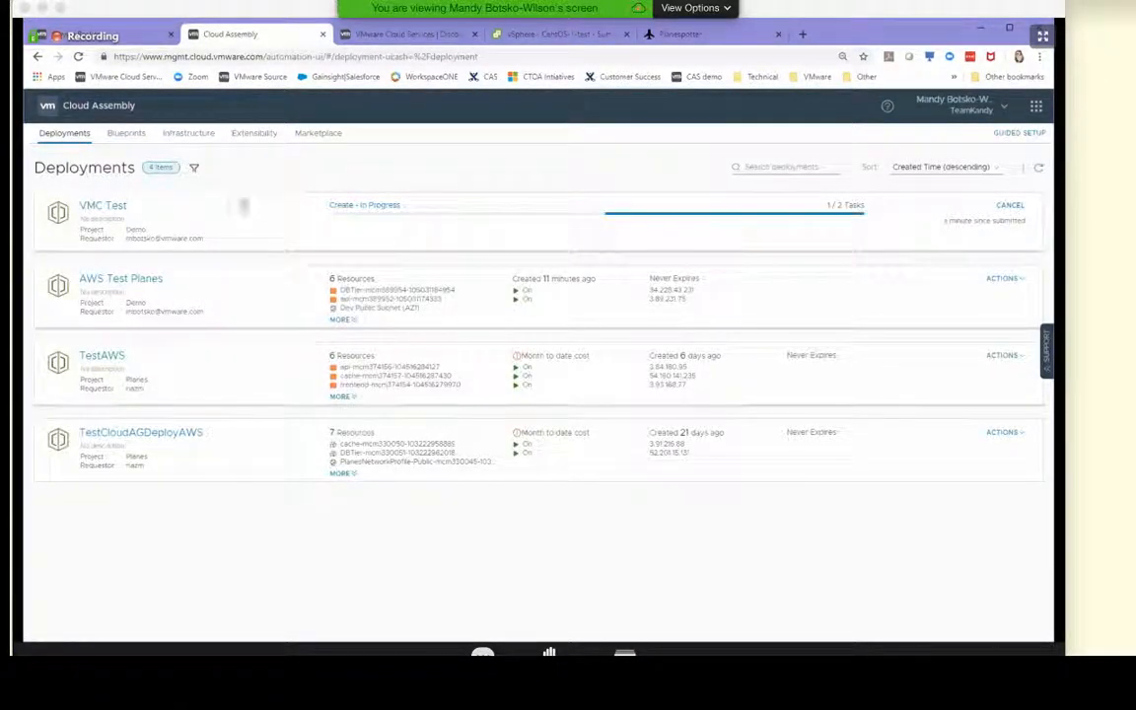
pyautogui.click(127, 135)
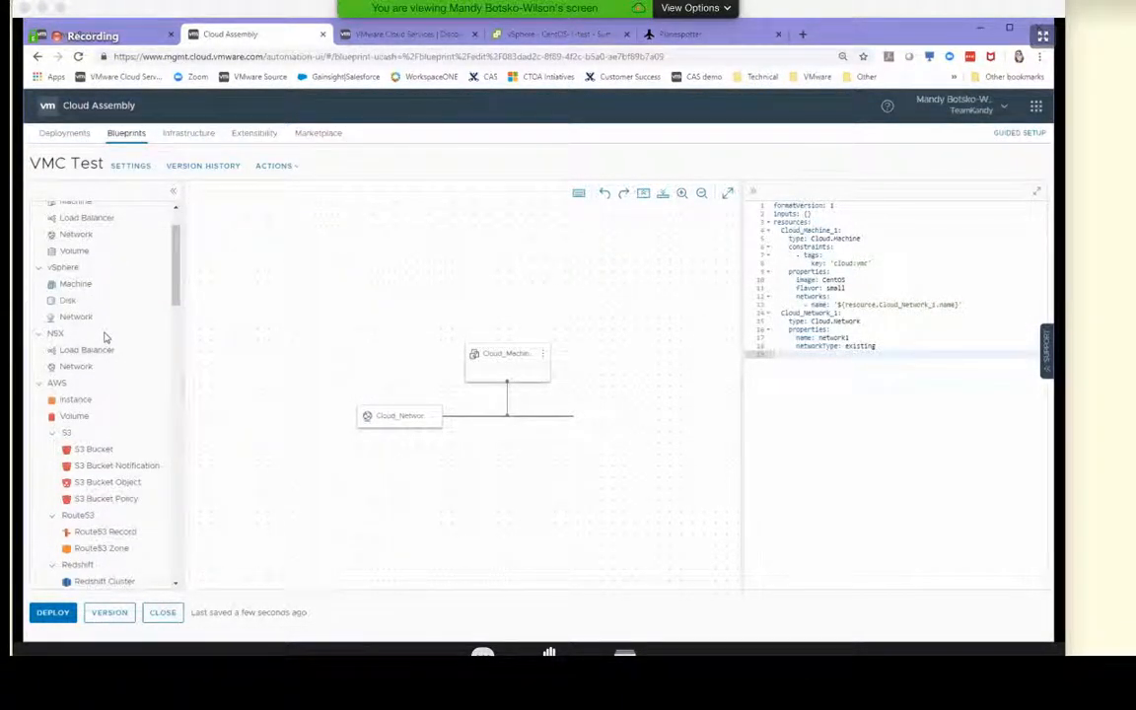
# Add a Cloud Agnostic Load Balancer and an NSX Load Balancer to the canvas above the network
pyautogui.scroll(2, 104, 333)
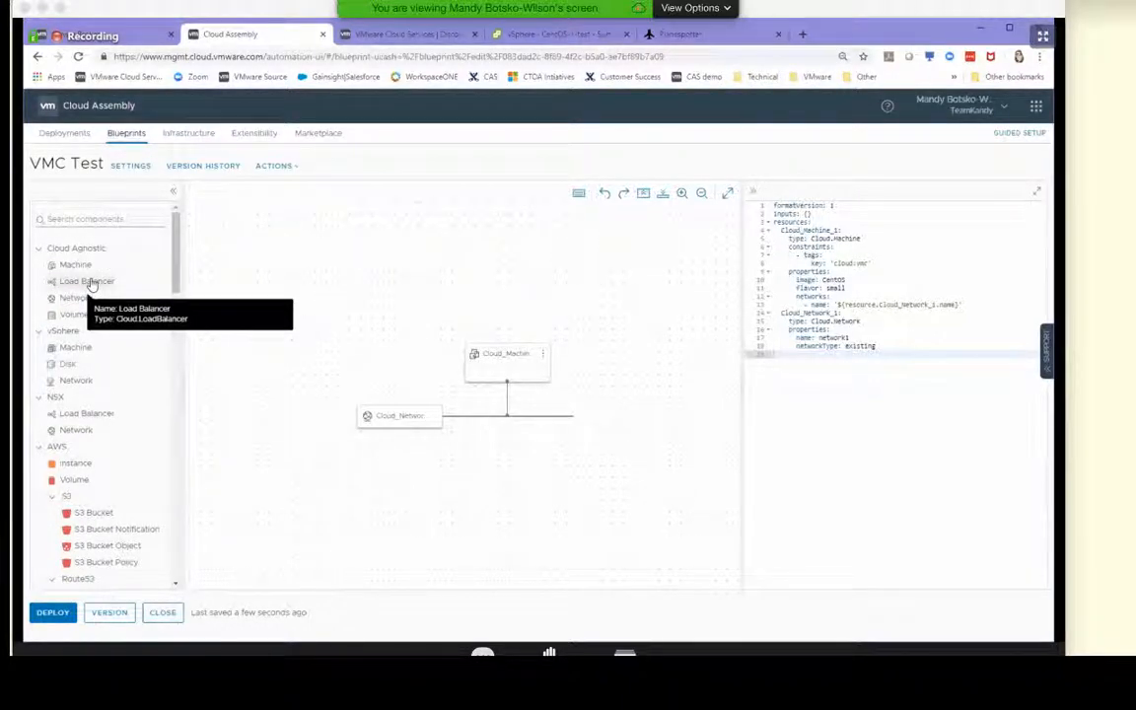
pyautogui.moveTo(89, 278); pyautogui.dragTo(472, 308)
pyautogui.moveTo(88, 284); pyautogui.dragTo(426, 331)
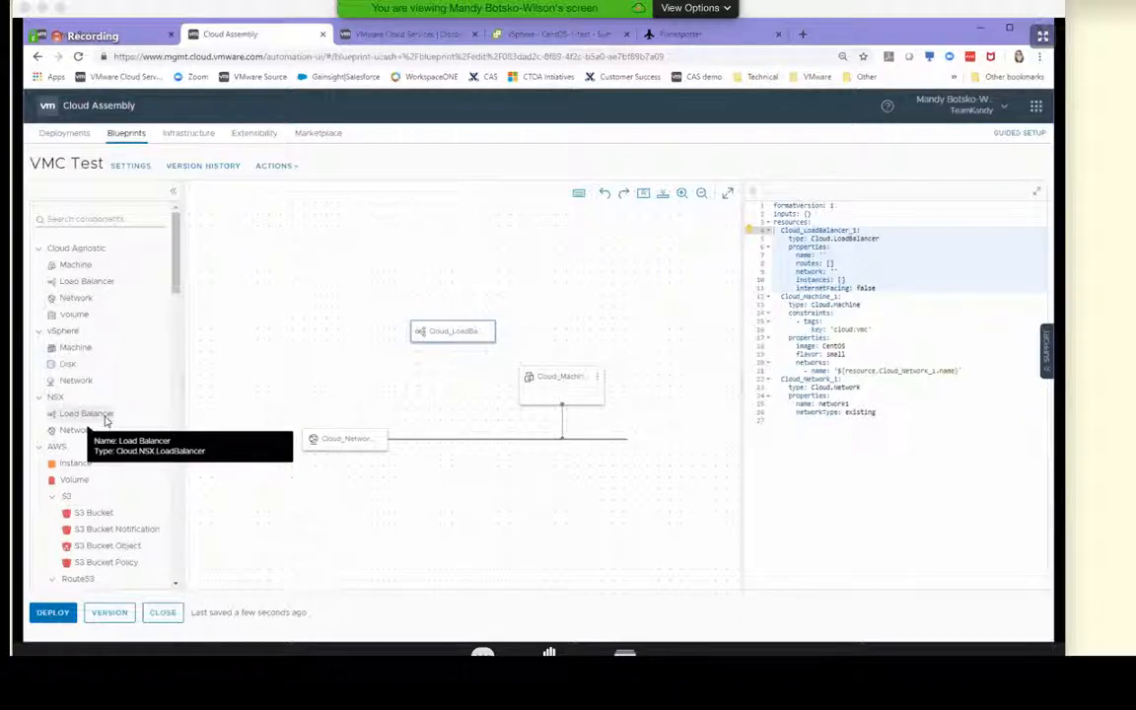
pyautogui.moveTo(106, 419); pyautogui.dragTo(545, 332)
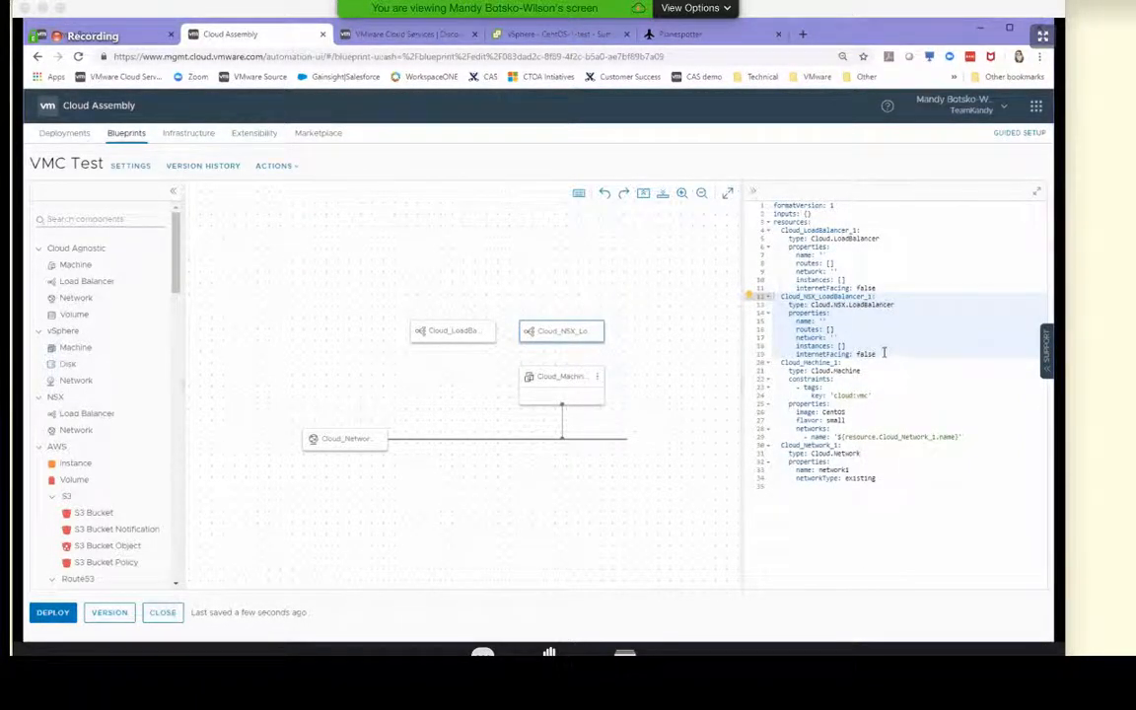
# Delete the NSX load balancer and the Cloud Agnostic load balancer from the VMC Test blueprint
pyautogui.moveTo(882, 353); pyautogui.dragTo(762, 310)
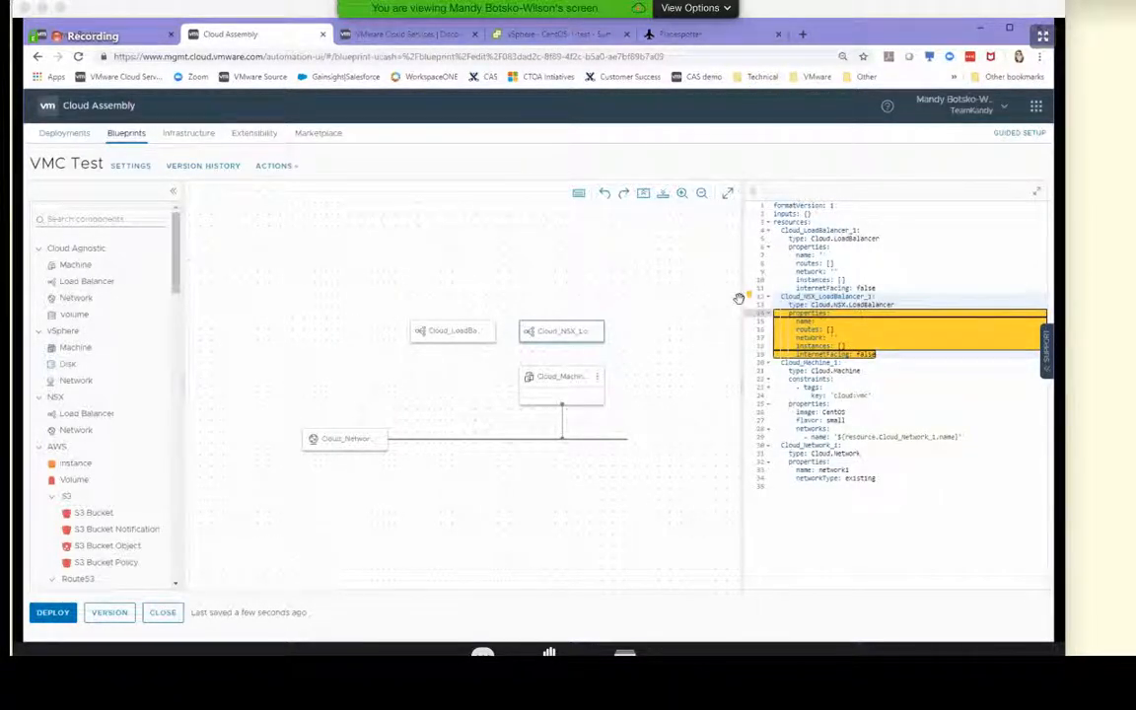
pyautogui.click(595, 333)
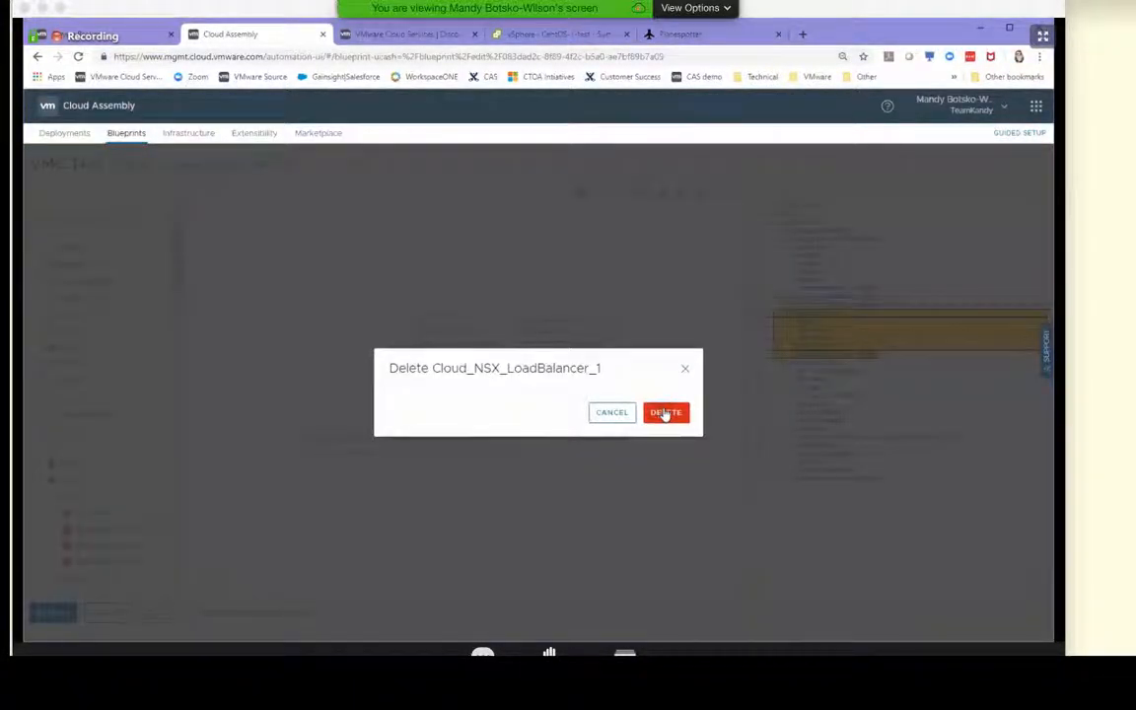
pyautogui.click(665, 414)
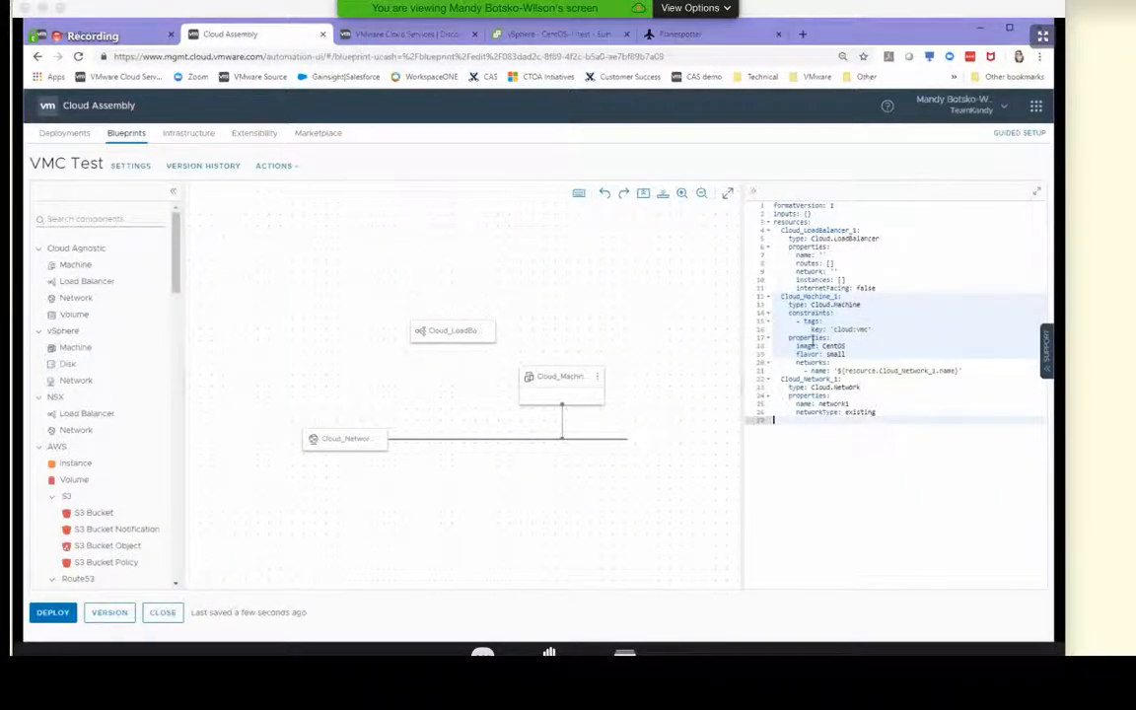
pyautogui.click(876, 310)
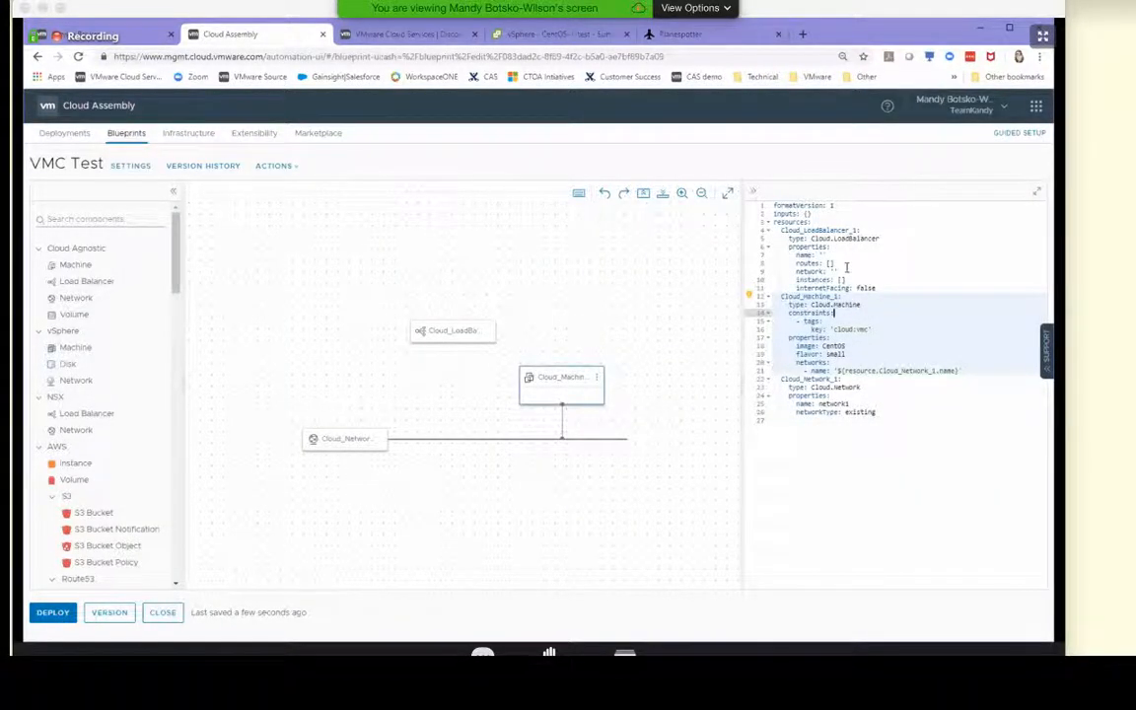
pyautogui.moveTo(880, 290); pyautogui.dragTo(772, 233)
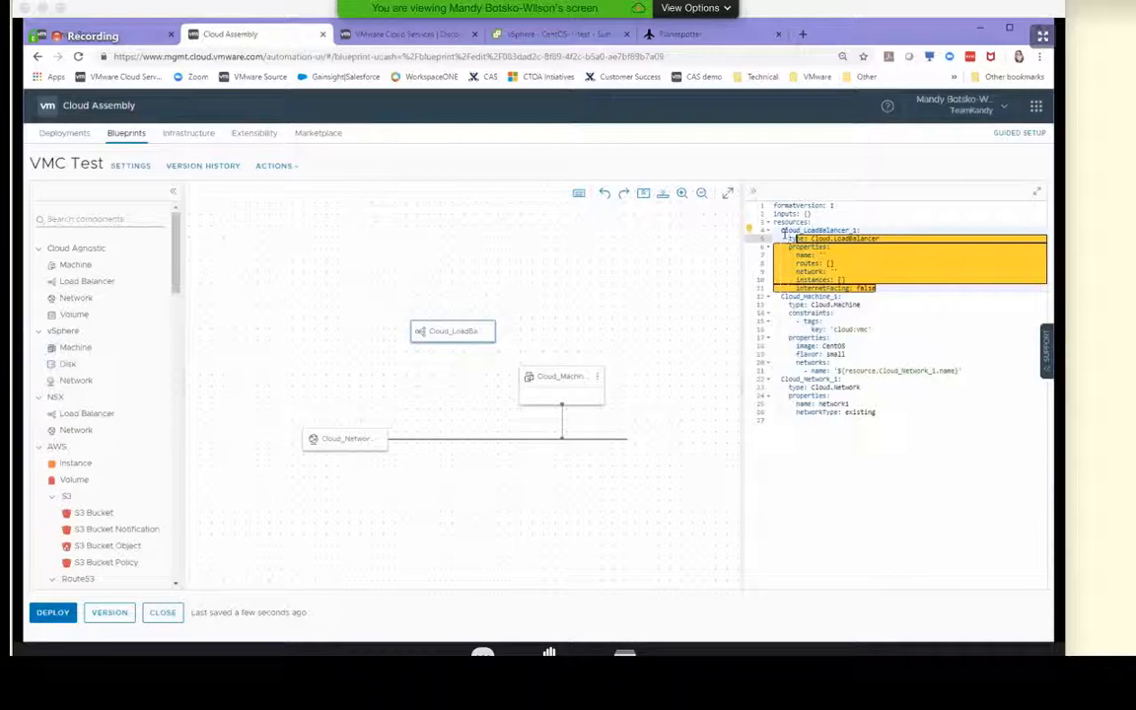
pyautogui.press('BackSpace')
pyautogui.press('BackSpace')
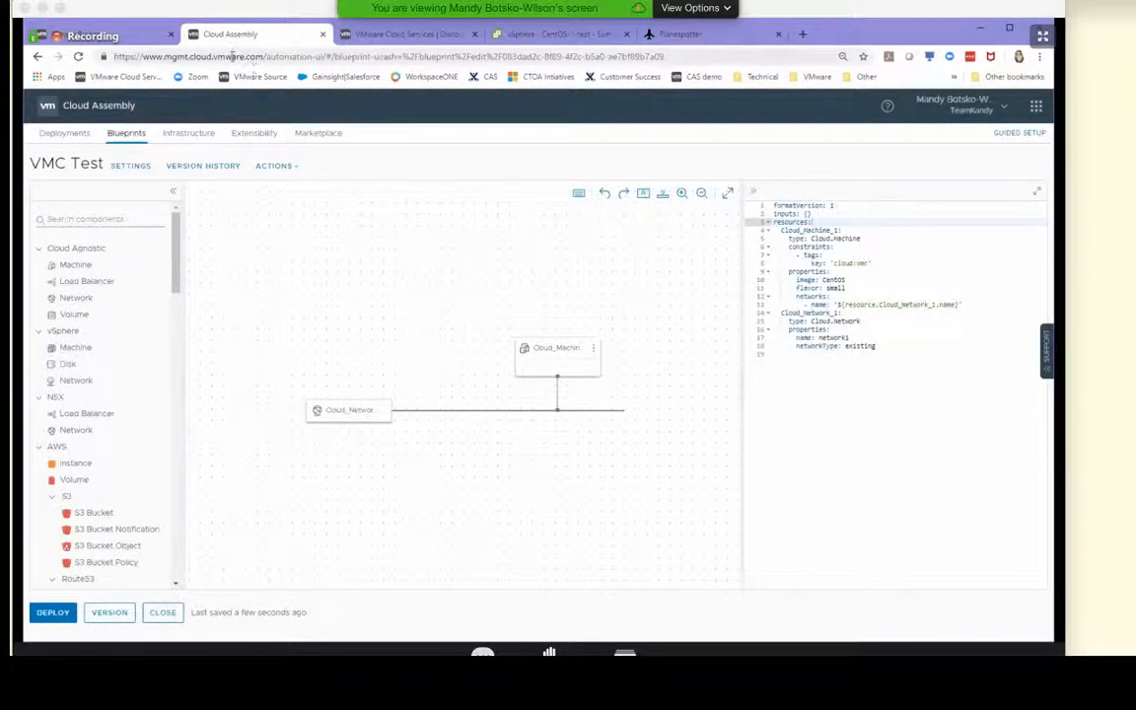
# Check the VMC Test deployment in the deployments list, and close the expired vSphere Client and Planespotter pages
pyautogui.click(65, 133)
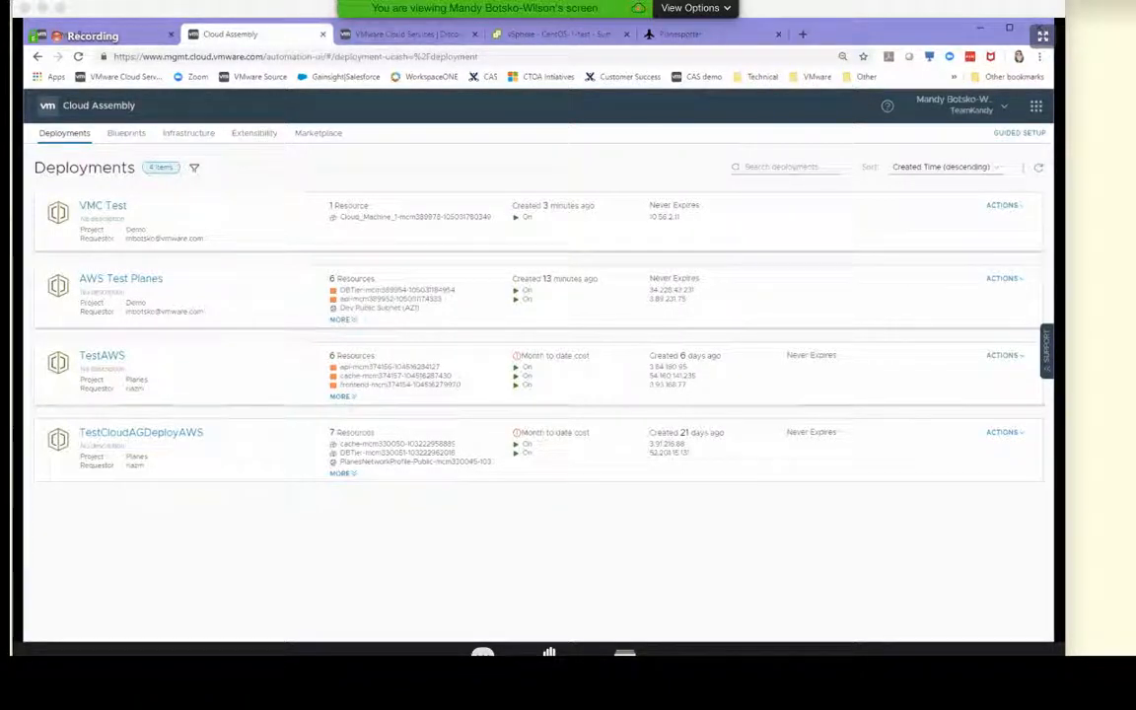
pyautogui.click(563, 35)
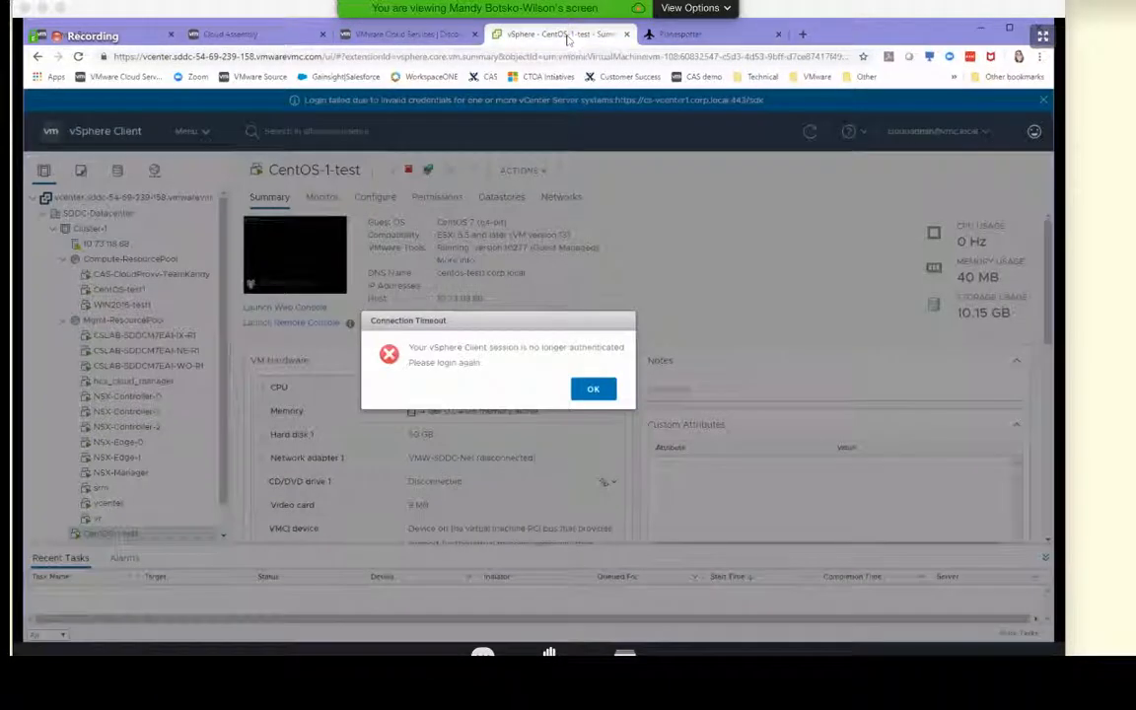
pyautogui.click(603, 390)
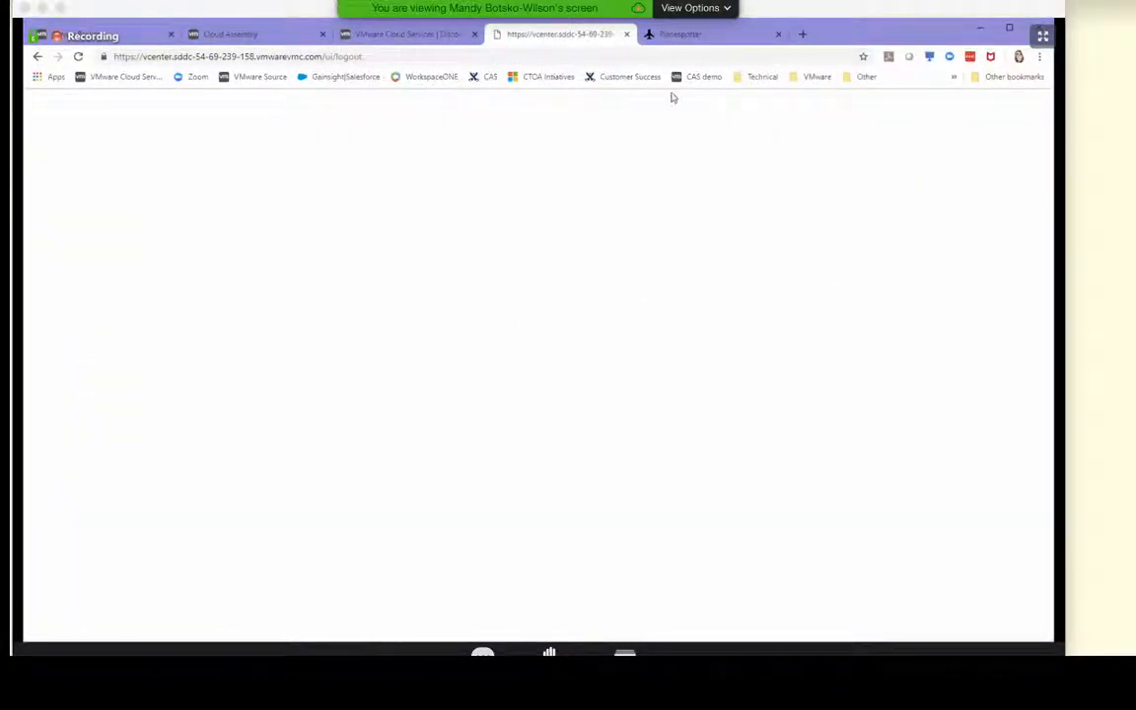
pyautogui.click(625, 35)
pyautogui.click(625, 34)
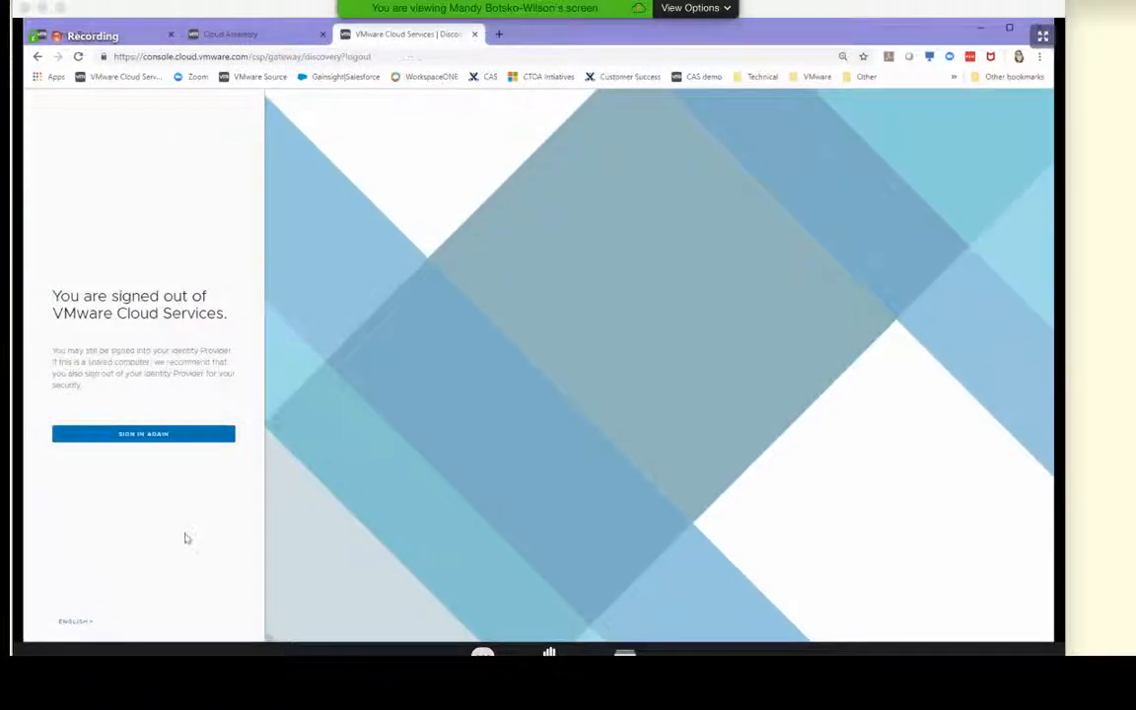
# Sign back in to VMware Cloud Services and open VMware Cloud on AWS in the VMC-ORG-CSA-CSM organization
pyautogui.click(178, 436)
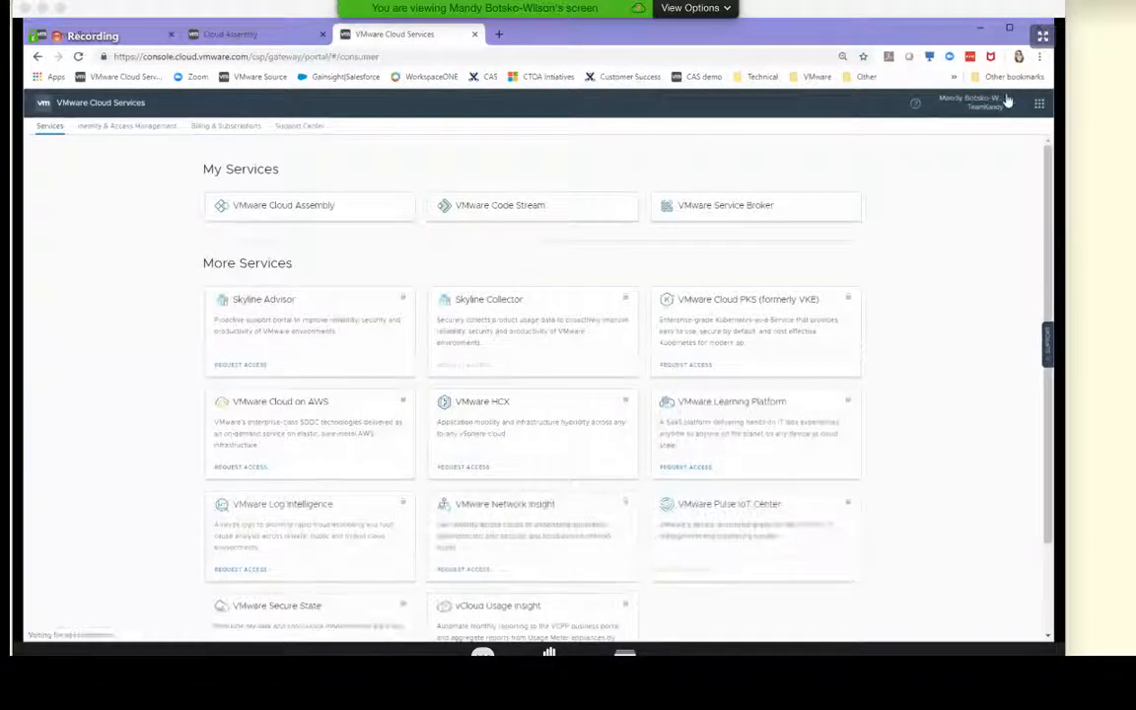
pyautogui.click(1008, 104)
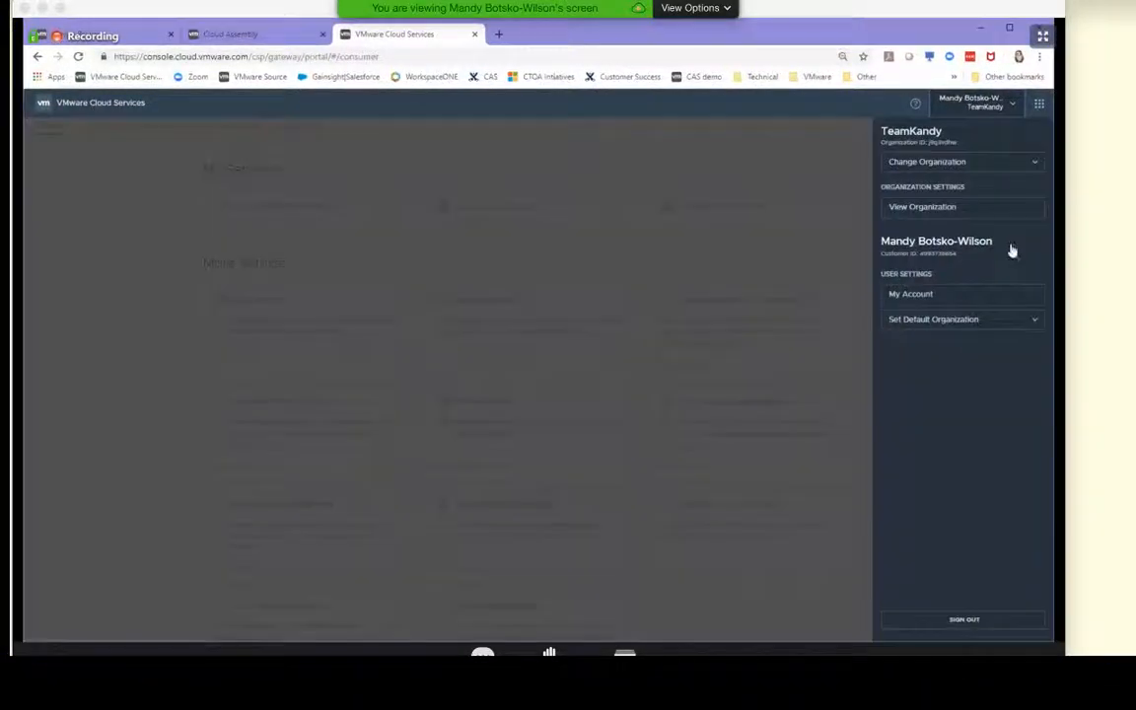
pyautogui.click(989, 164)
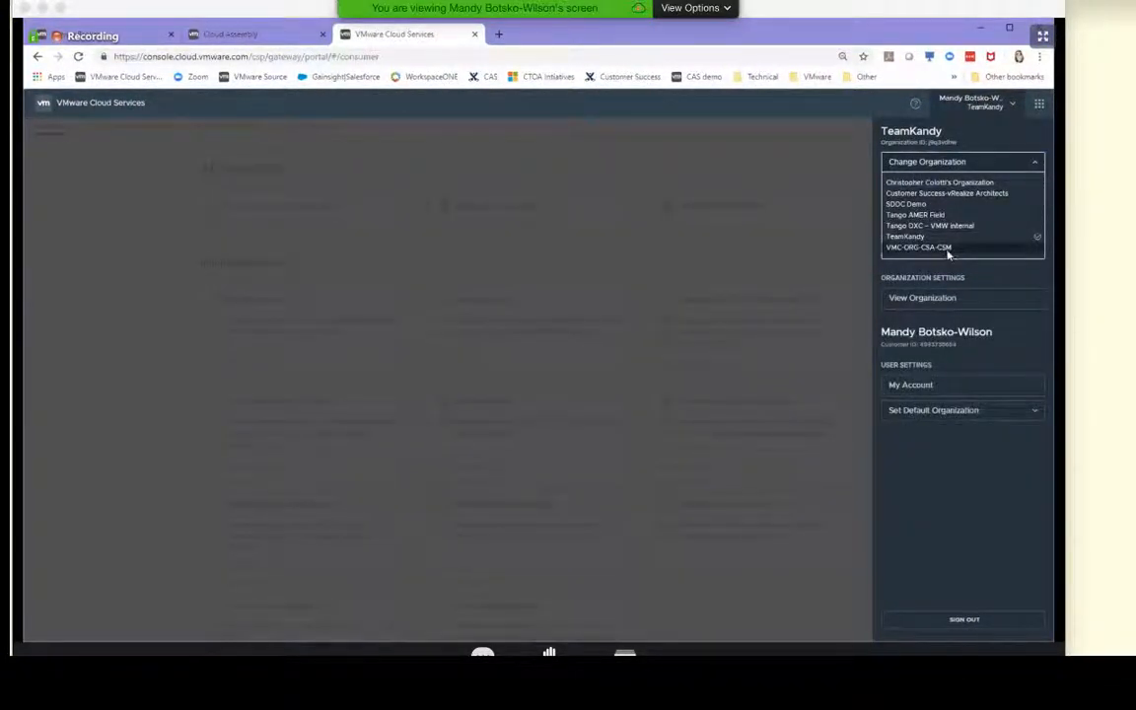
pyautogui.click(946, 250)
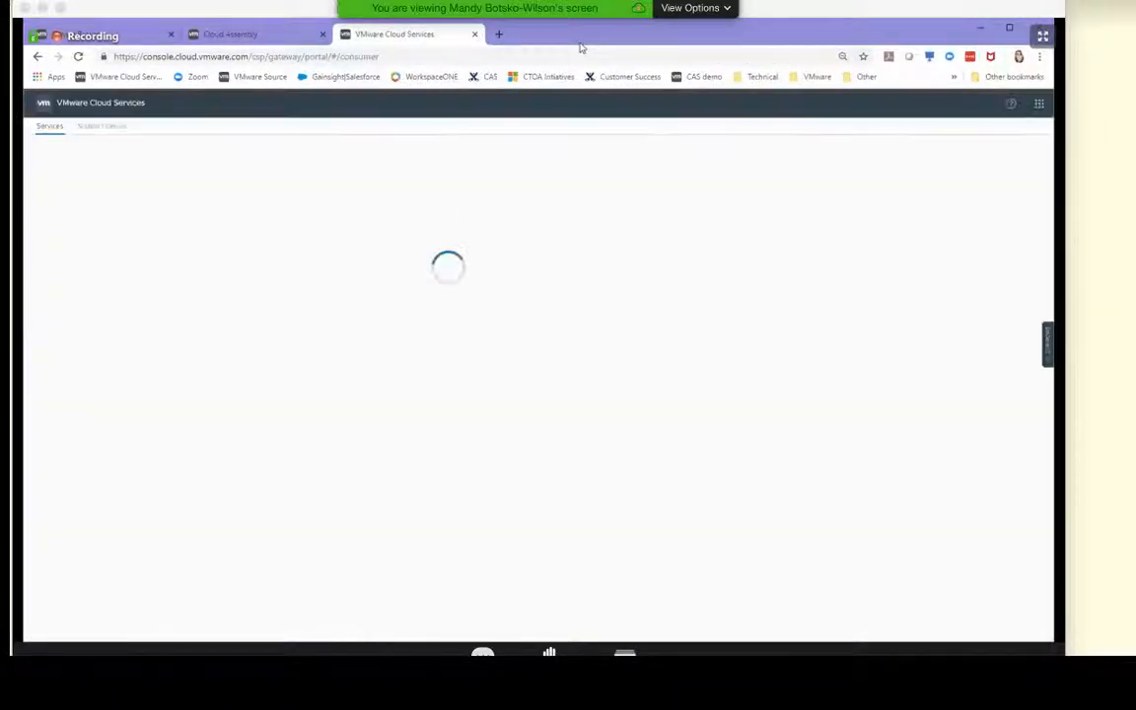
pyautogui.click(557, 214)
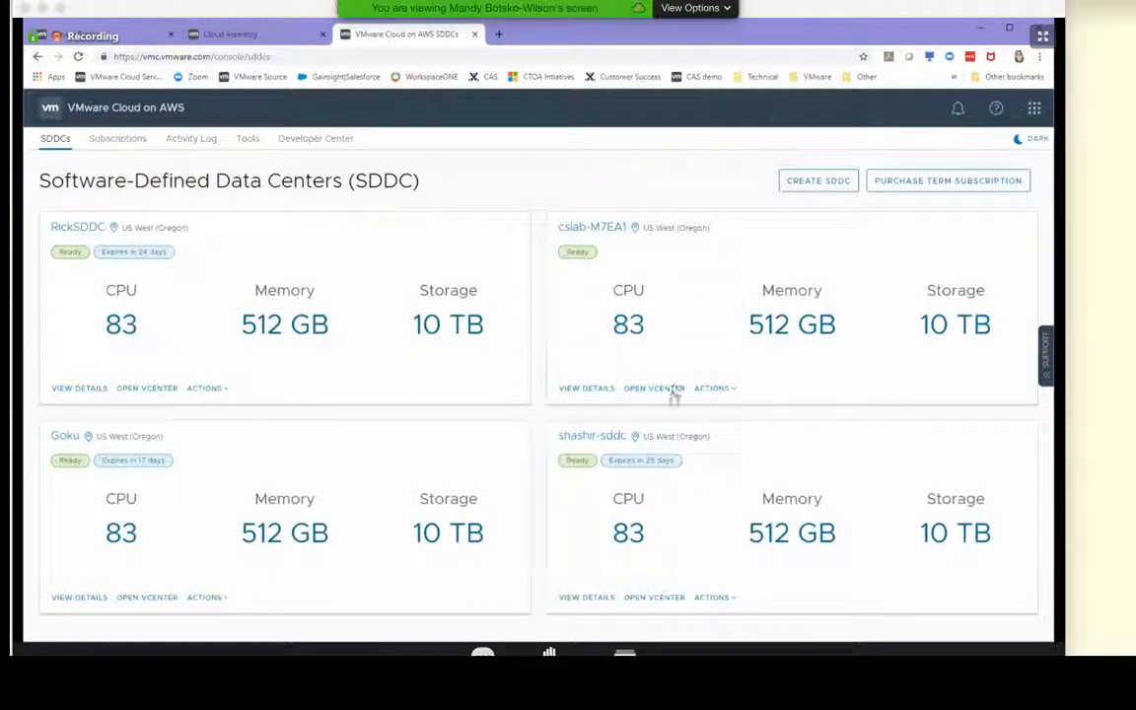
# Copy the default vCenter password for the cslab-M7EA1 SDDC and open its vSphere Client
pyautogui.click(674, 389)
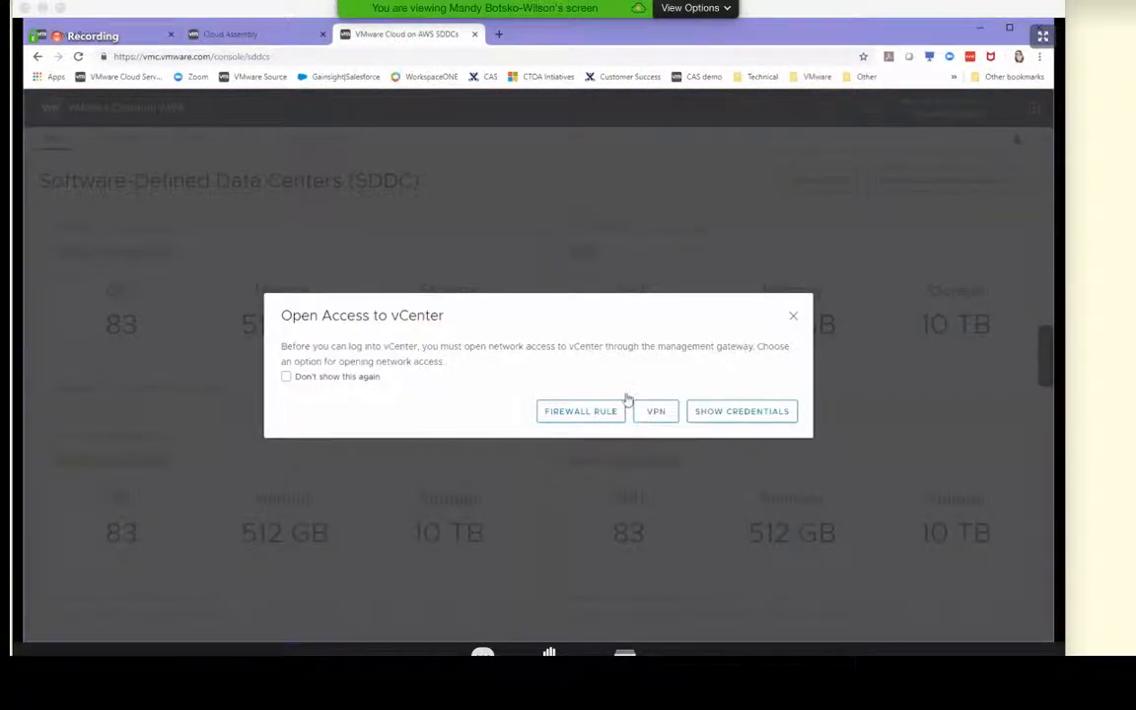
pyautogui.click(725, 414)
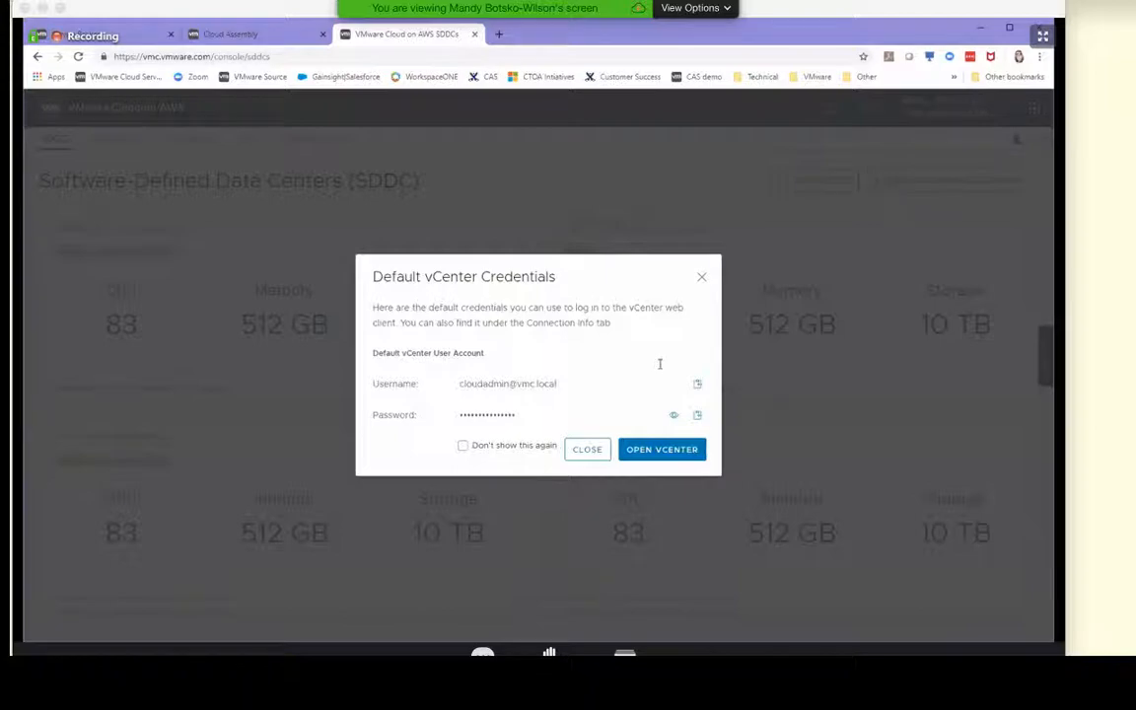
pyautogui.click(697, 417)
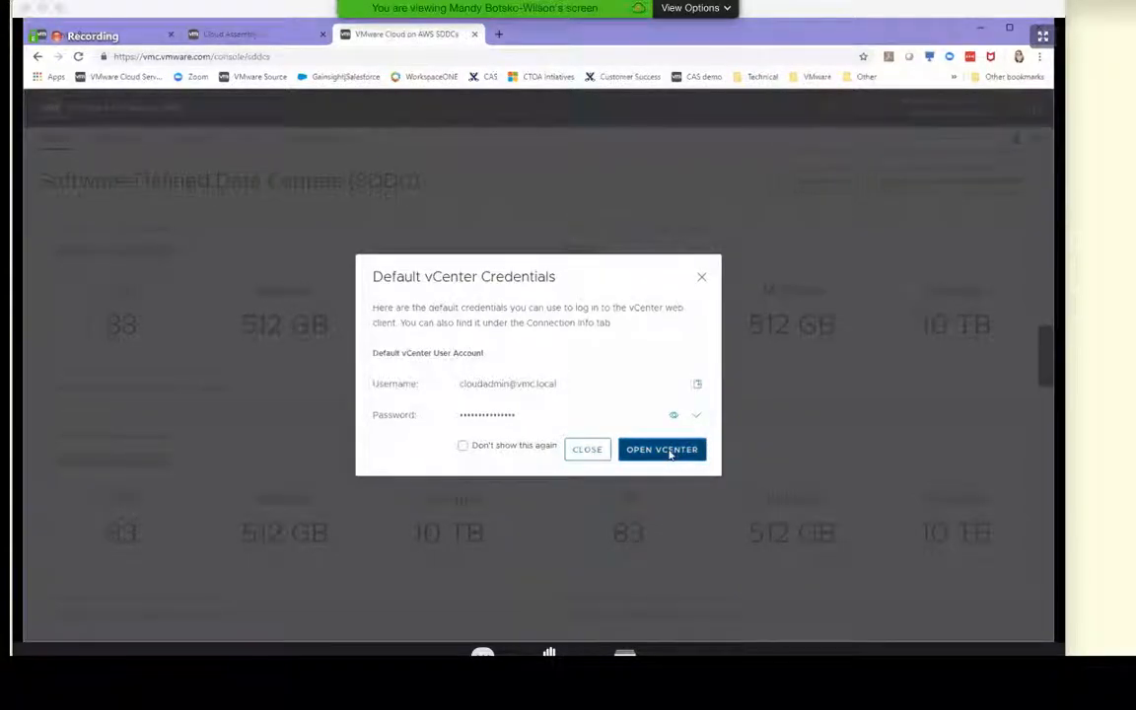
pyautogui.click(670, 452)
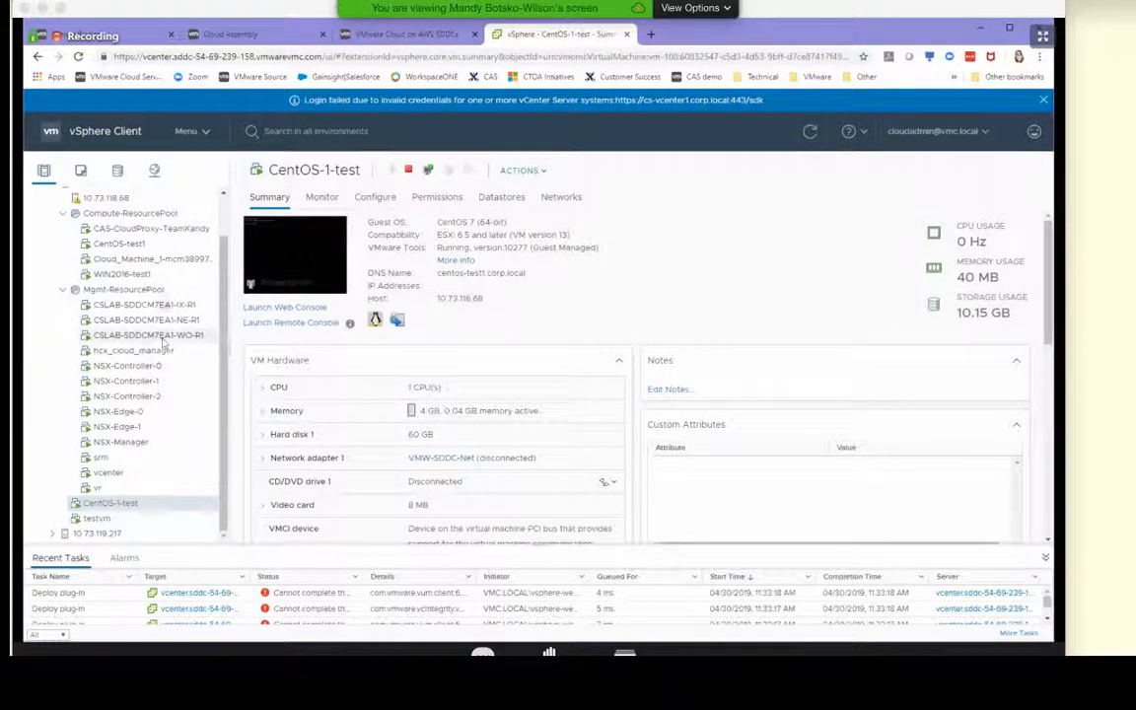
# Compare the Cloud_Machine_1 virtual machine in vSphere Client with the resource name of the VMC Test deployment in Cloud Assembly
pyautogui.click(157, 258)
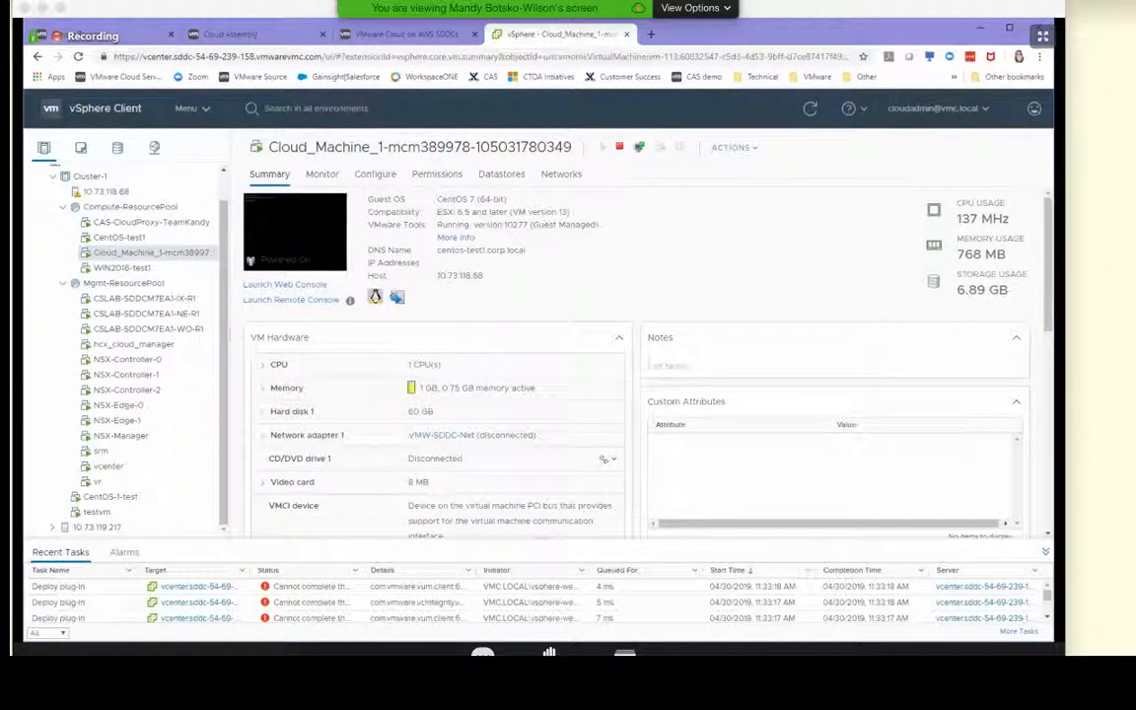
pyautogui.click(230, 34)
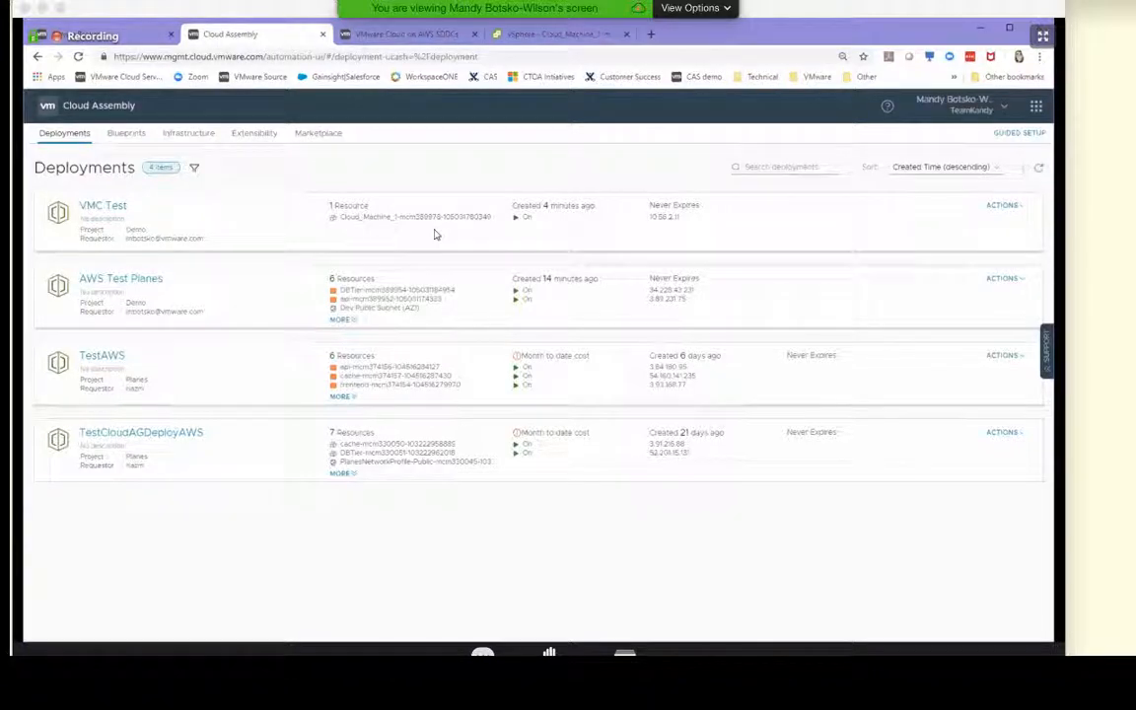
pyautogui.moveTo(419, 217); pyautogui.dragTo(435, 216)
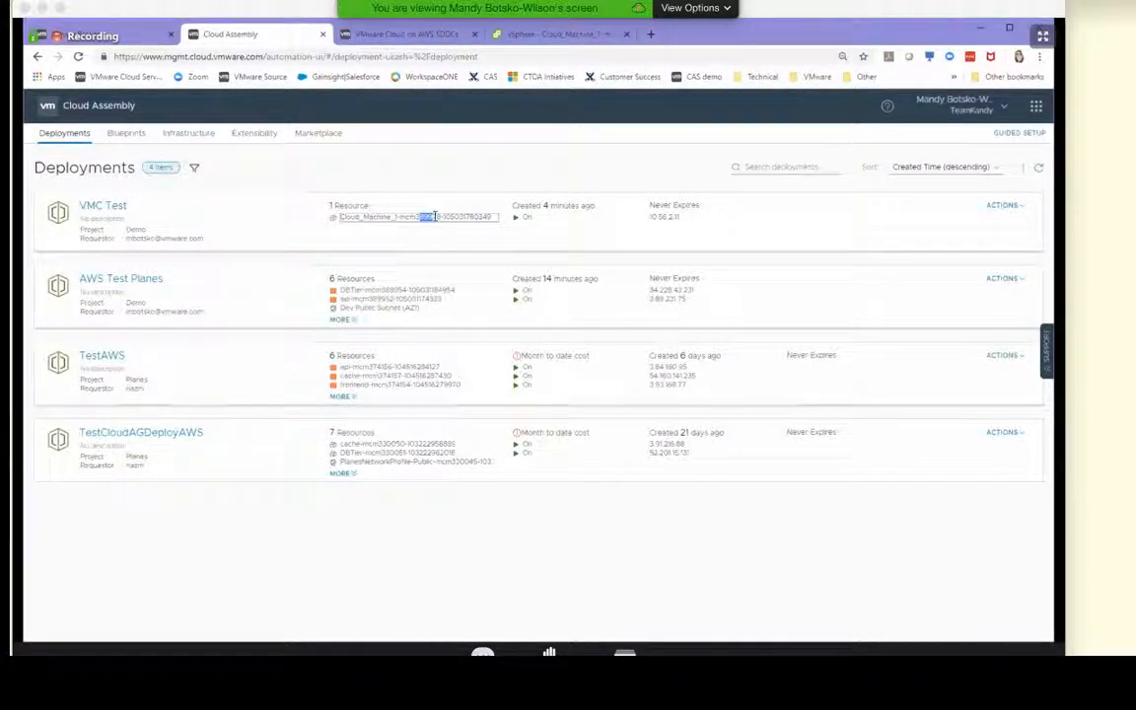
pyautogui.click(402, 184)
pyautogui.click(550, 35)
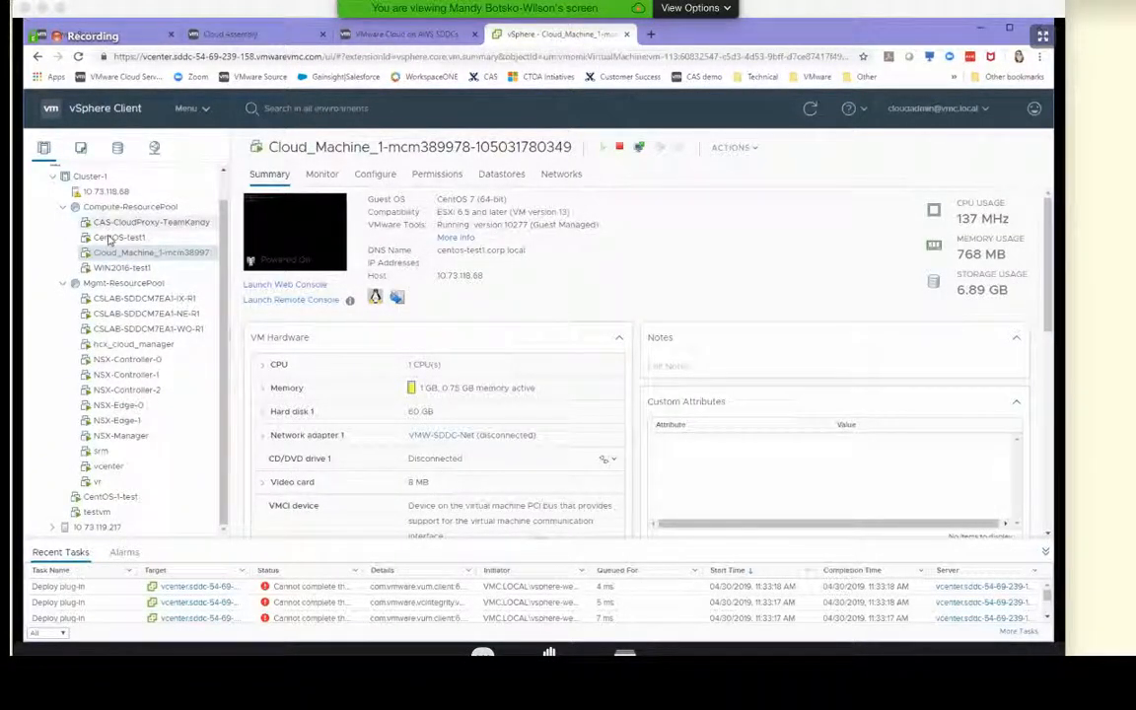
# Inspect the CAS-CloudProxy-TeamKandy virtual machine, and review the VMC CSA TeamKandy cloud account settings in Cloud Assembly
pyautogui.click(148, 222)
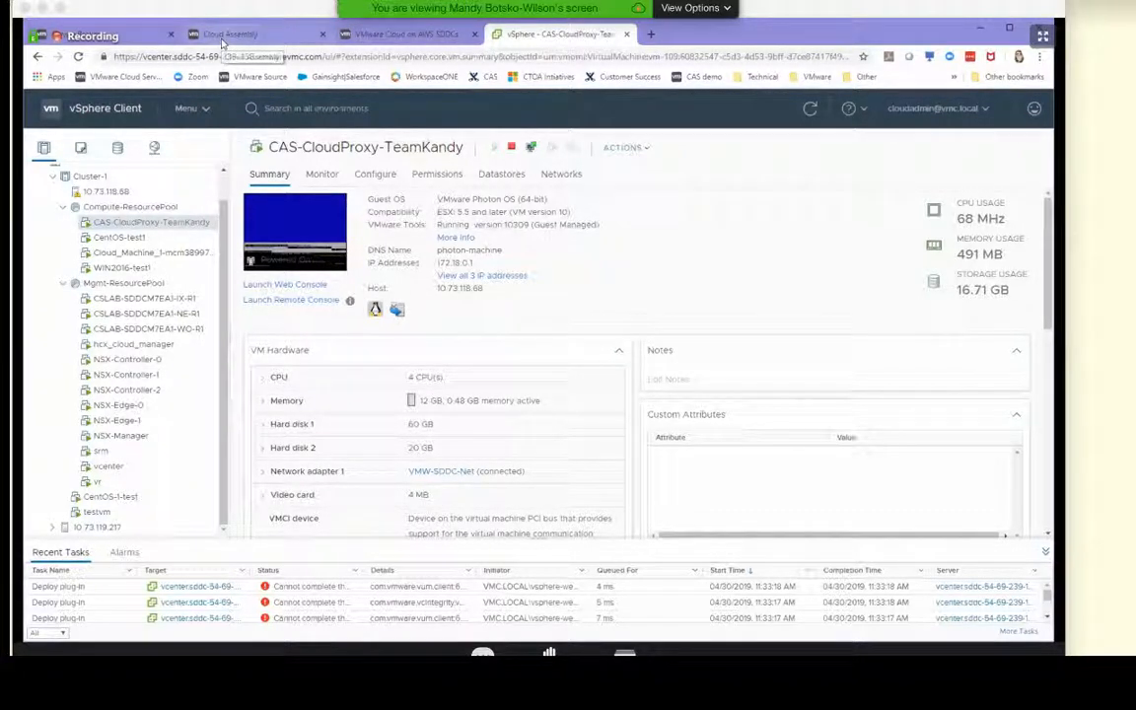
pyautogui.click(225, 35)
pyautogui.click(185, 133)
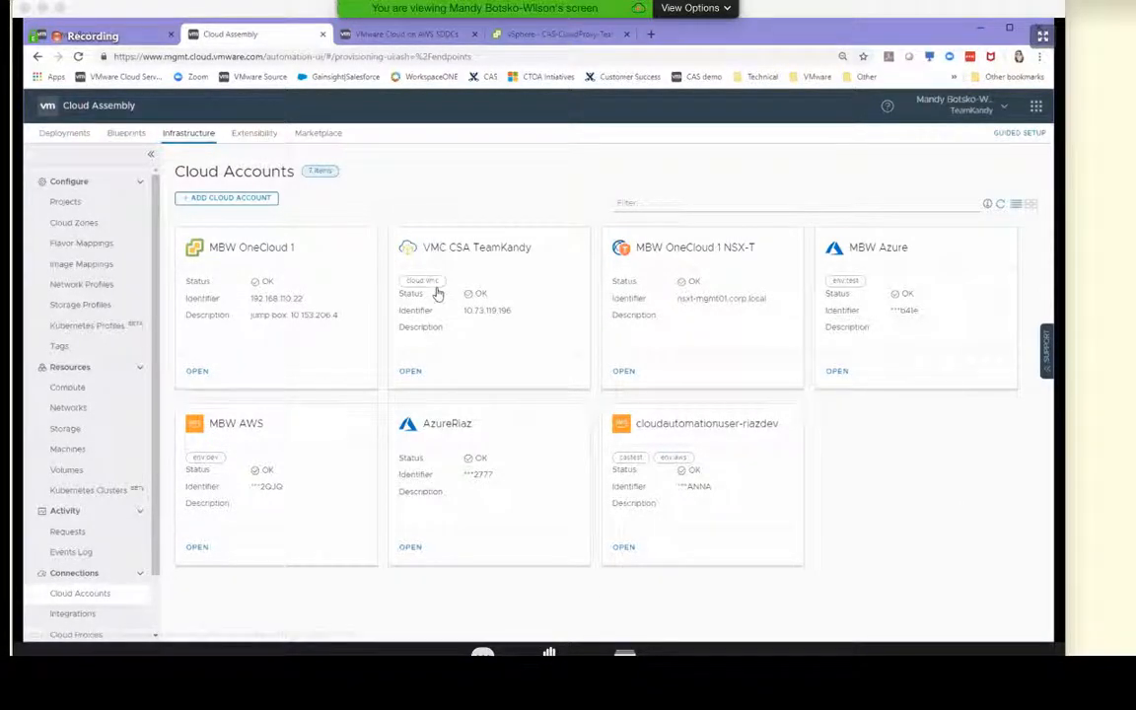
pyautogui.click(411, 373)
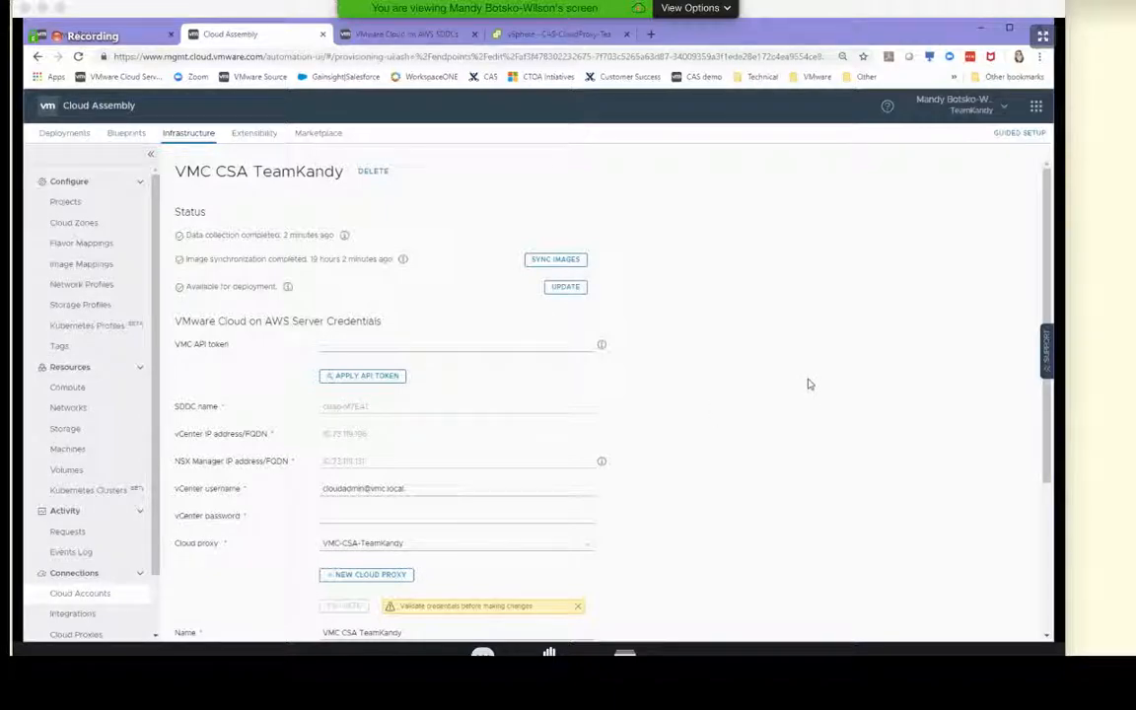
pyautogui.scroll(-1, 807, 384)
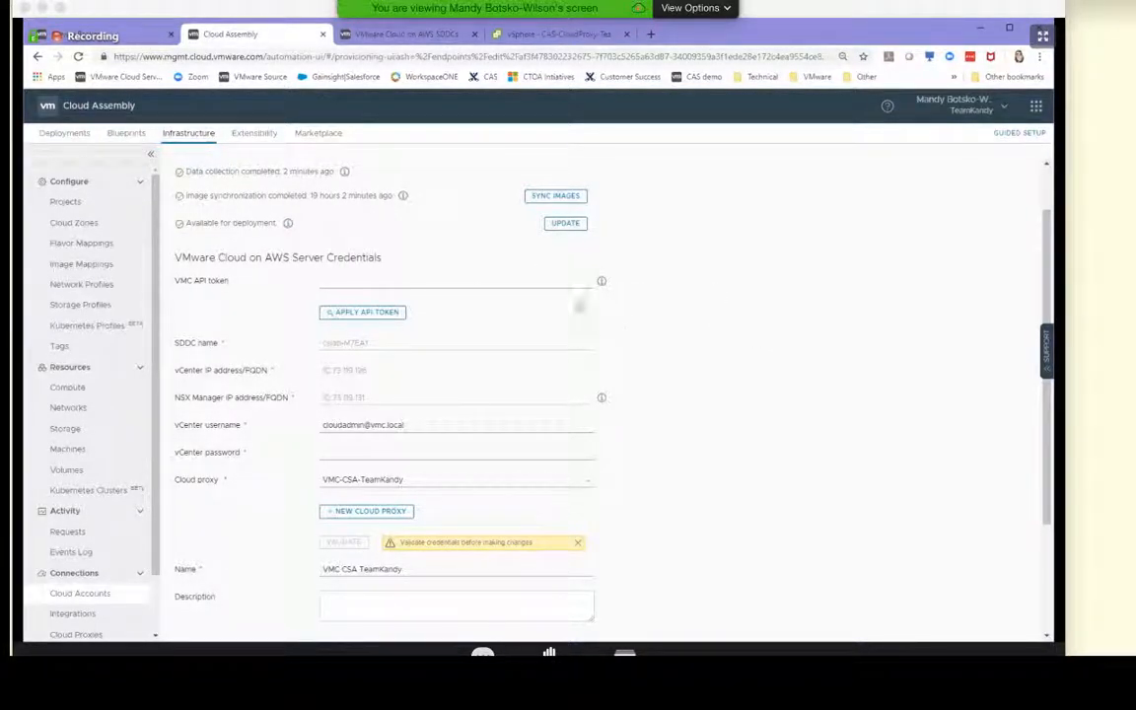
pyautogui.scroll(-3, 703, 334)
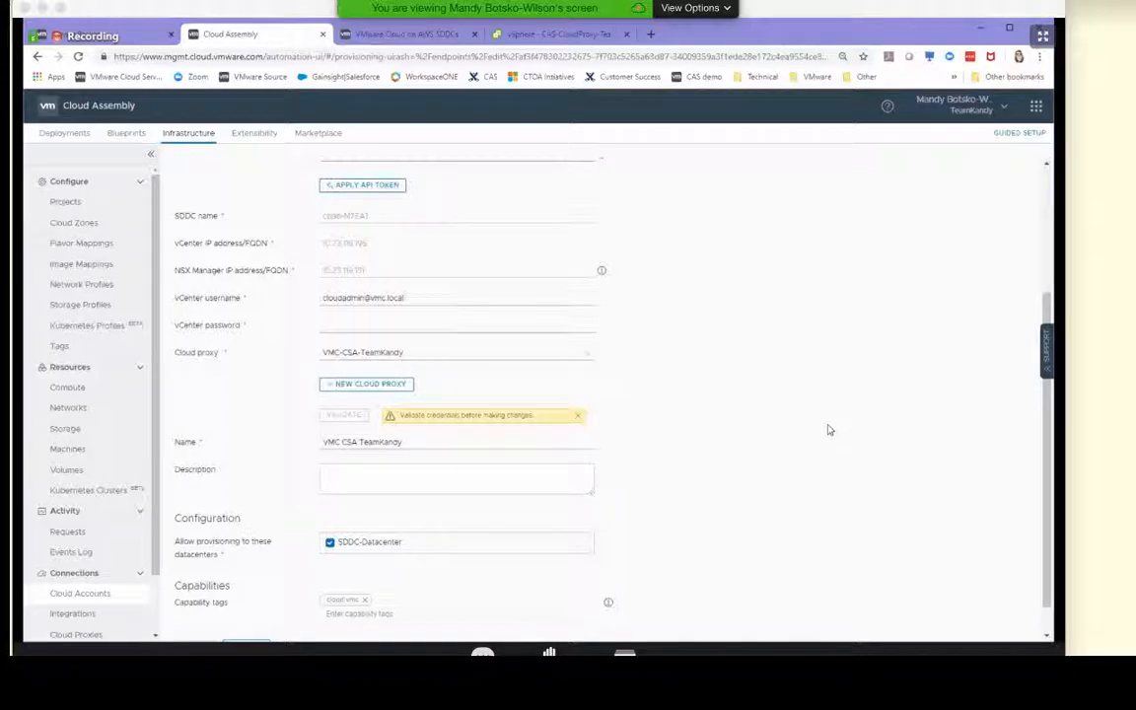
pyautogui.scroll(-1, 829, 430)
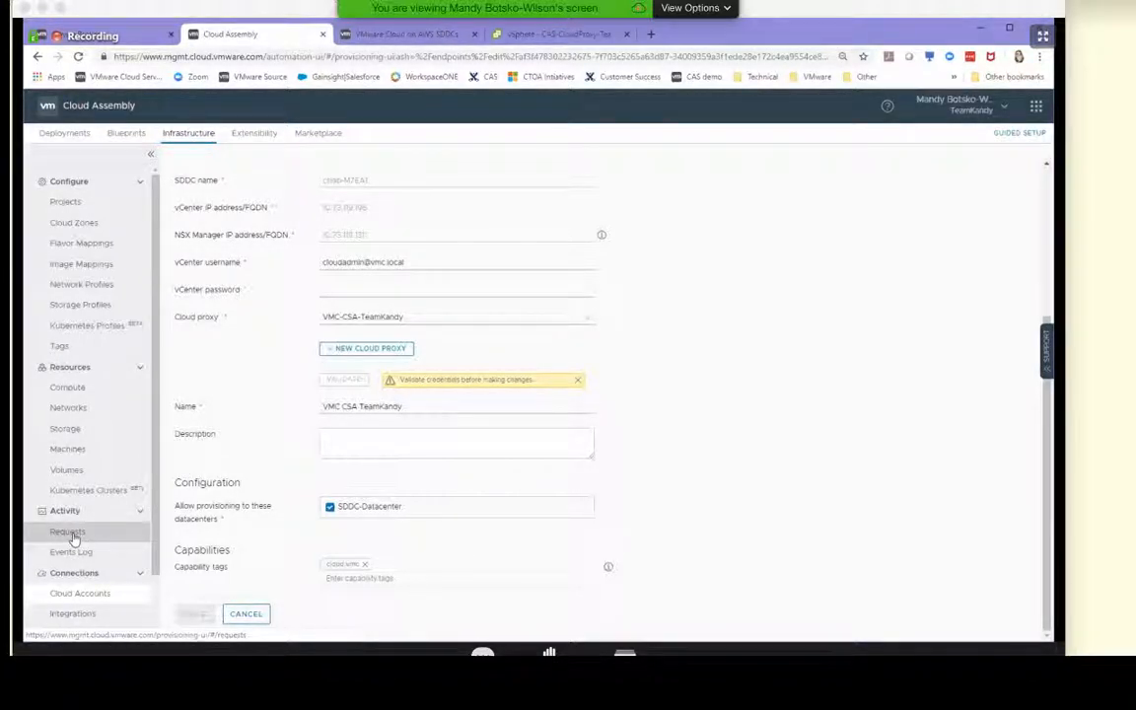
# Review the summary and compute resources of the VMC CSA TeamKandy-vsphere / SDDC-Datacenter cloud zone
pyautogui.click(82, 223)
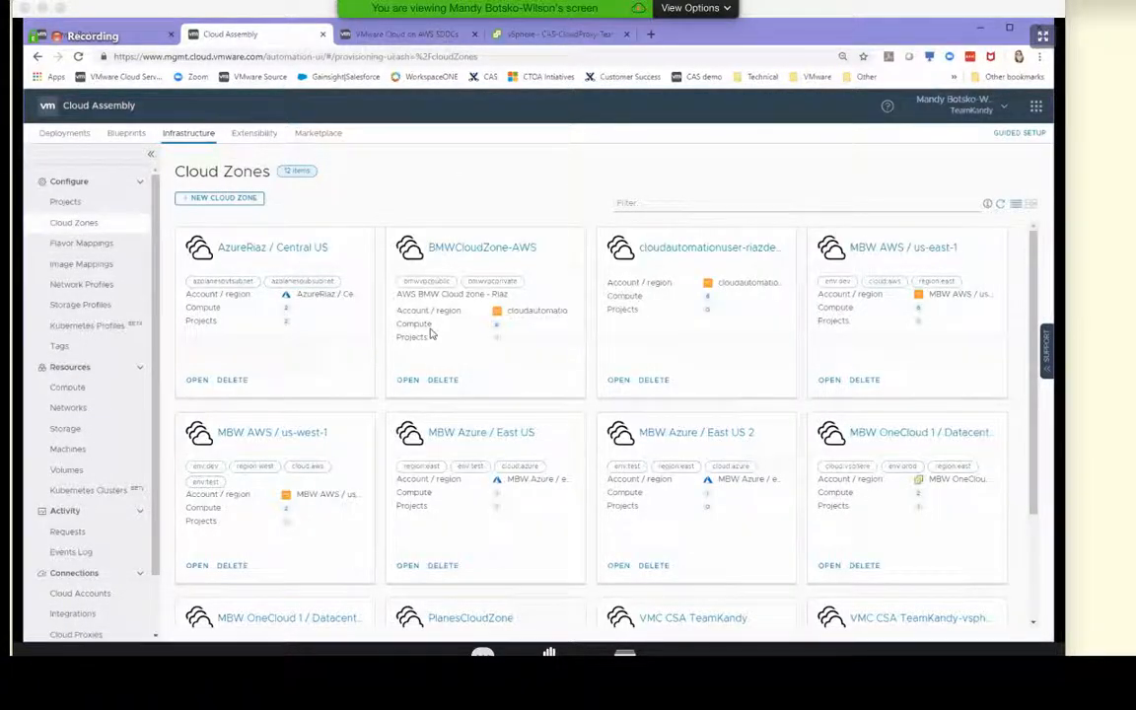
pyautogui.scroll(-3, 714, 516)
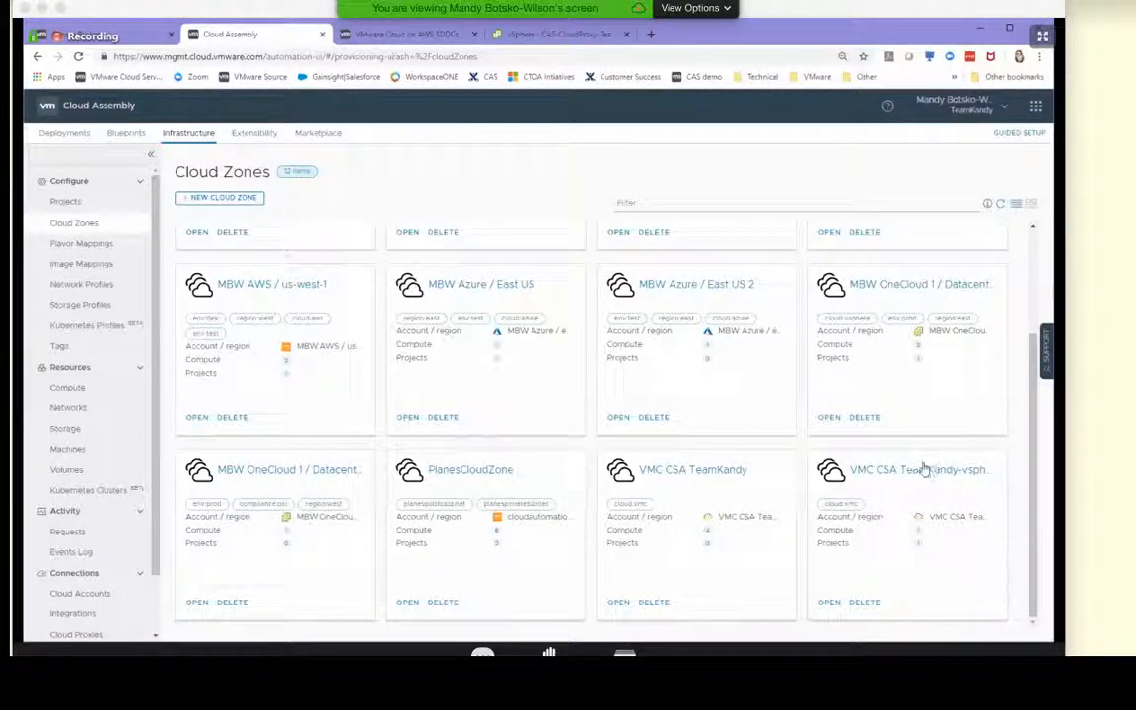
pyautogui.click(887, 468)
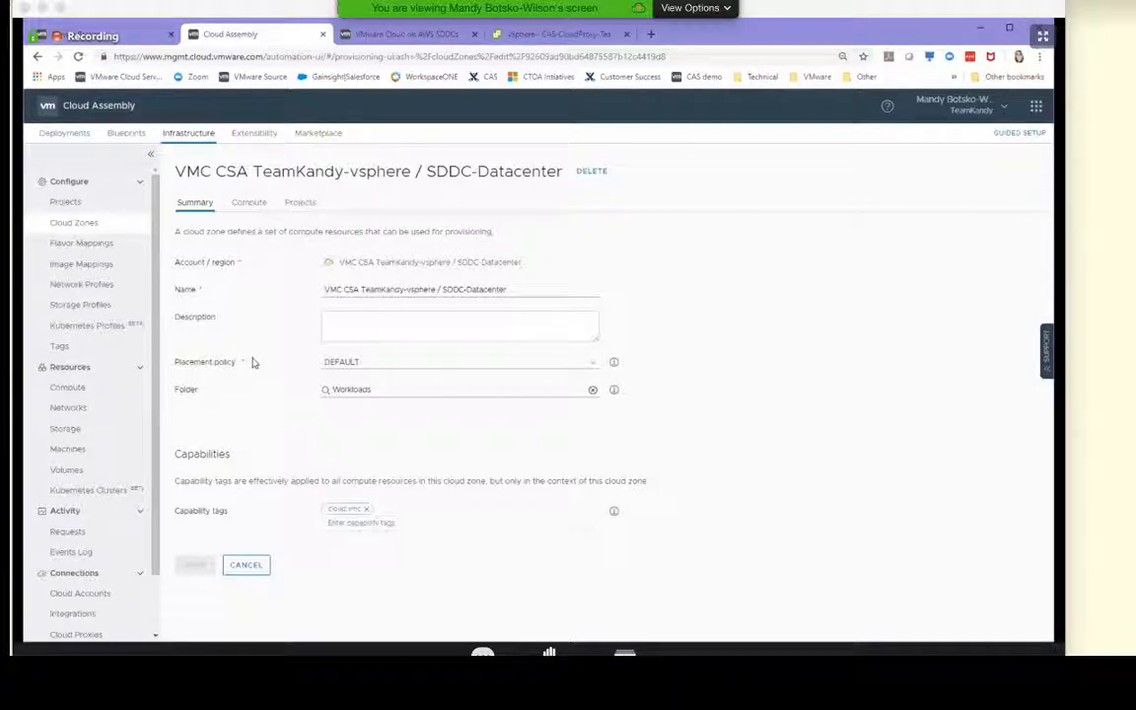
pyautogui.click(249, 207)
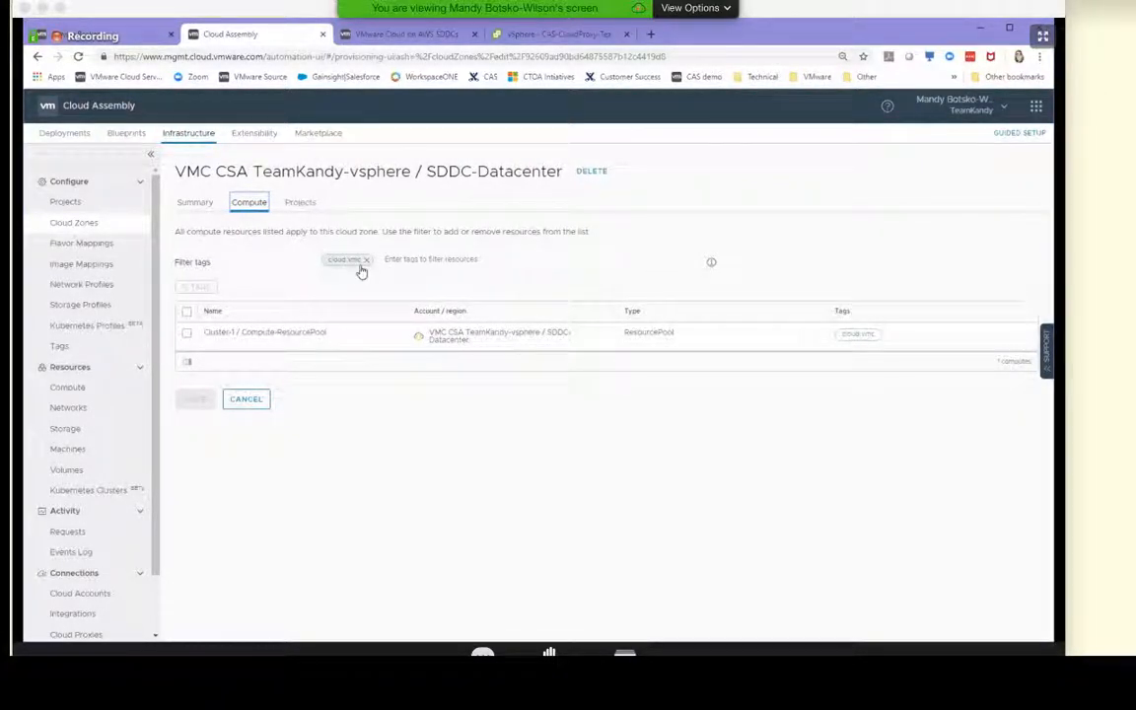
# Remove the compute filter tag from the cloud zone, add cloud:vmc back as the filter tag, and save the zone
pyautogui.click(368, 264)
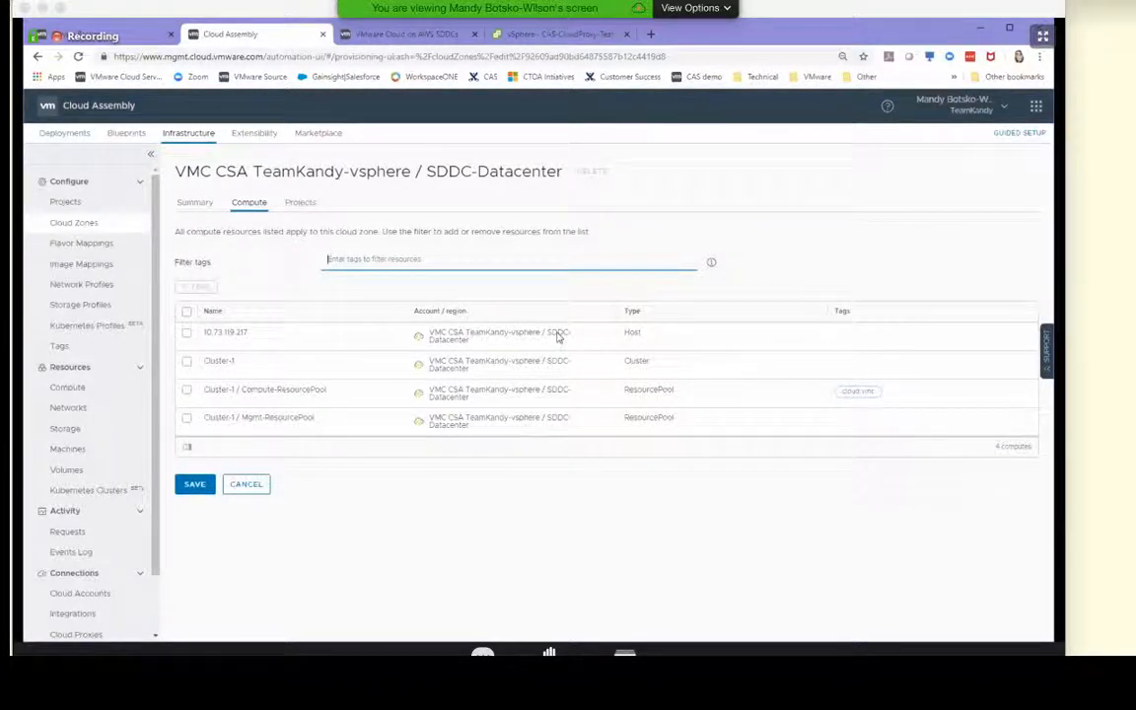
pyautogui.click(375, 259)
pyautogui.write('cloud')
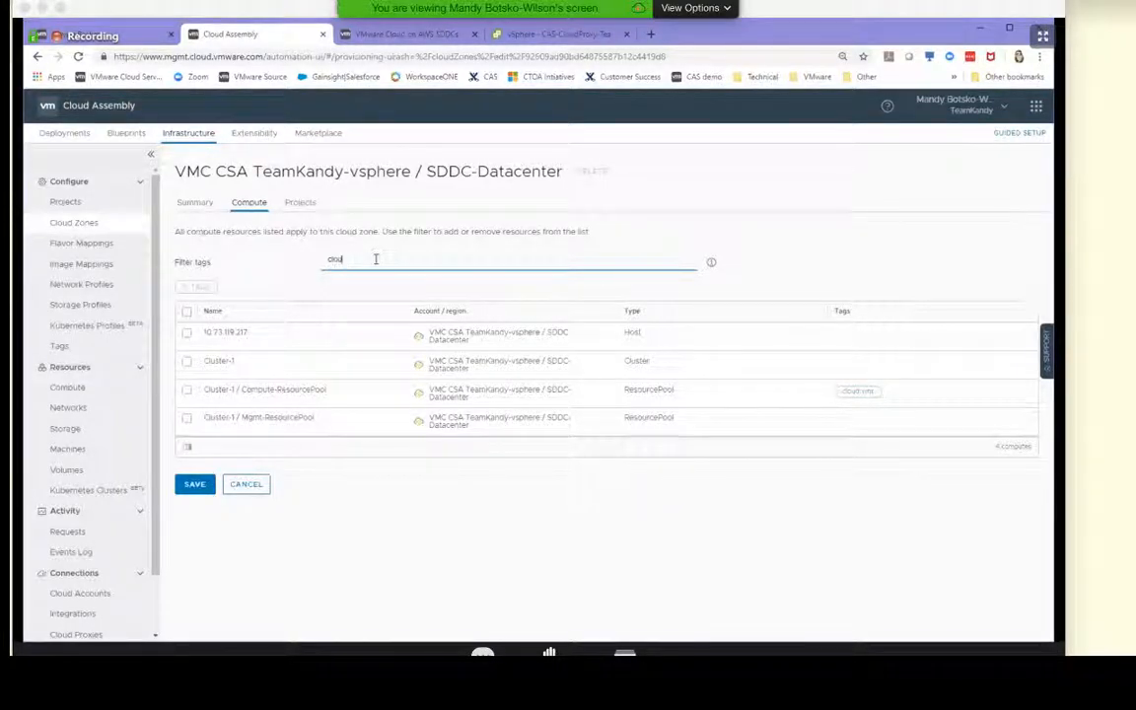
pyautogui.write(':vmc')
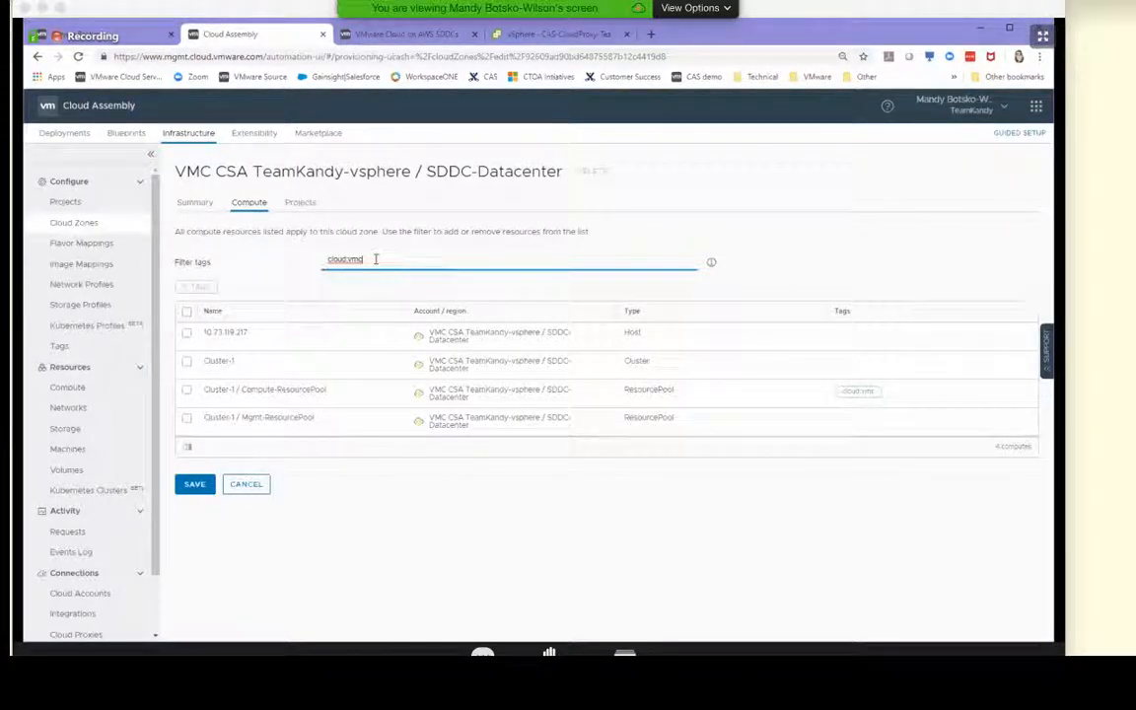
pyautogui.press('Return')
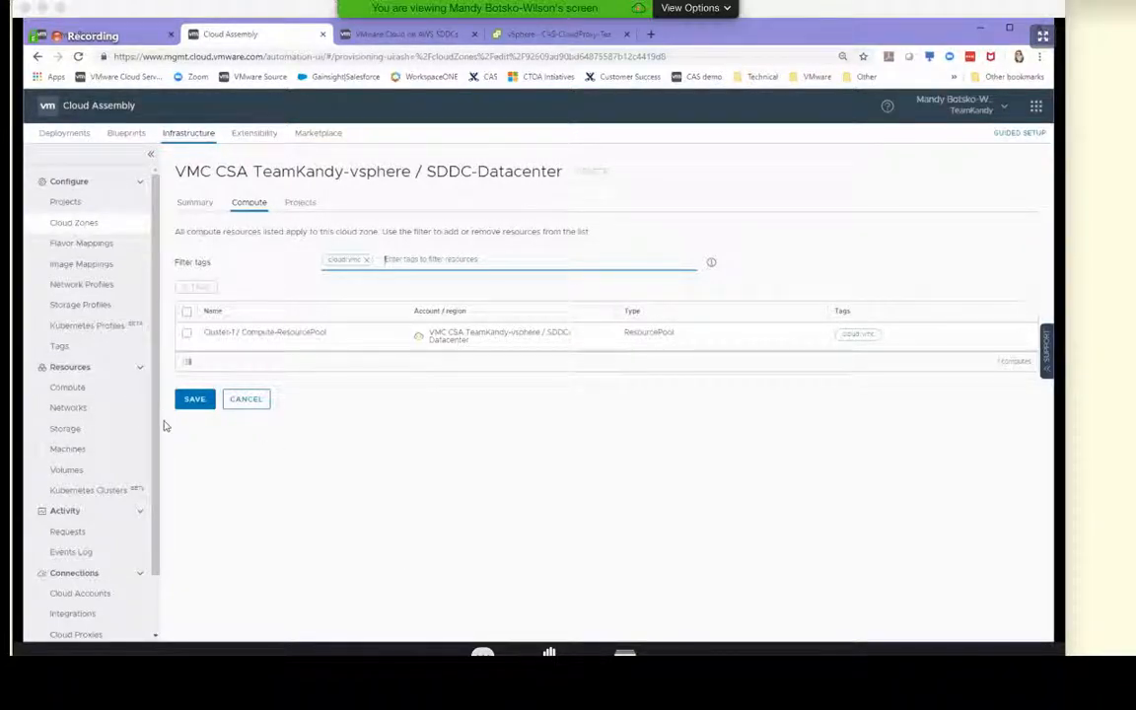
pyautogui.click(188, 394)
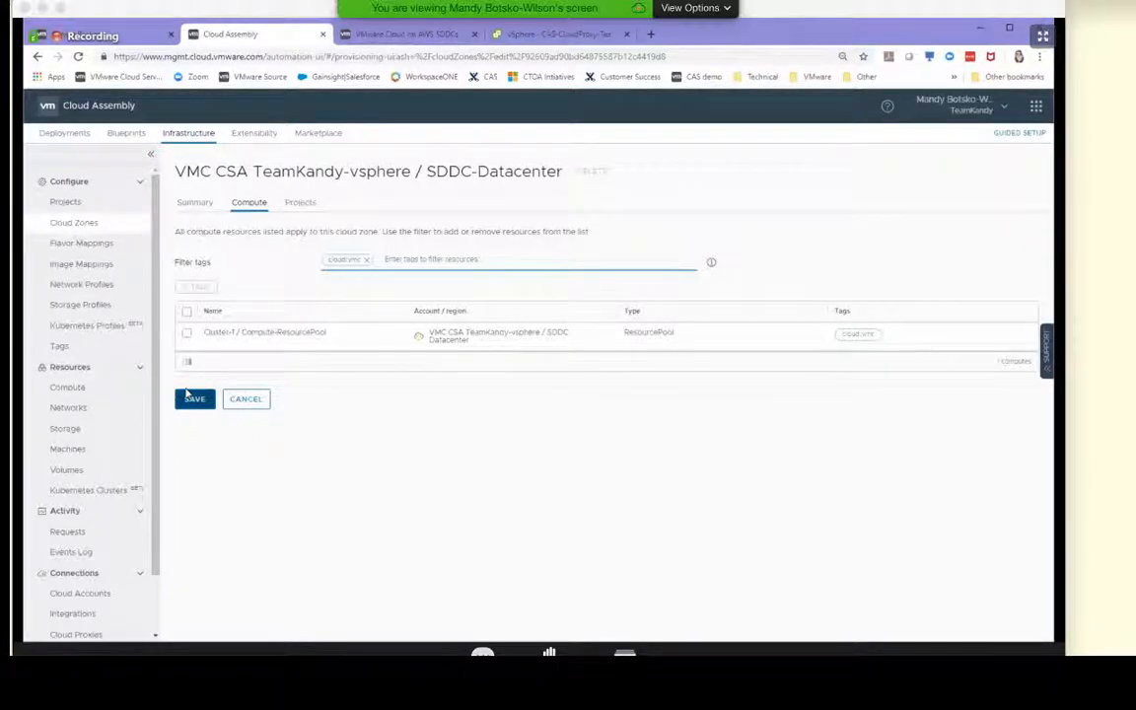
pyautogui.click(242, 401)
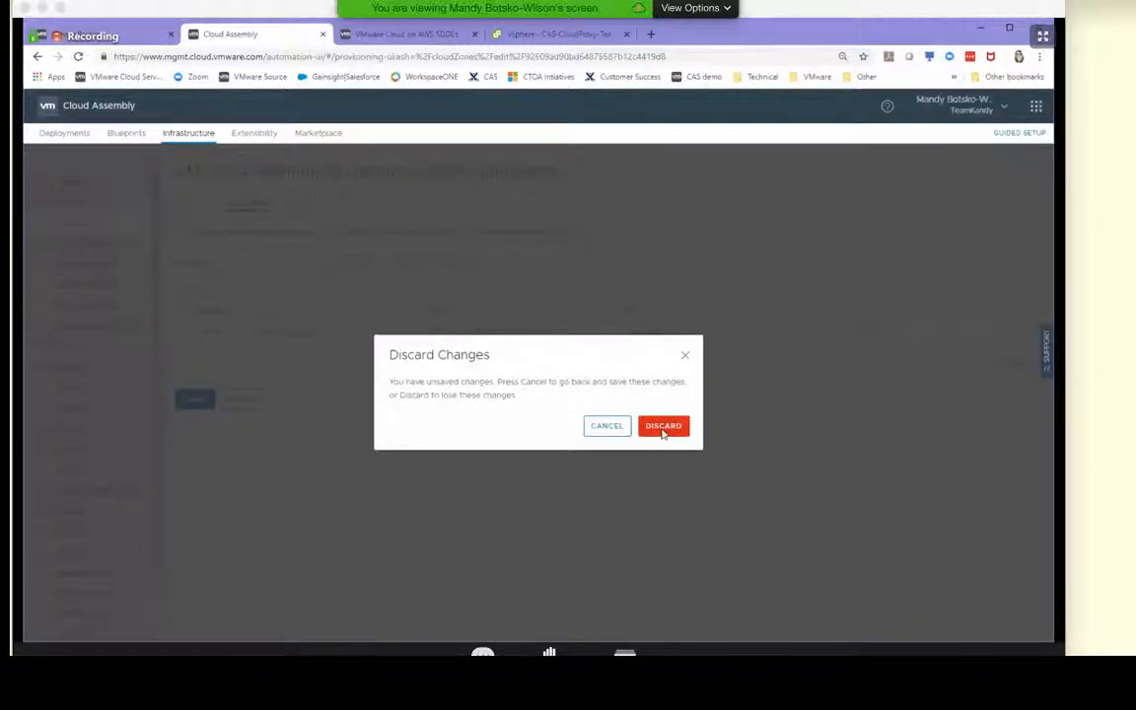
pyautogui.click(614, 427)
pyautogui.click(194, 398)
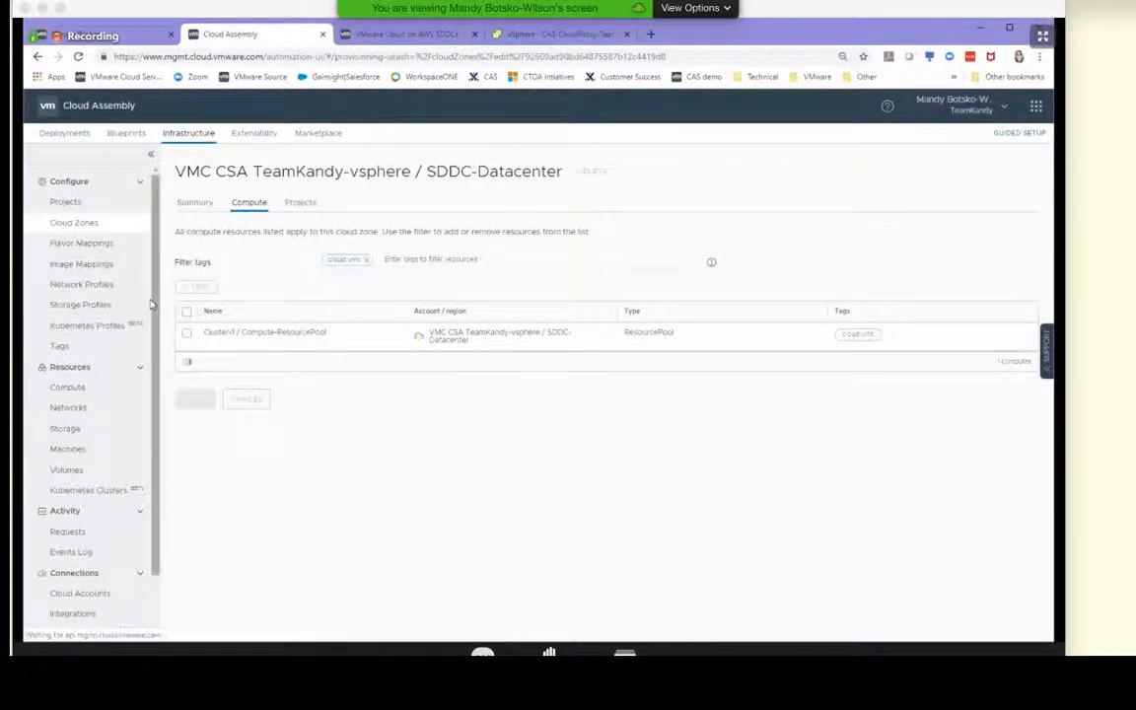
# Review the small flavor mapping, checking the values defined for the VMC CSA TeamKandy-vsphere / SDDC-Datacenter region
pyautogui.click(87, 243)
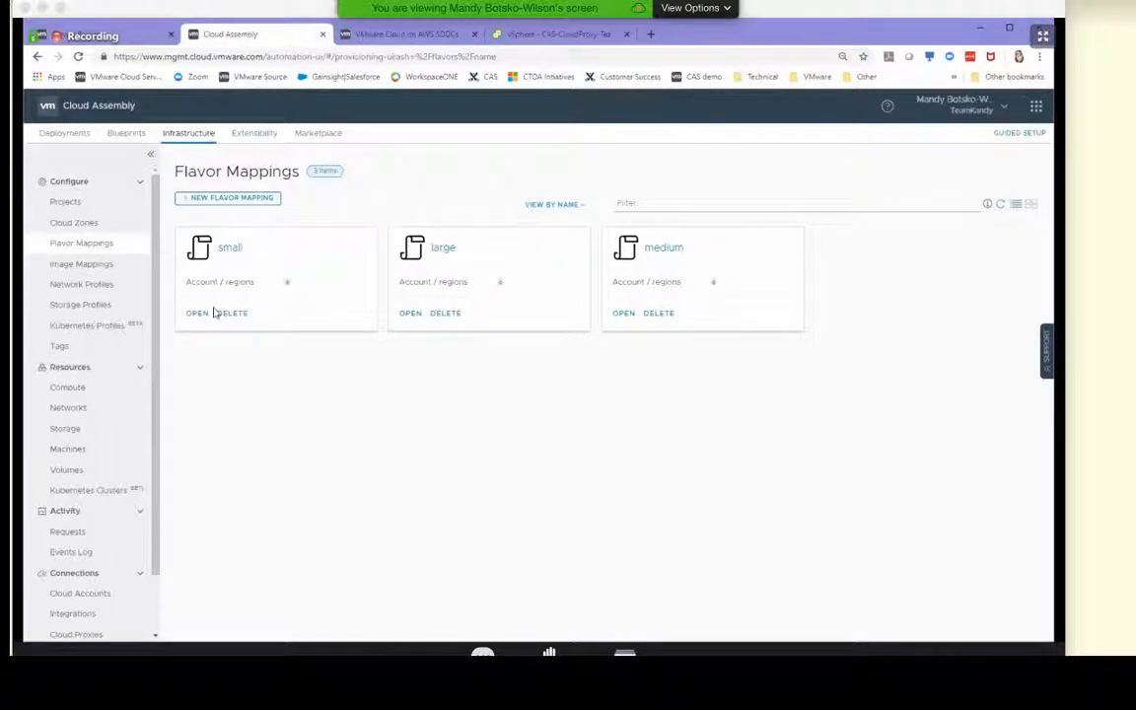
pyautogui.click(233, 253)
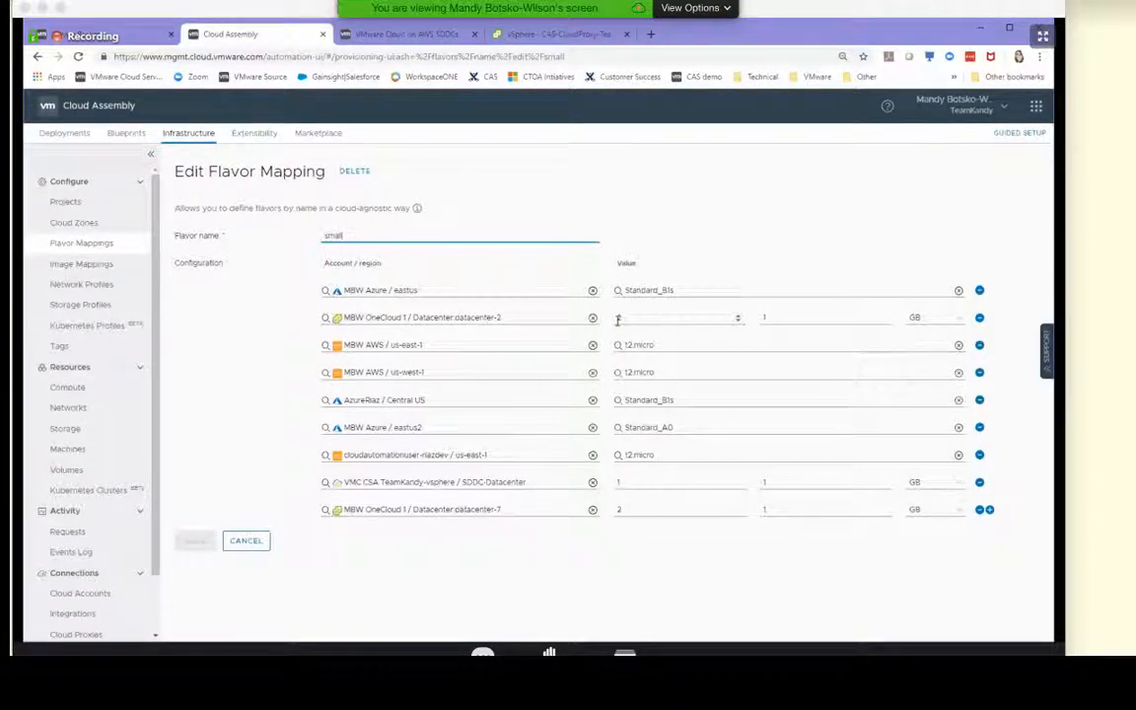
pyautogui.click(662, 320)
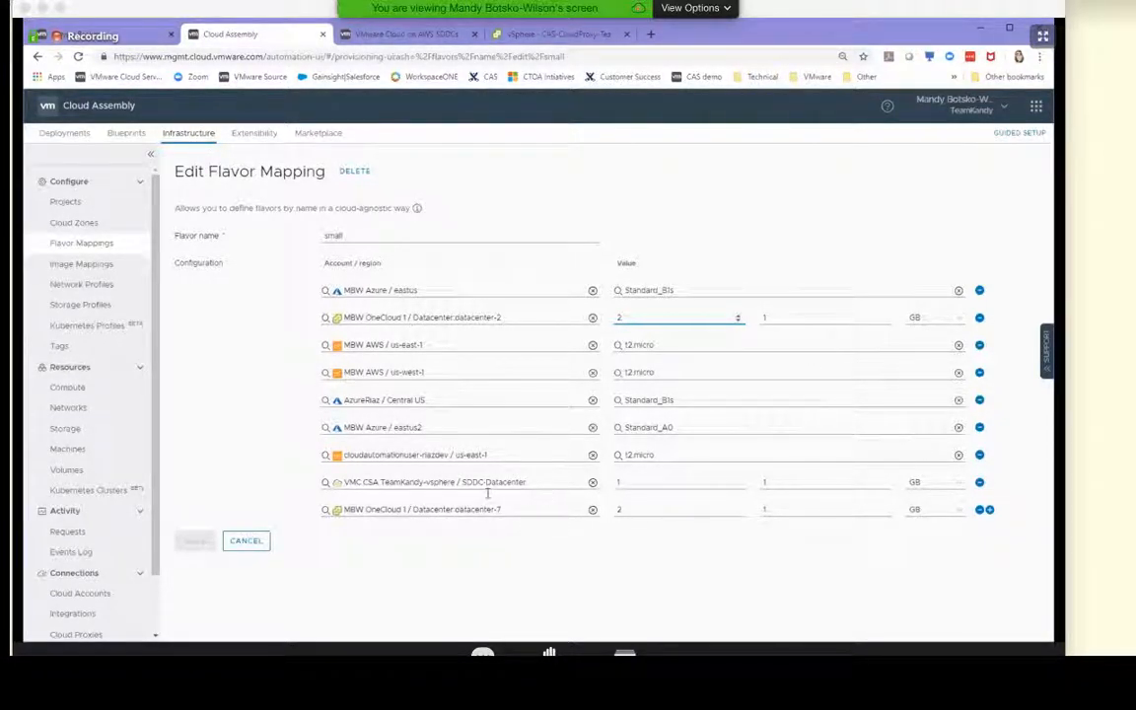
pyautogui.moveTo(345, 483); pyautogui.dragTo(539, 486)
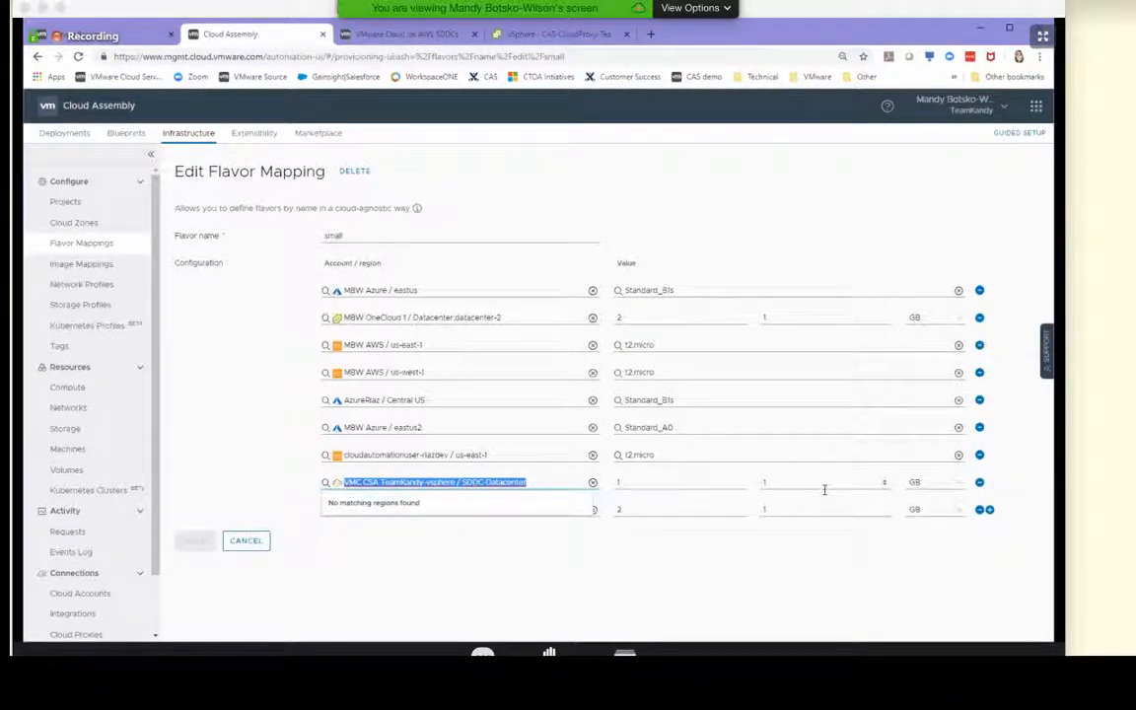
pyautogui.click(414, 569)
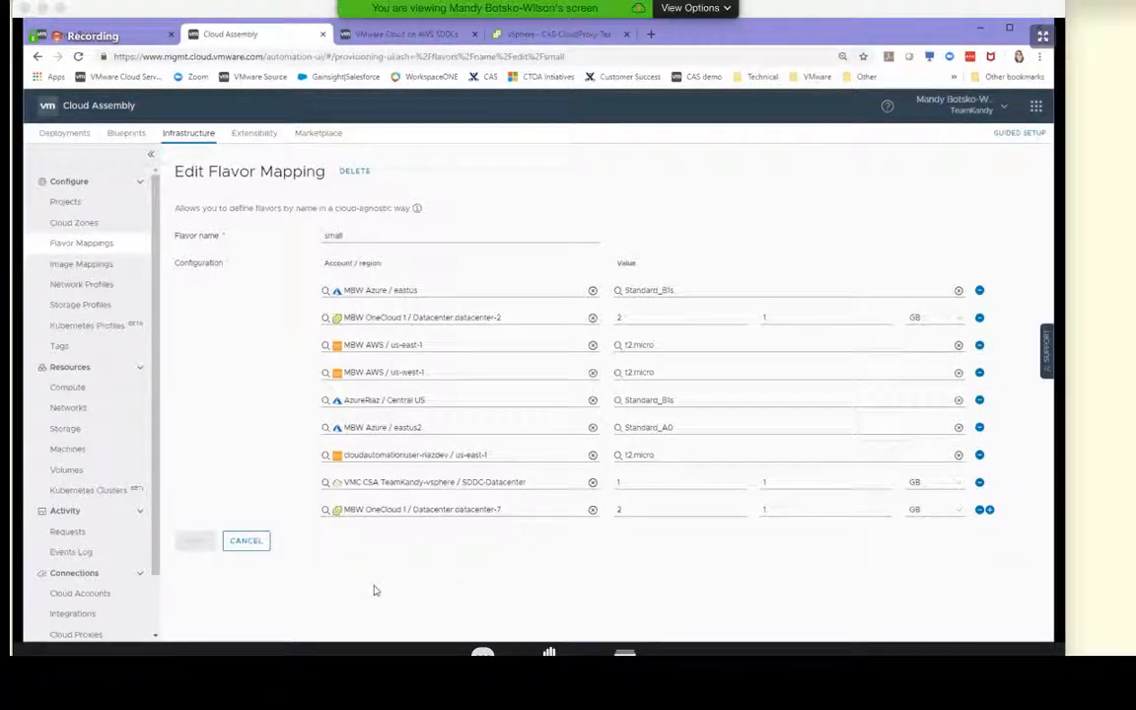
pyautogui.click(253, 544)
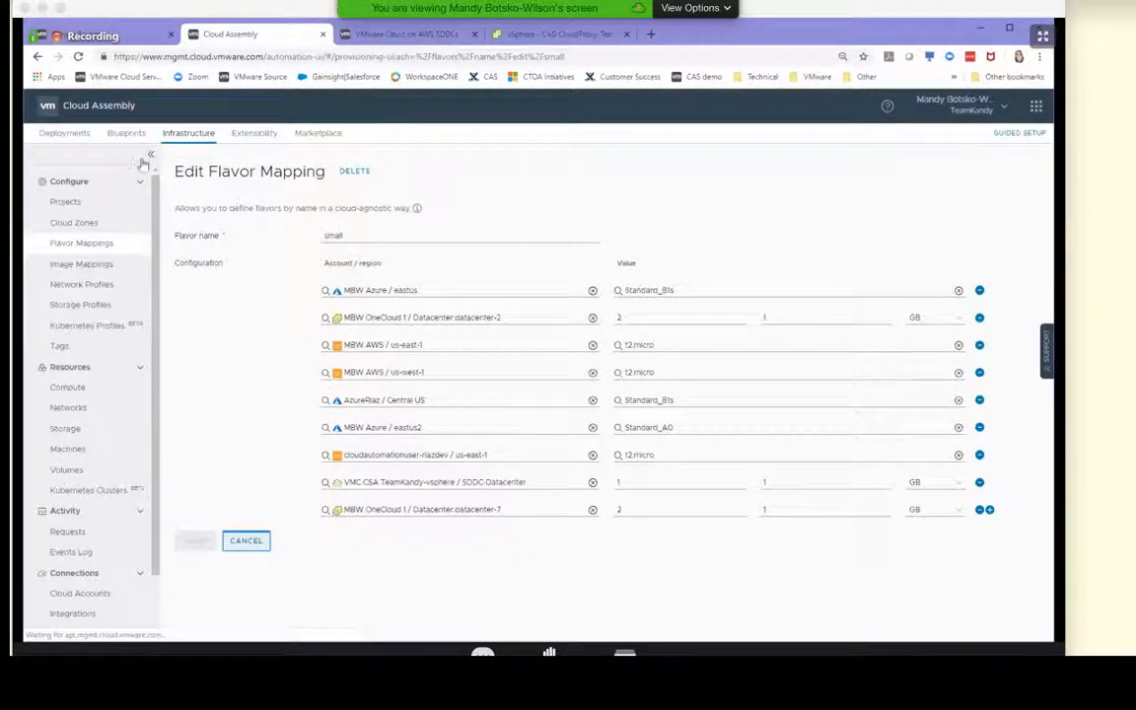
# Review the account regions and images configured in the CentOS and coreos image mappings
pyautogui.click(108, 262)
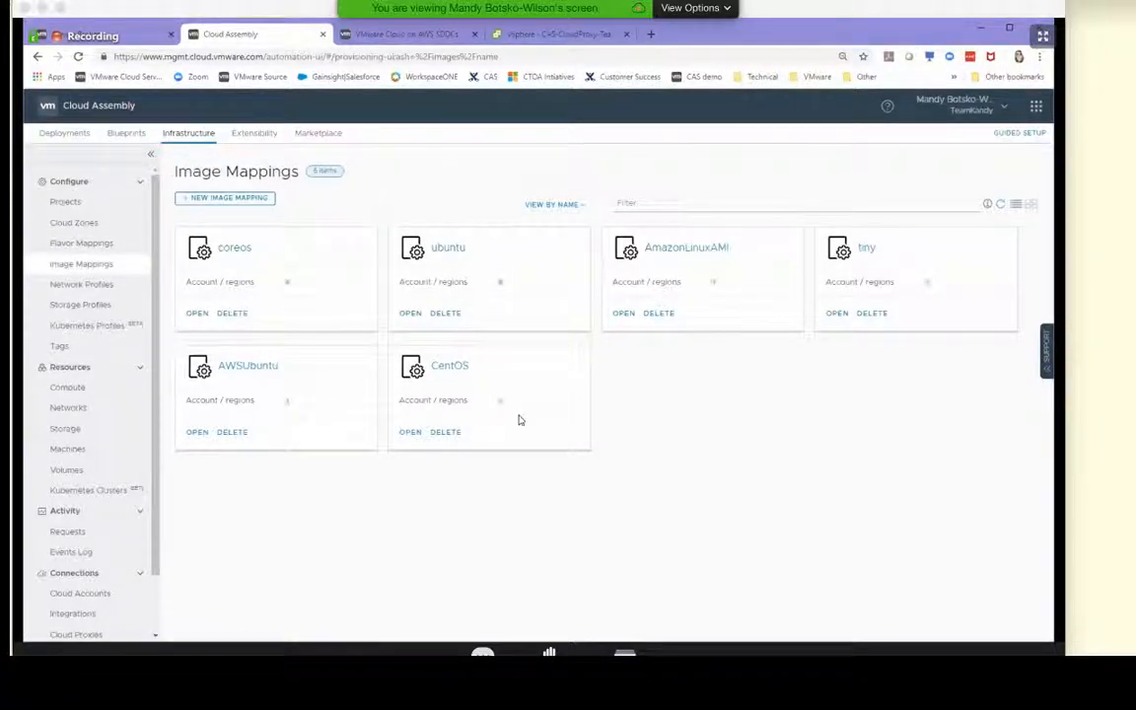
pyautogui.click(457, 370)
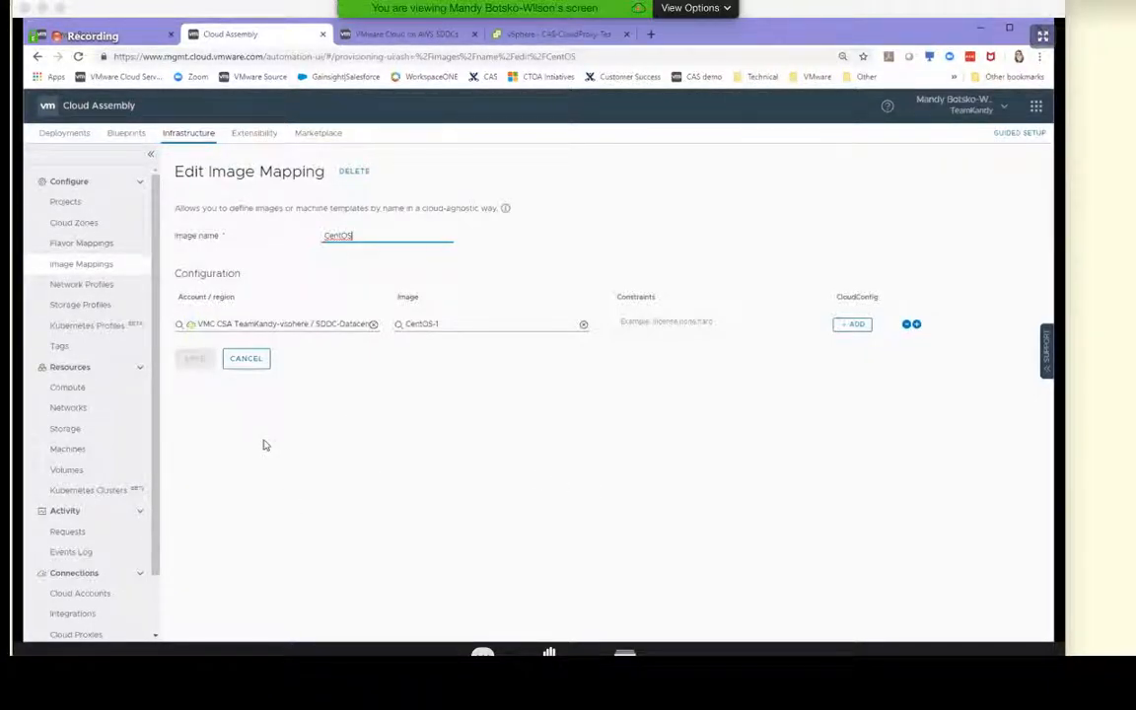
pyautogui.click(262, 363)
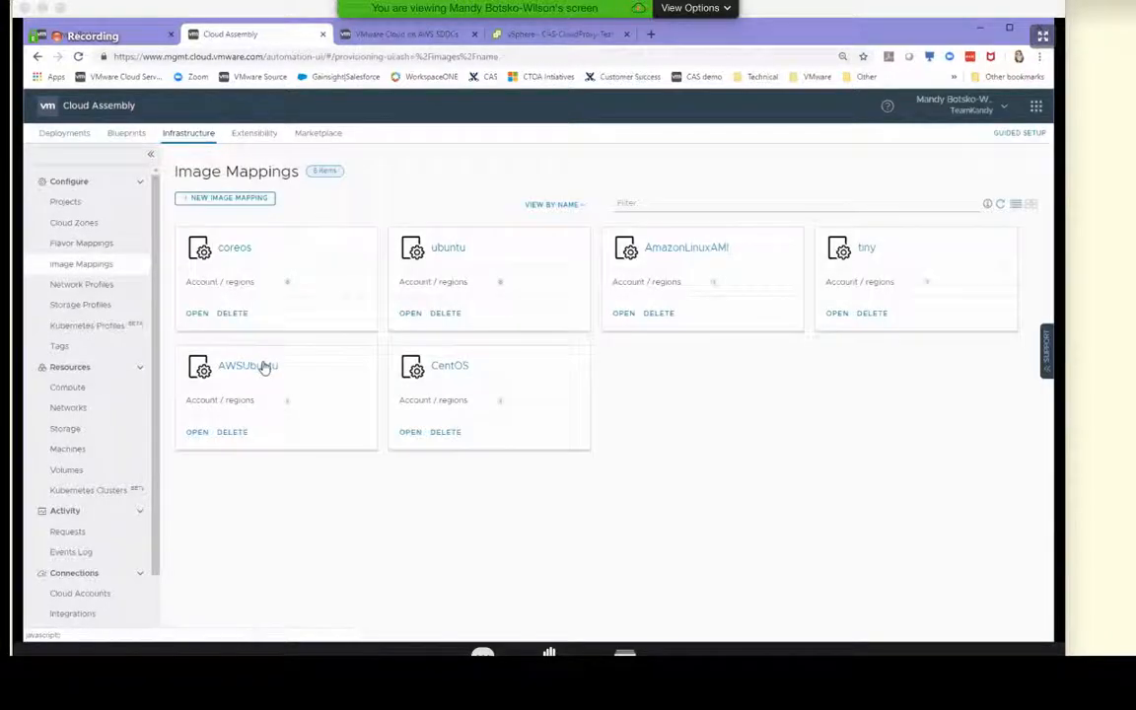
pyautogui.click(230, 252)
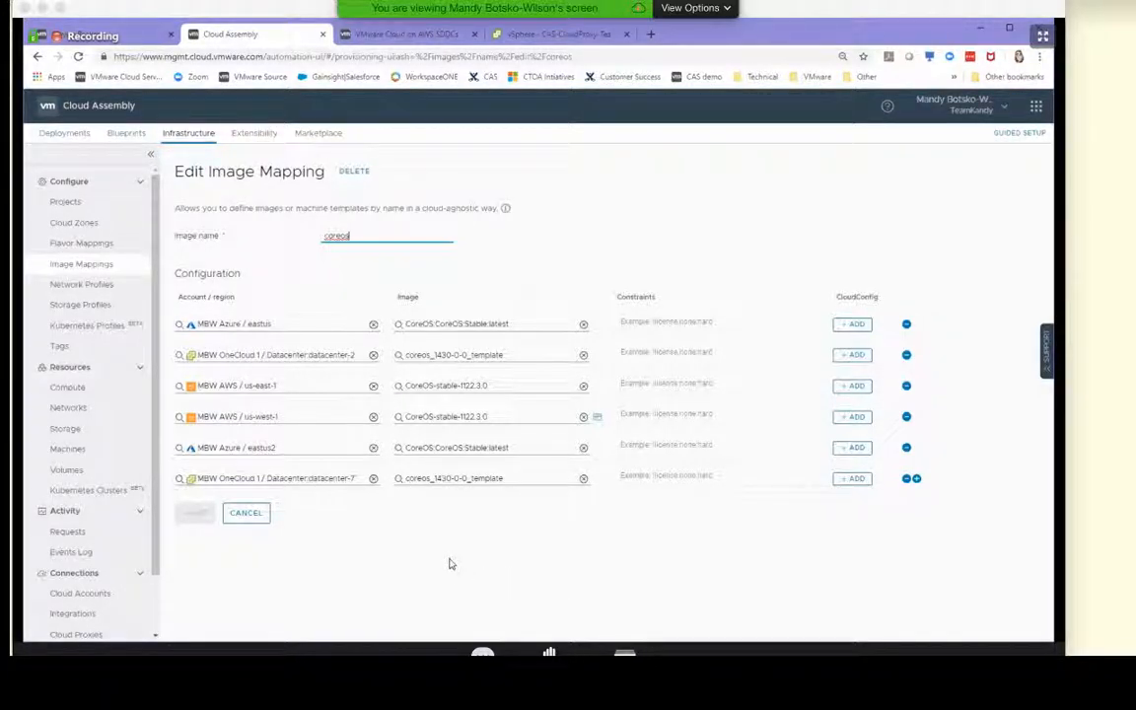
pyautogui.click(265, 527)
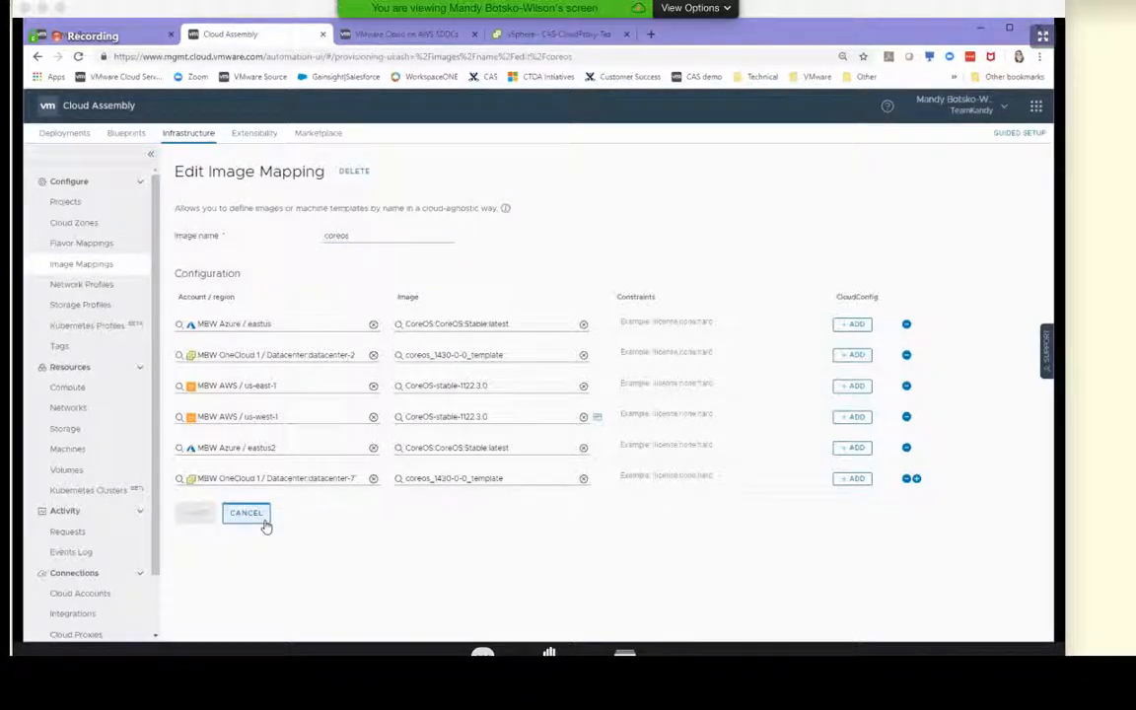
pyautogui.click(265, 527)
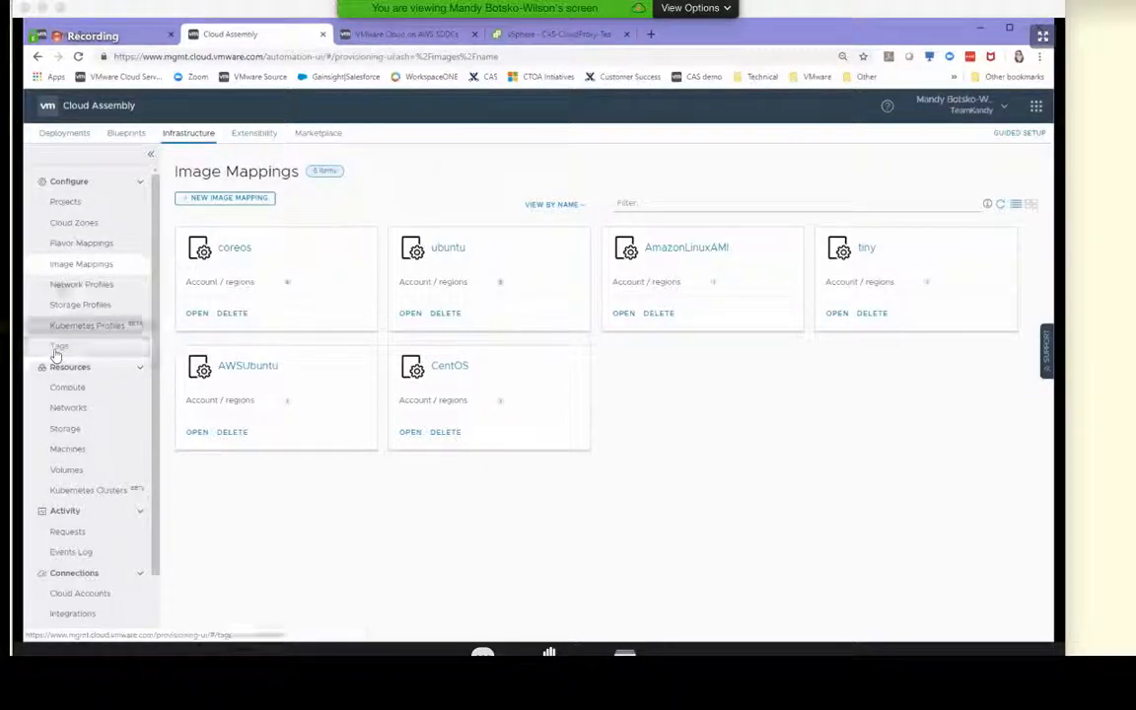
# Look over the Projects list, the VMC Test blueprint and the available infrastructure sections
pyautogui.click(64, 203)
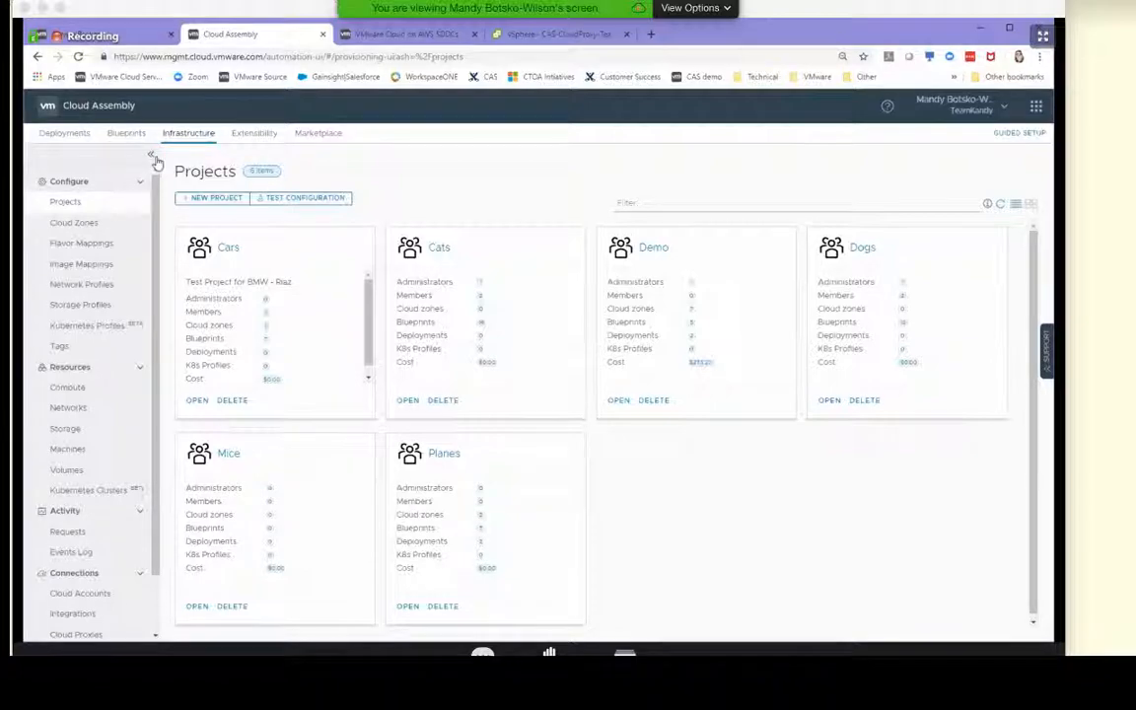
pyautogui.click(126, 133)
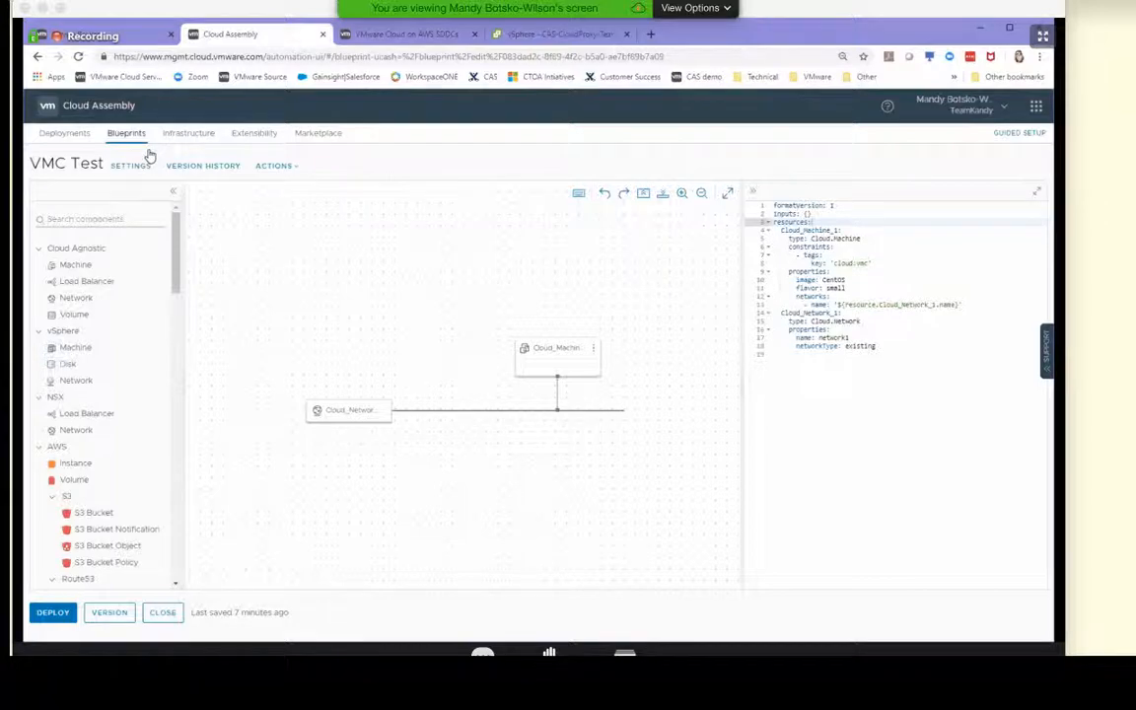
pyautogui.click(180, 136)
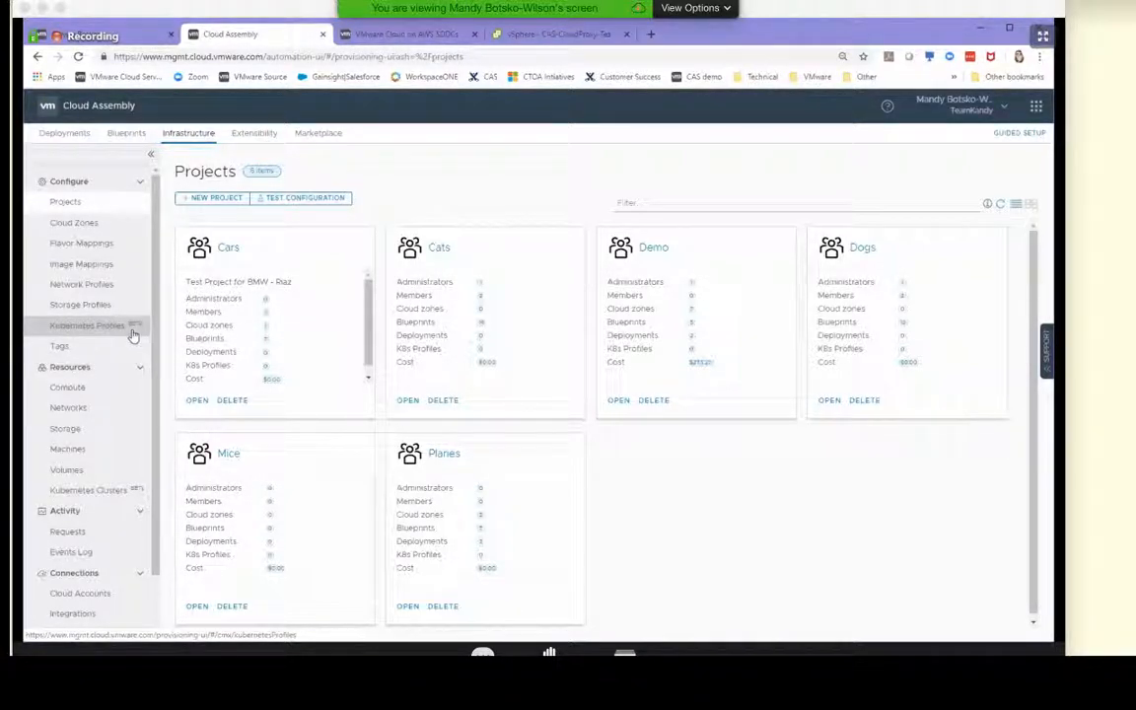
pyautogui.scroll(-2, 134, 335)
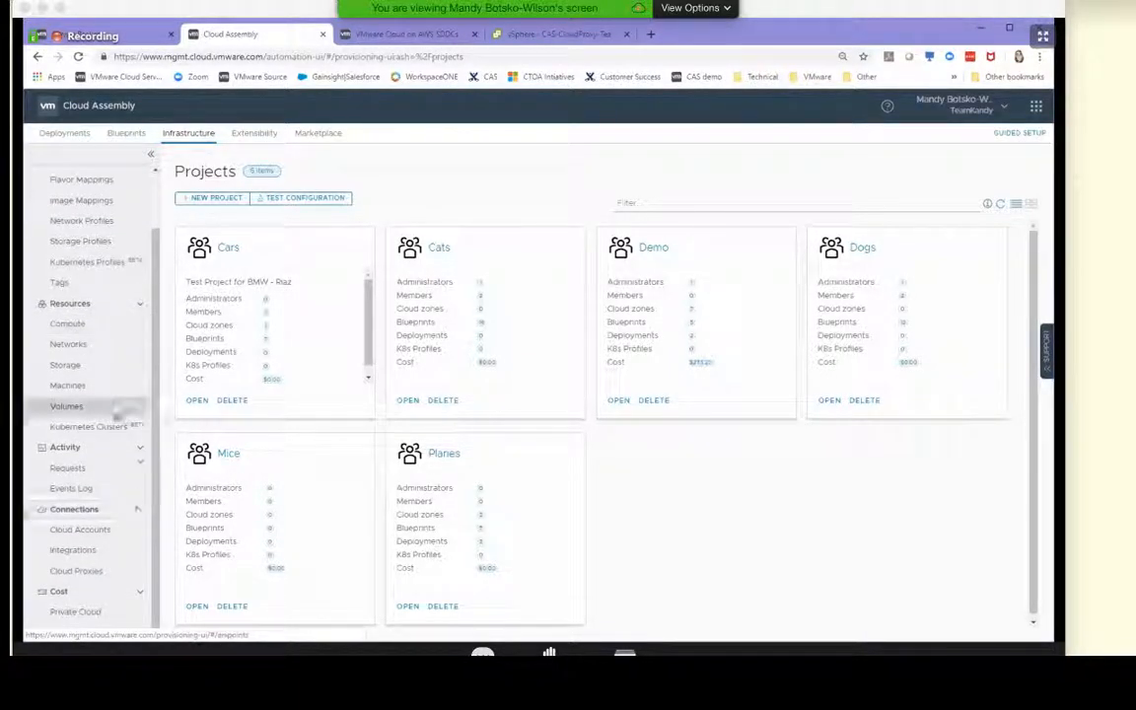
pyautogui.scroll(2, 115, 432)
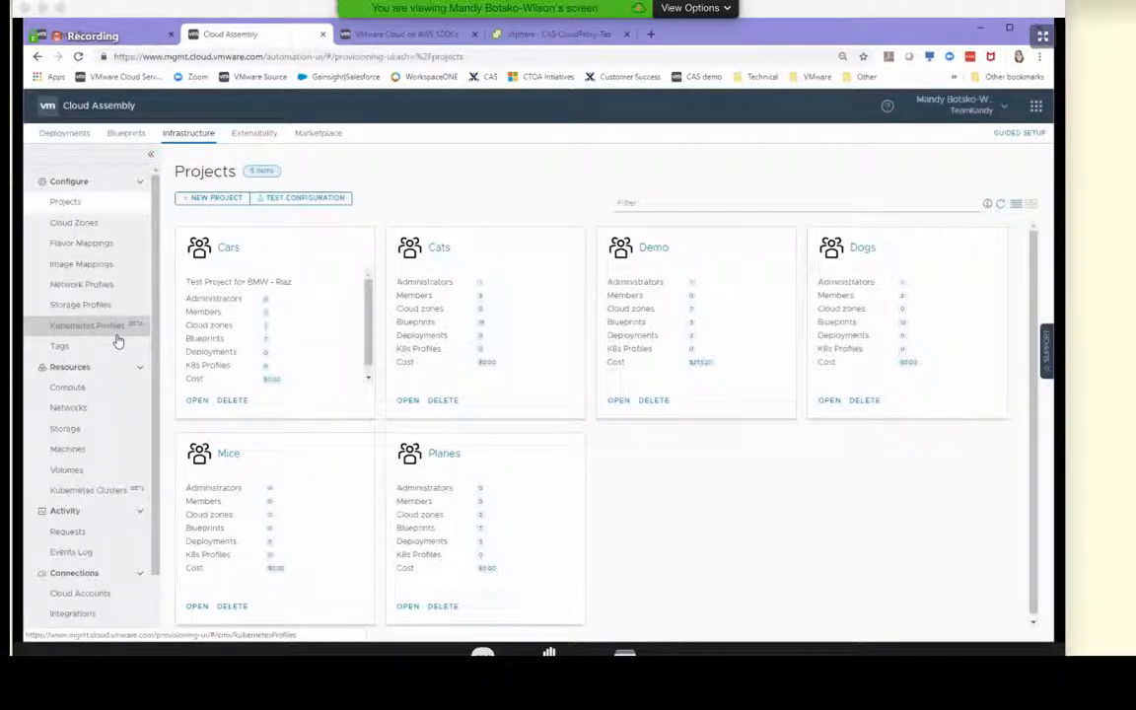
# Deploy the current draft of the VMC Test blueprint as an update to the existing VMC Test deployment, checking the planned re-creates first
pyautogui.click(123, 137)
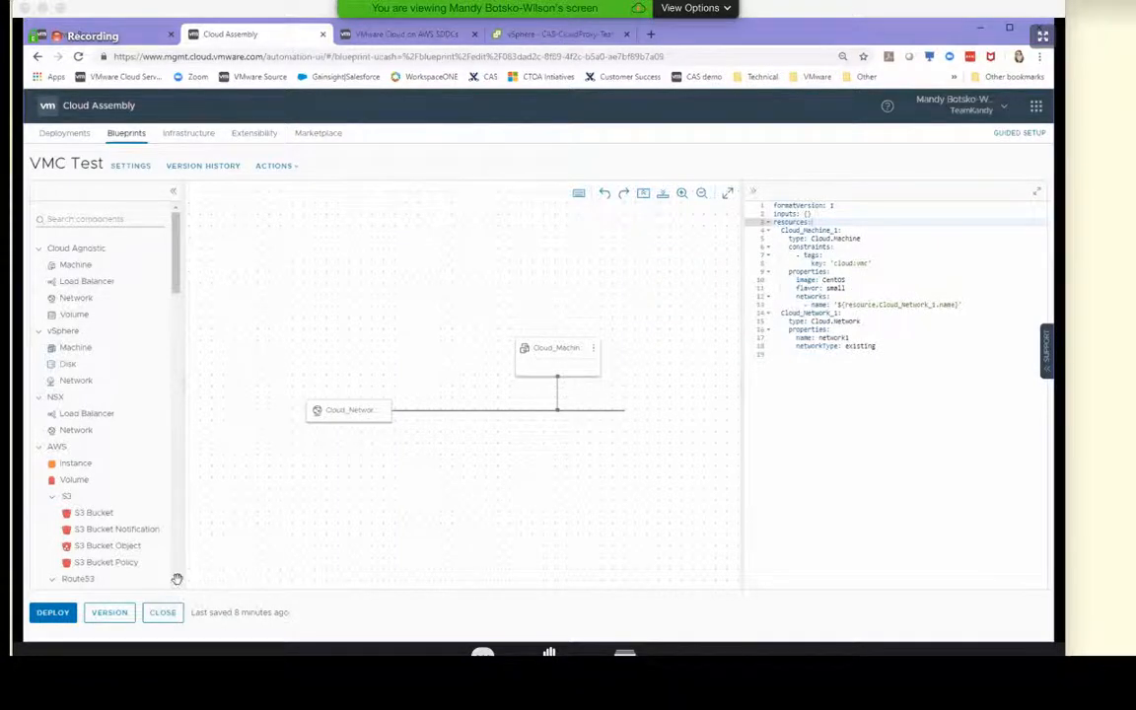
pyautogui.click(52, 612)
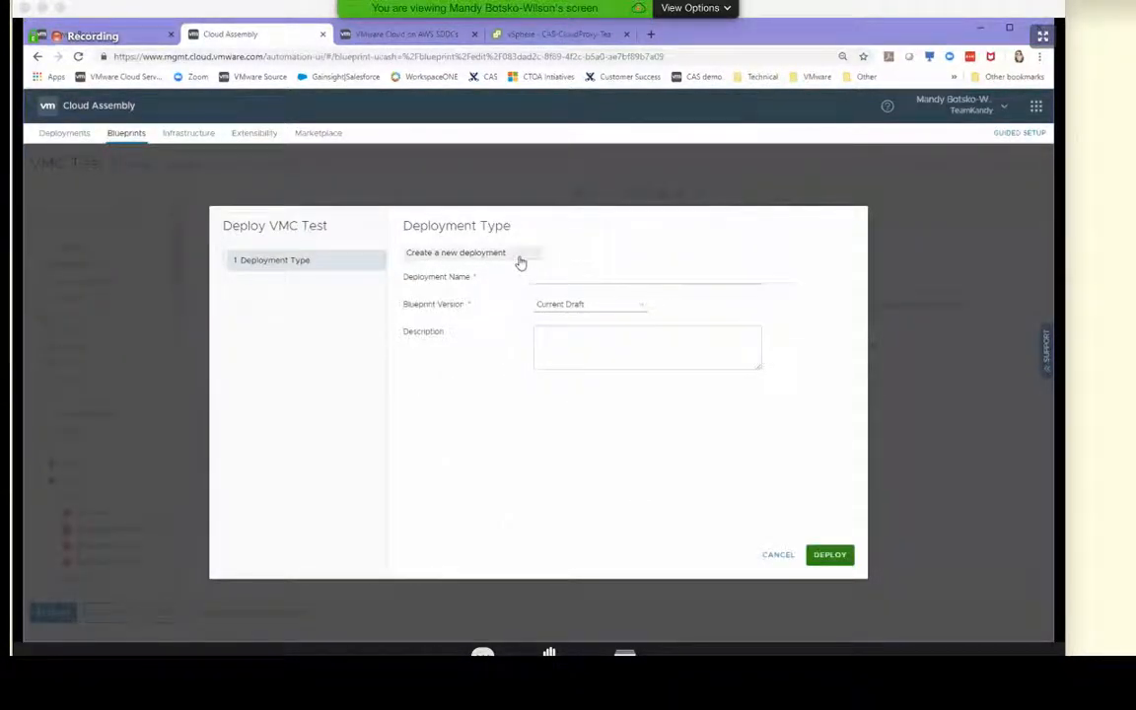
pyautogui.click(519, 260)
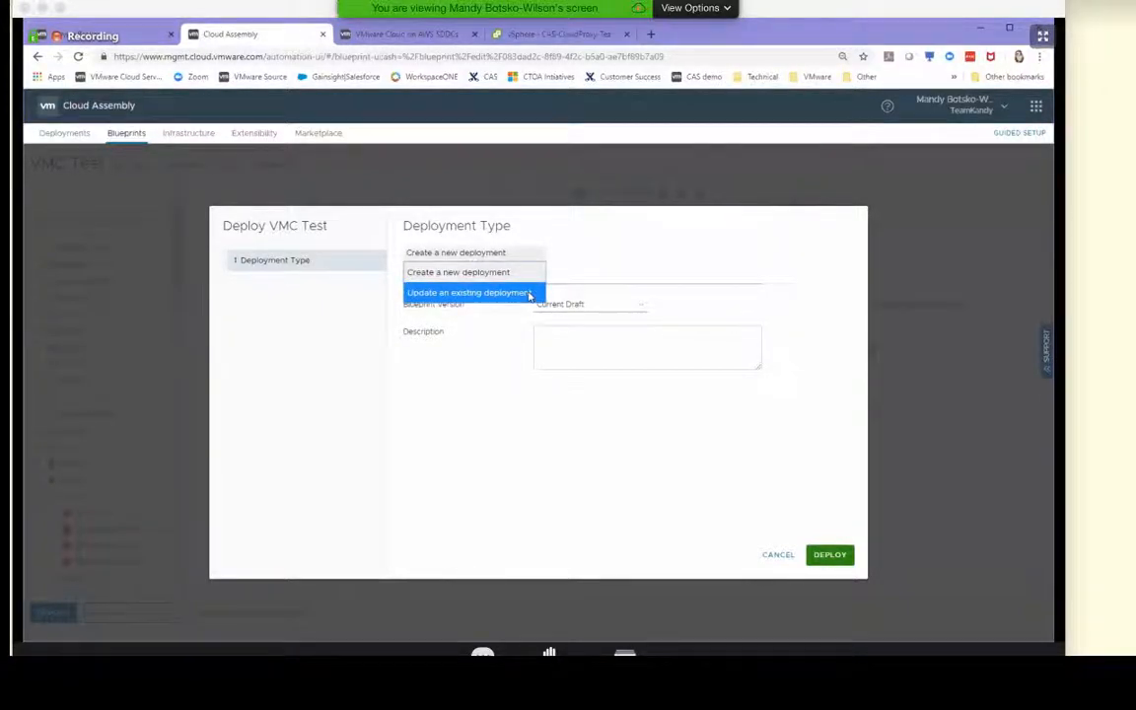
pyautogui.click(483, 291)
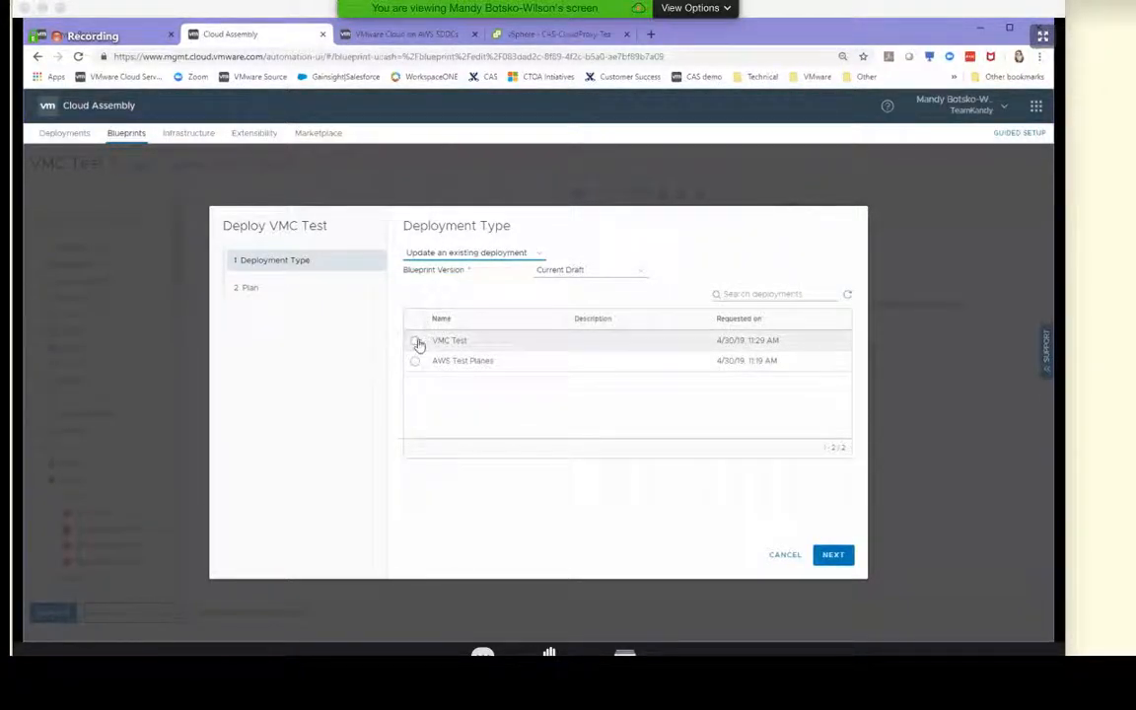
pyautogui.click(415, 341)
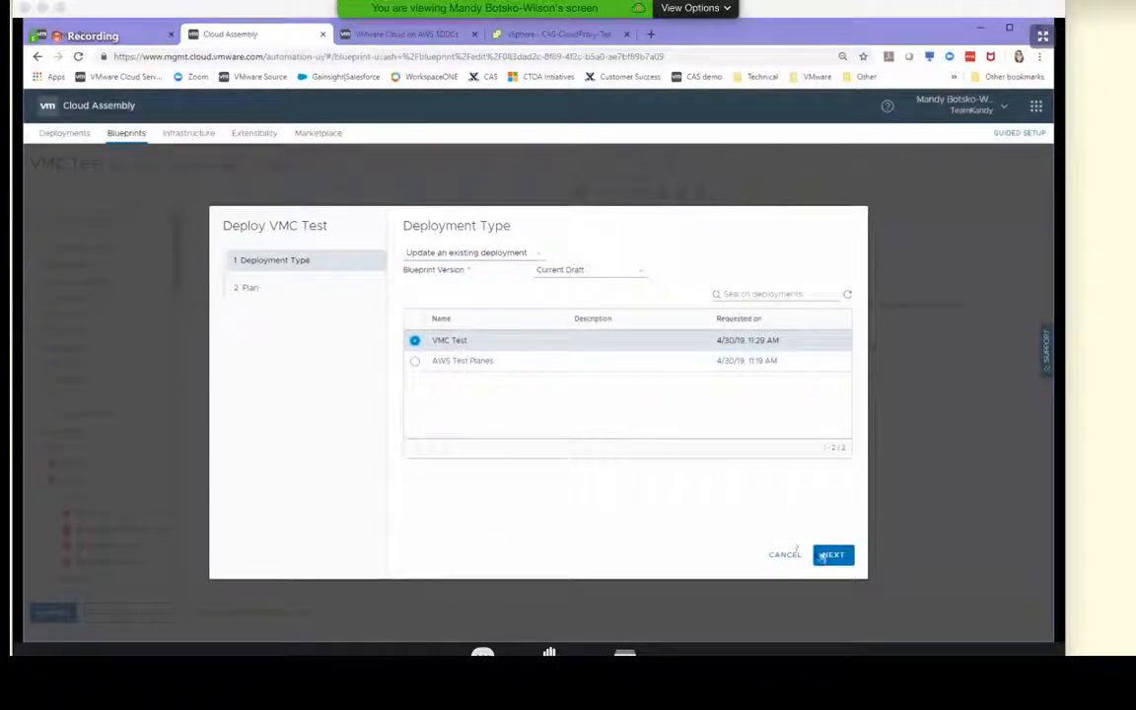
pyautogui.click(833, 556)
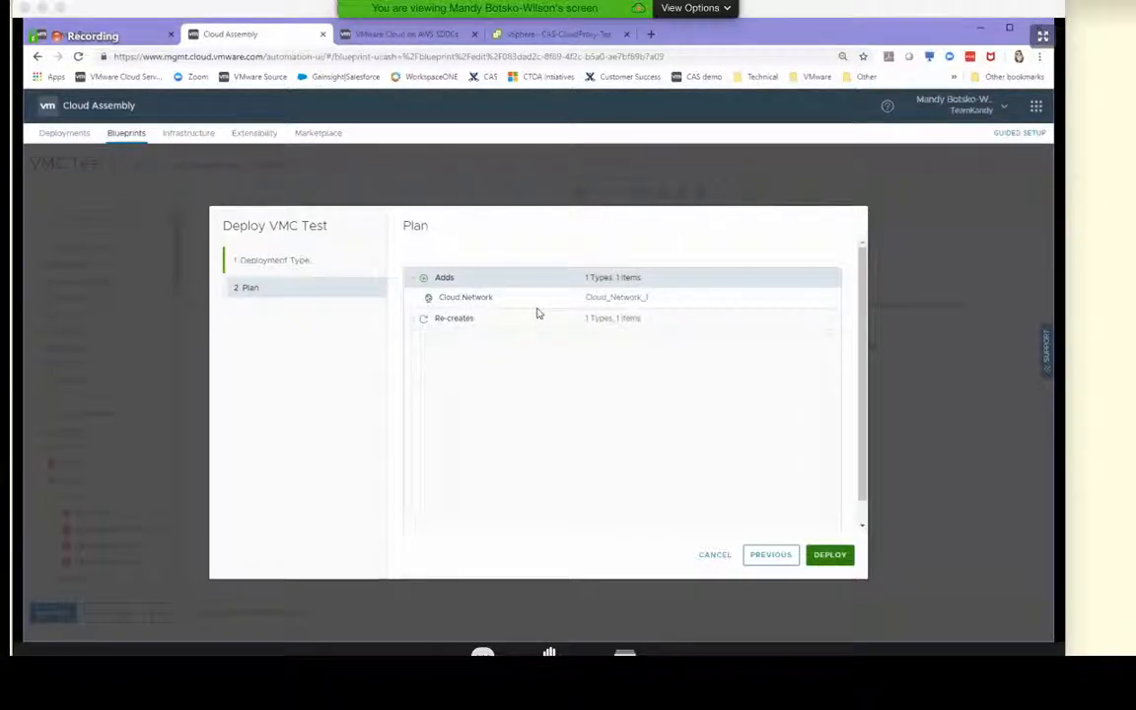
pyautogui.click(412, 326)
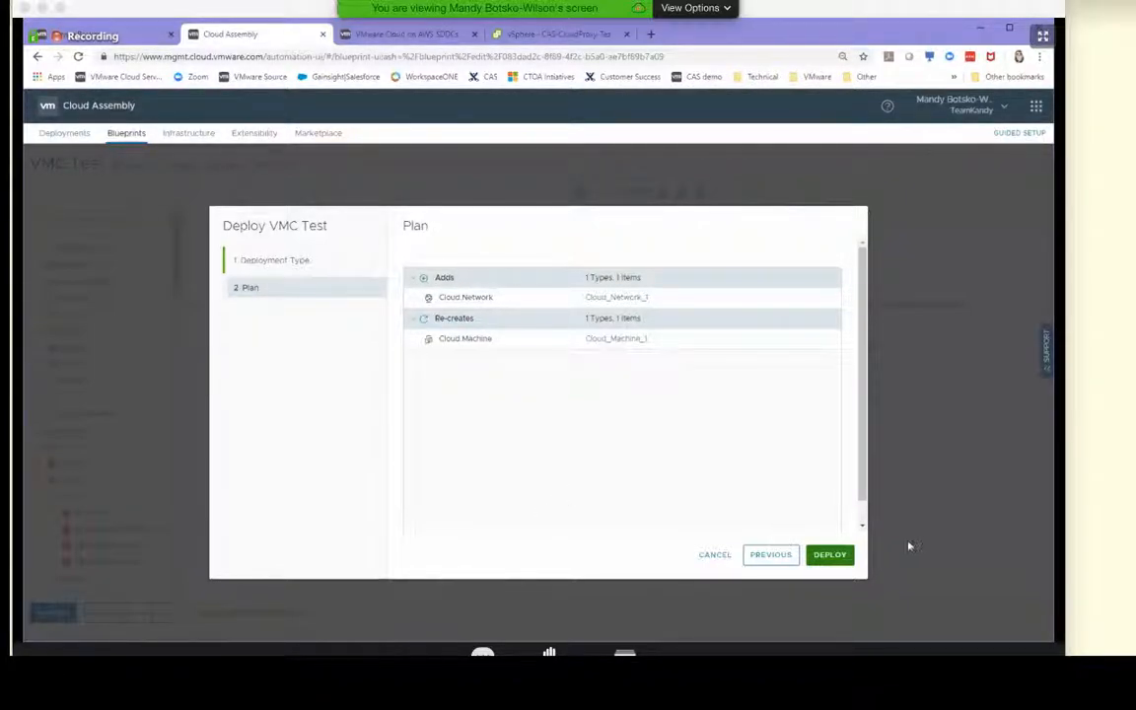
pyautogui.click(829, 554)
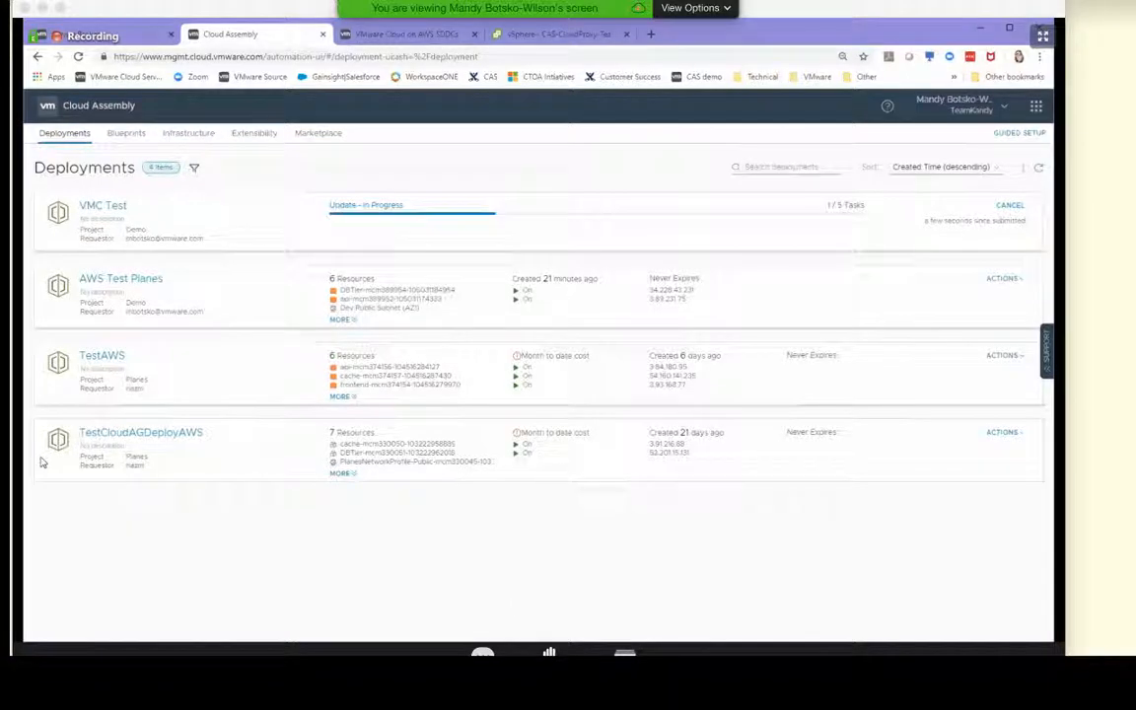
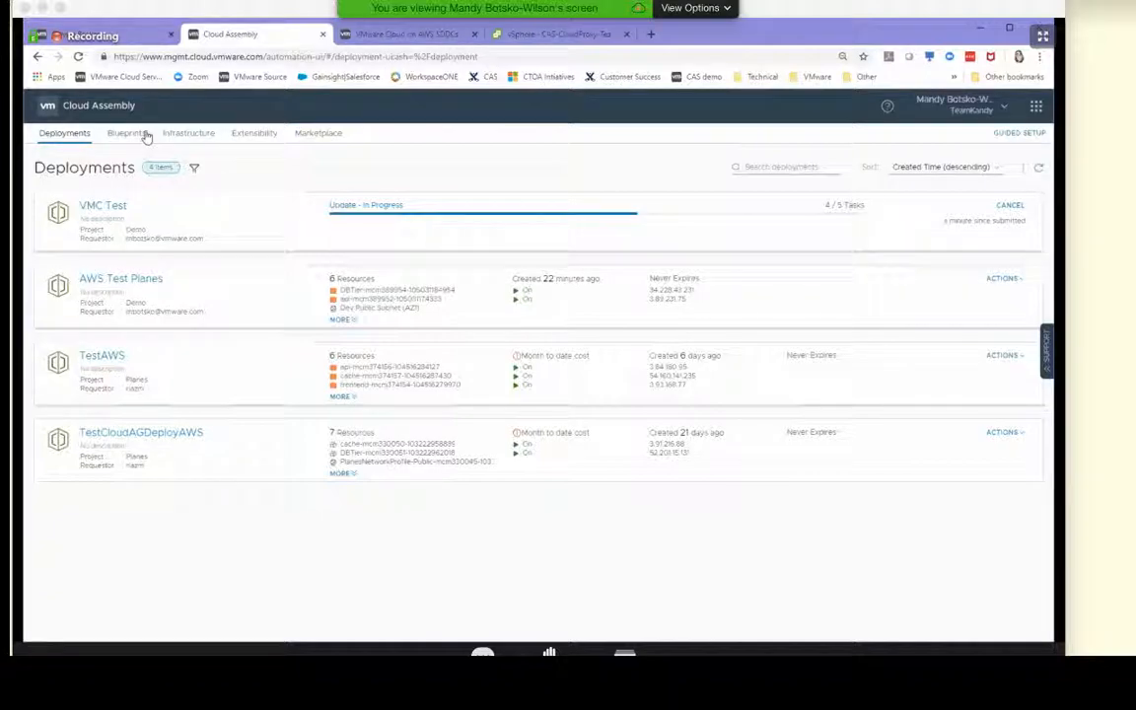
# Open the infrastructure Integrations page and review the configured integrations, including the MyVMware connection
pyautogui.click(192, 139)
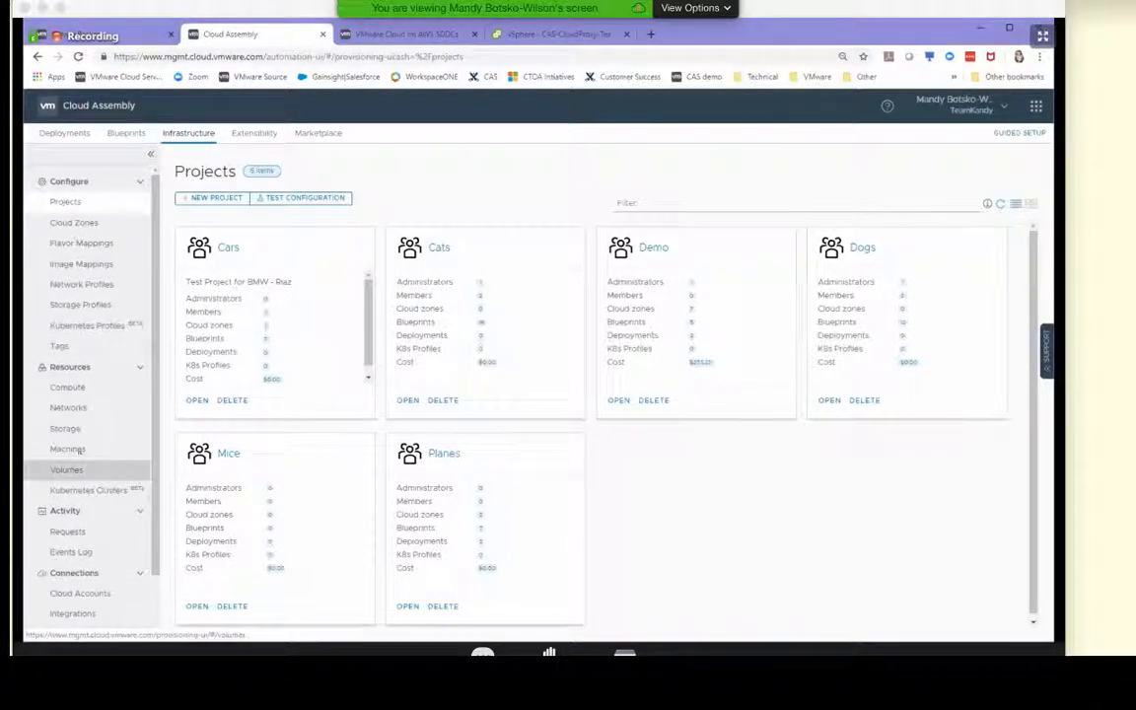
pyautogui.scroll(-1, 104, 431)
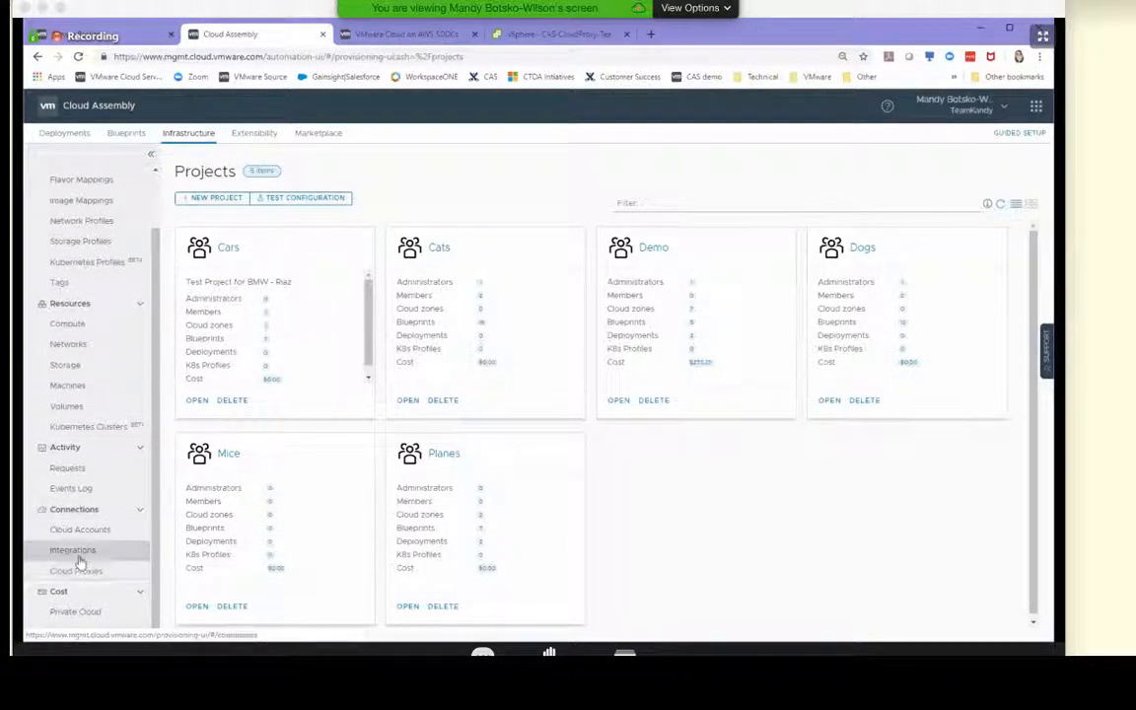
pyautogui.click(77, 550)
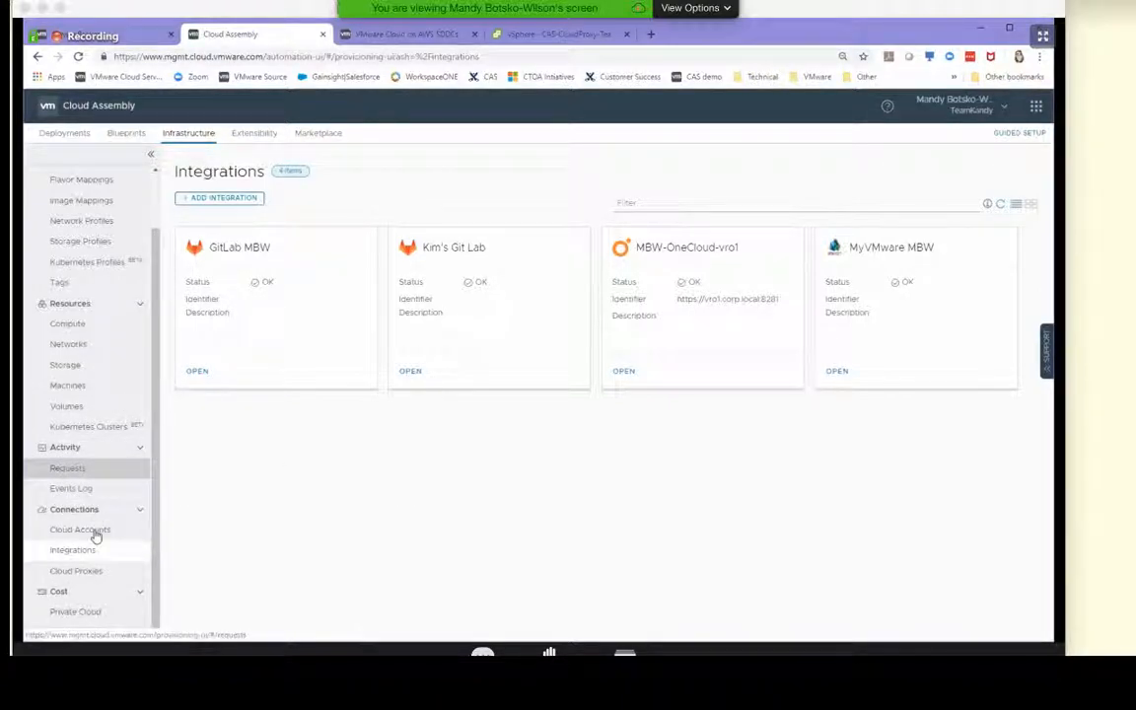
# Browse the Marketplace blueprints, loading the additional entries and pointing out the Hybrid RDS/EC2 WordPress blueprint
pyautogui.click(317, 136)
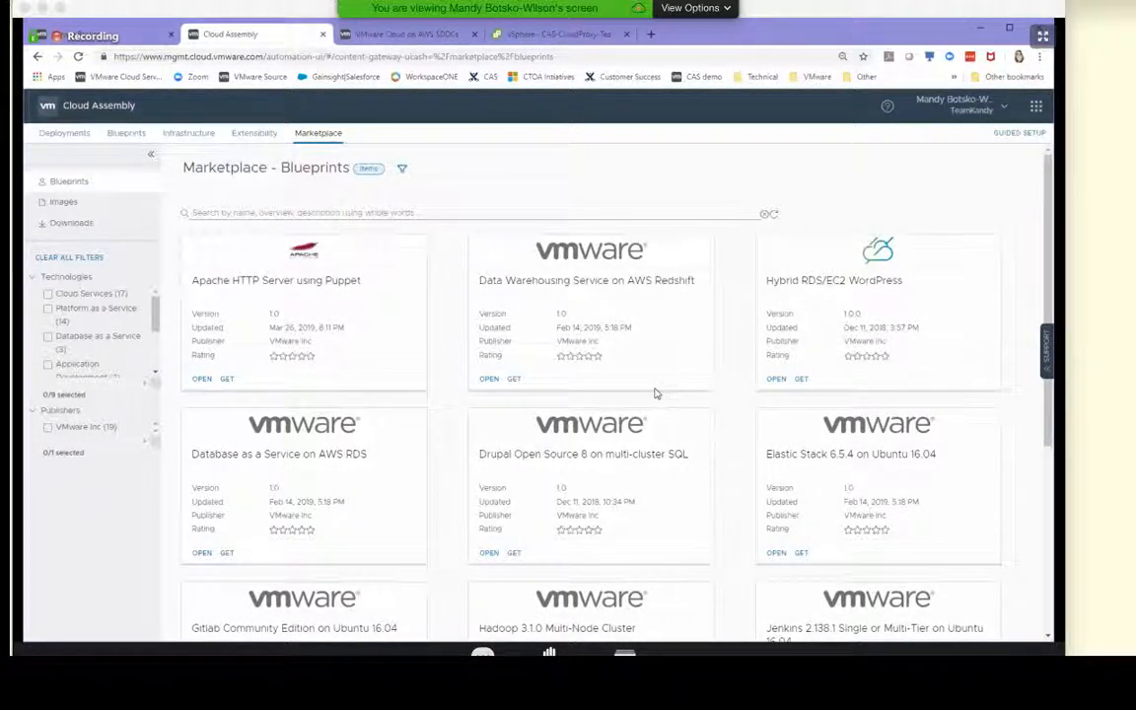
pyautogui.scroll(-2, 656, 393)
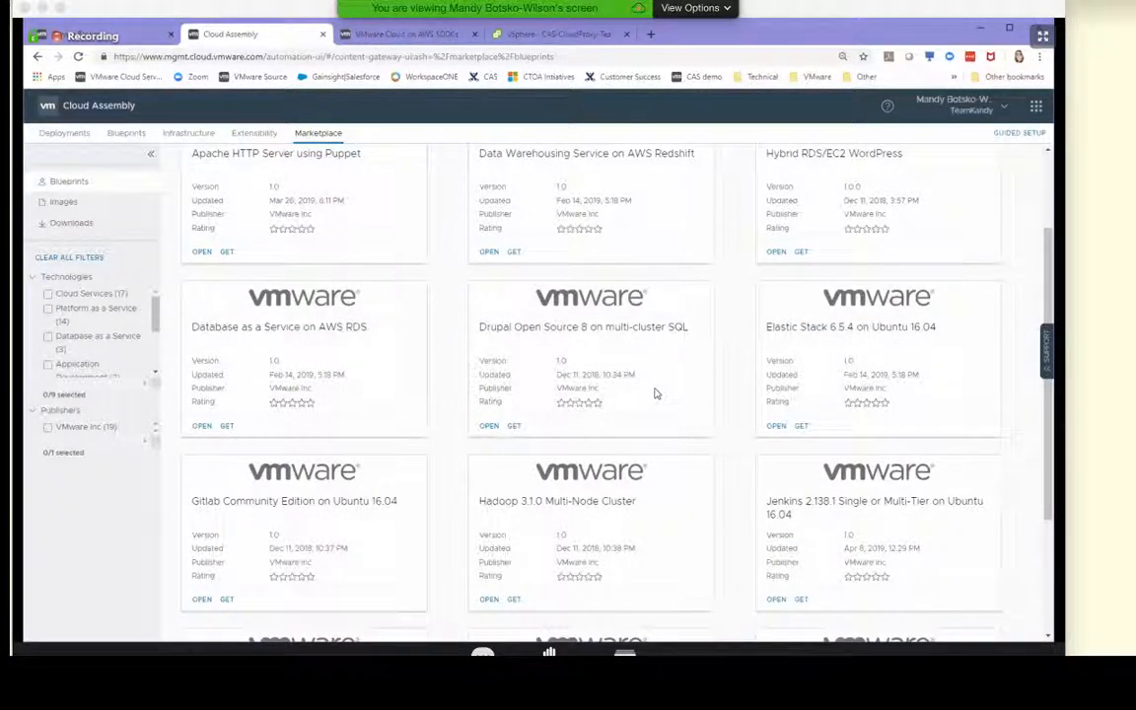
pyautogui.scroll(-3, 655, 393)
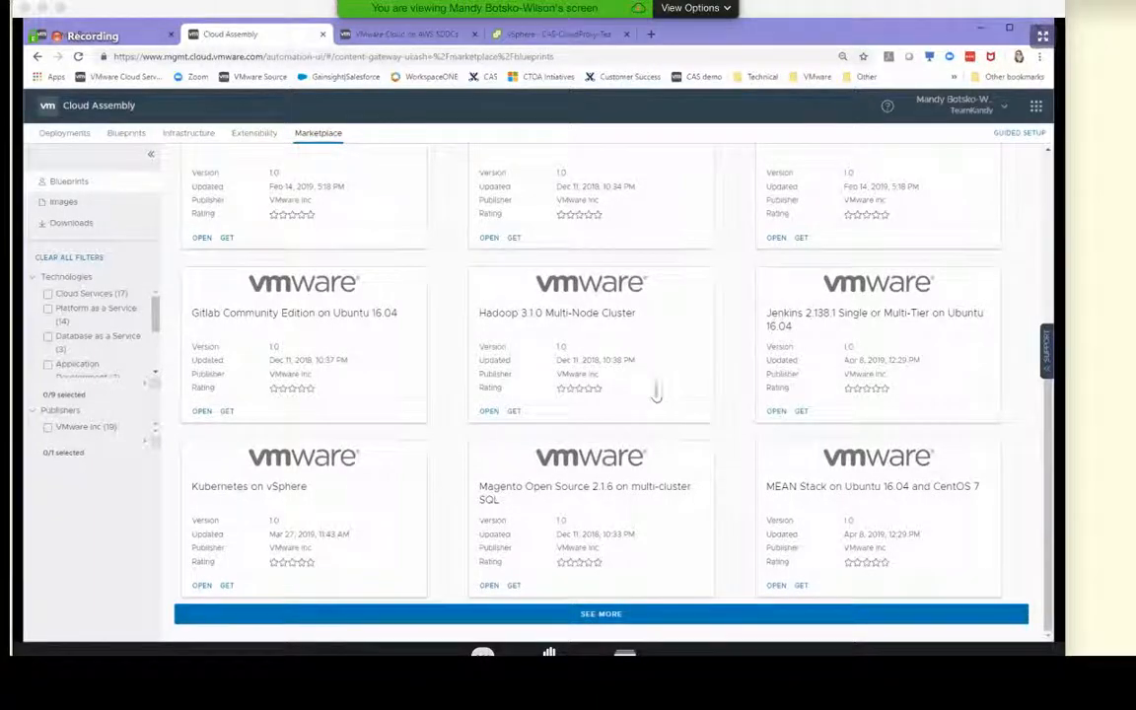
pyautogui.click(632, 614)
pyautogui.scroll(-4, 632, 474)
pyautogui.scroll(-1, 631, 470)
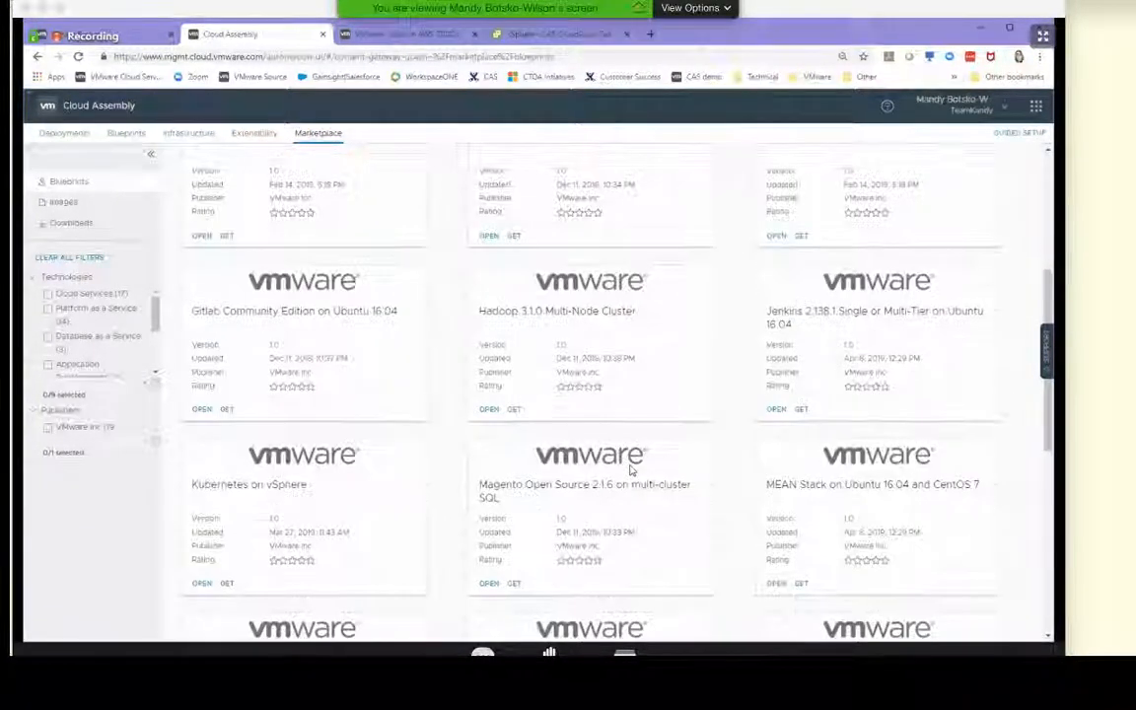
pyautogui.scroll(5, 678, 455)
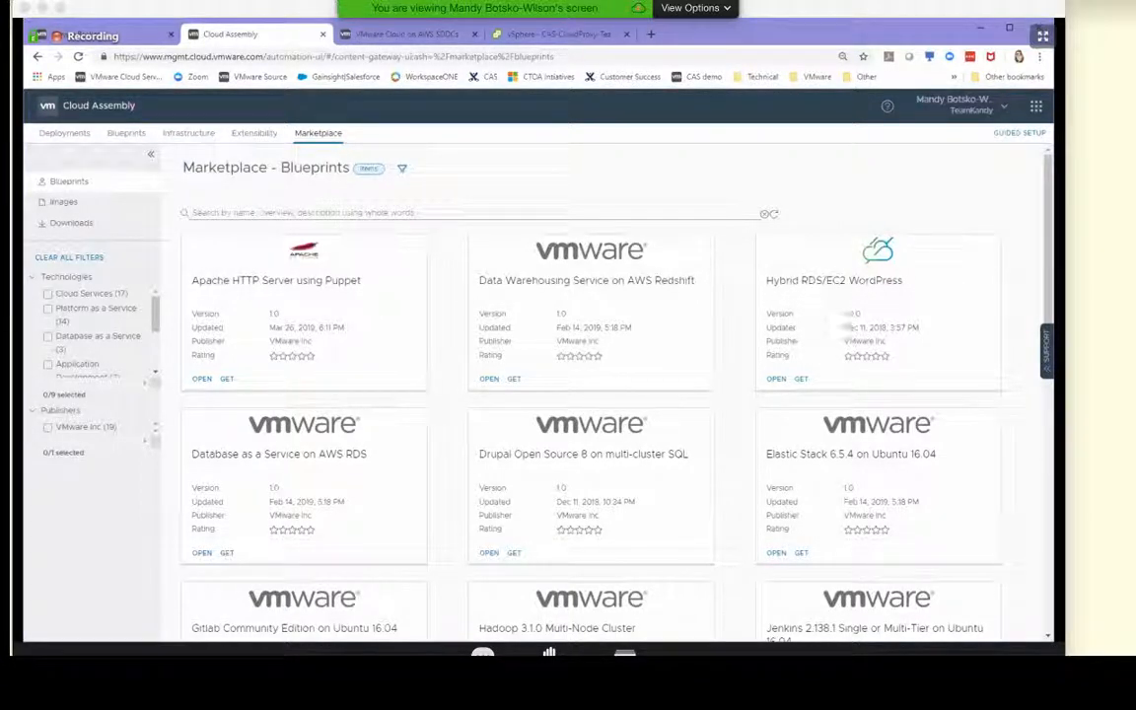
pyautogui.moveTo(768, 279); pyautogui.dragTo(917, 287)
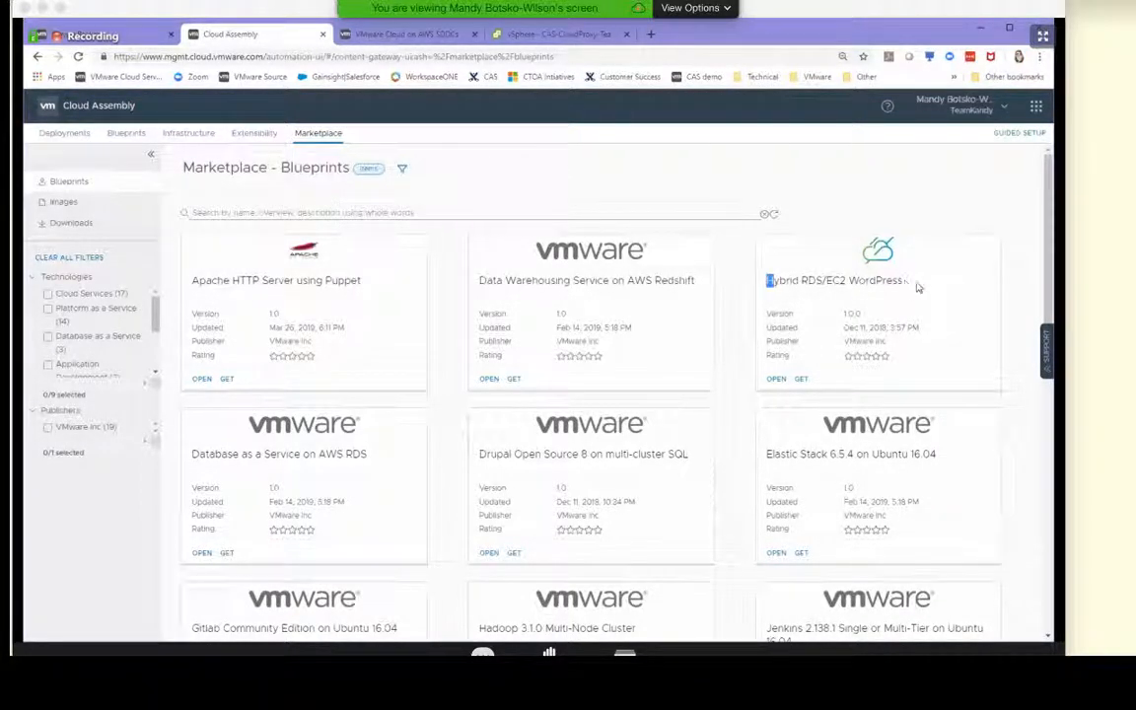
pyautogui.click(952, 321)
# Get the Wordpress Basic blueprint from the Marketplace, accepting its license agreement and adding it to the Demo project
pyautogui.scroll(-3, 340, 384)
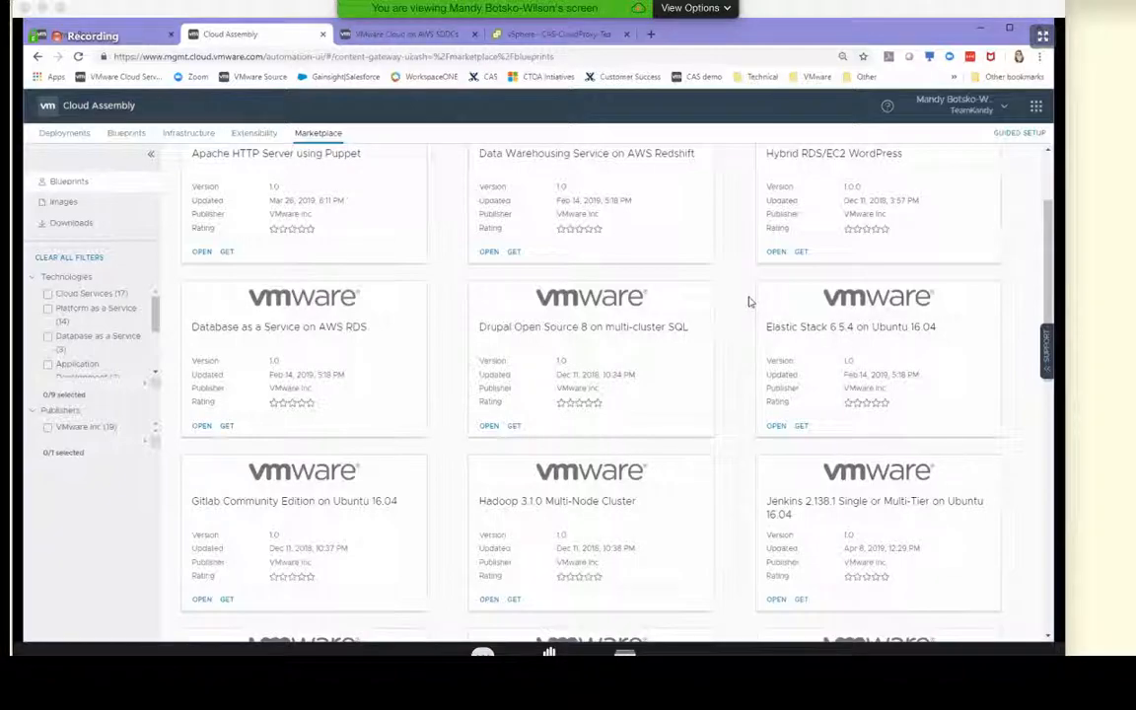
pyautogui.scroll(-10, 853, 380)
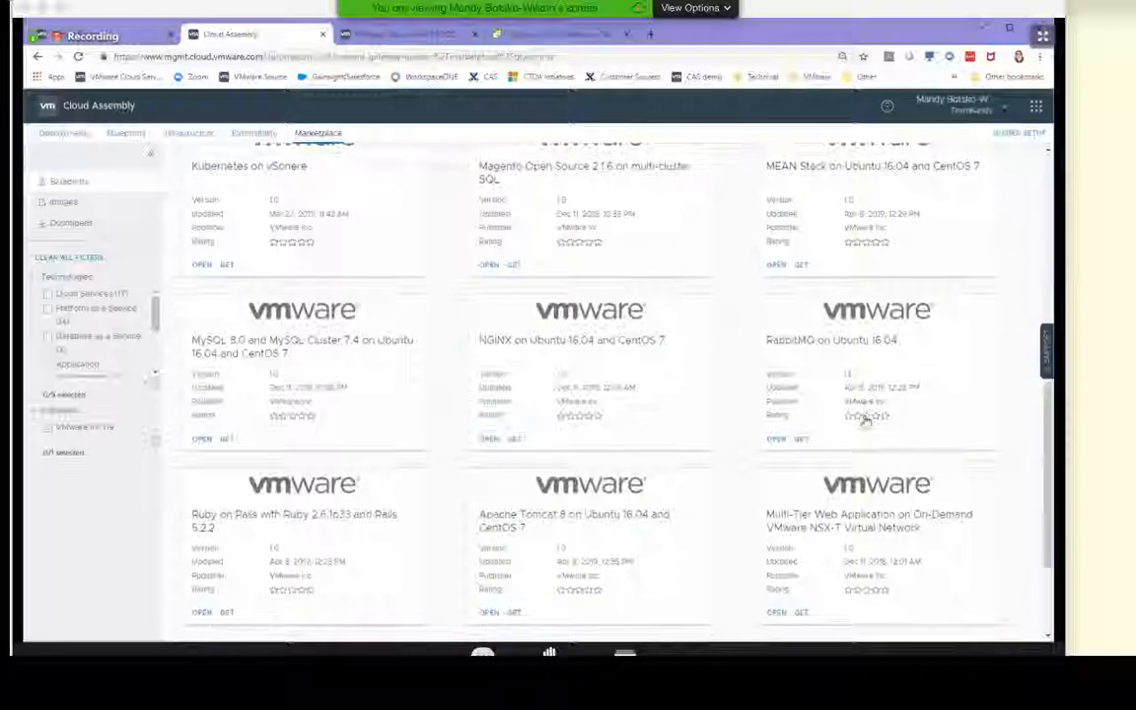
pyautogui.scroll(-2, 865, 422)
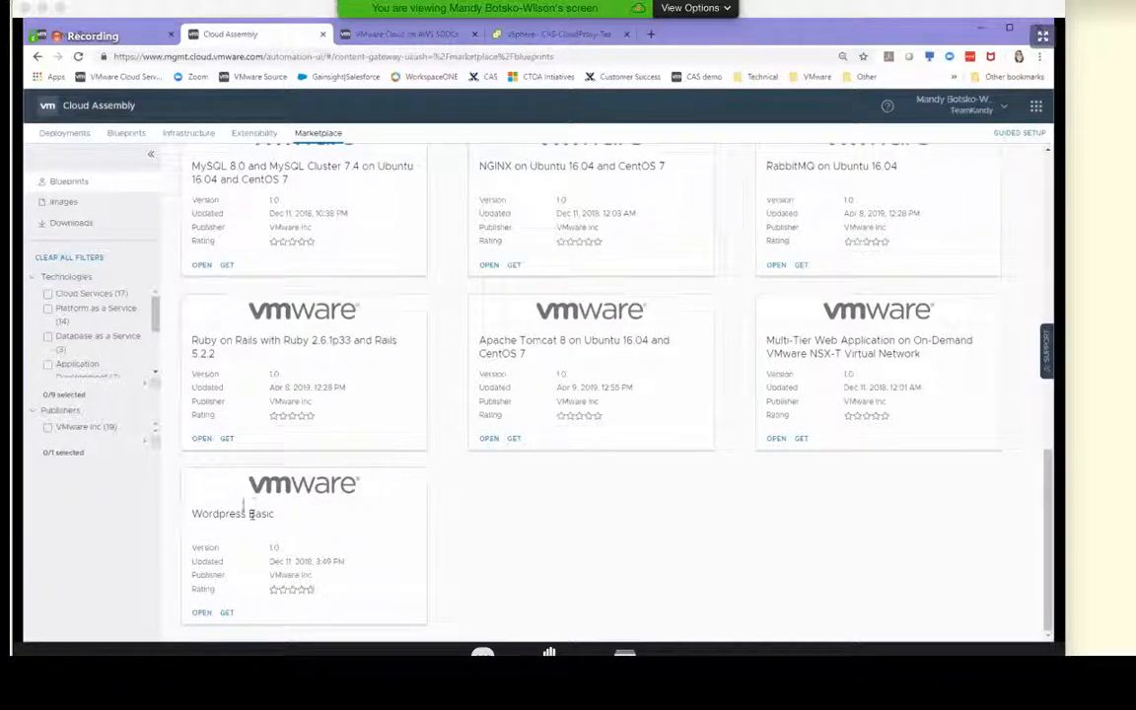
pyautogui.click(226, 614)
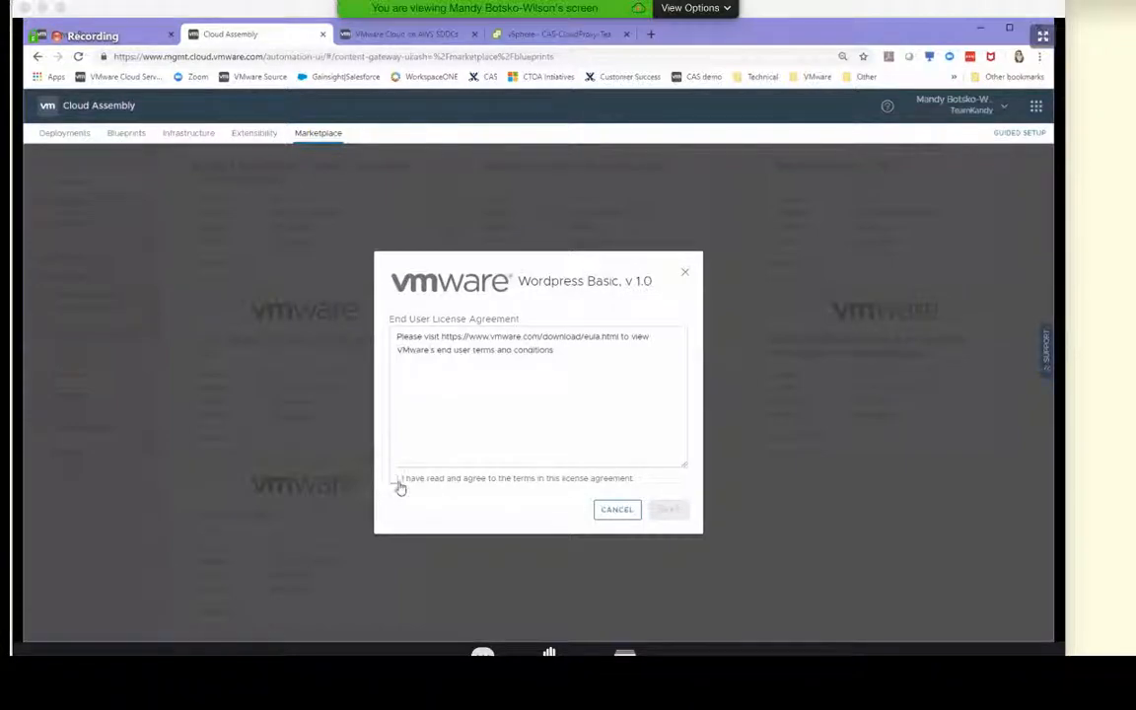
pyautogui.click(396, 480)
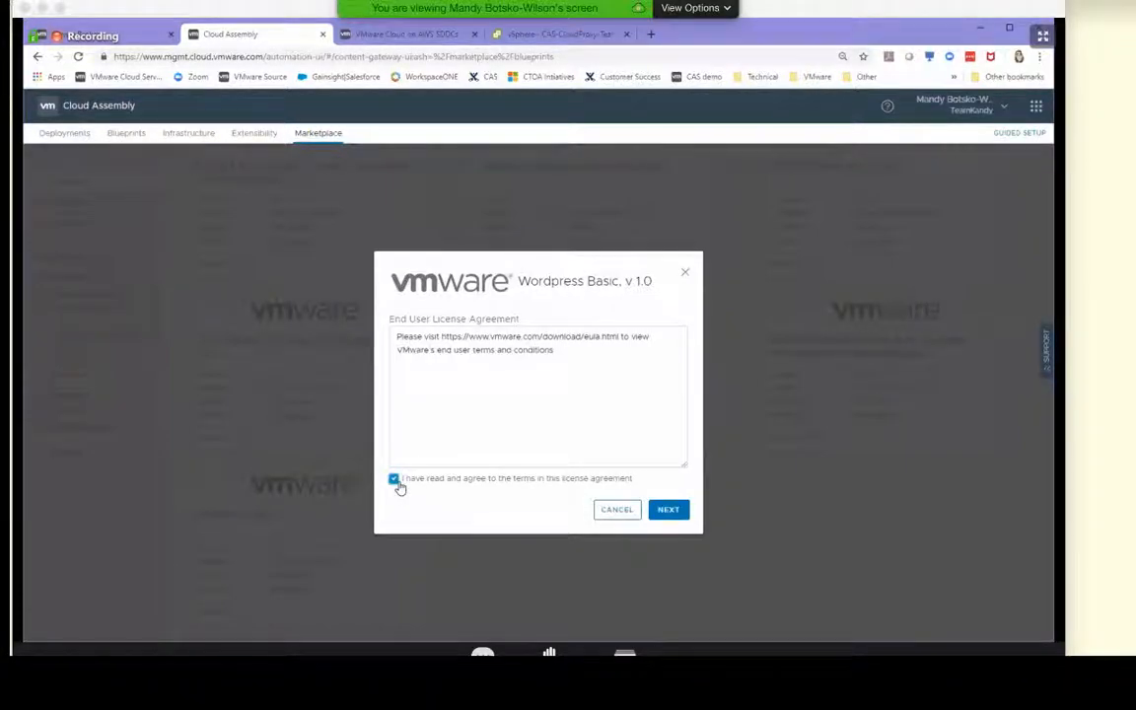
pyautogui.click(669, 509)
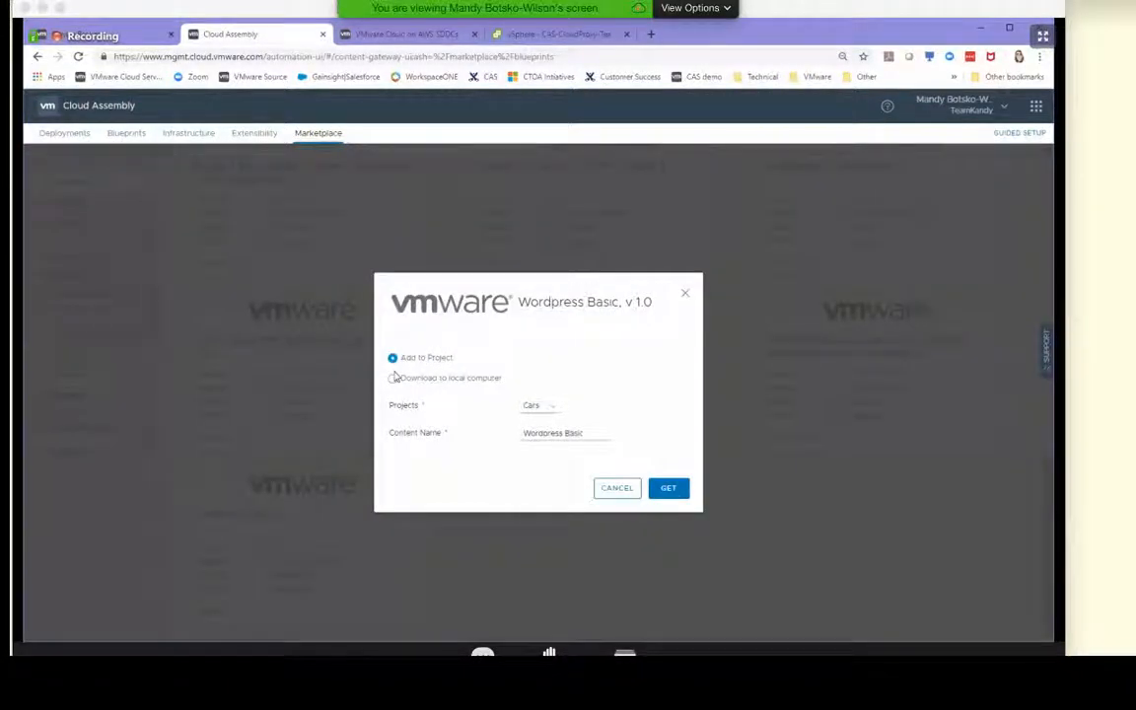
pyautogui.click(545, 411)
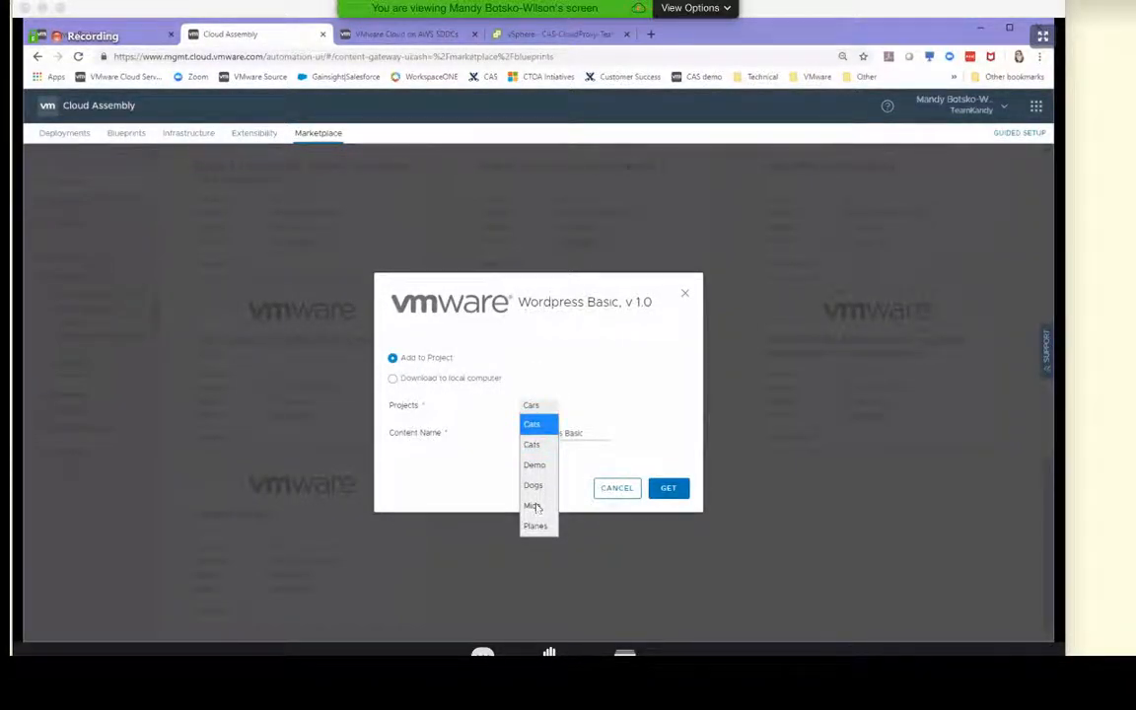
pyautogui.click(534, 464)
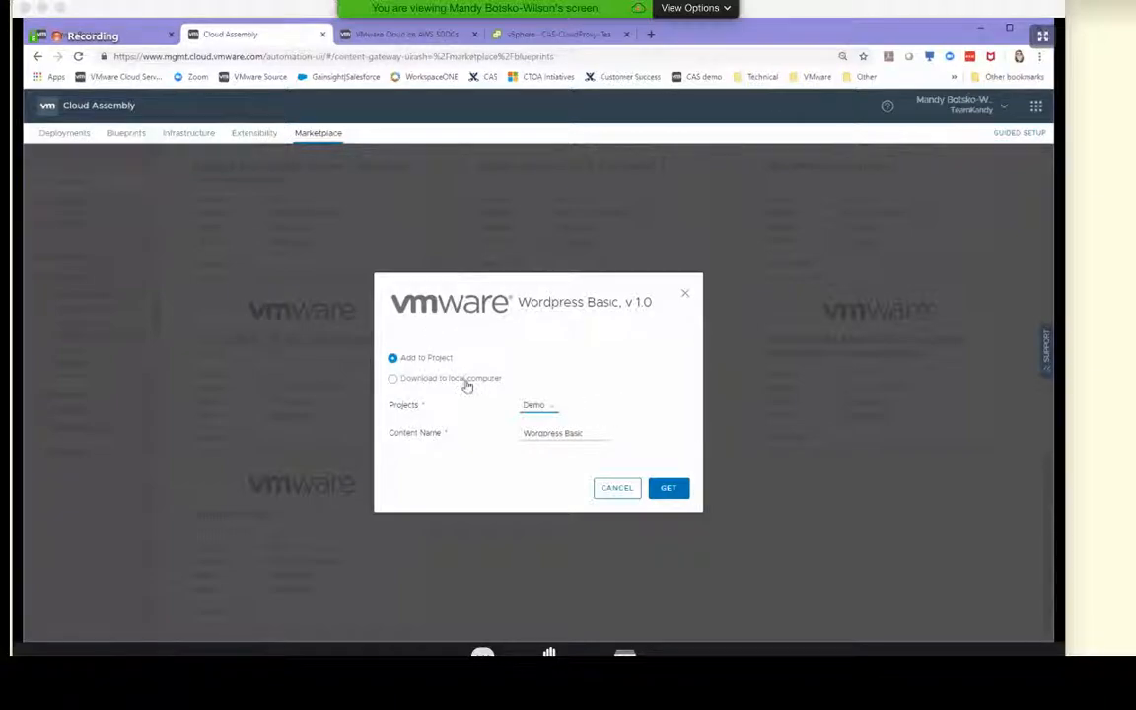
pyautogui.click(666, 490)
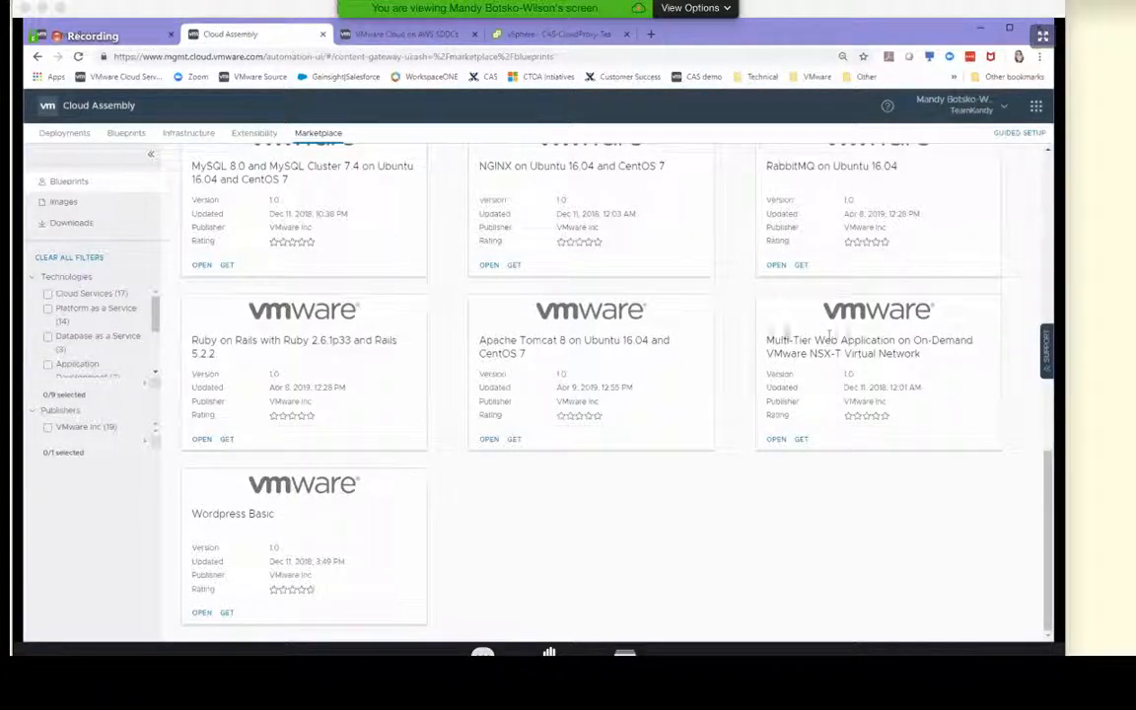
# Download the Multi-Tier Web Application on On-Demand VMware NSX-T Virtual Network blueprint to the local computer, accepting its license agreement
pyautogui.click(795, 440)
pyautogui.click(439, 479)
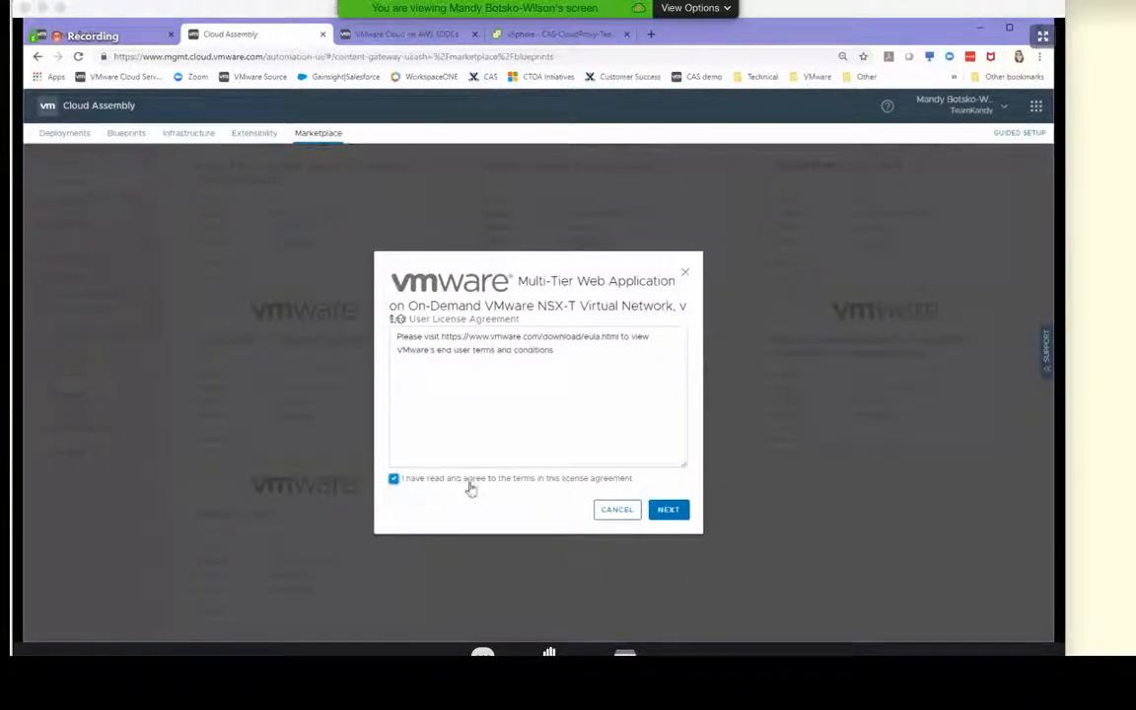
pyautogui.click(675, 511)
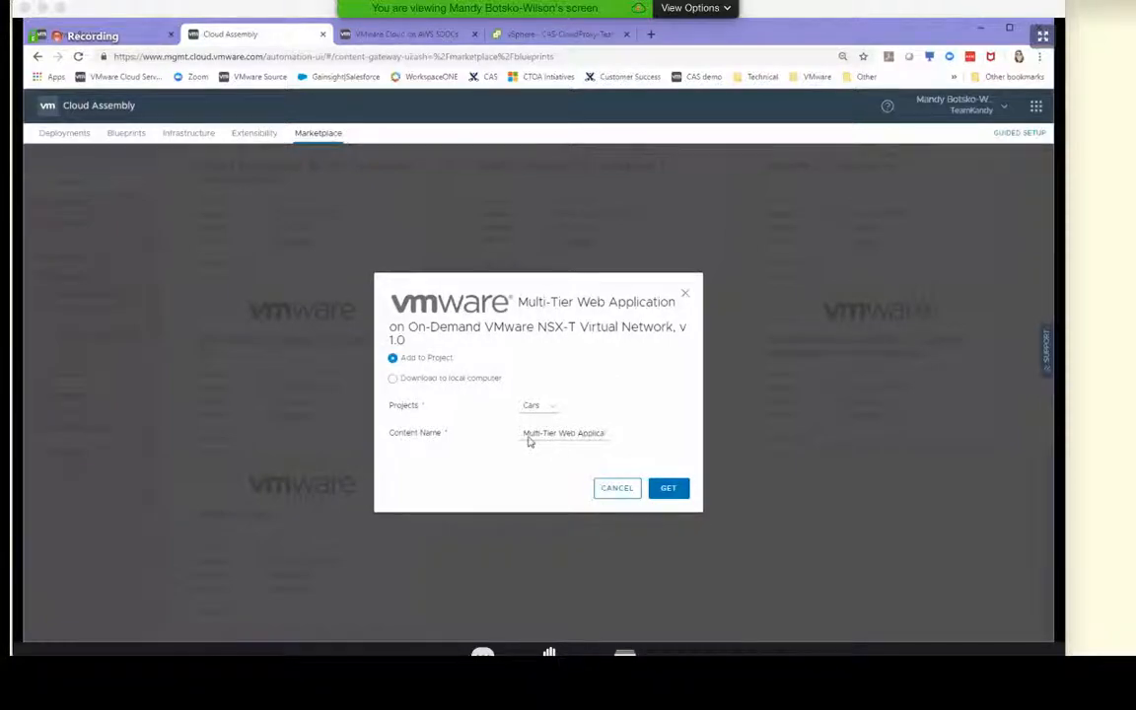
pyautogui.click(431, 381)
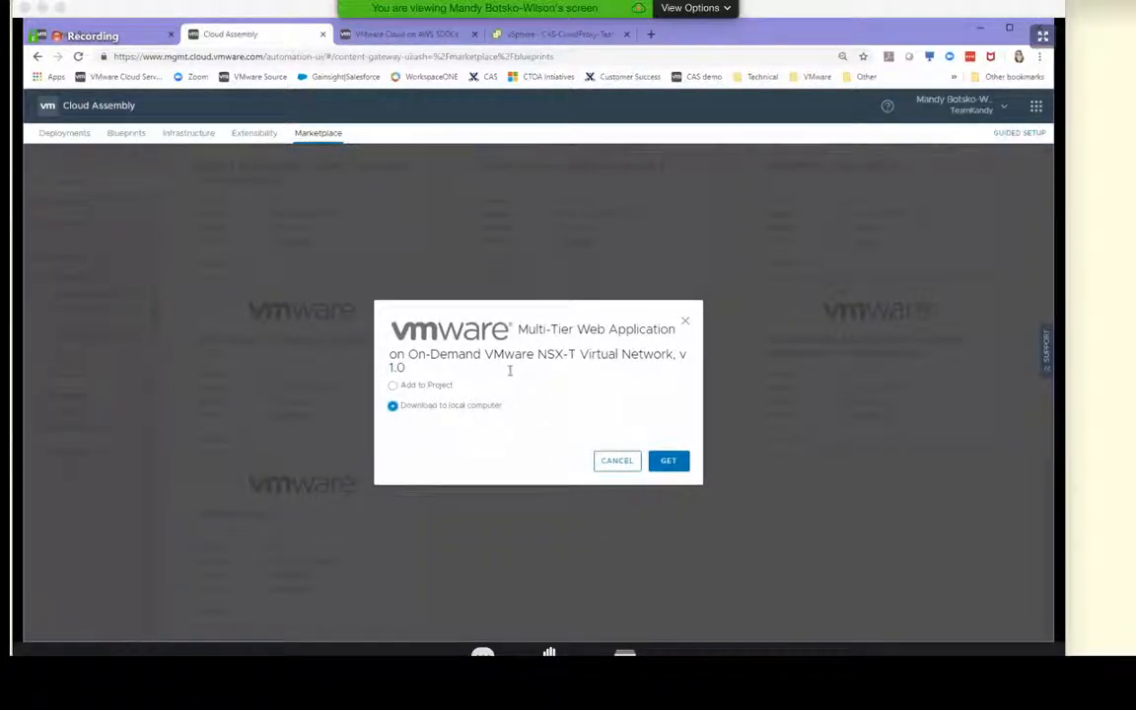
pyautogui.click(670, 462)
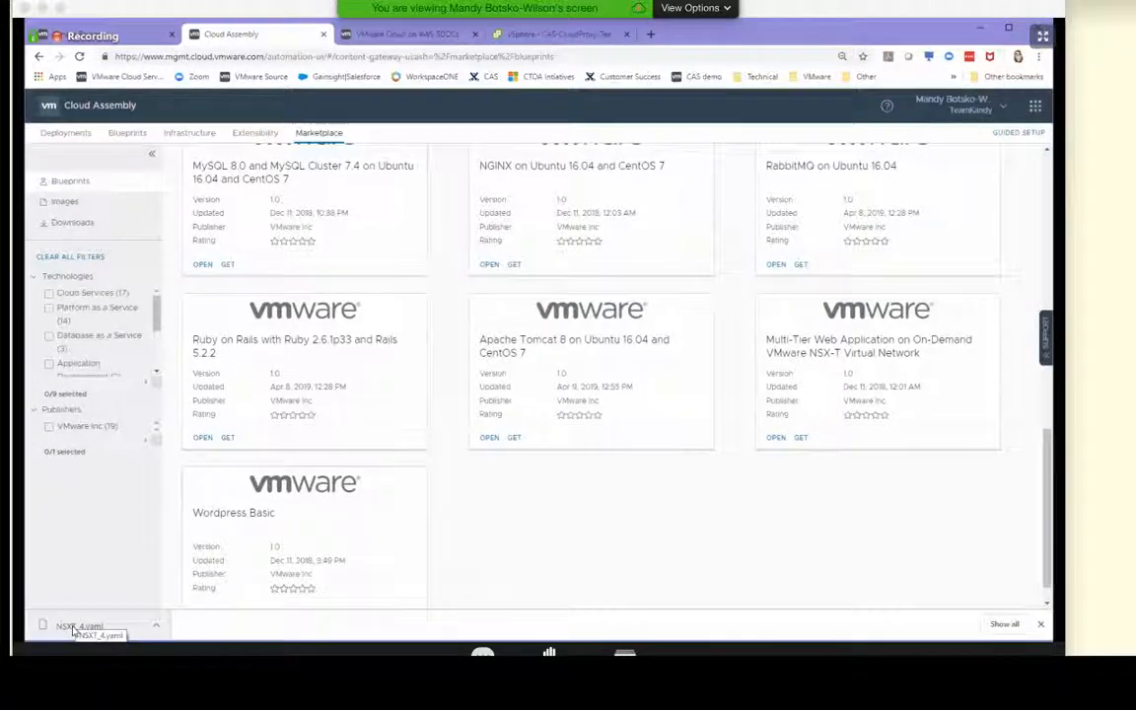
# Open the downloaded NSXT_4.yaml file in Notepad++ and read through its resources down to the int_net and ext_net networks
pyautogui.click(74, 631)
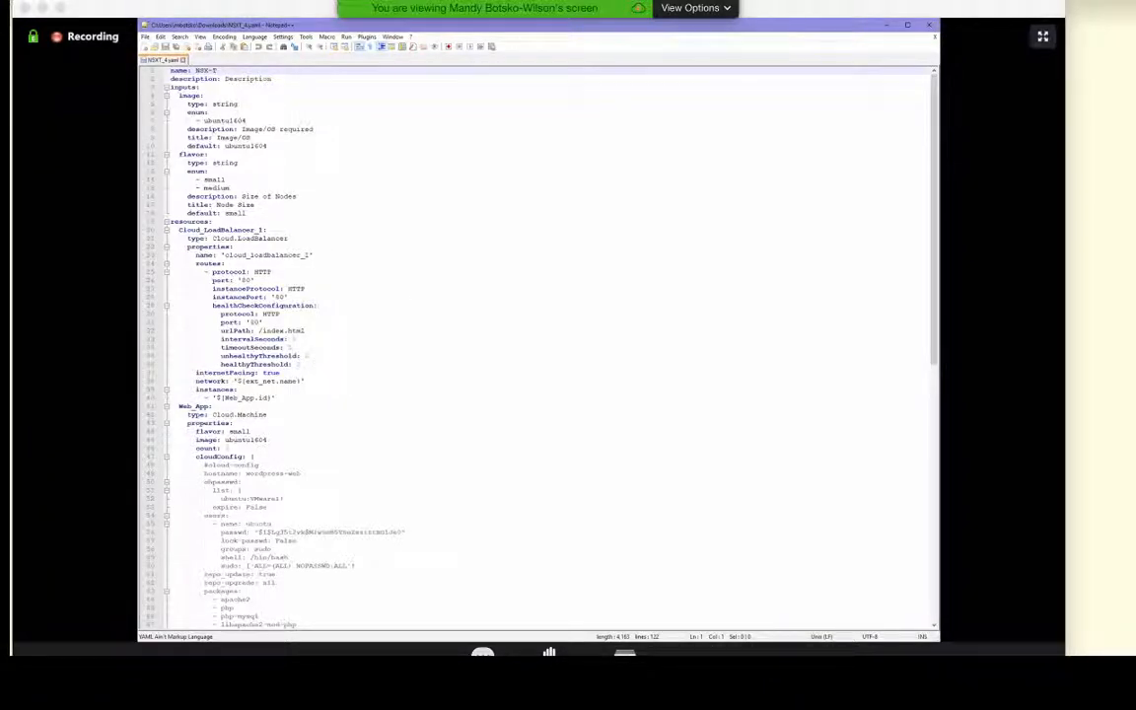
pyautogui.click(206, 78)
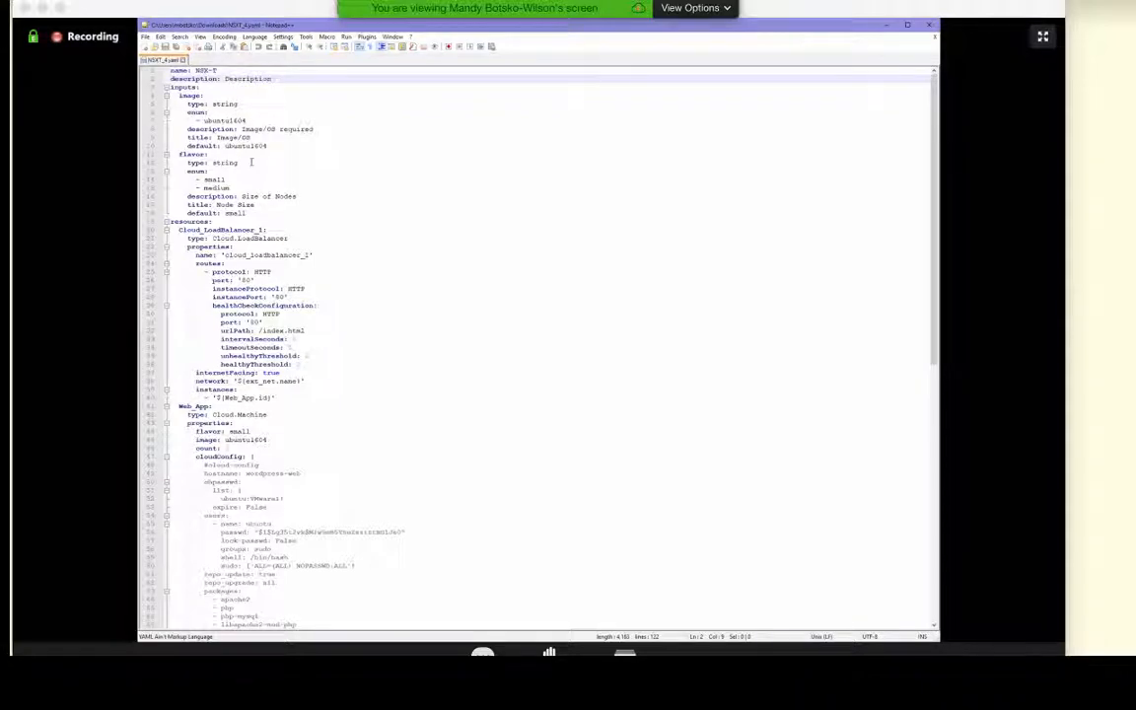
pyautogui.scroll(-11, 296, 281)
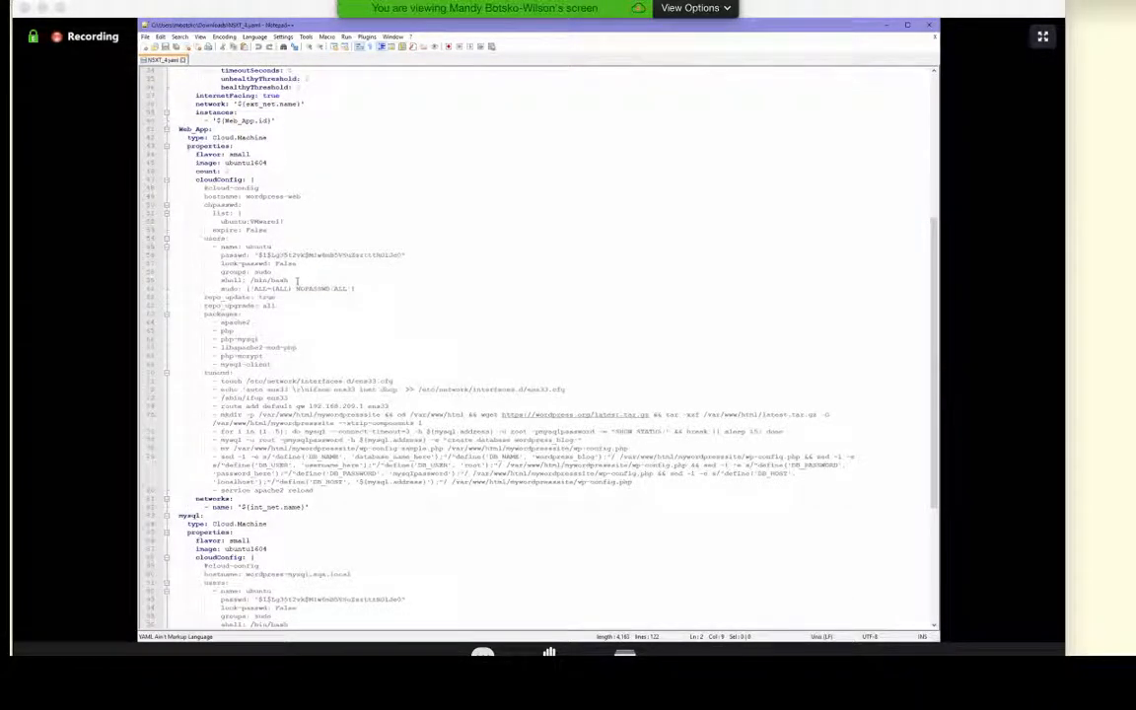
pyautogui.scroll(-9, 305, 296)
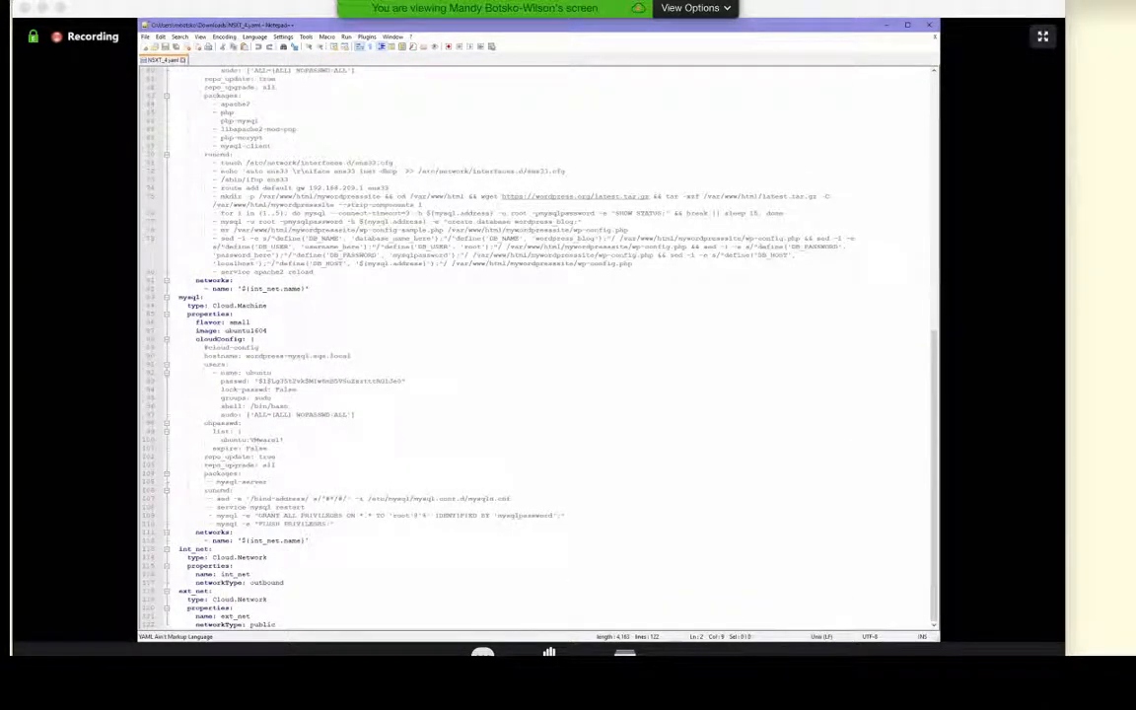
pyautogui.click(290, 449)
pyautogui.click(310, 507)
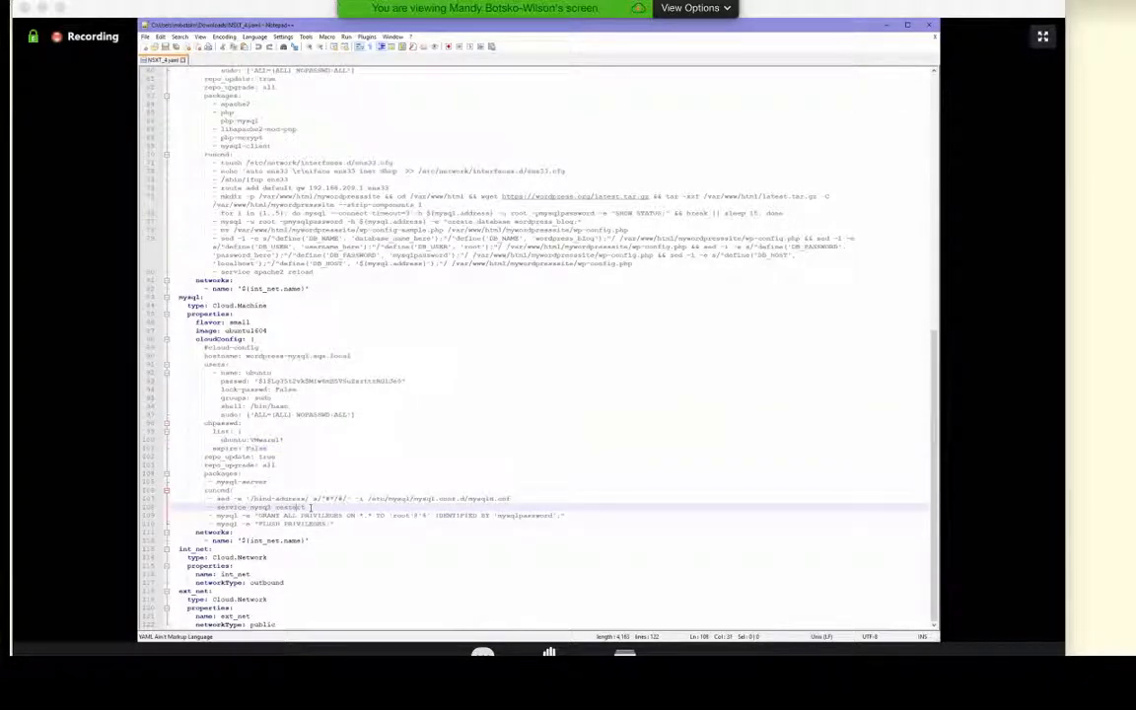
pyautogui.click(246, 574)
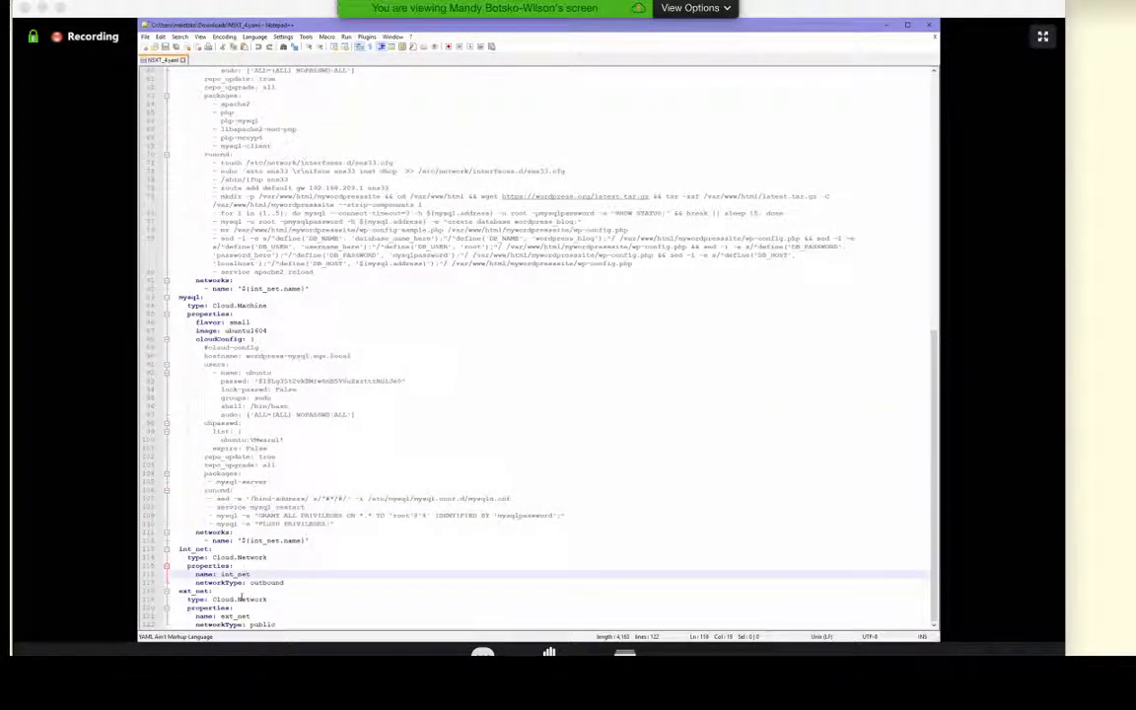
# Check where the ubuntu1604 image is used in the YAML inputs and resources, and close Notepad++
pyautogui.scroll(14, 341, 566)
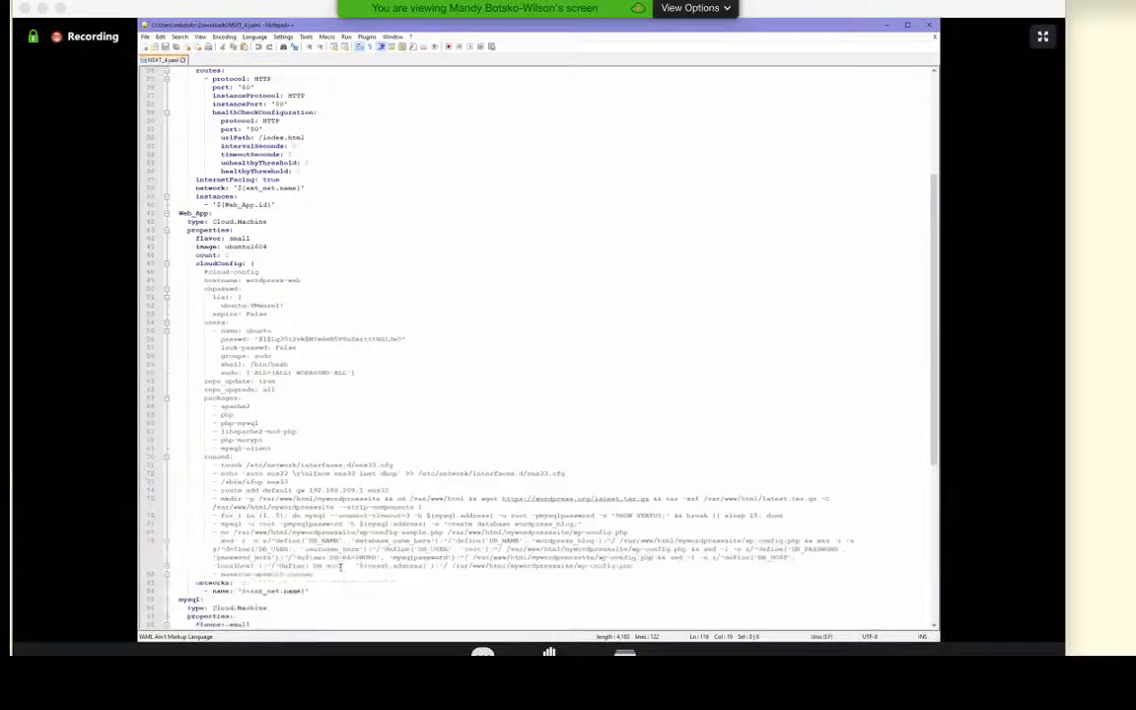
pyautogui.scroll(6, 340, 566)
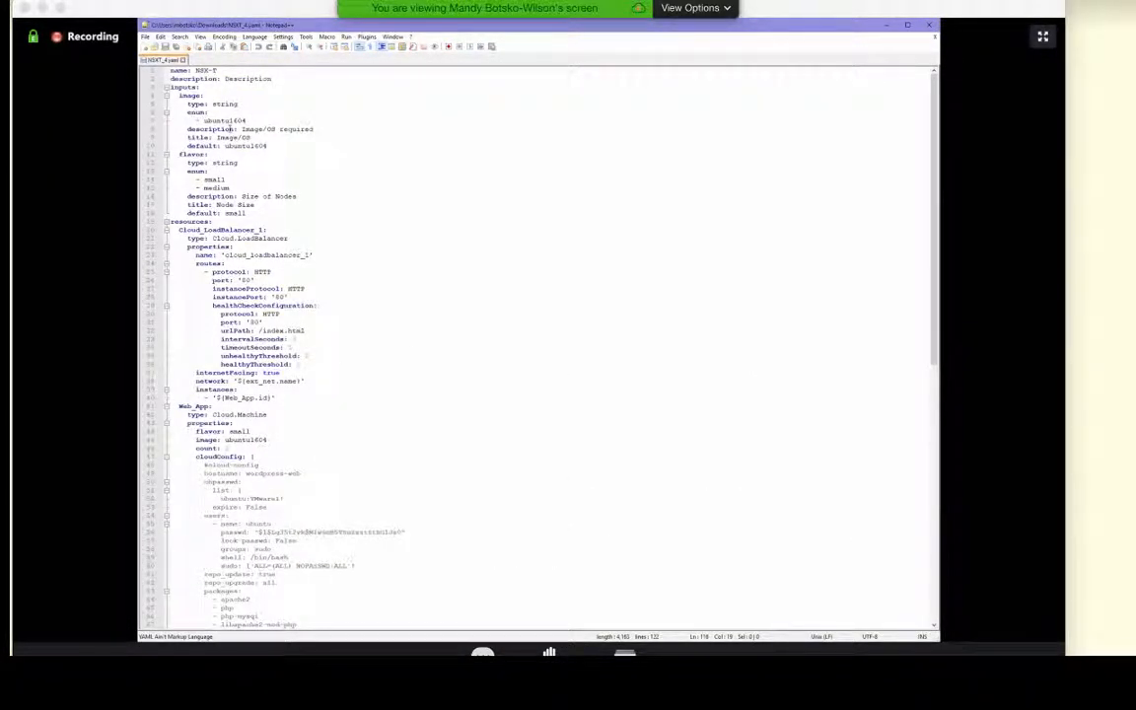
pyautogui.doubleClick(207, 120)
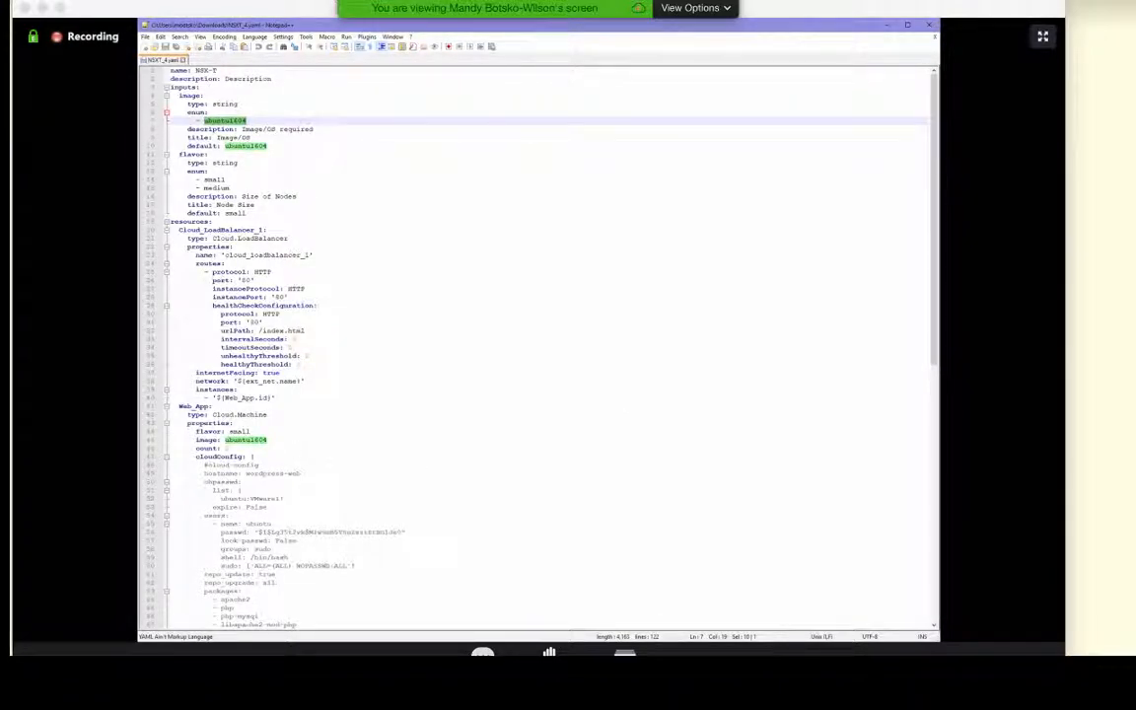
pyautogui.click(930, 25)
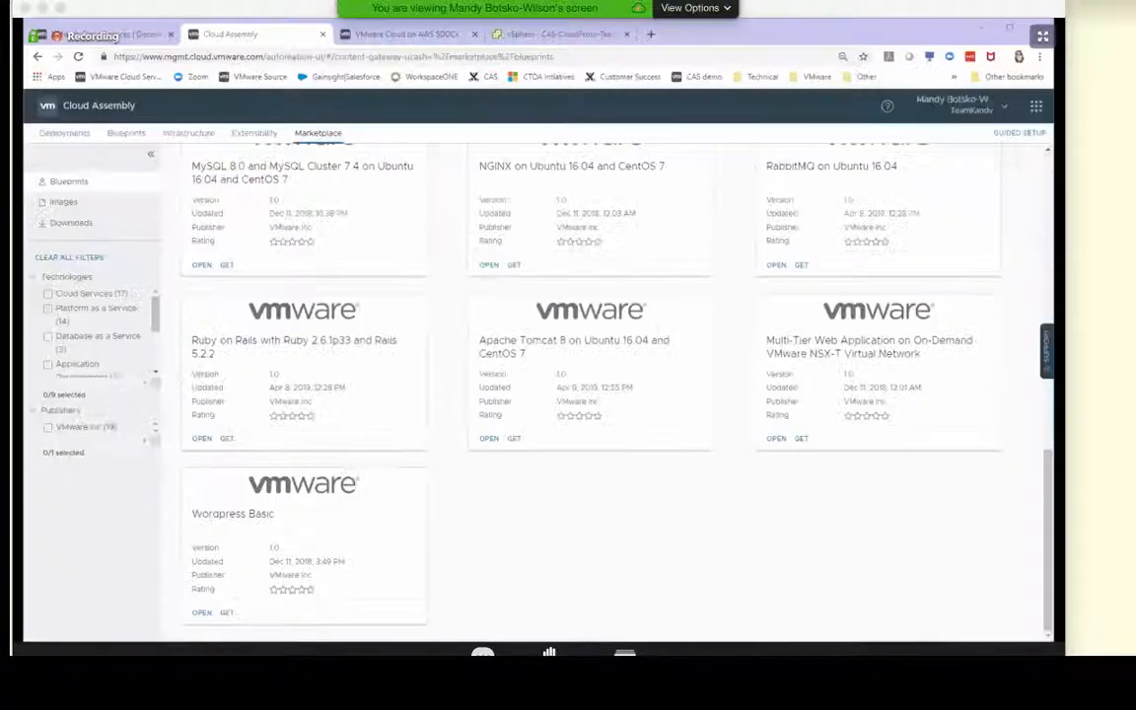
# Switch to the blueprints area and close the VMC Test blueprint to return to the Demo project's blueprint list
pyautogui.click(126, 135)
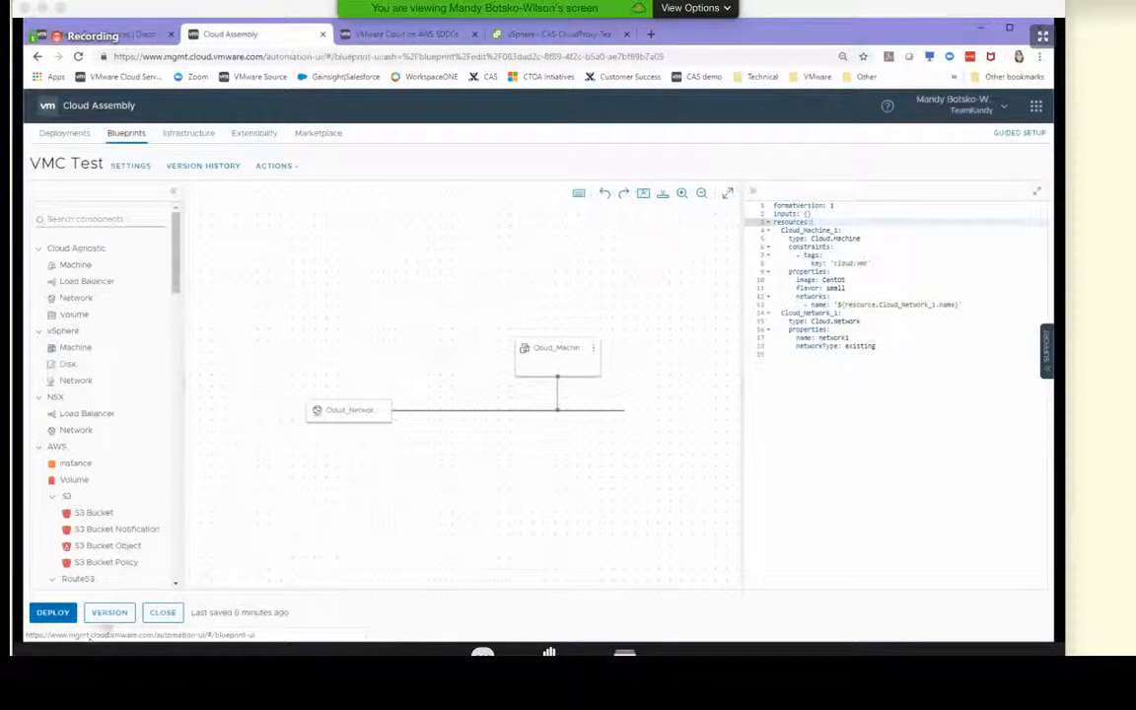
pyautogui.click(159, 612)
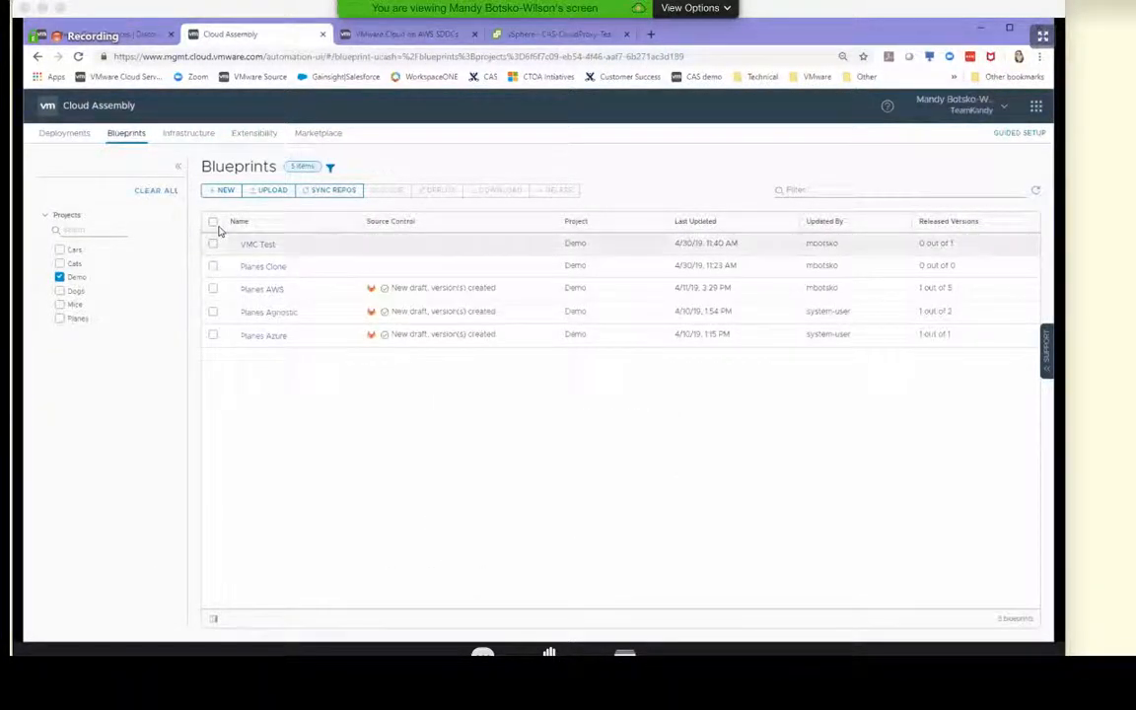
# Start a blueprint upload named NSX-T Example and assign it to the Demo project
pyautogui.click(271, 195)
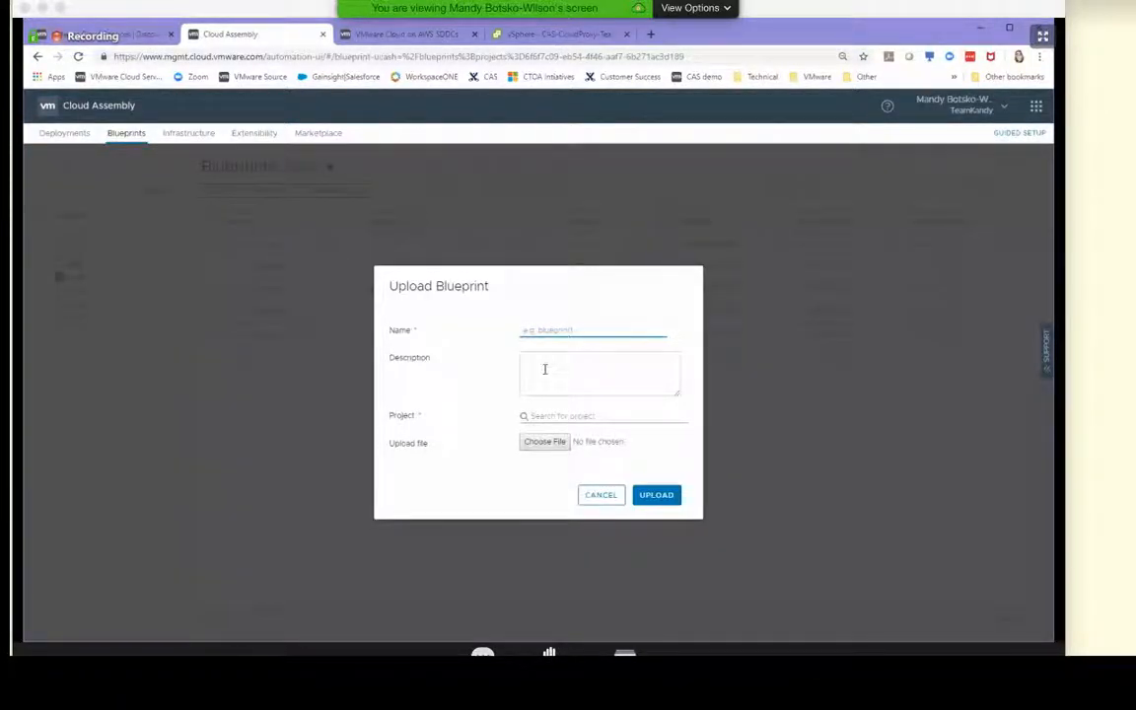
pyautogui.write('NSX-T Example')
pyautogui.click(560, 416)
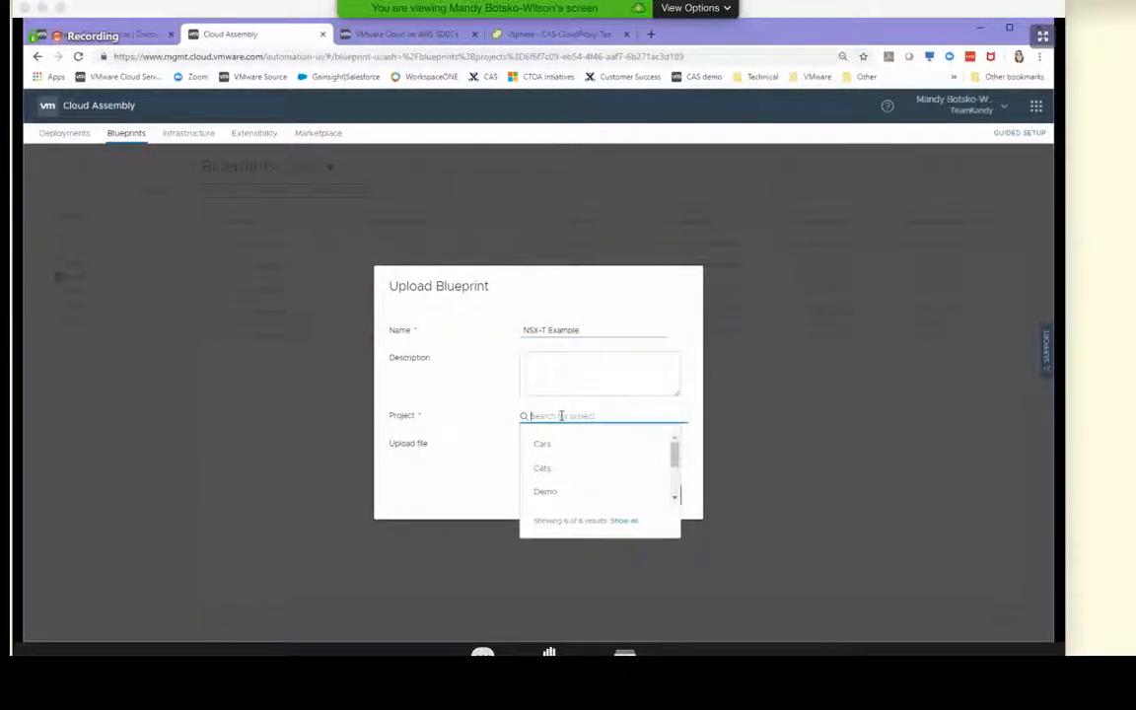
pyautogui.click(545, 490)
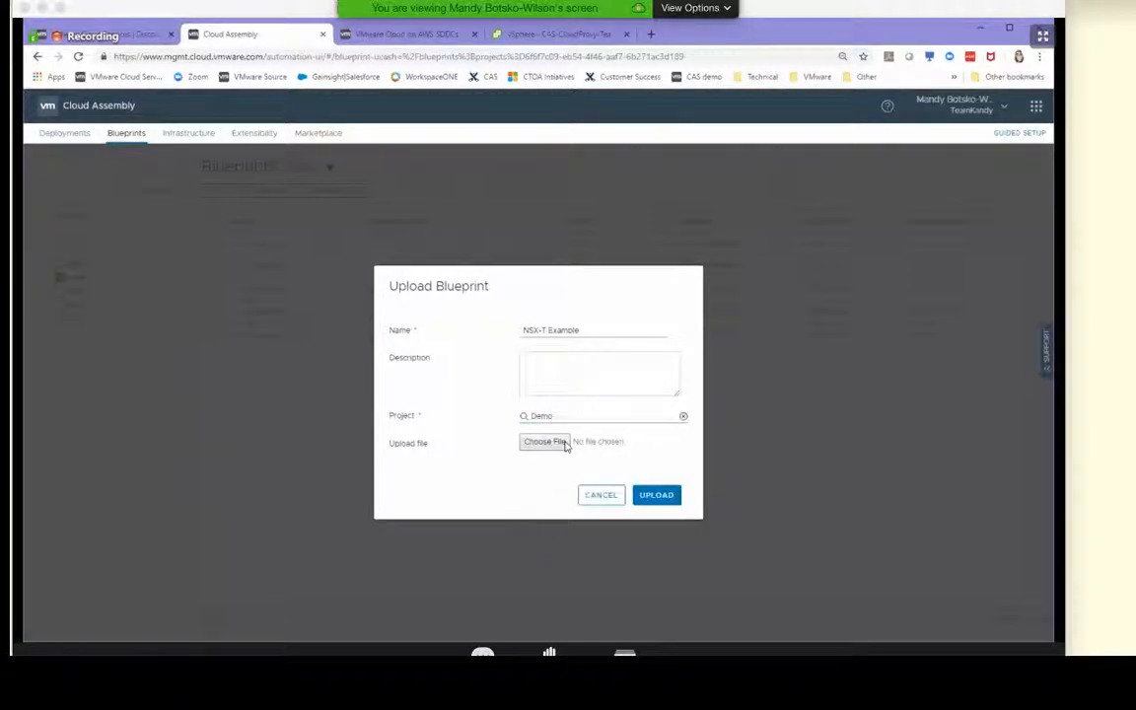
# Attach NSXT_4.yaml from the Downloads folder and upload the blueprint
pyautogui.click(566, 445)
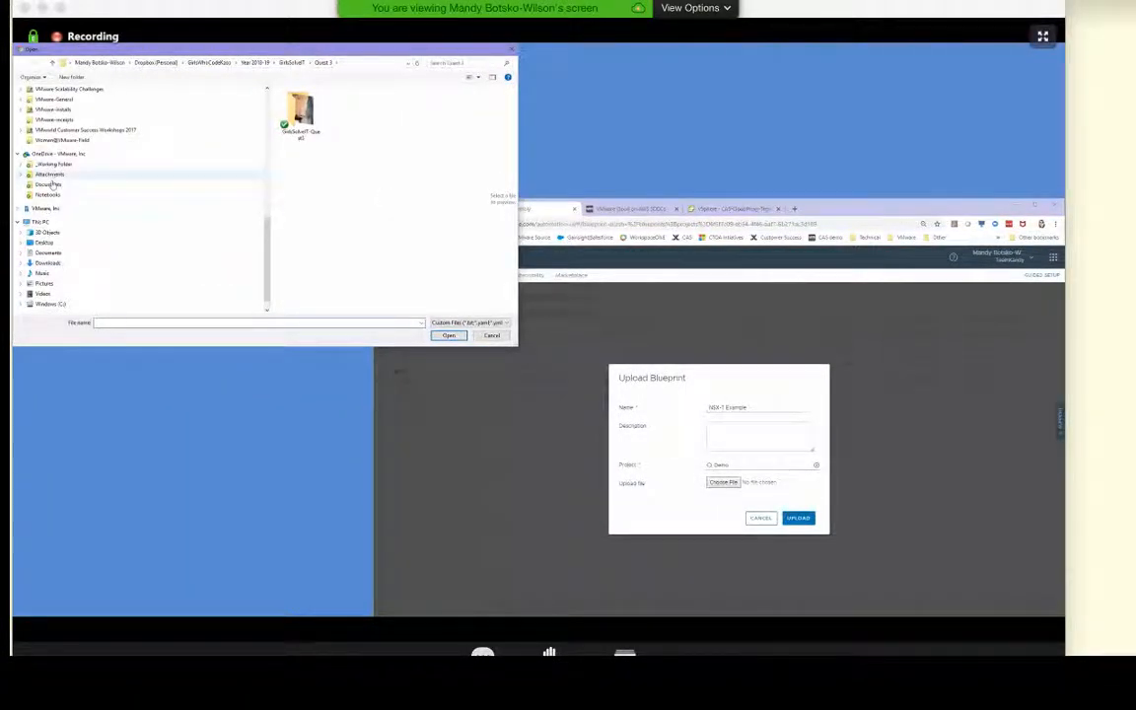
pyautogui.click(56, 263)
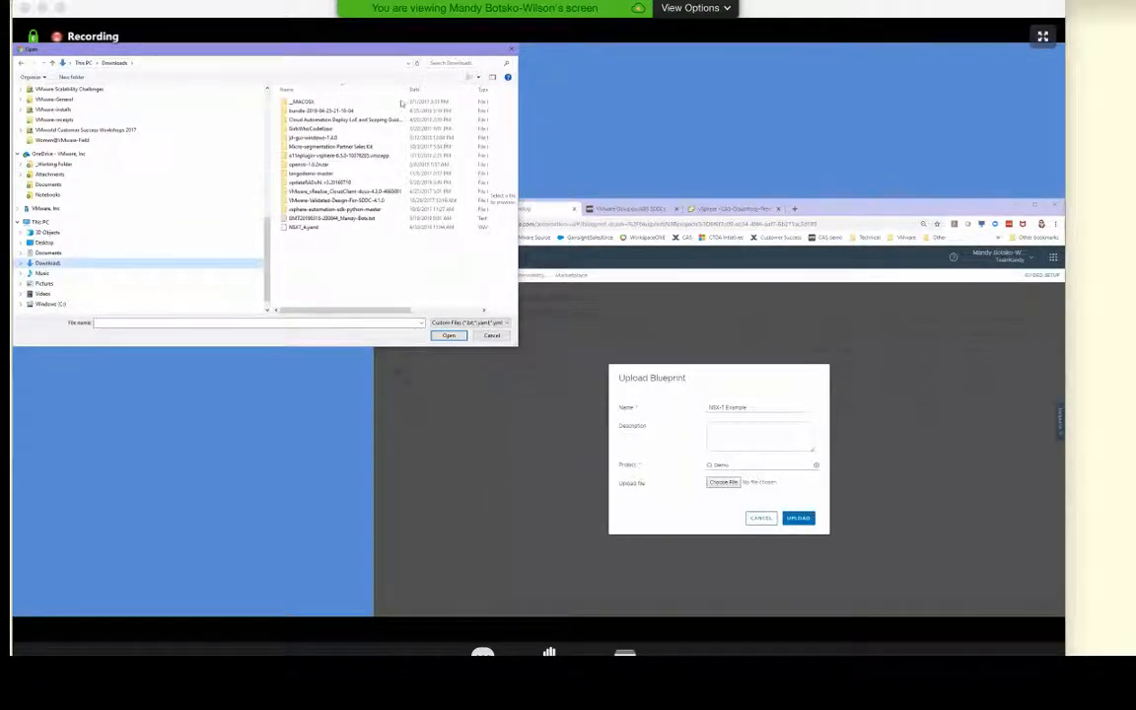
pyautogui.click(306, 227)
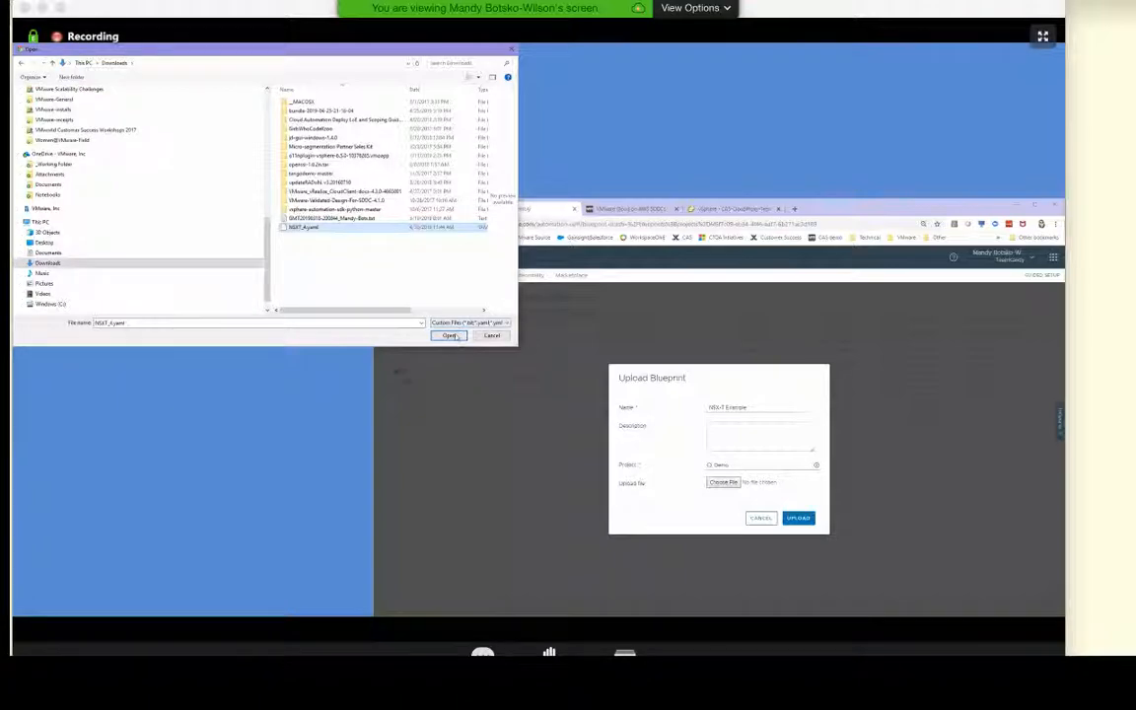
pyautogui.click(452, 336)
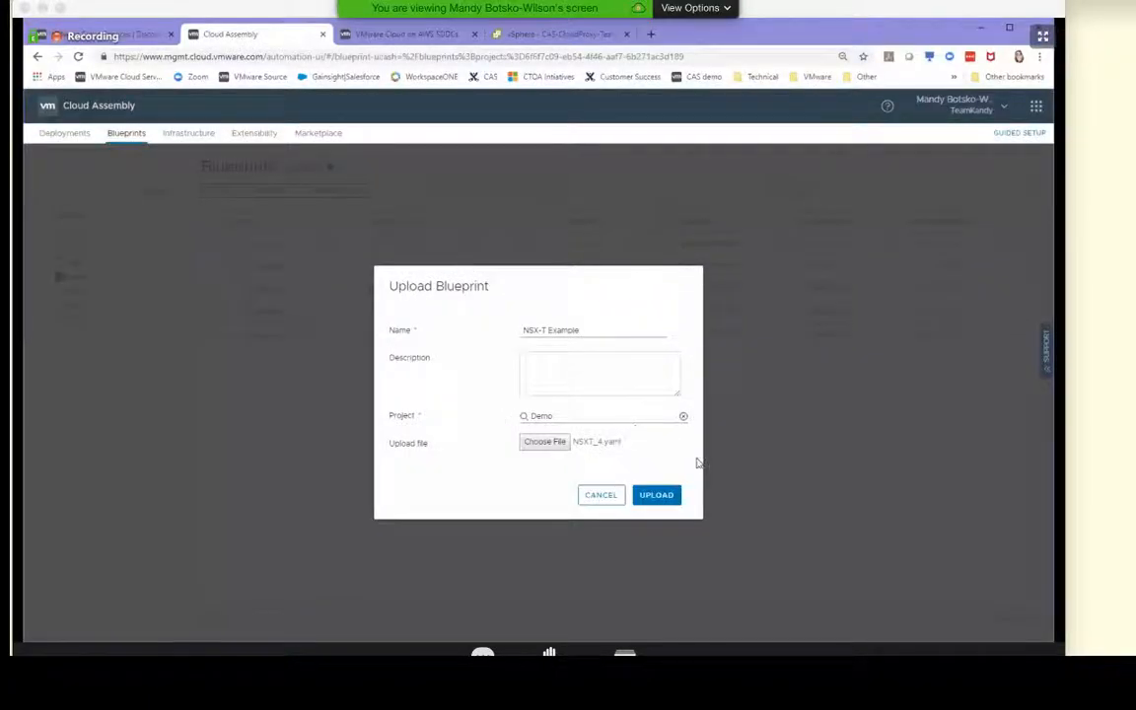
pyautogui.click(670, 501)
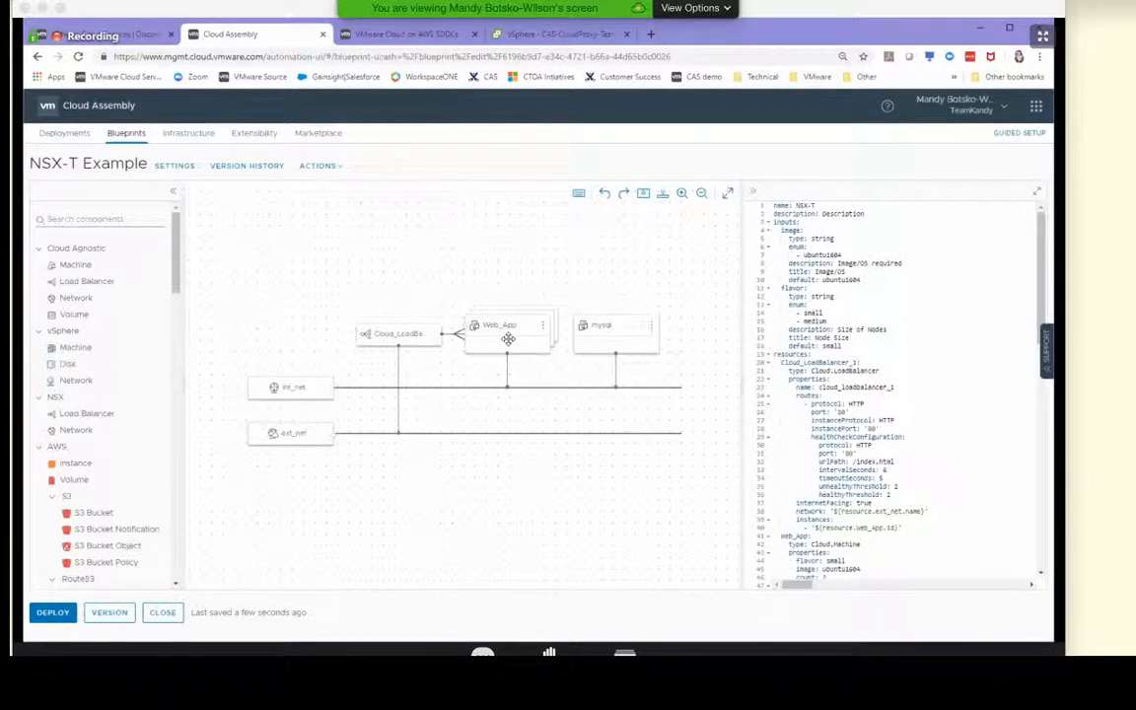
# Change the image property of the Web_App resource to ubuntu in the blueprint YAML
pyautogui.click(913, 278)
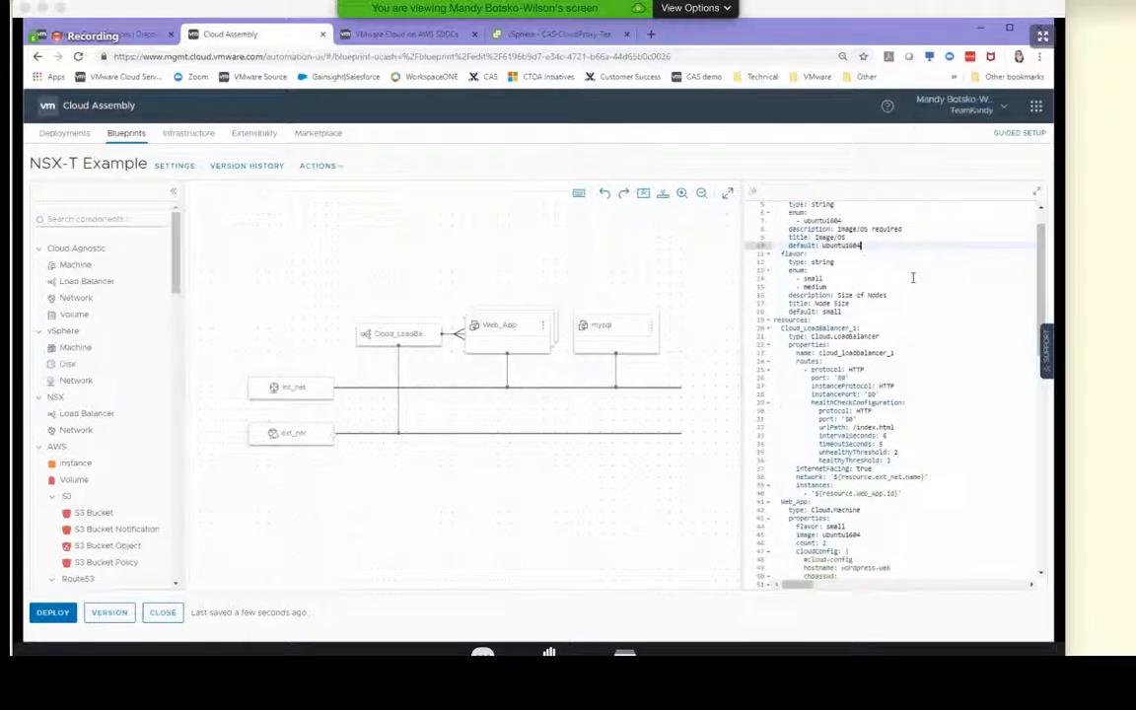
pyautogui.scroll(2, 912, 277)
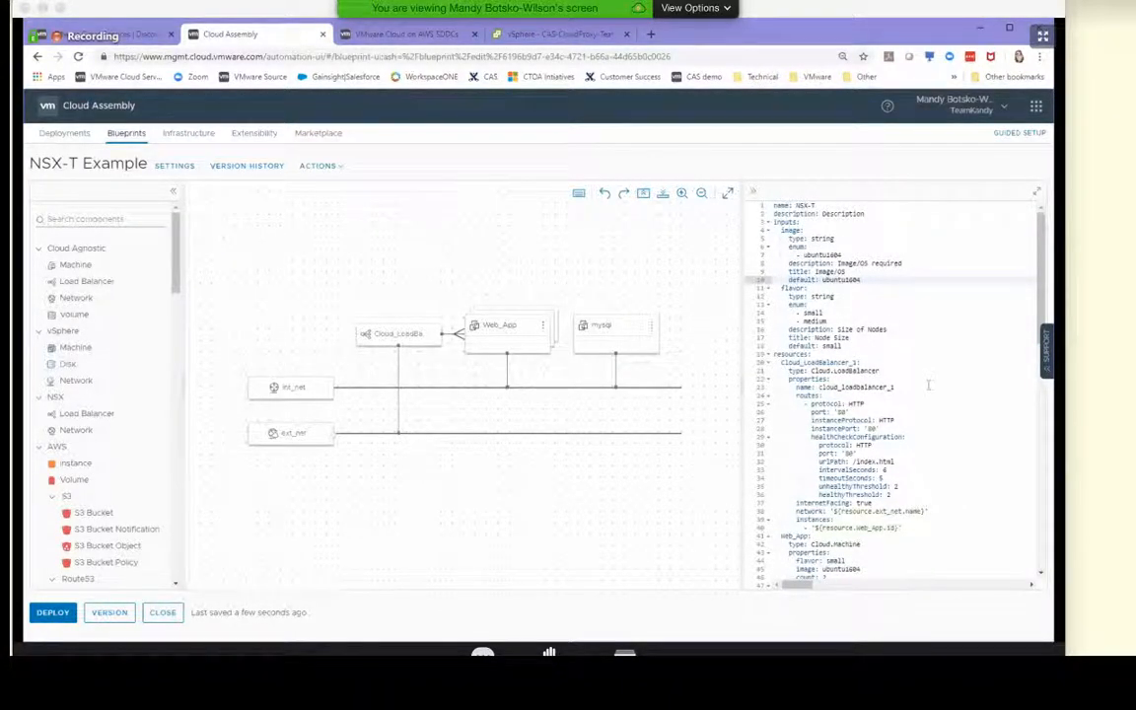
pyautogui.scroll(-6, 946, 419)
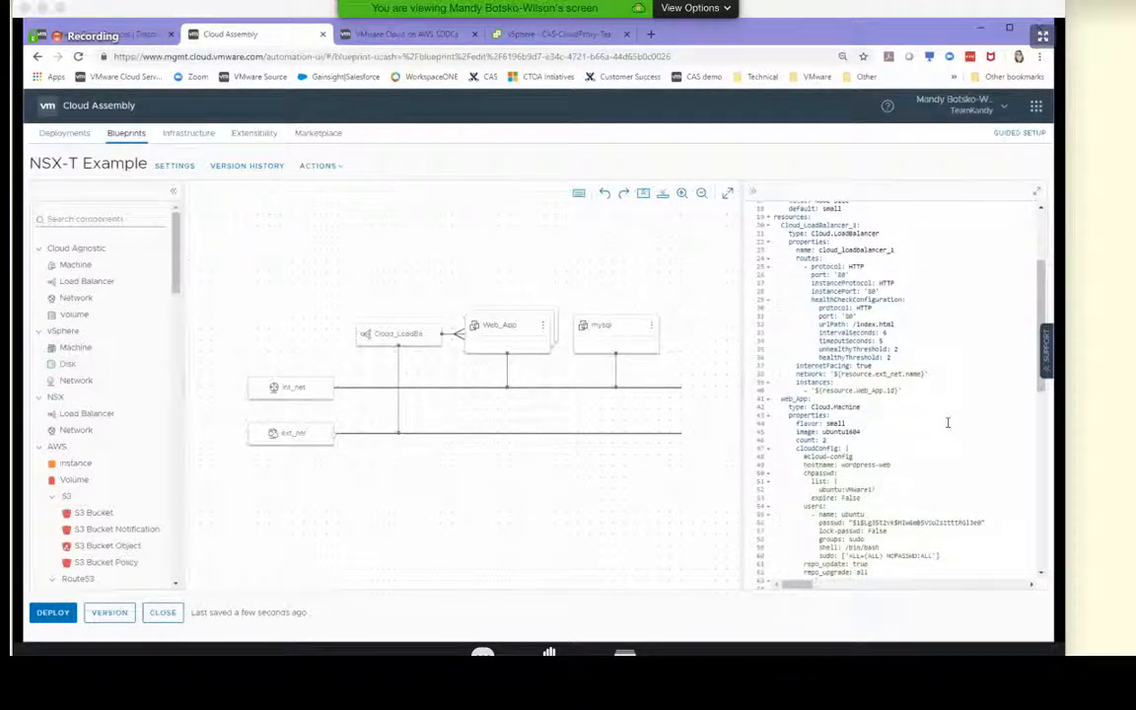
pyautogui.scroll(-1, 946, 422)
pyautogui.click(938, 422)
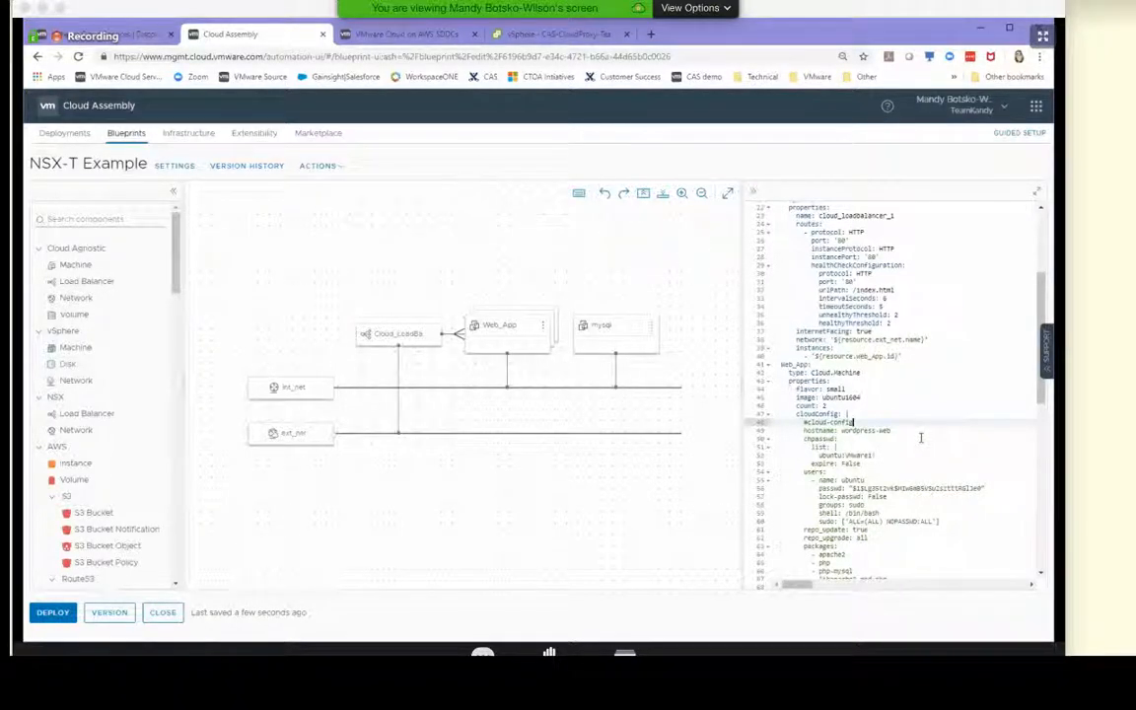
pyautogui.scroll(-3, 920, 436)
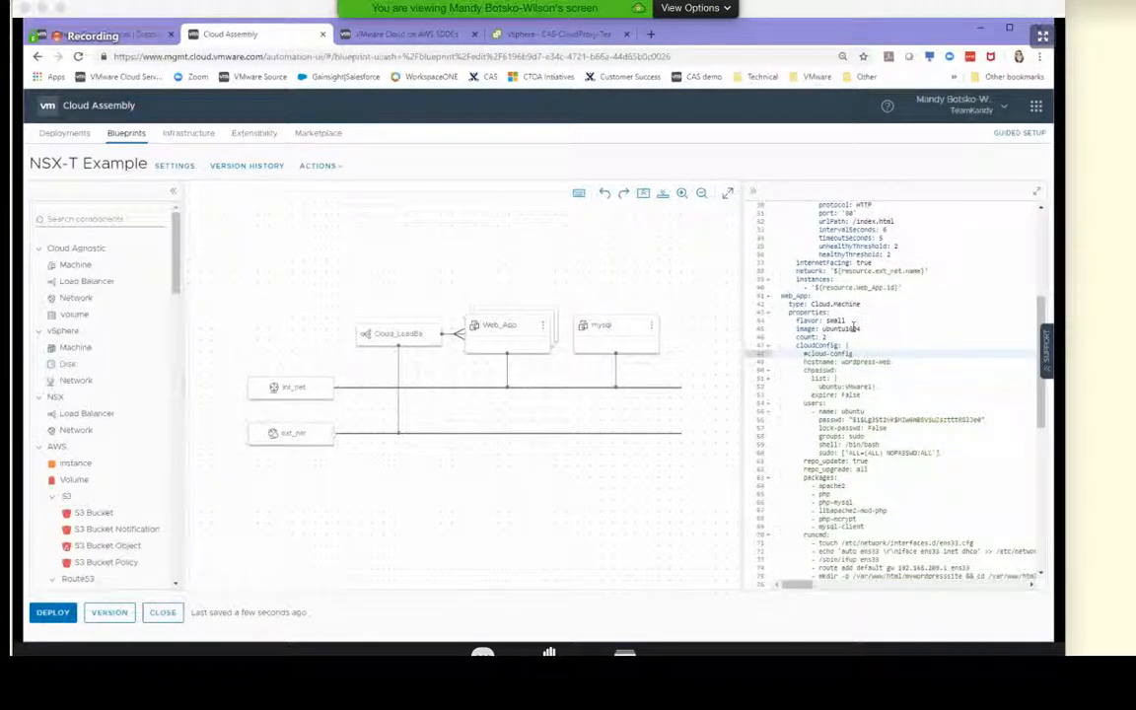
pyautogui.click(862, 327)
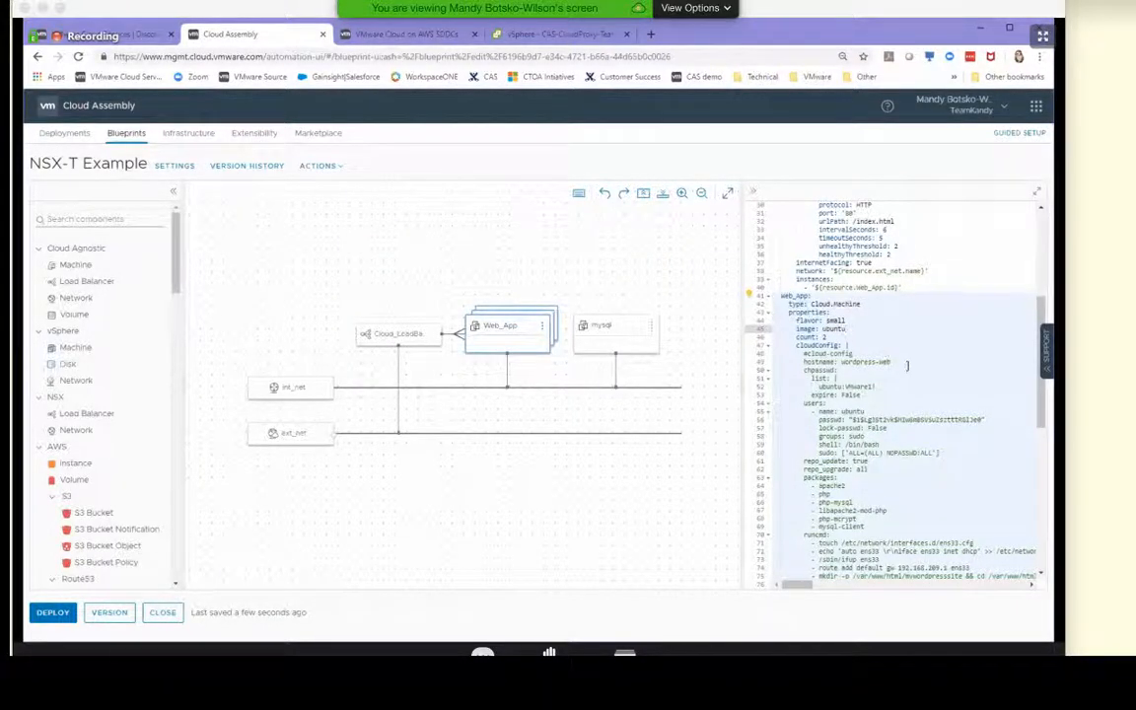
pyautogui.click(908, 357)
# Set the default value of the image input to ubuntu
pyautogui.scroll(7, 897, 374)
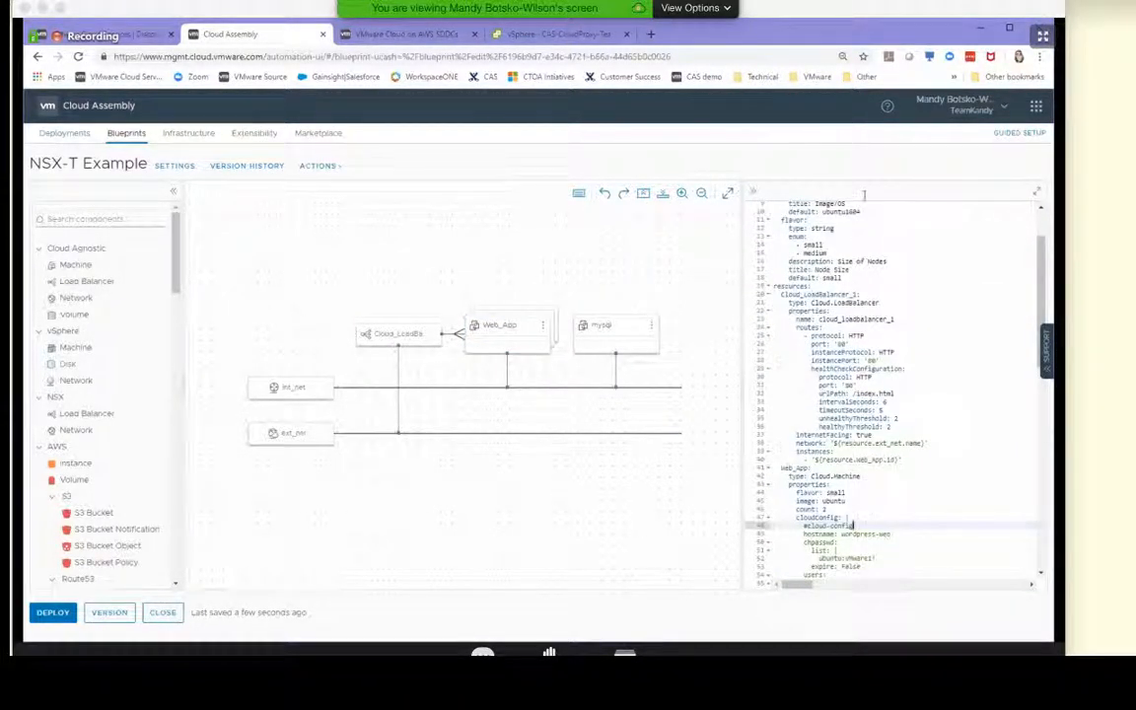
pyautogui.click(872, 212)
pyautogui.press('BackSpace')
pyautogui.press('BackSpace')
pyautogui.press('BackSpace')
pyautogui.press('BackSpace')
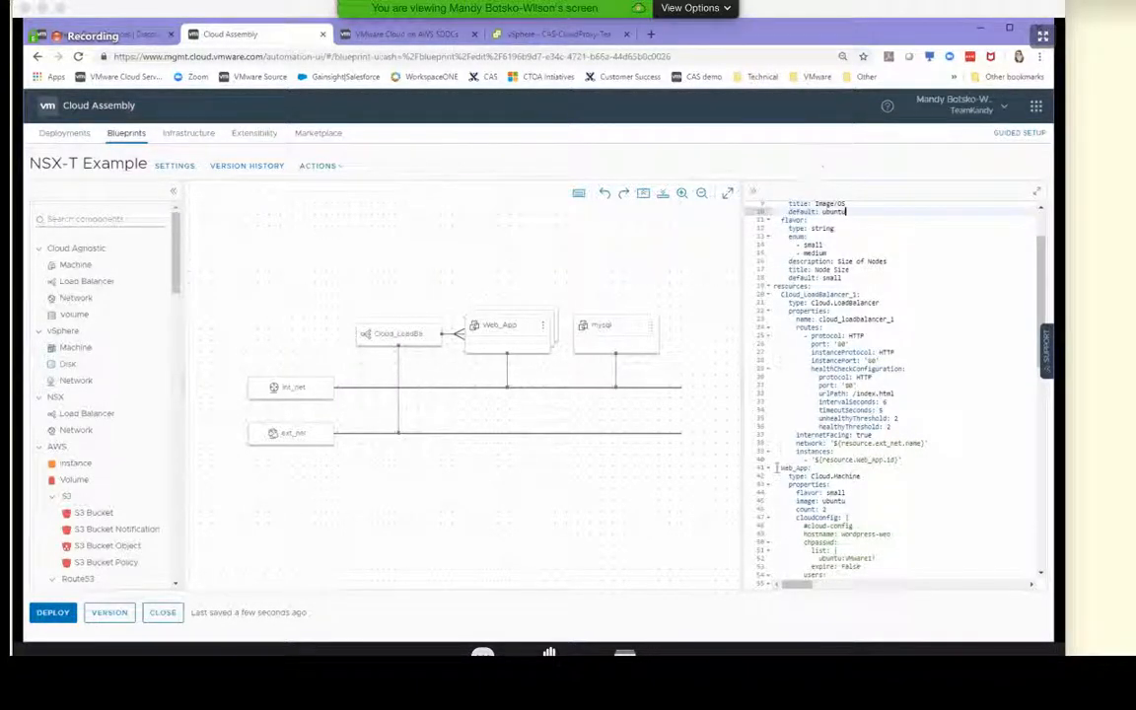
# Check the error on the image input and change its allowed enum value to ubuntu
pyautogui.scroll(3, 873, 415)
pyautogui.click(845, 254)
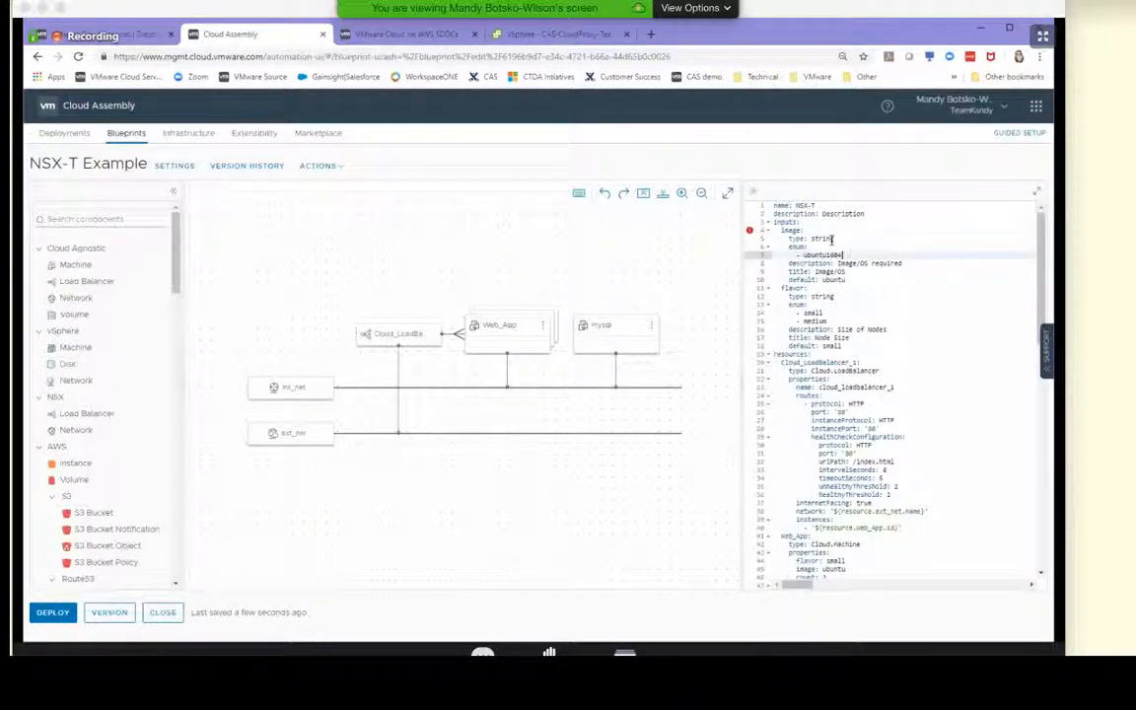
pyautogui.moveTo(749, 231)
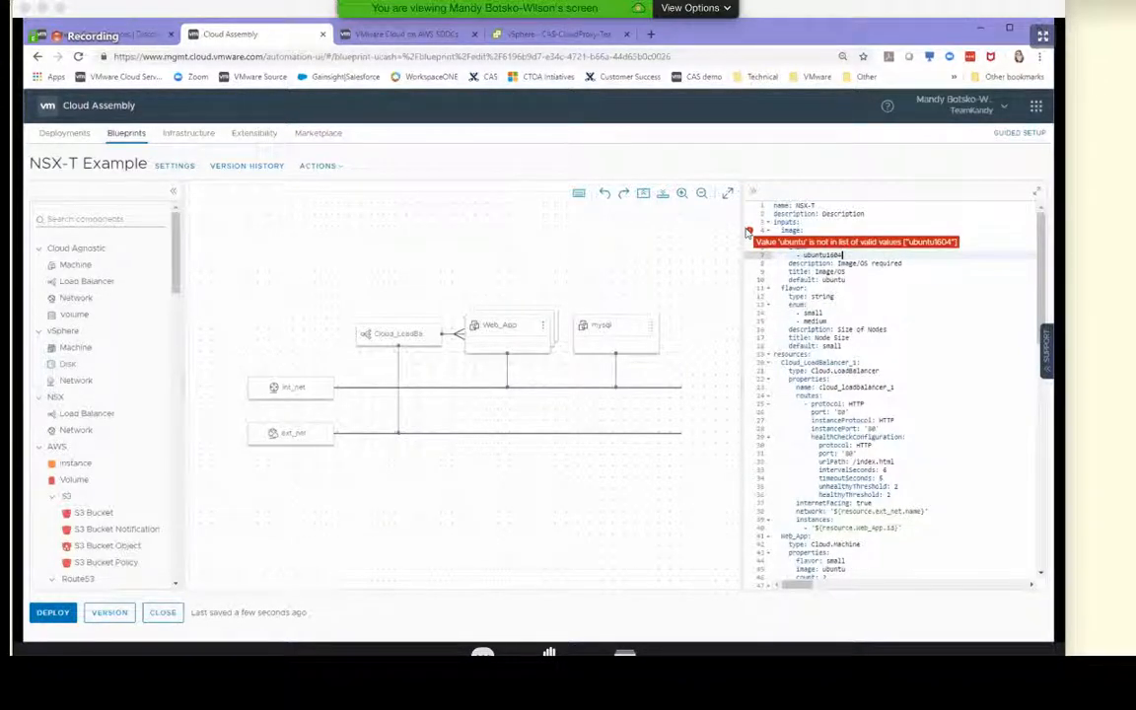
pyautogui.click(949, 312)
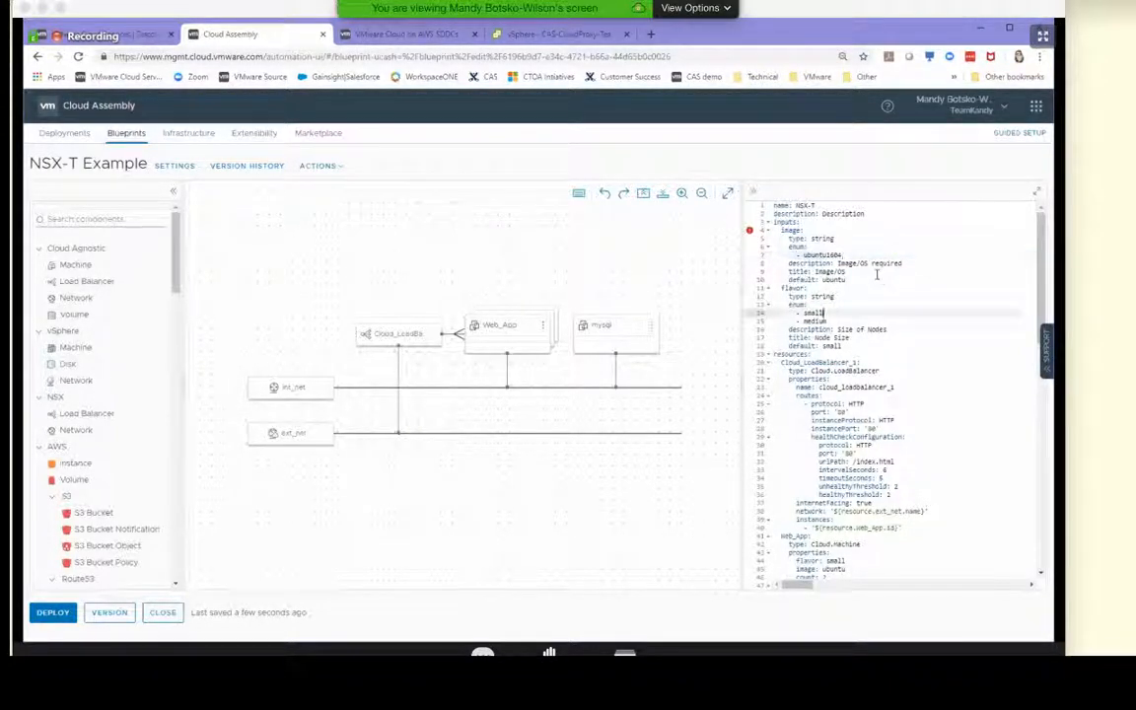
pyautogui.click(950, 256)
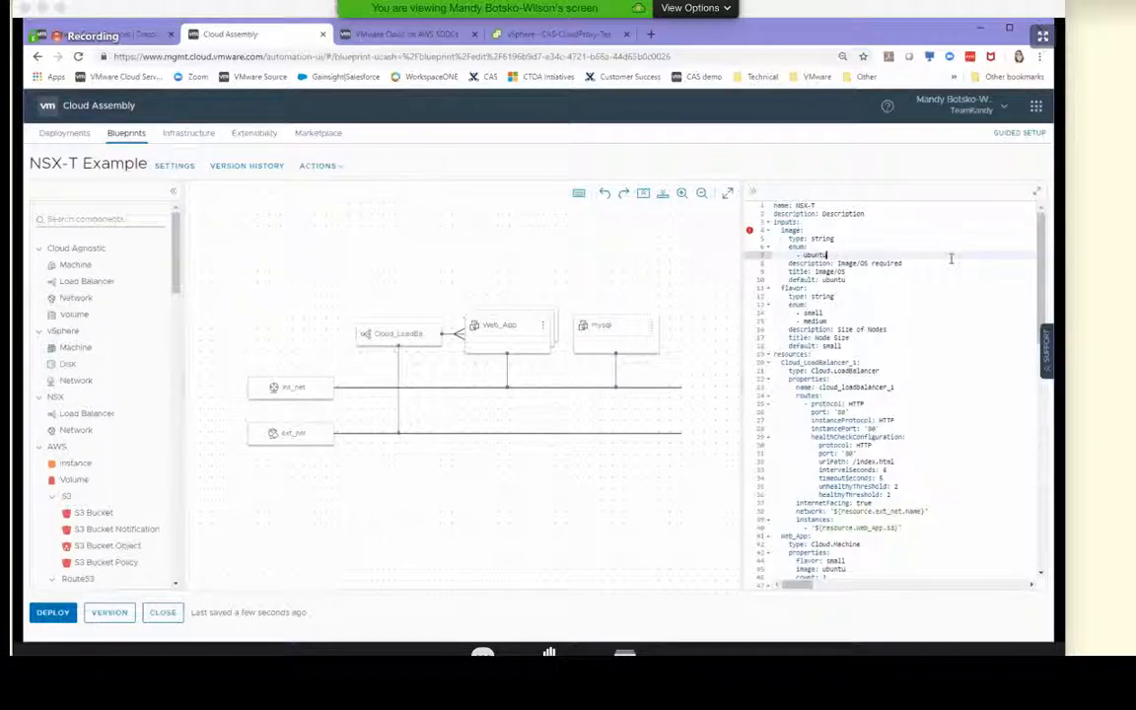
pyautogui.click(908, 355)
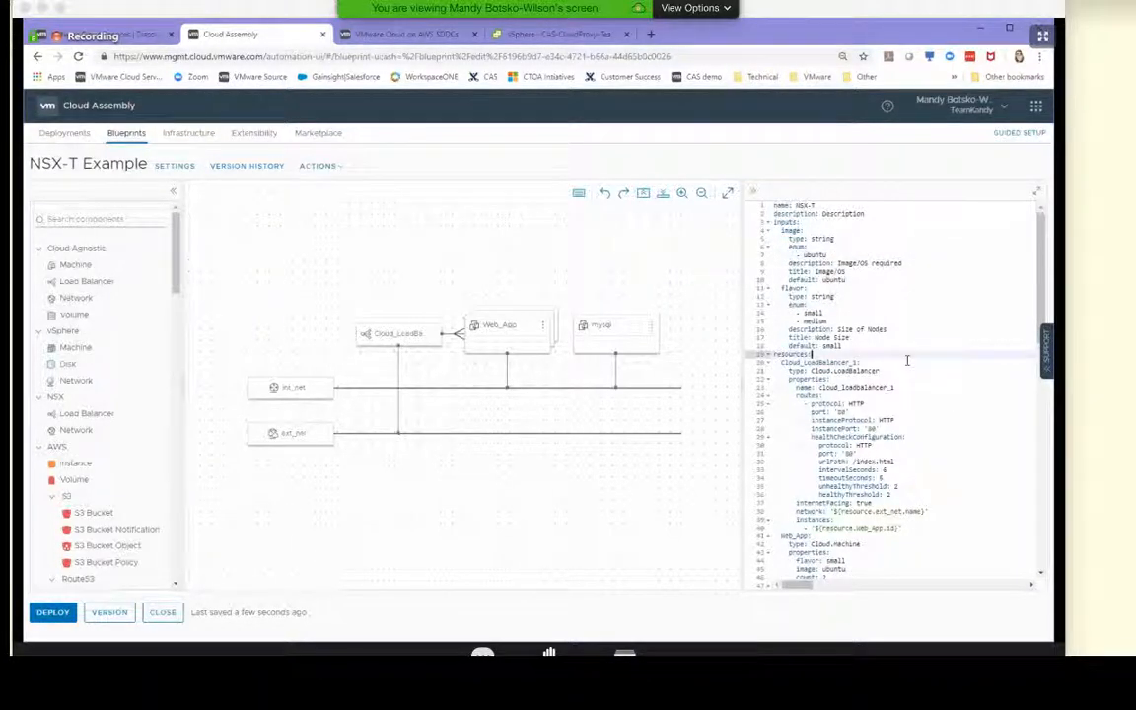
# Review the Web_App cloud configuration and the mysql resource in the blueprint YAML
pyautogui.scroll(-8, 907, 365)
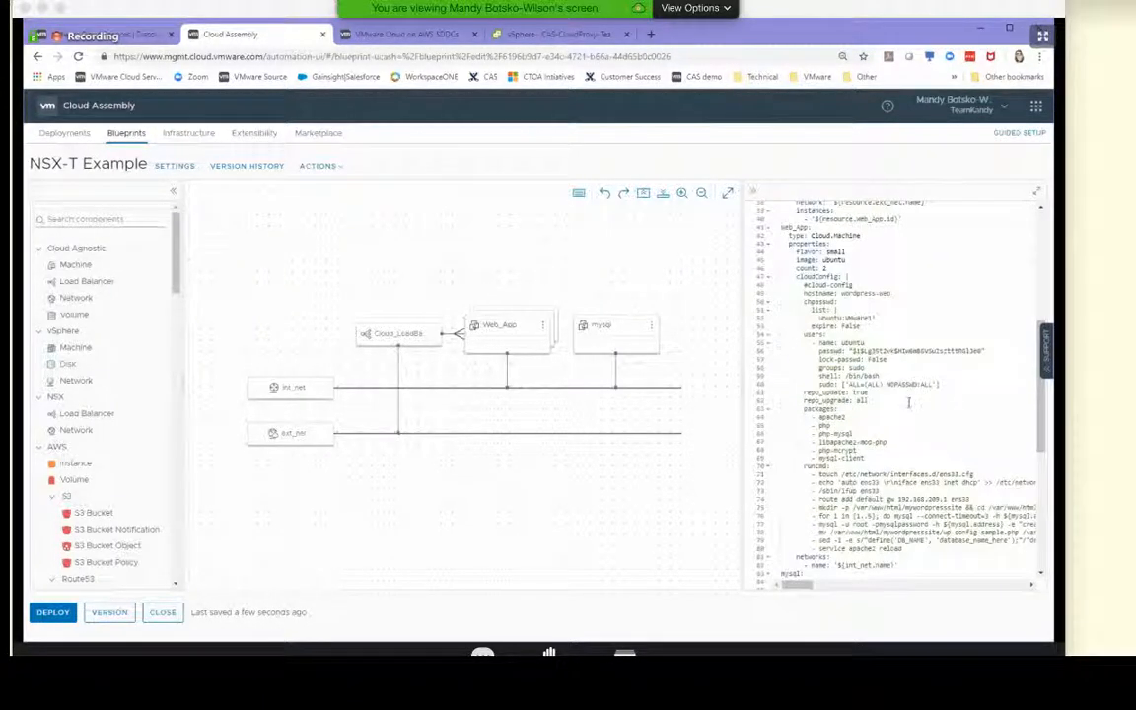
pyautogui.click(886, 334)
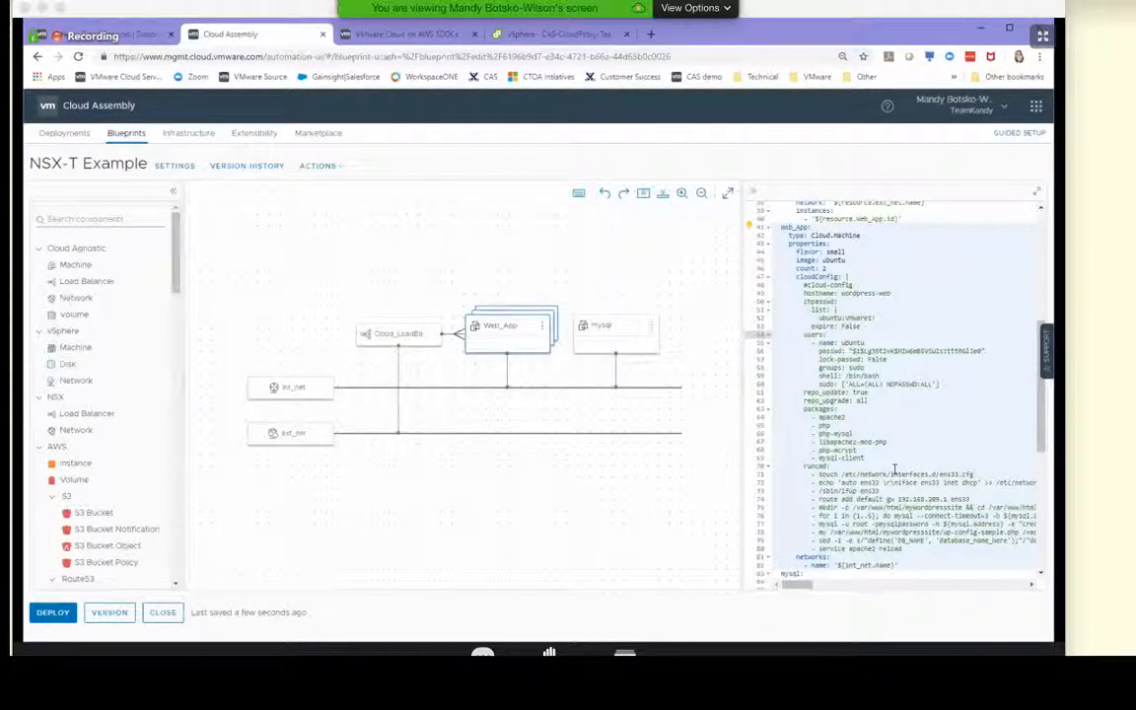
pyautogui.scroll(-5, 878, 426)
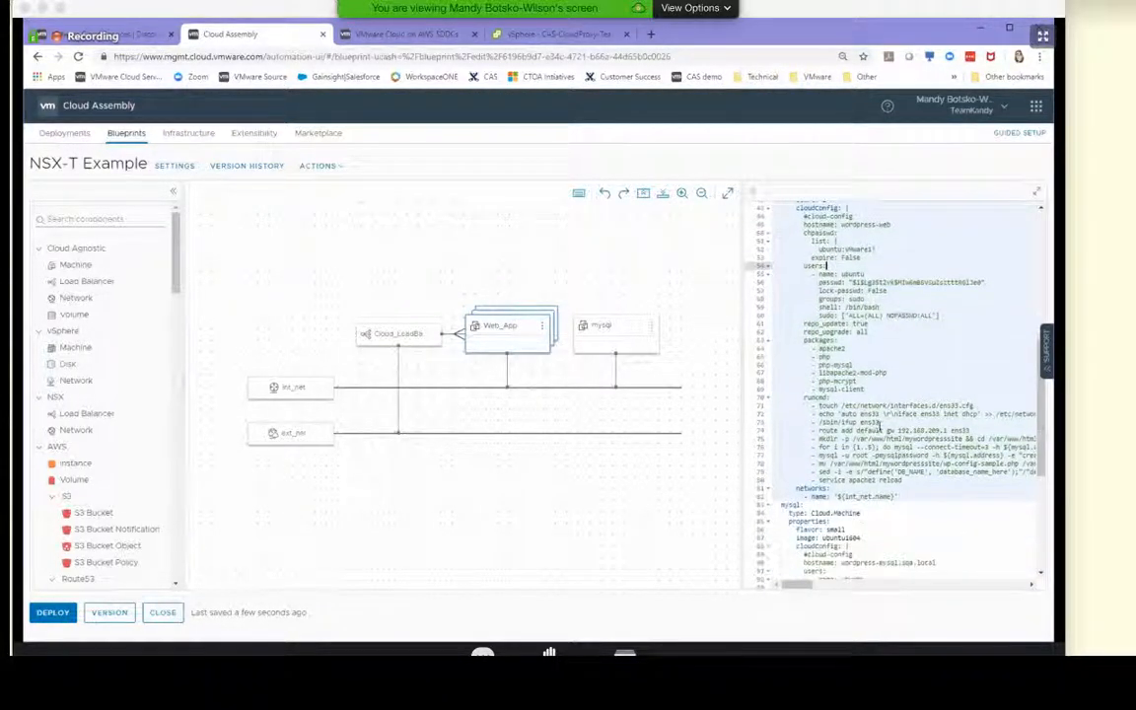
pyautogui.scroll(-6, 881, 431)
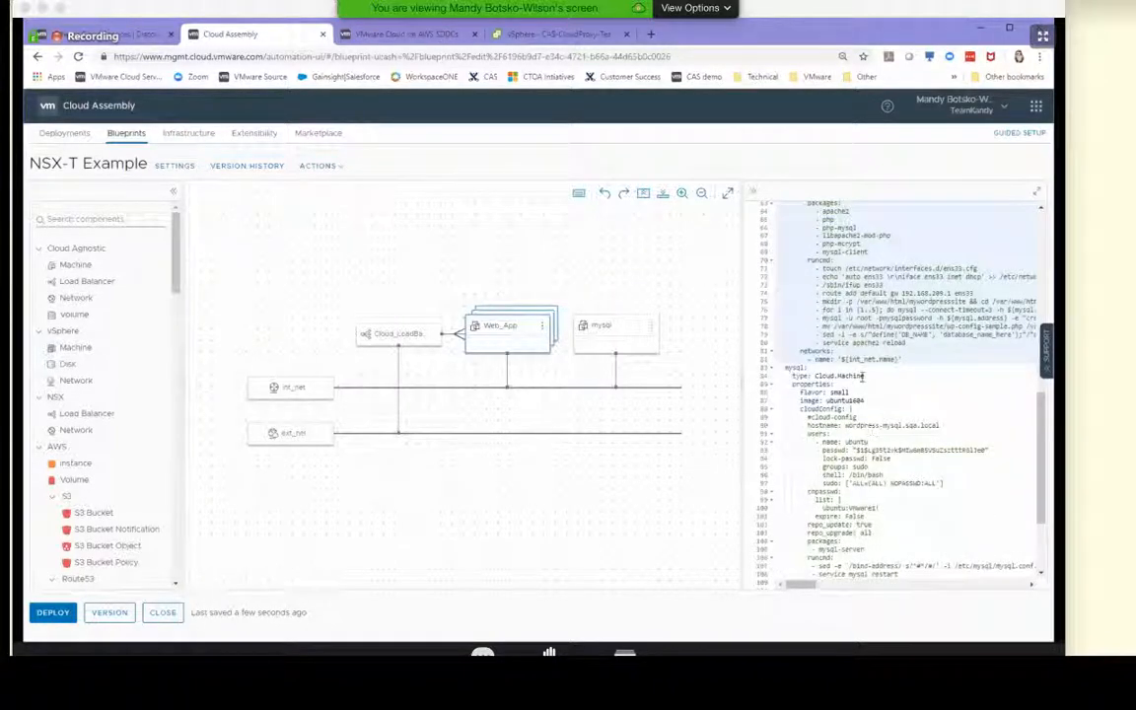
pyautogui.click(574, 510)
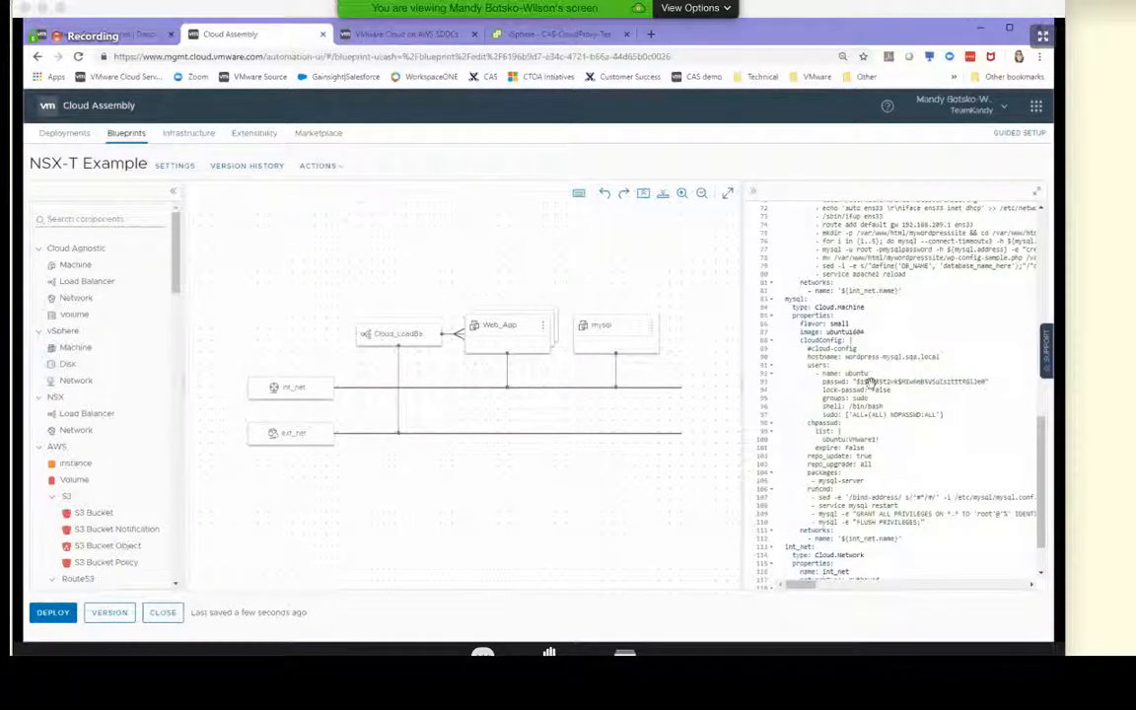
pyautogui.click(367, 533)
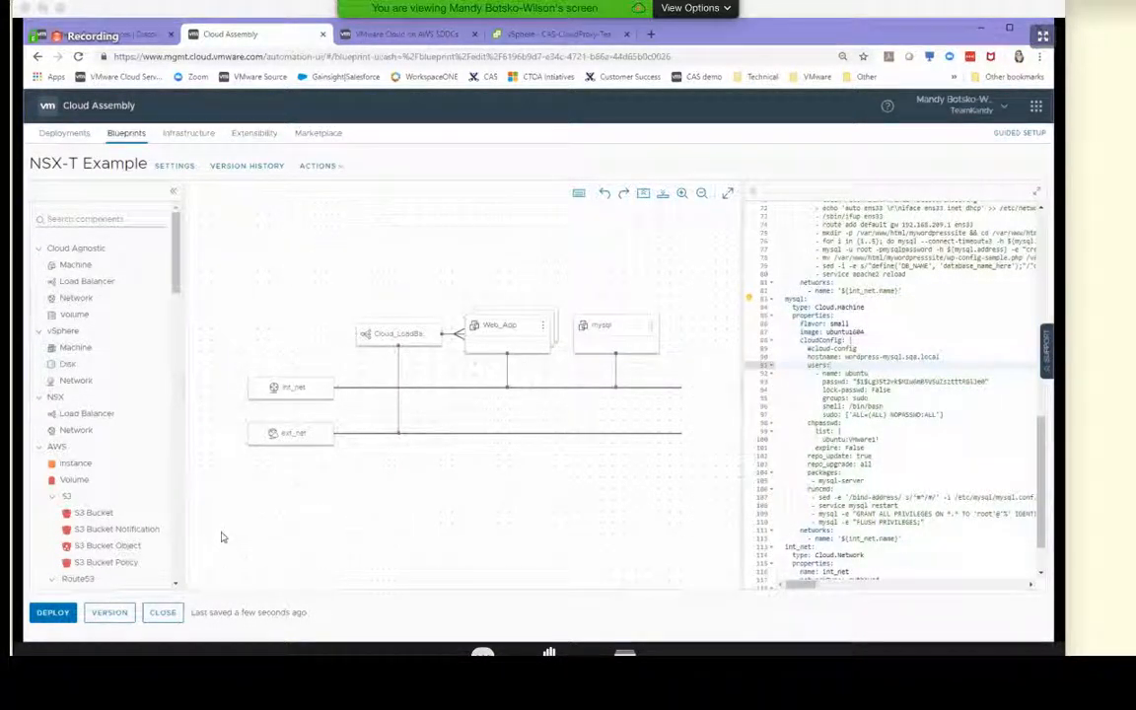
# Create version 1.0 of the NSX-T Example blueprint, leaving the description and change log empty
pyautogui.click(111, 612)
pyautogui.click(572, 347)
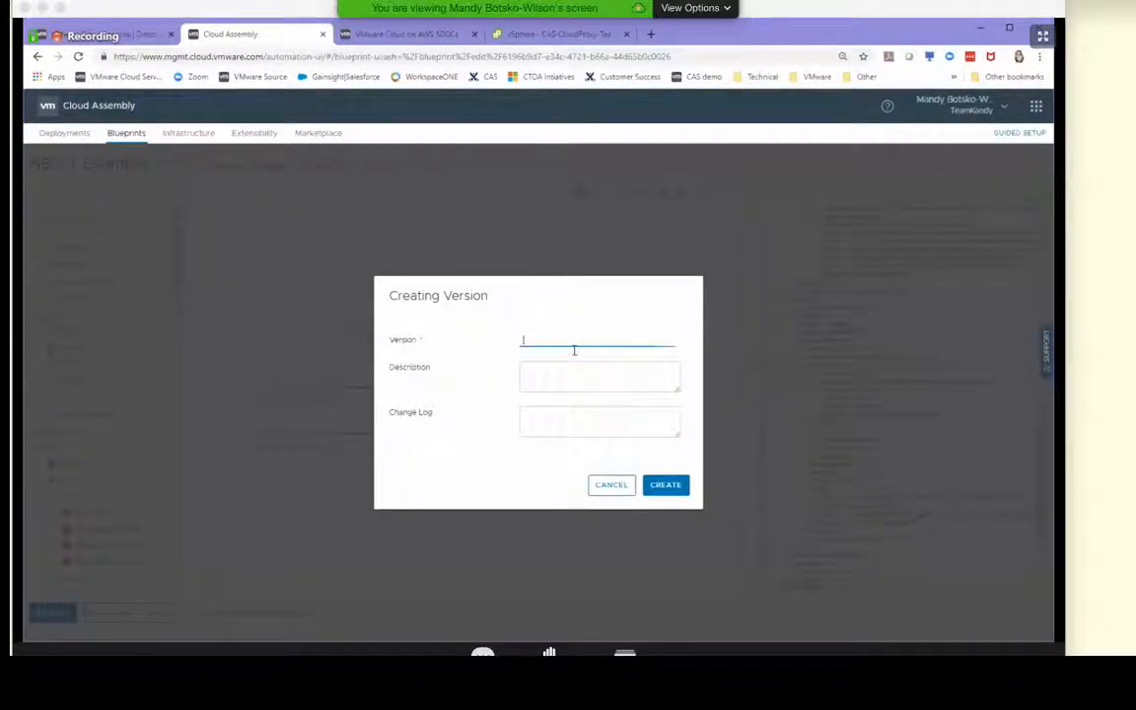
pyautogui.write('1.1')
pyautogui.click(586, 377)
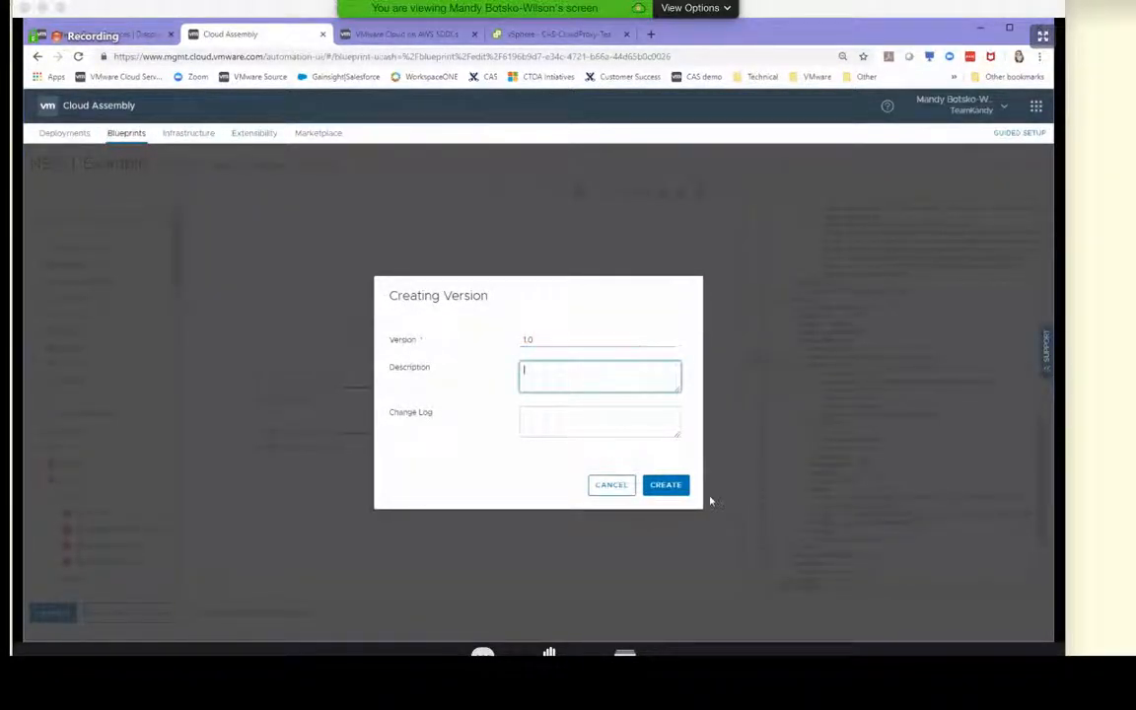
pyautogui.click(659, 484)
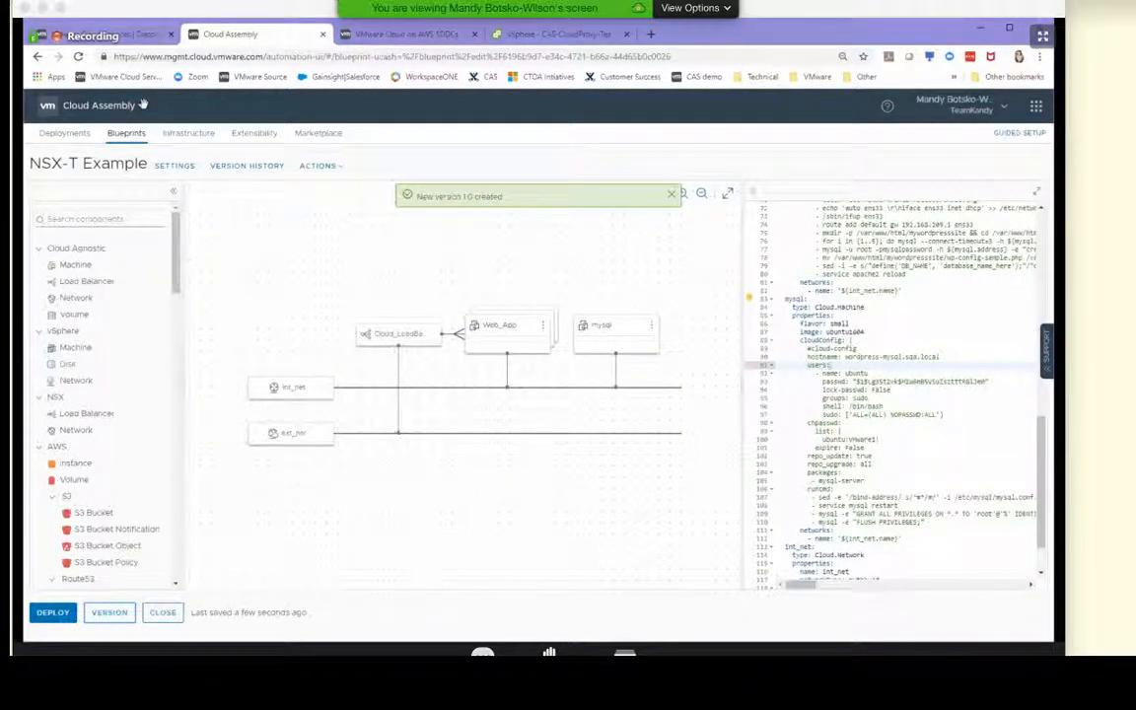
# Release version 1.0 of the NSX-T Example blueprint from its version history
pyautogui.click(233, 164)
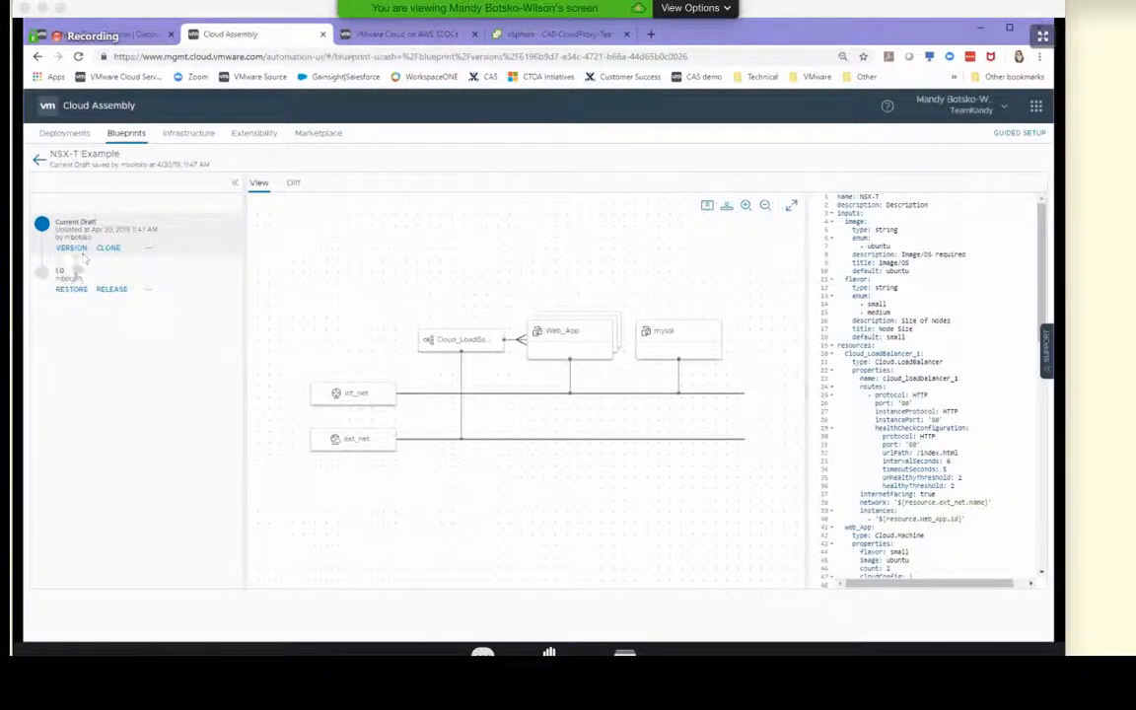
pyautogui.click(87, 272)
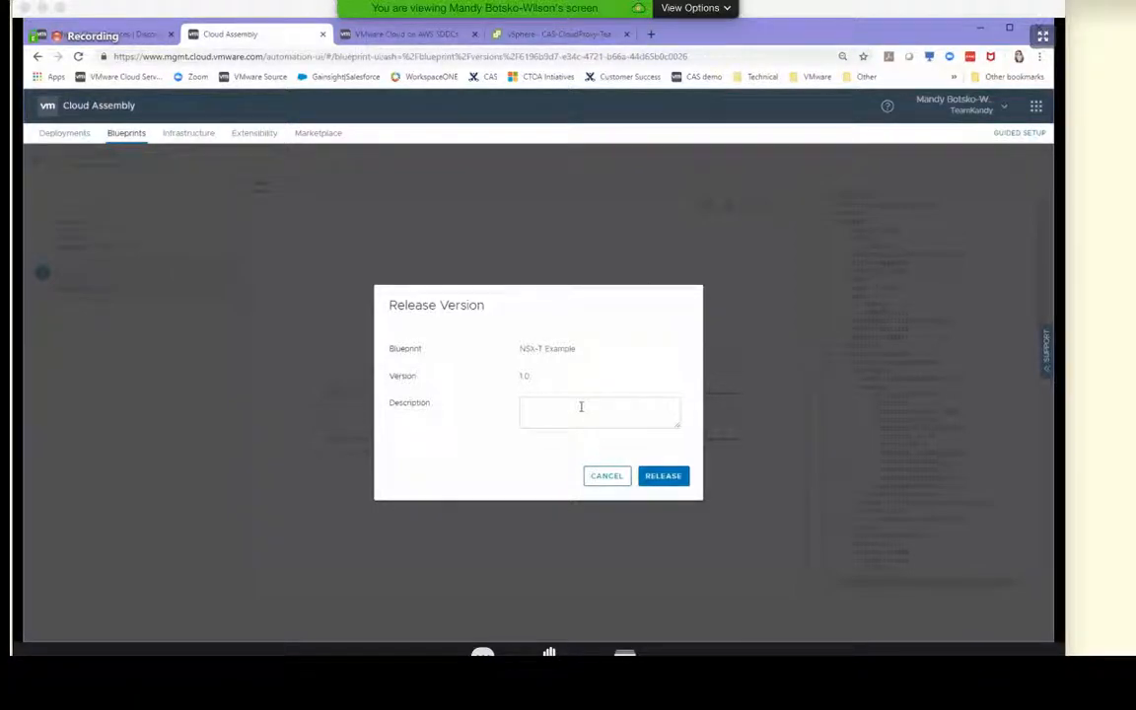
pyautogui.click(681, 475)
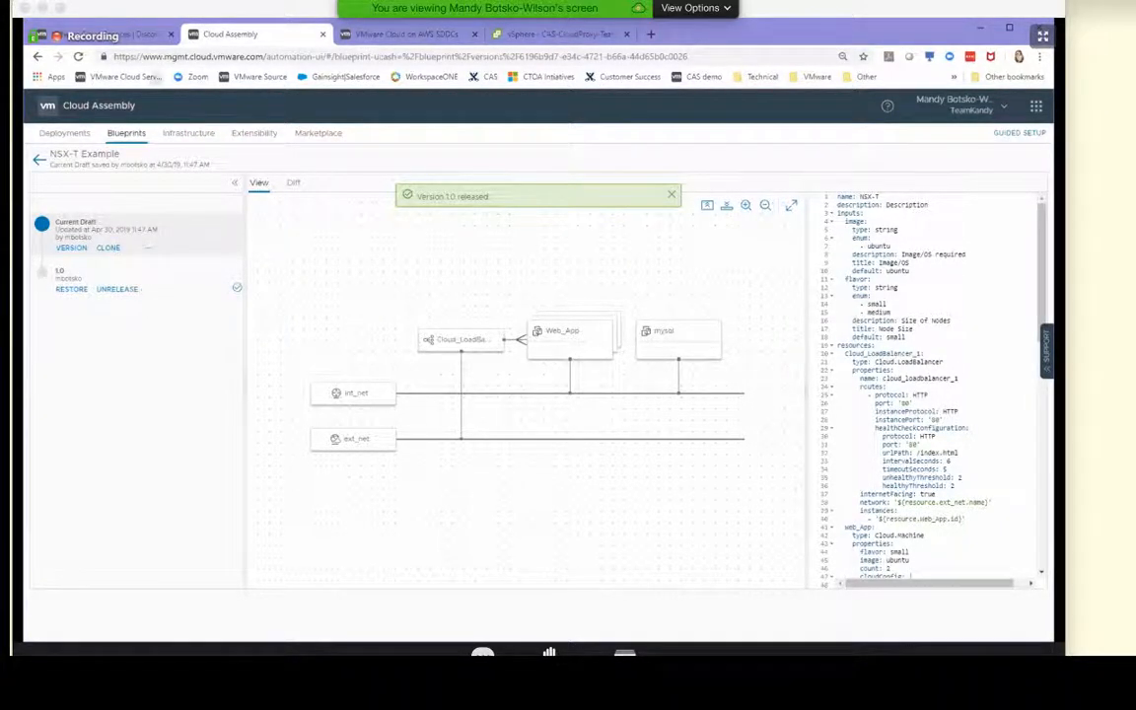
# Sign back in to VMware Cloud Services with the saved account and open VMware Service Broker
pyautogui.click(109, 33)
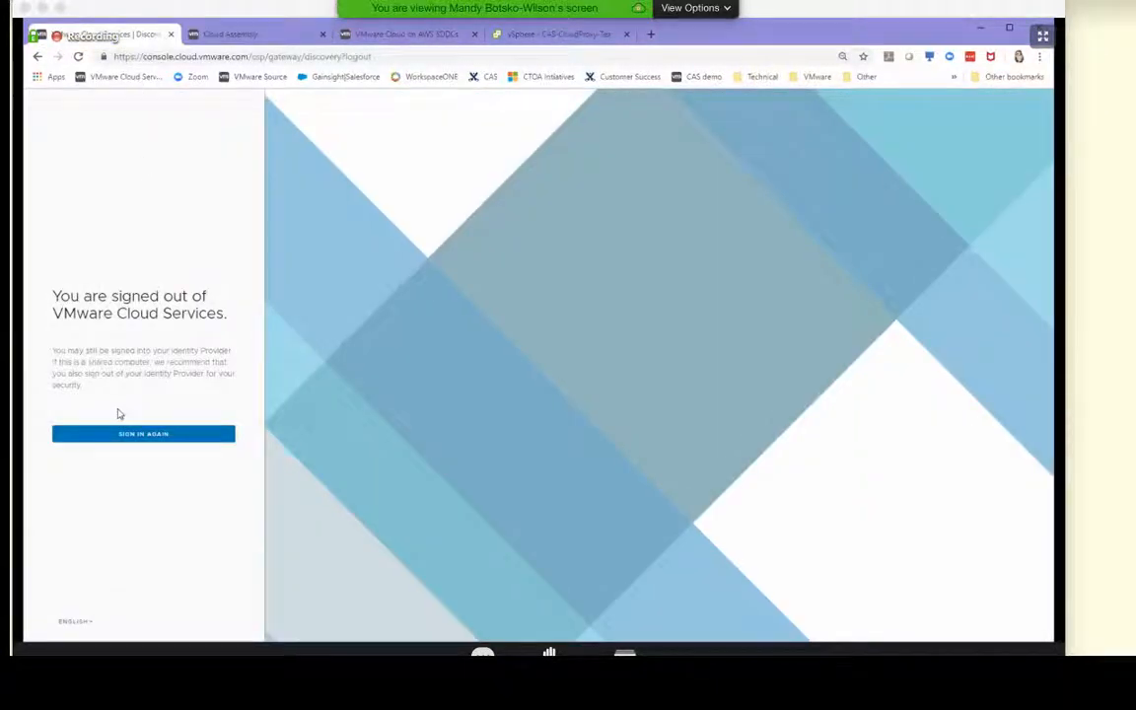
pyautogui.click(134, 435)
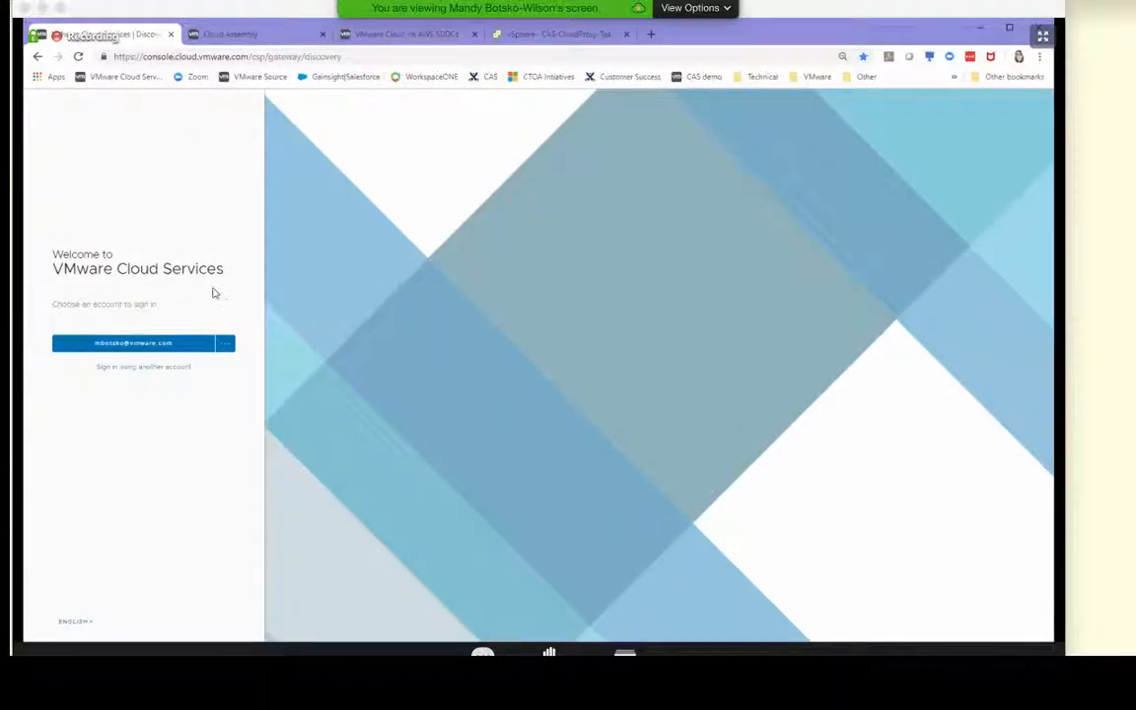
pyautogui.click(182, 348)
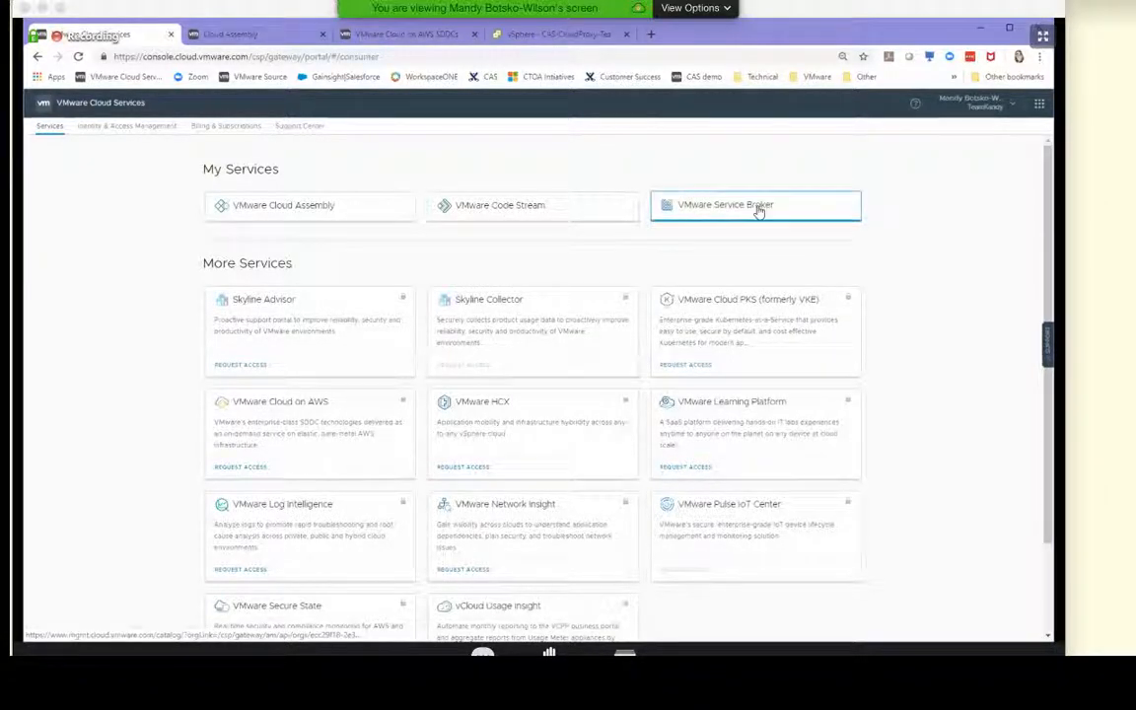
pyautogui.click(759, 209)
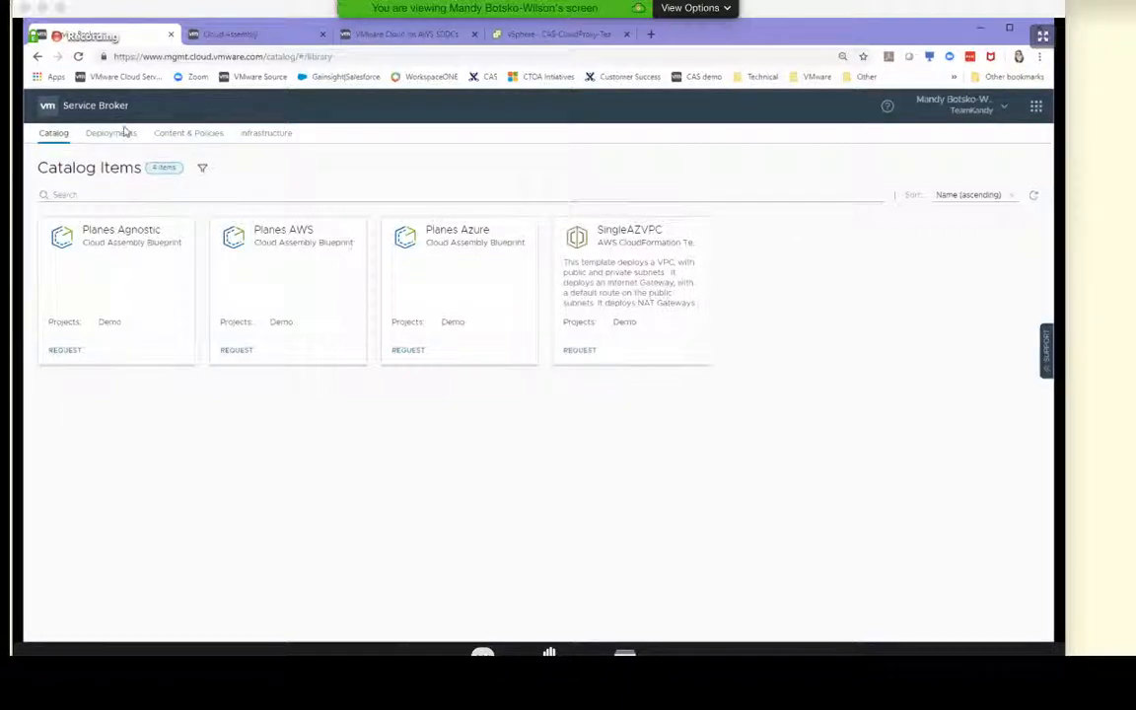
# Examine the Service Broker content sources, the VMW CAS and CA Blueprints items shared with the Demo project, and the imported content
pyautogui.click(195, 134)
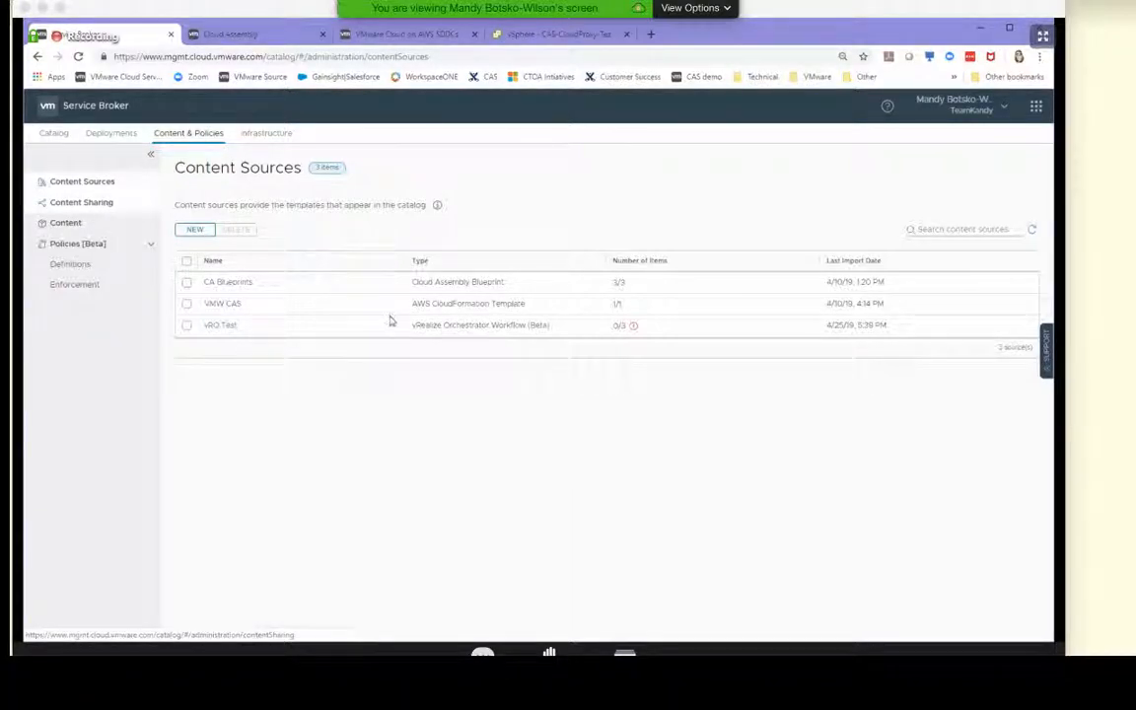
pyautogui.moveTo(635, 342)
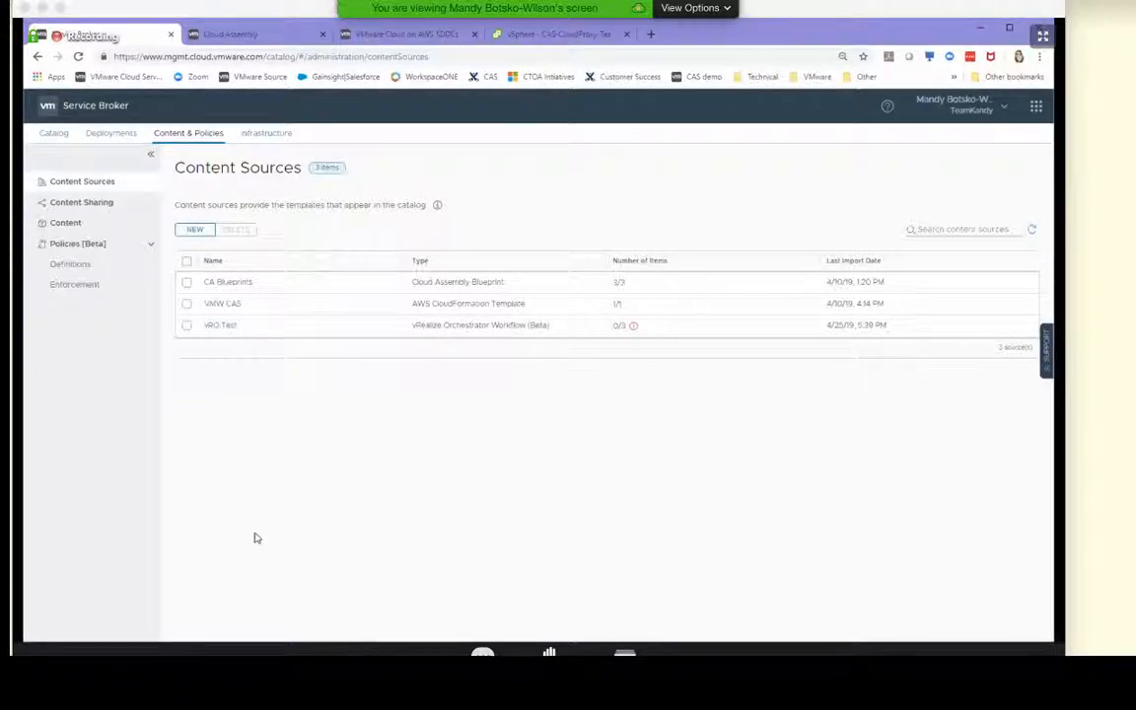
pyautogui.click(87, 204)
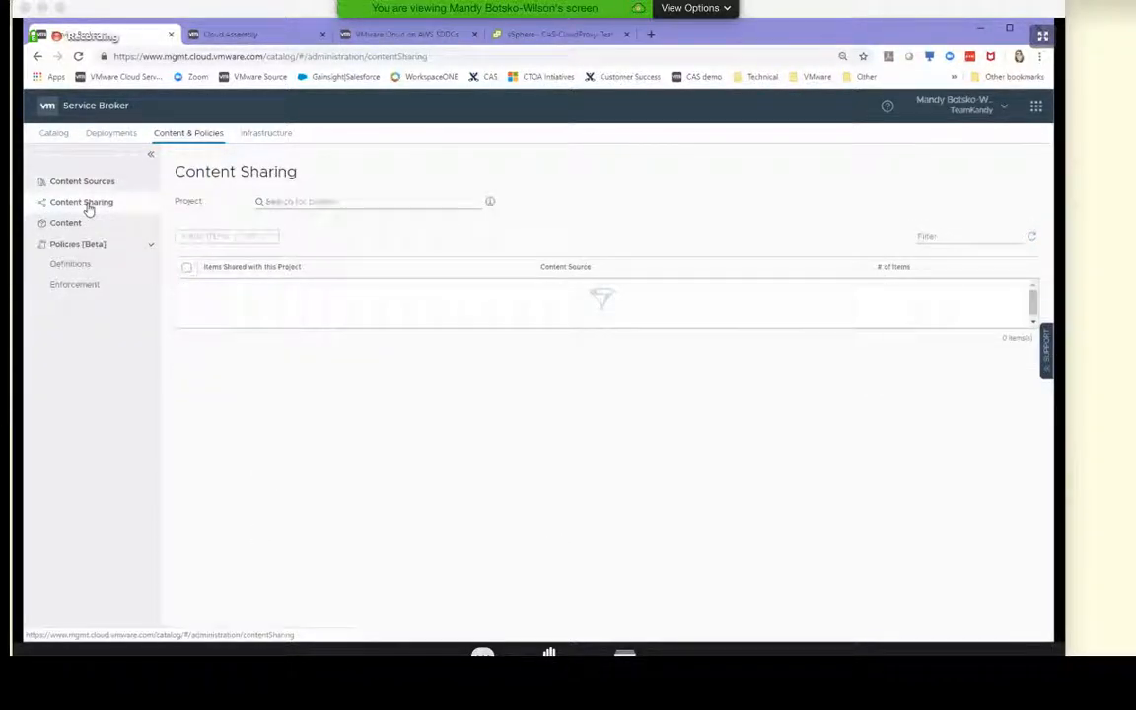
pyautogui.click(298, 200)
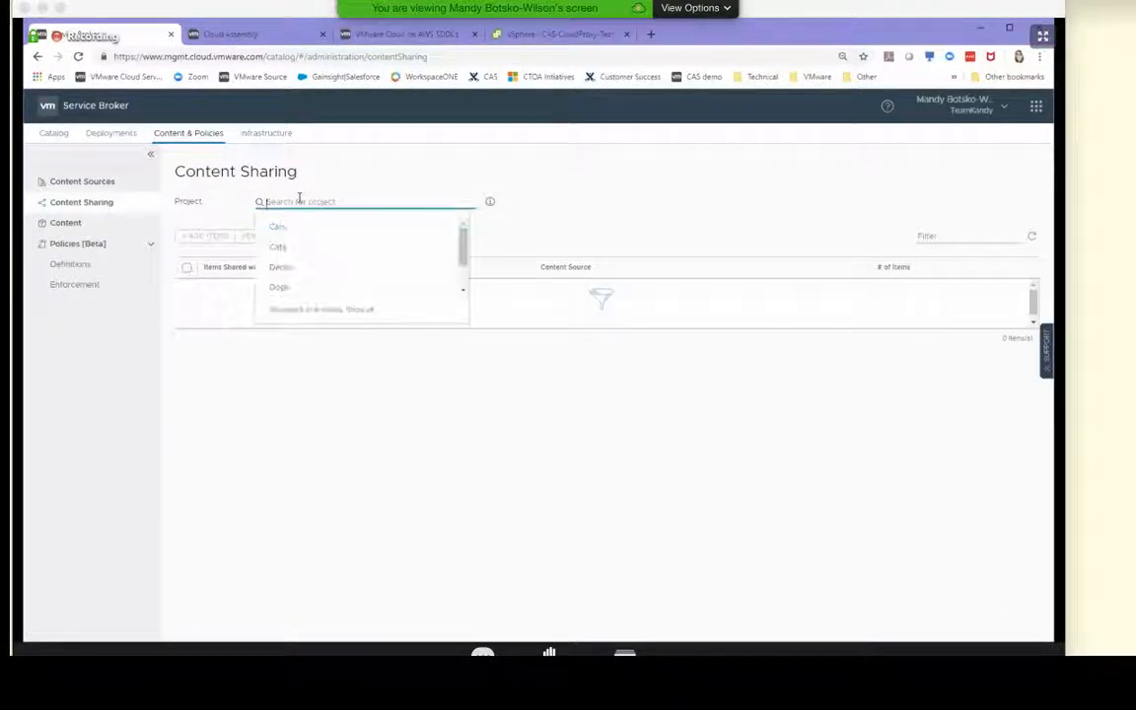
pyautogui.click(288, 268)
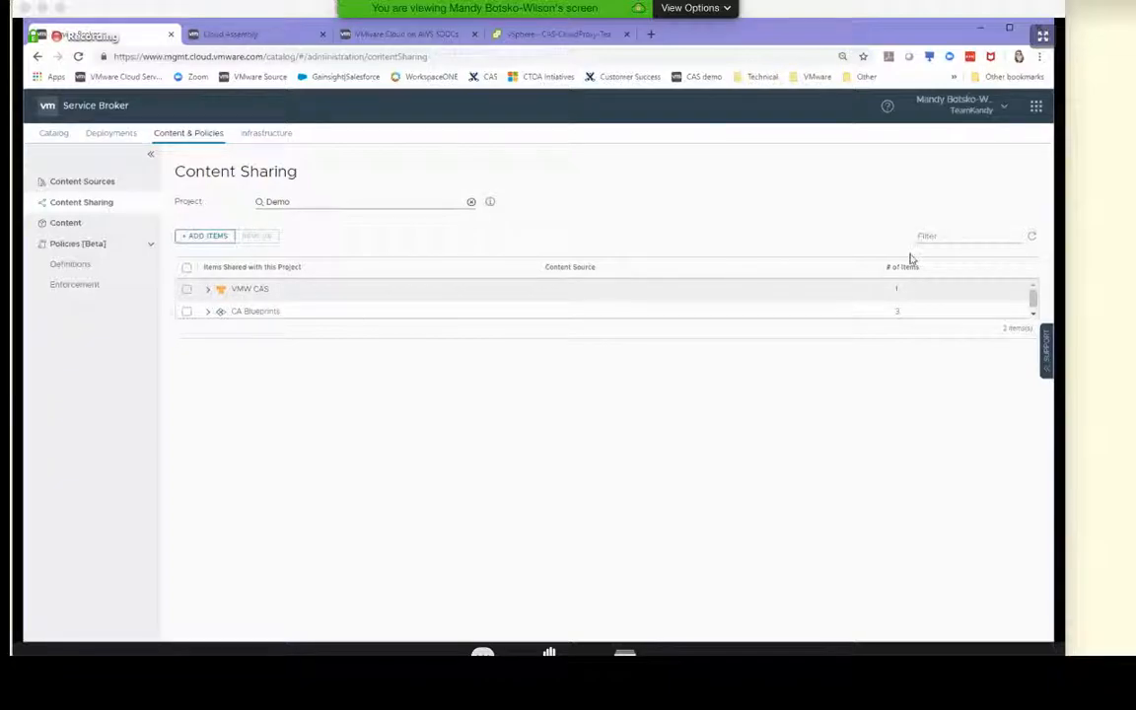
pyautogui.click(206, 313)
pyautogui.scroll(1, 402, 381)
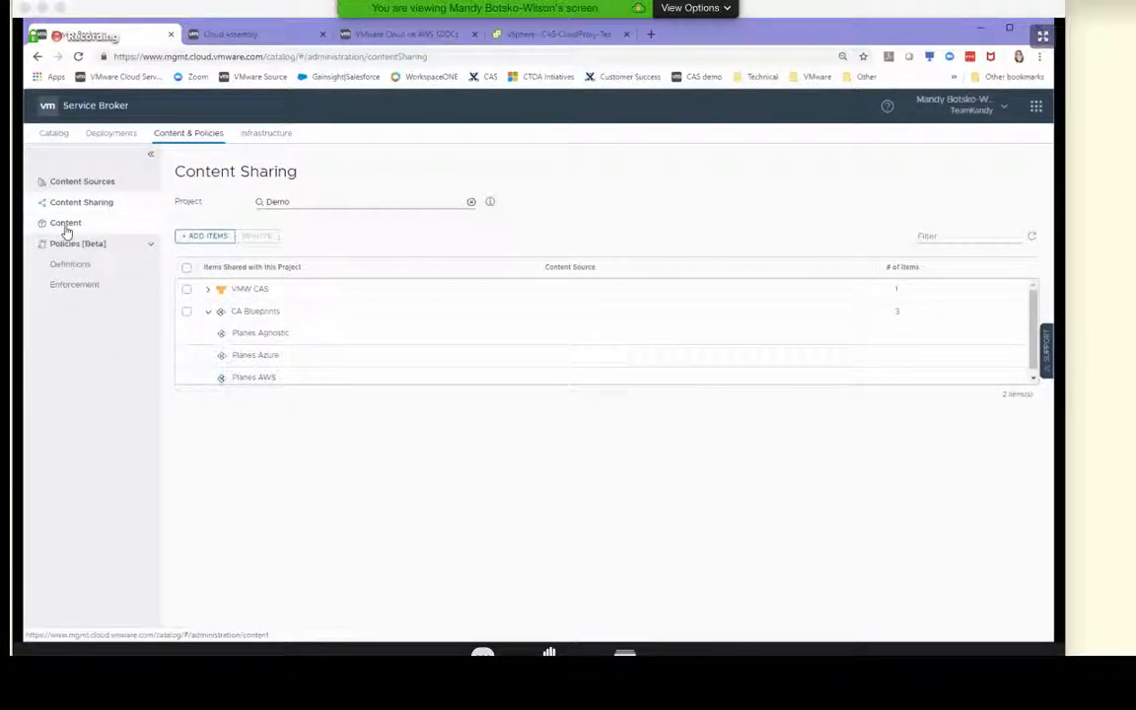
pyautogui.click(207, 289)
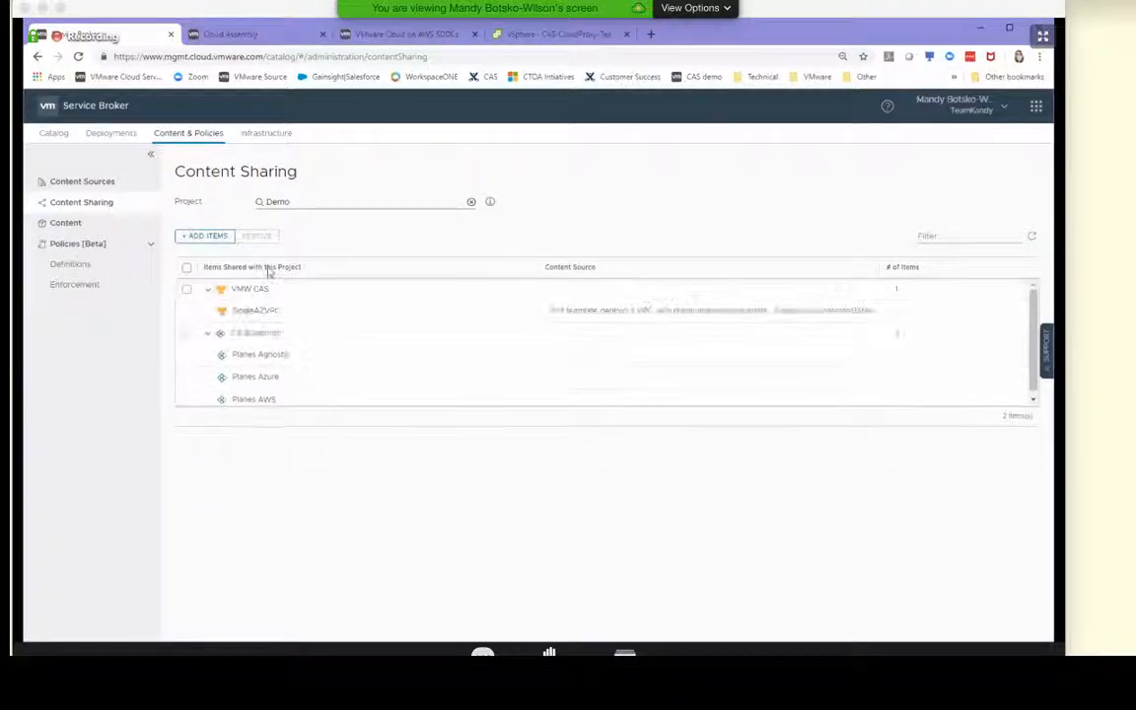
pyautogui.click(69, 223)
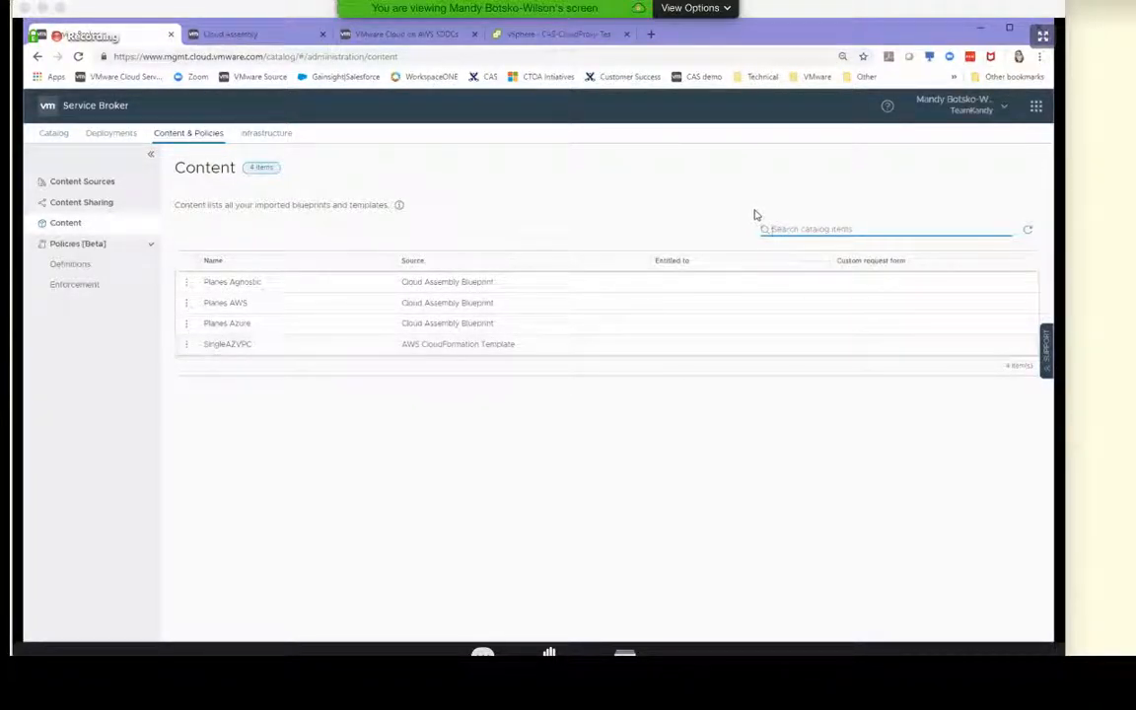
# Save and re-import the CA Blueprints content source, keeping Demo as its source project
pyautogui.click(47, 186)
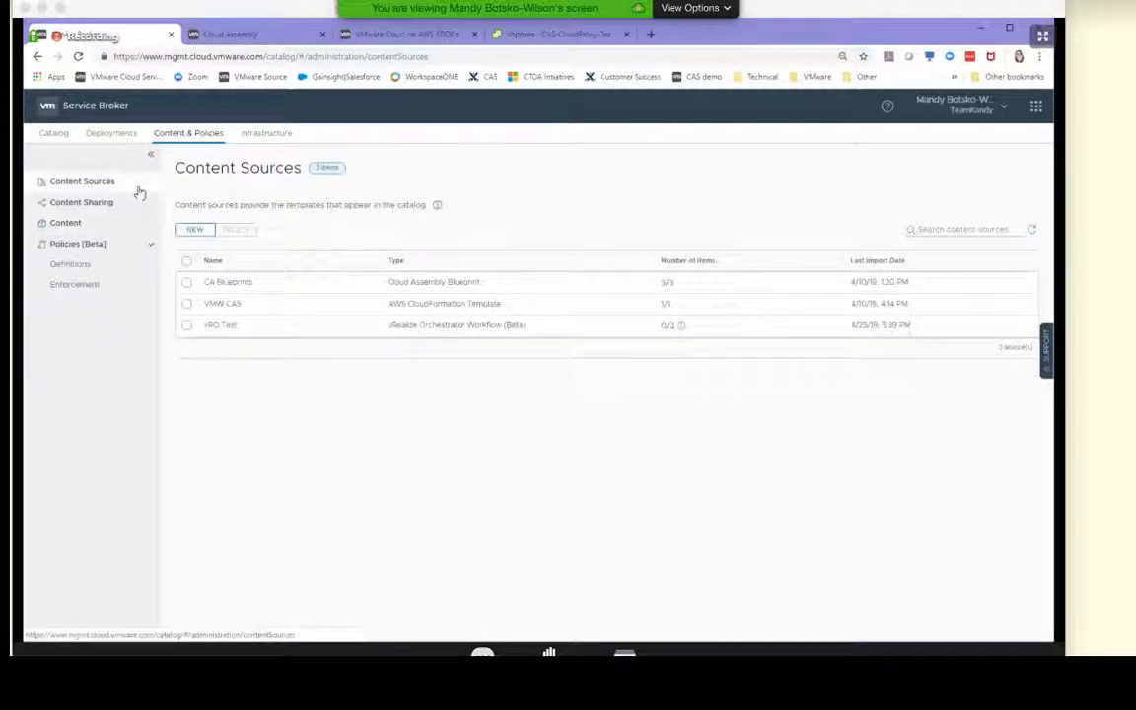
pyautogui.click(236, 284)
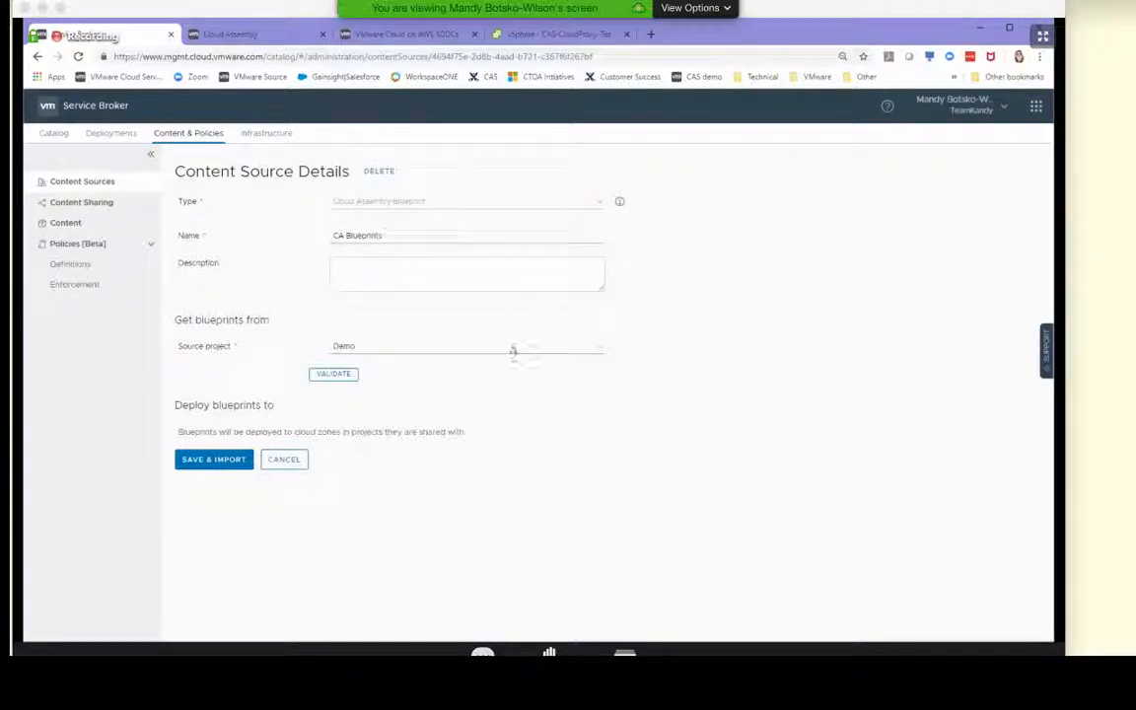
pyautogui.click(236, 460)
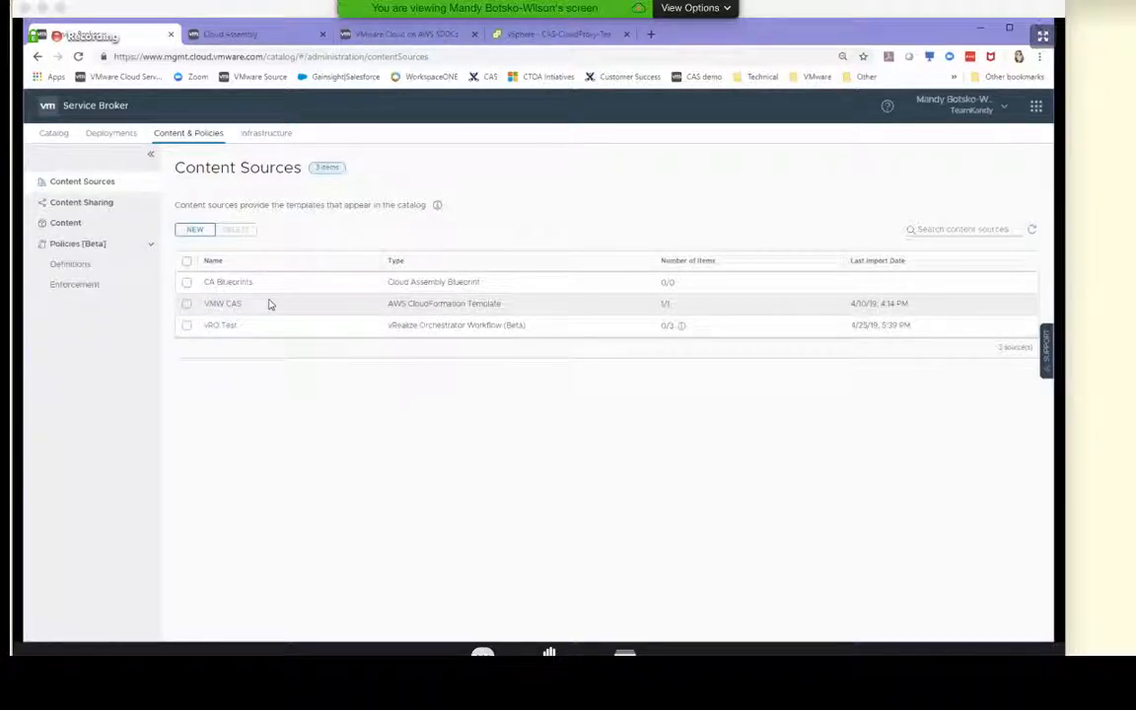
# Check the CA Blueprints items shared with the Demo project and save the sharing of CA Blueprints and VMW CAS
pyautogui.click(69, 203)
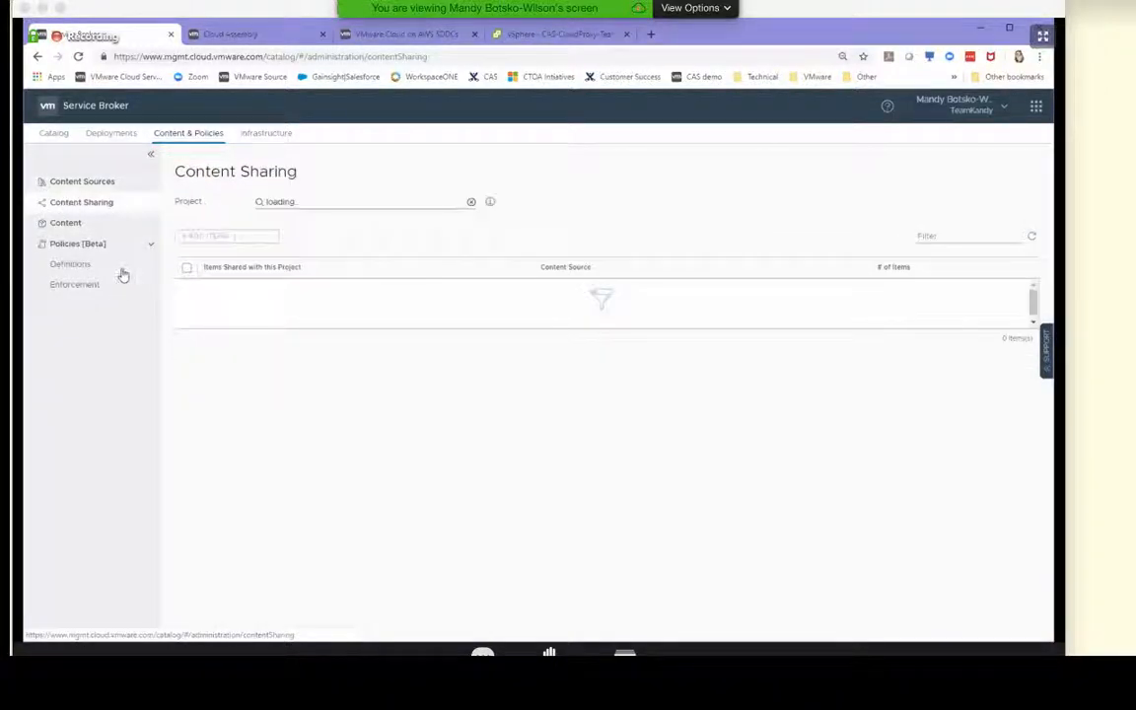
pyautogui.click(285, 202)
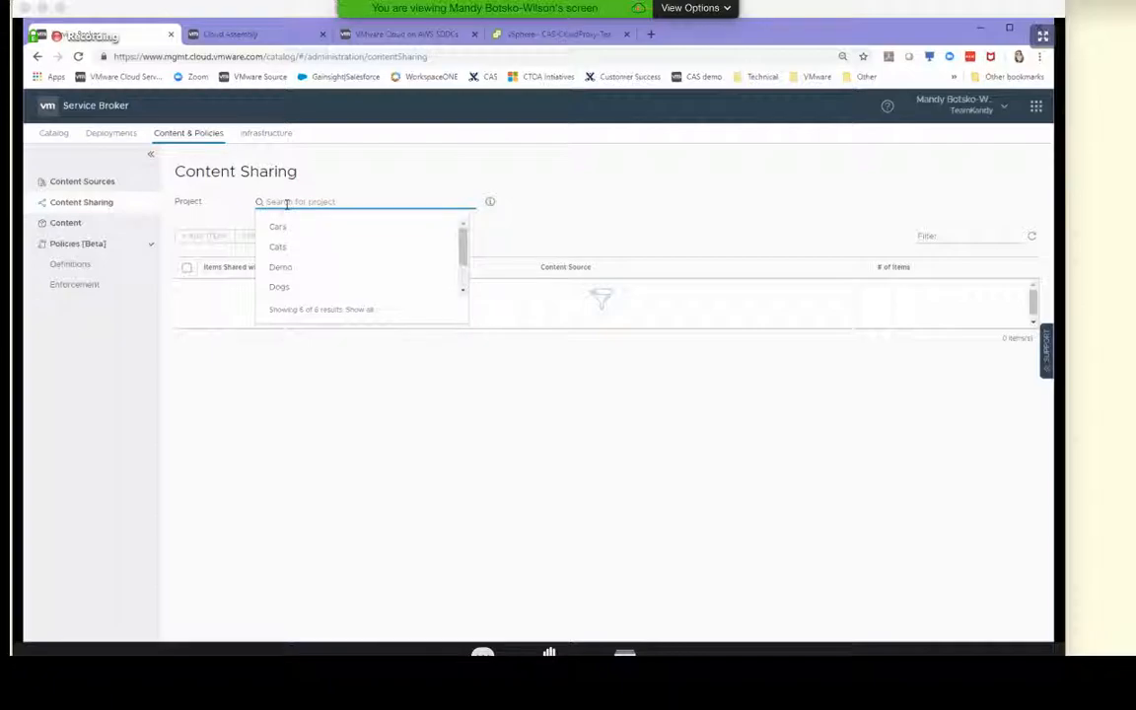
pyautogui.click(291, 267)
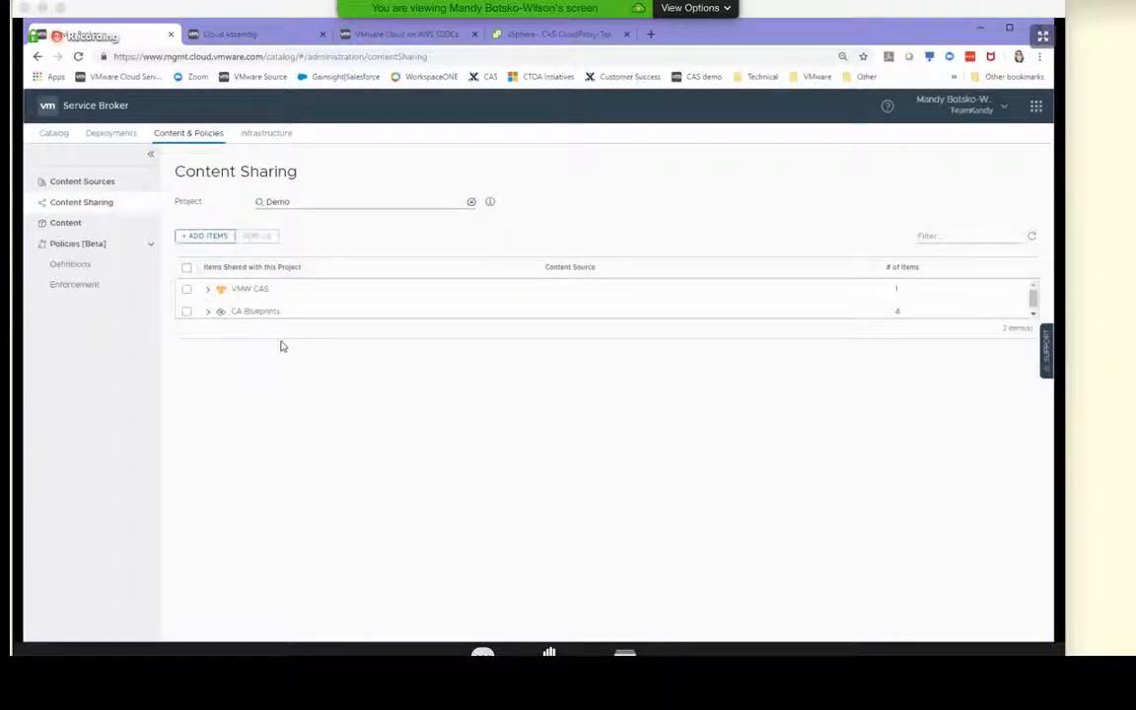
pyautogui.click(209, 312)
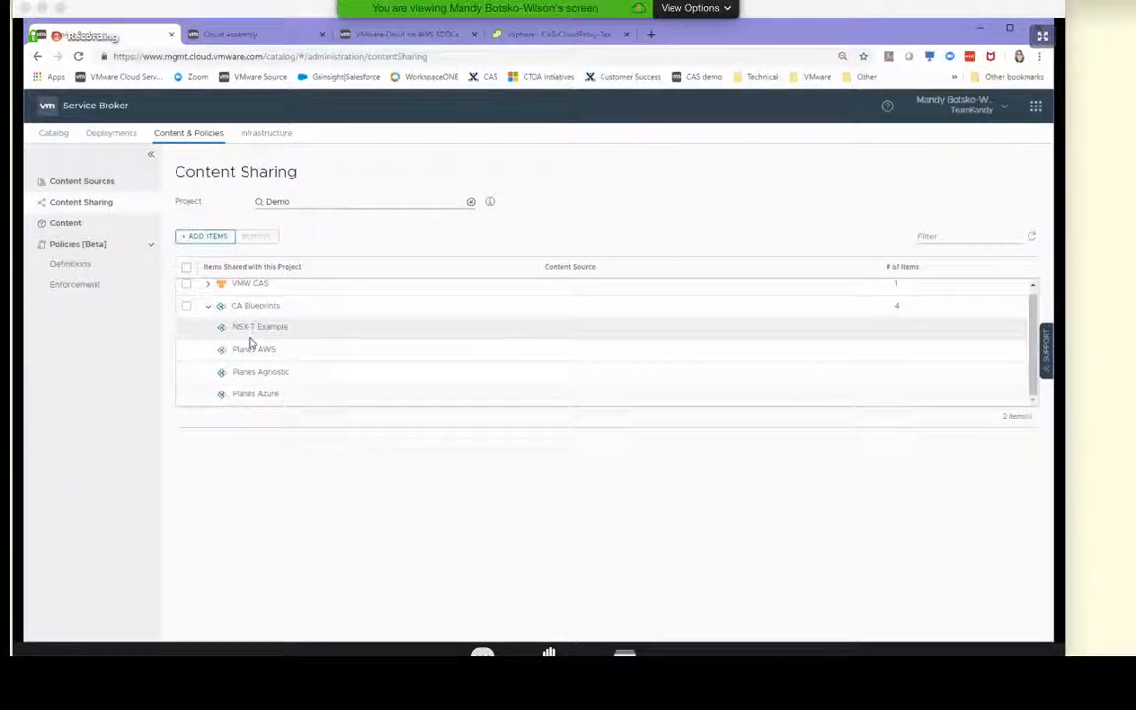
pyautogui.click(185, 308)
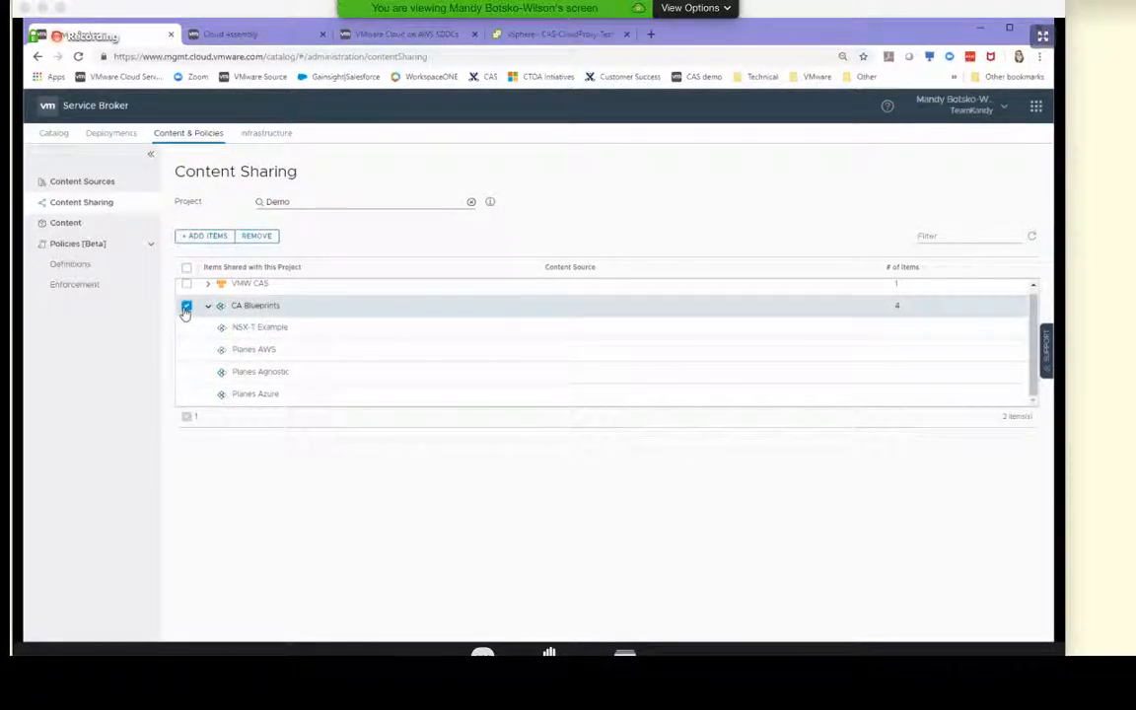
pyautogui.click(187, 239)
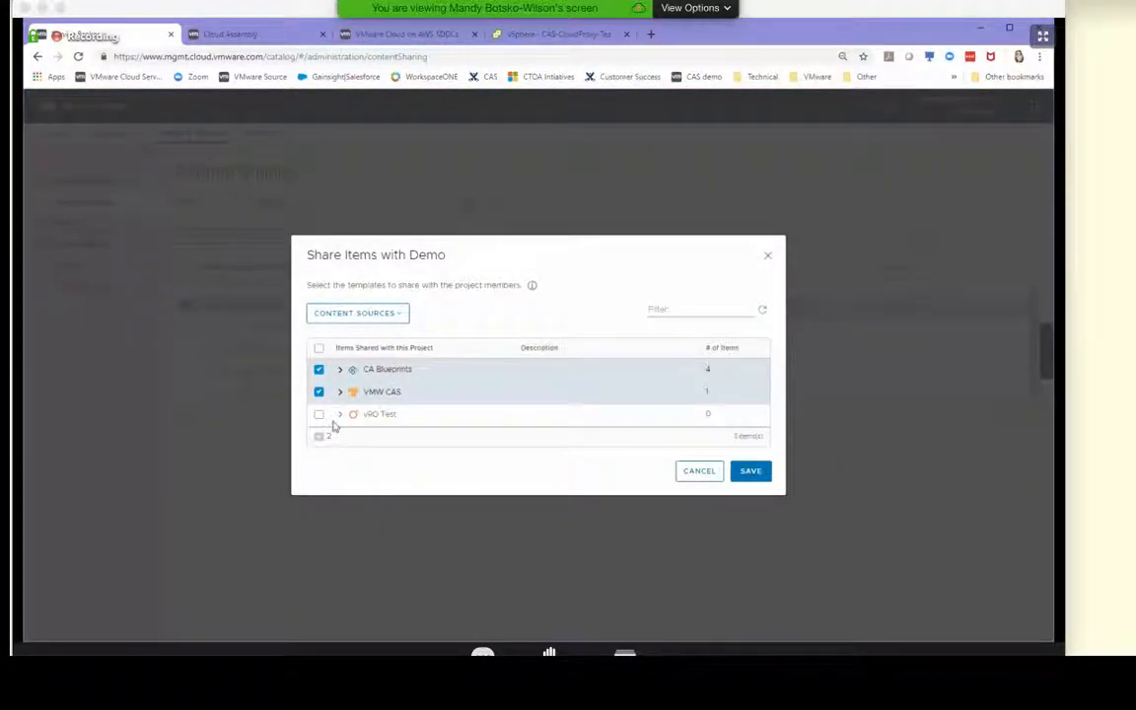
pyautogui.click(753, 473)
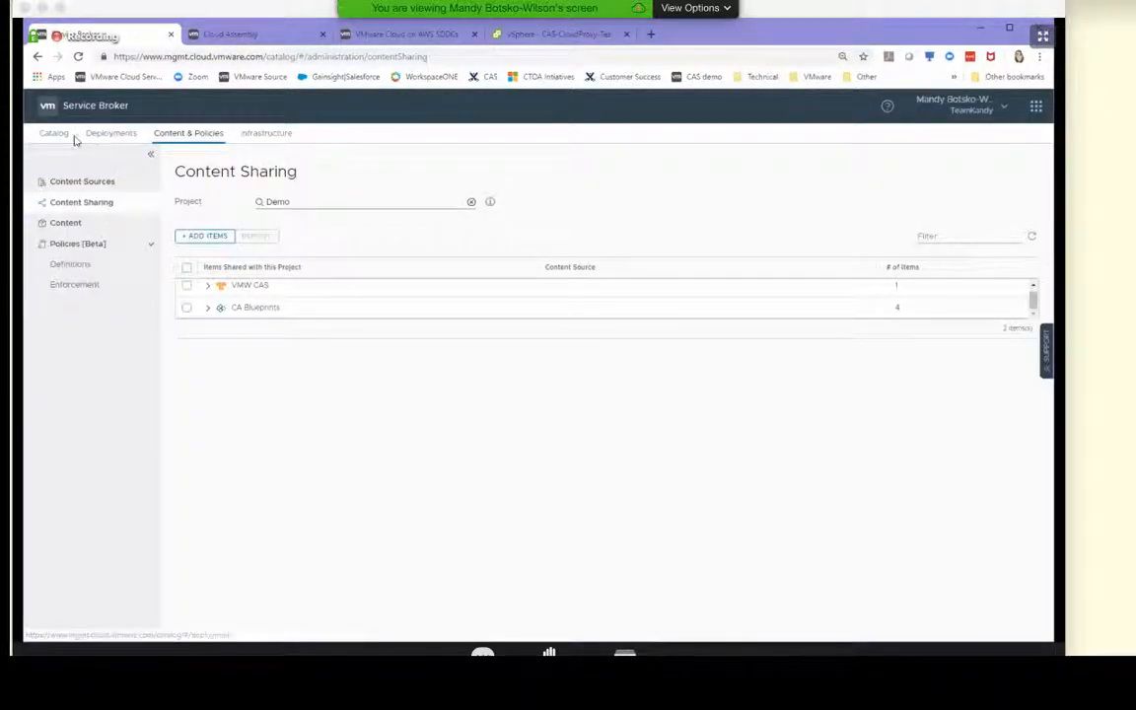
# Examine the Image/OS and Node Size options in the NSX-T Example catalog request form, and leave it without submitting
pyautogui.click(54, 134)
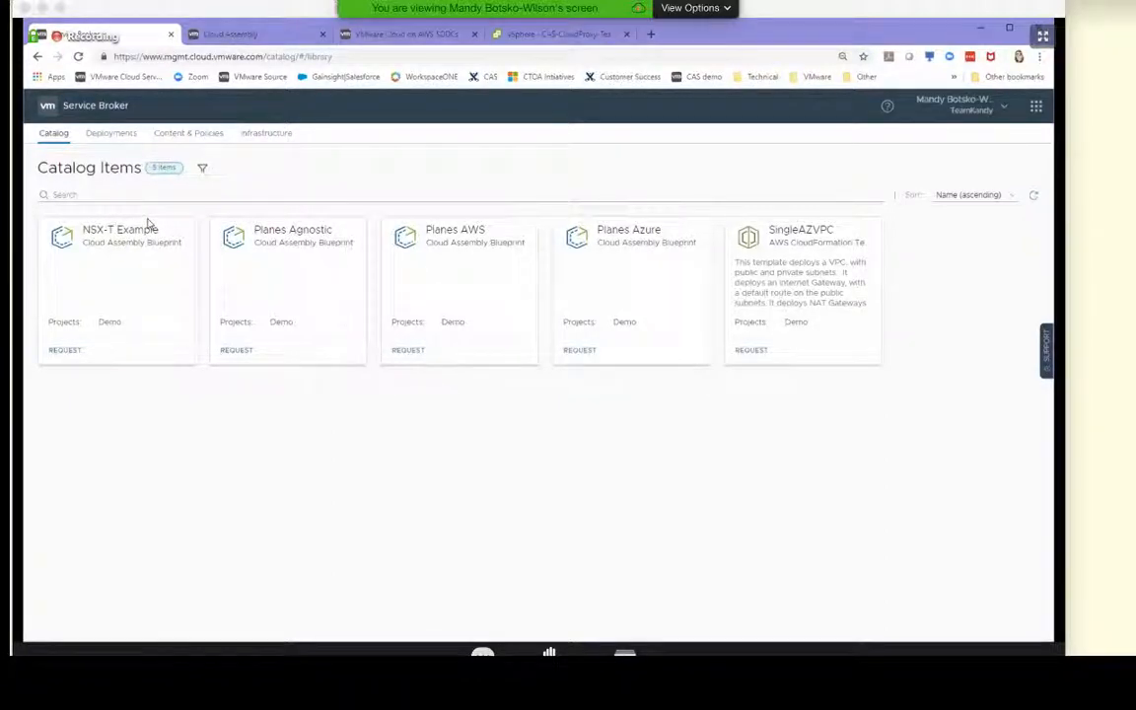
pyautogui.click(67, 351)
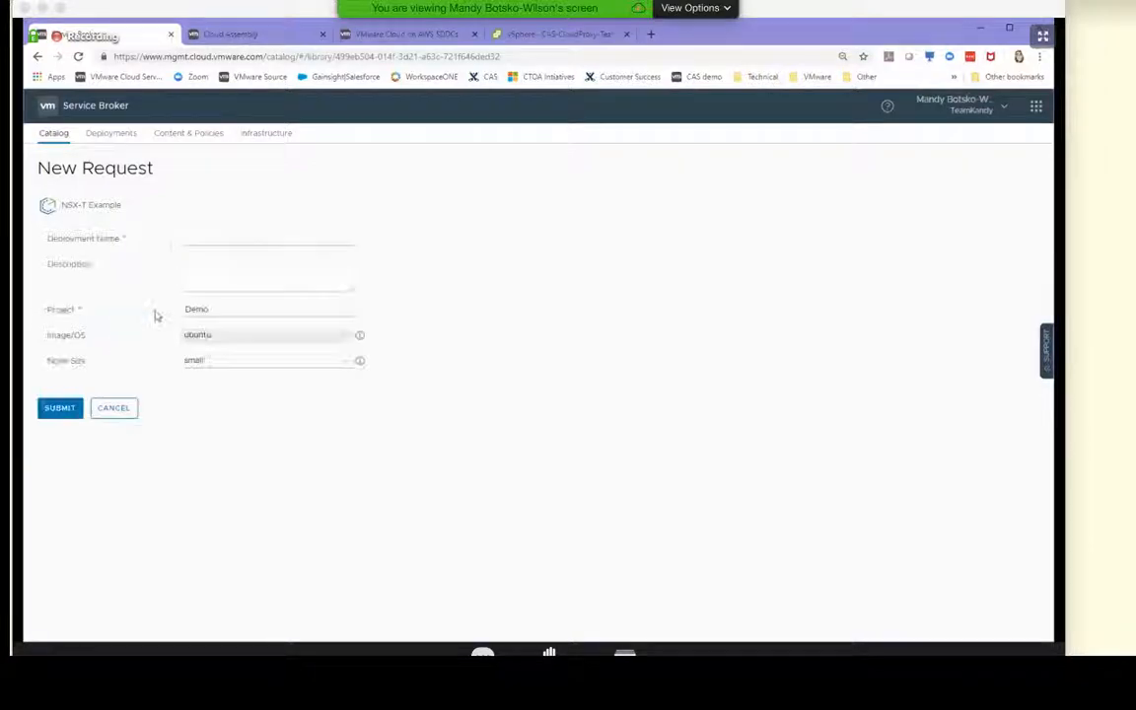
pyautogui.click(227, 335)
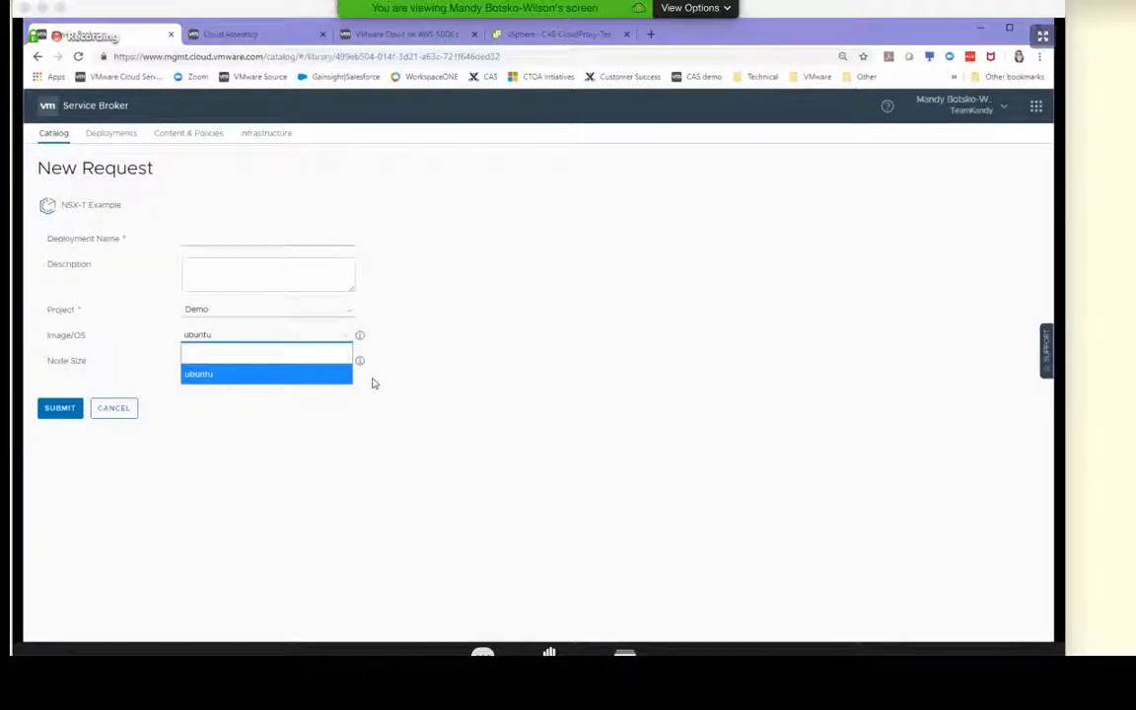
pyautogui.click(511, 433)
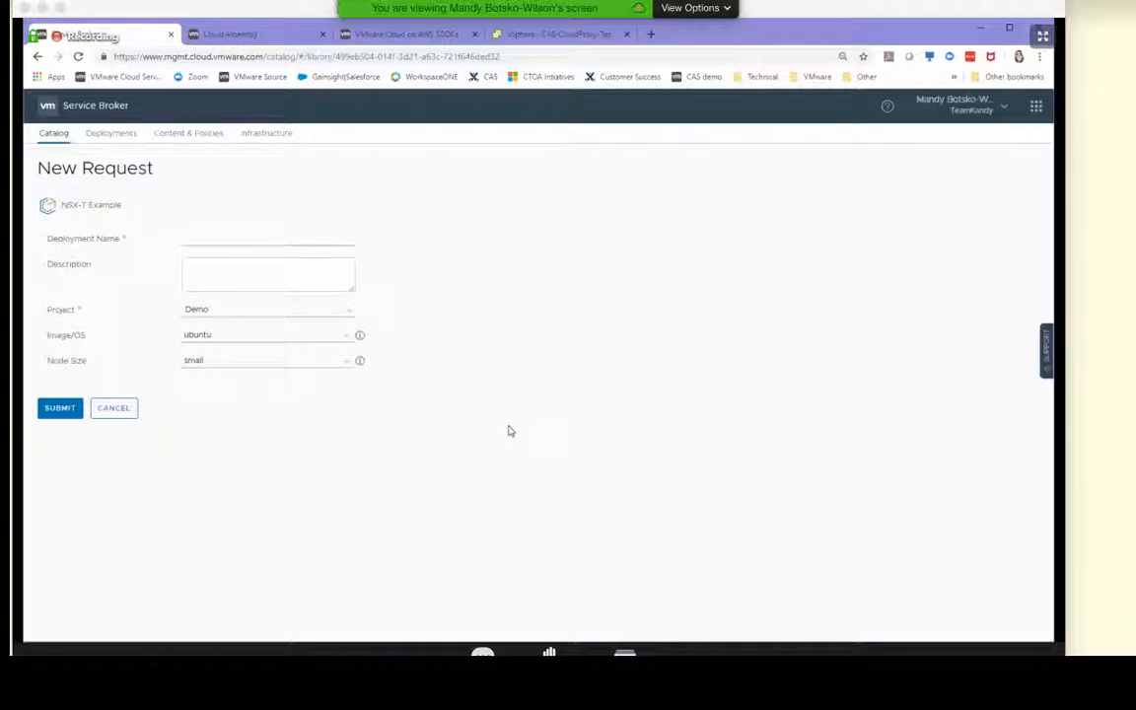
pyautogui.click(187, 365)
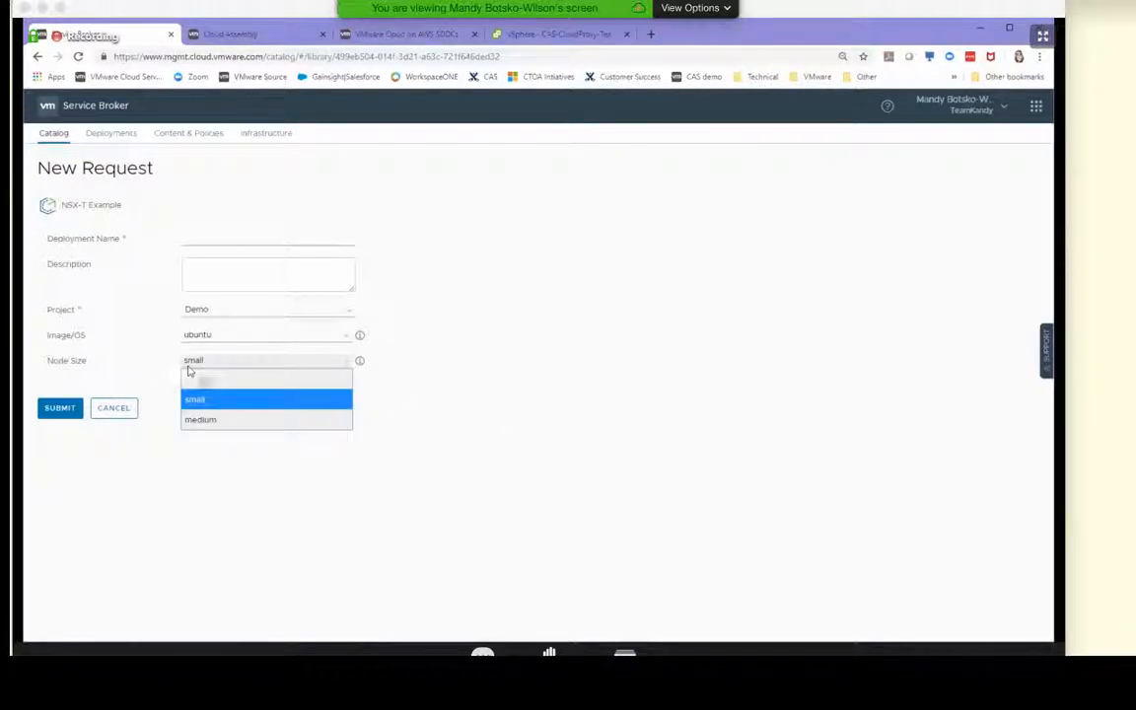
pyautogui.click(287, 476)
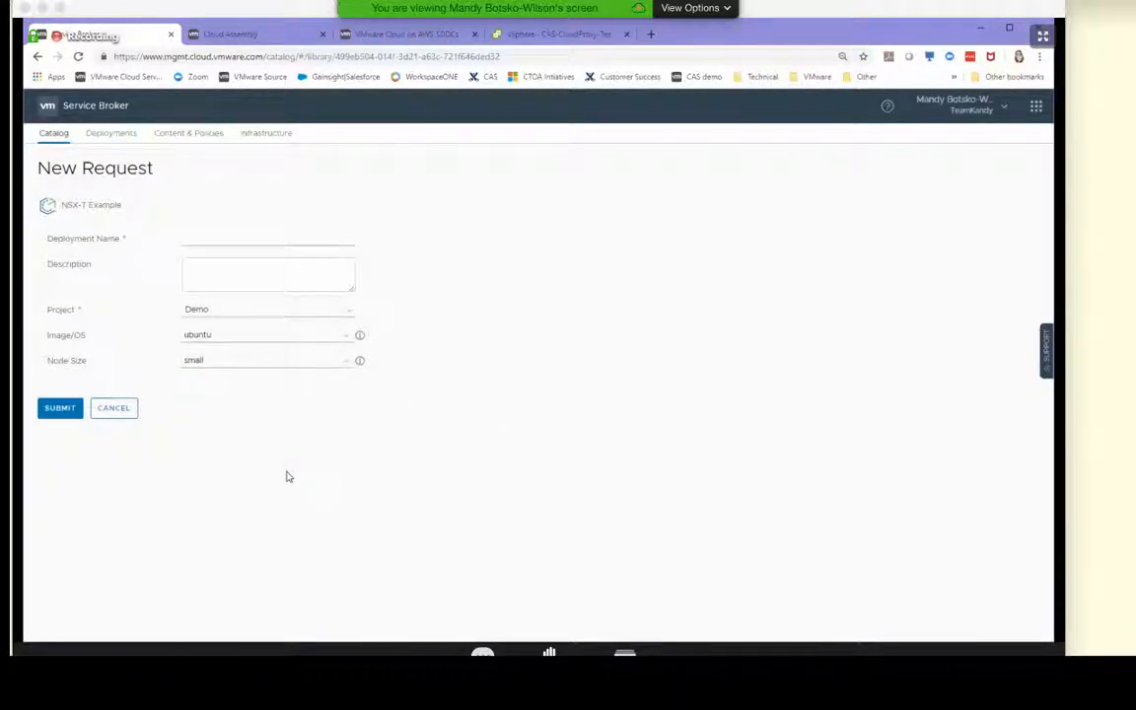
pyautogui.click(129, 410)
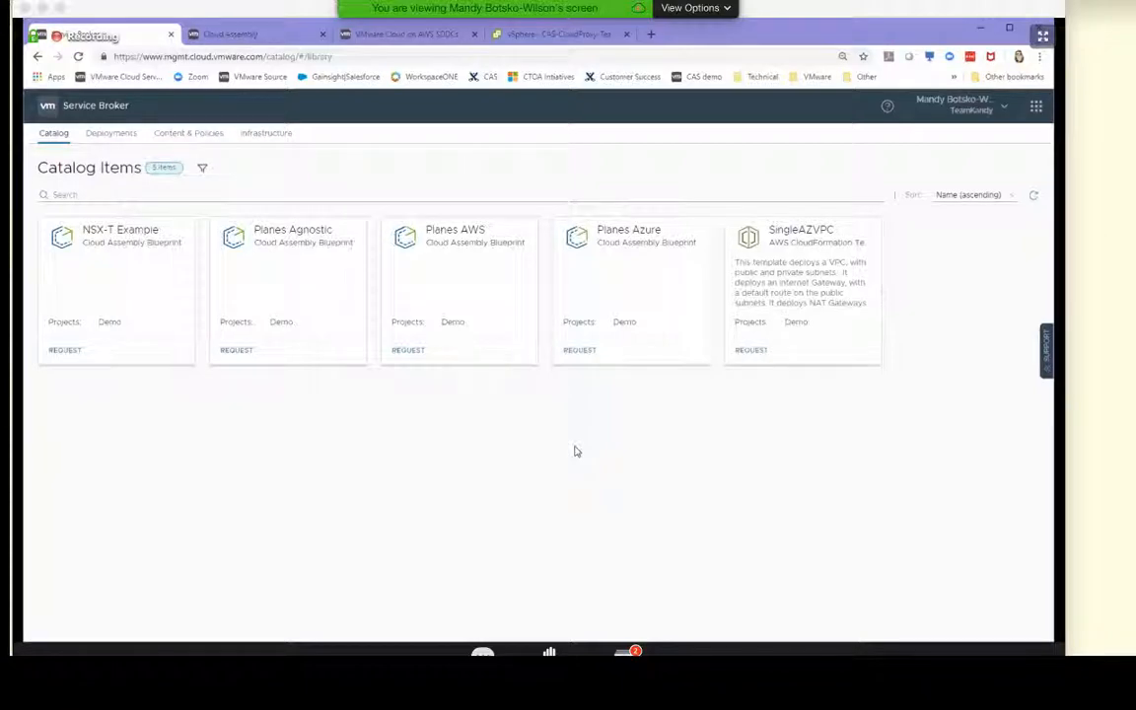
# Switch to Cloud Assembly and review the extensibility events, event topics, actions and workflows
pyautogui.click(217, 37)
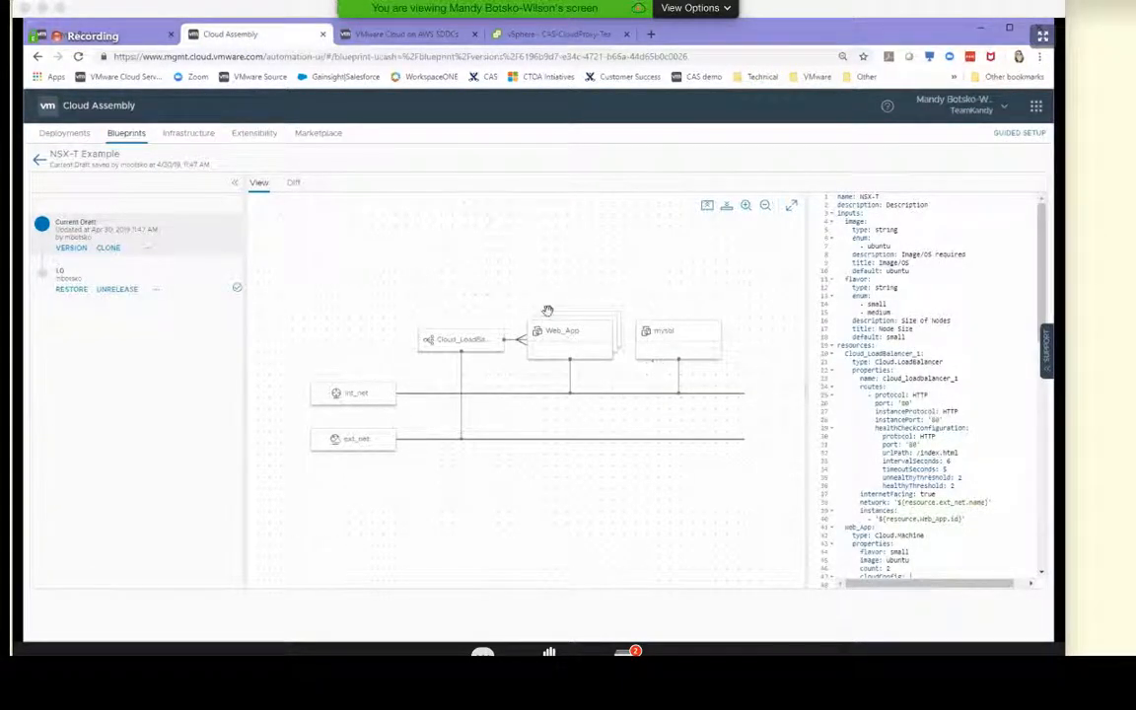
pyautogui.click(264, 137)
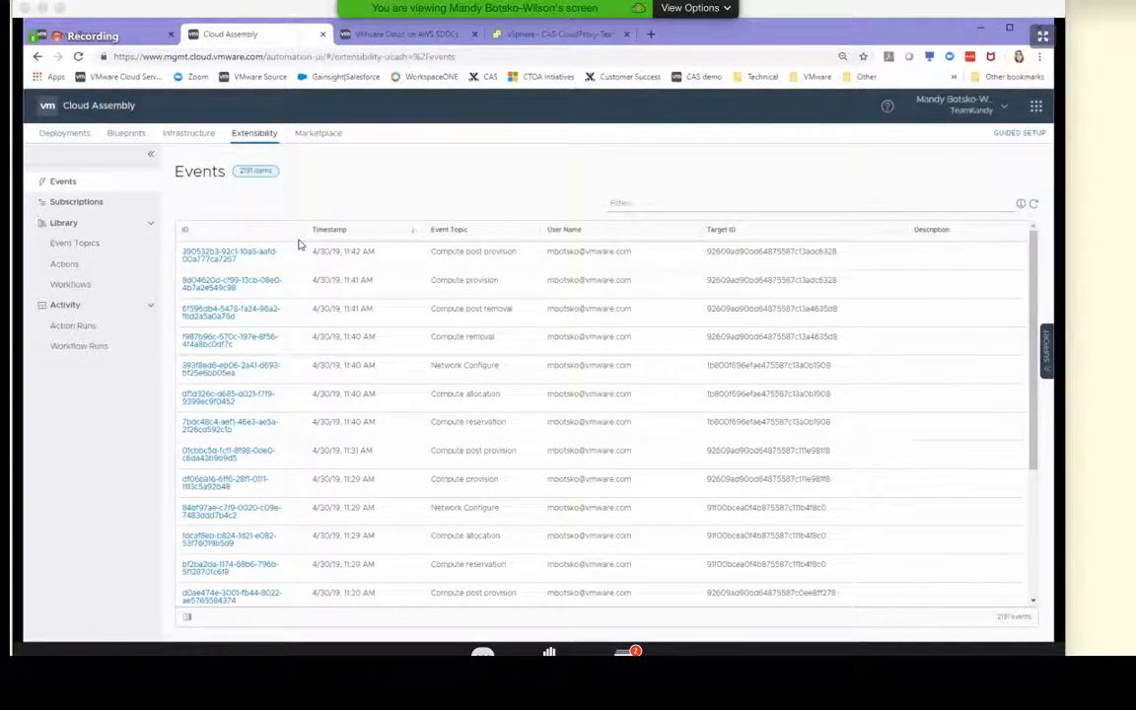
pyautogui.click(61, 247)
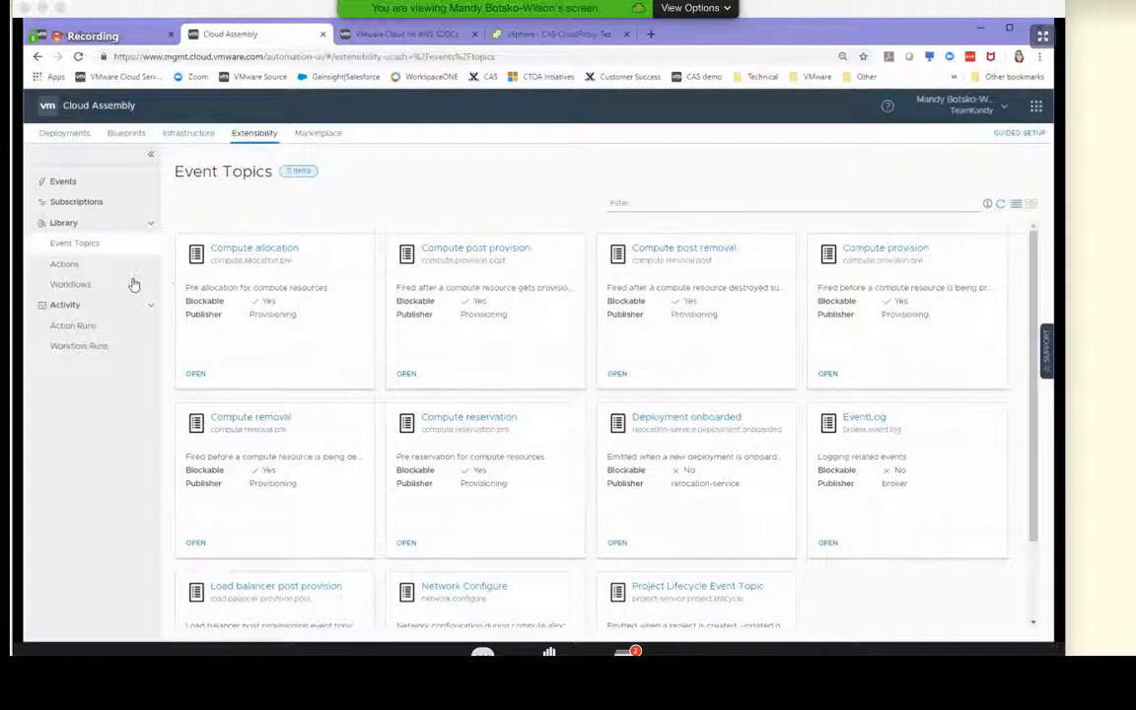
pyautogui.click(62, 264)
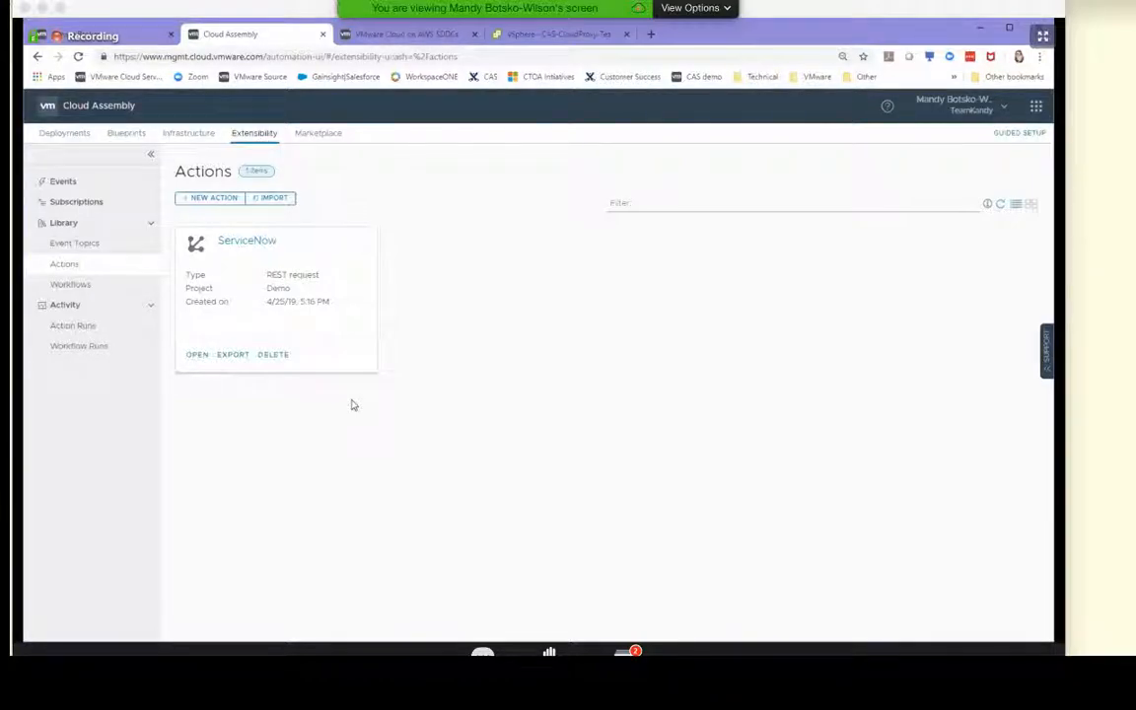
pyautogui.click(104, 291)
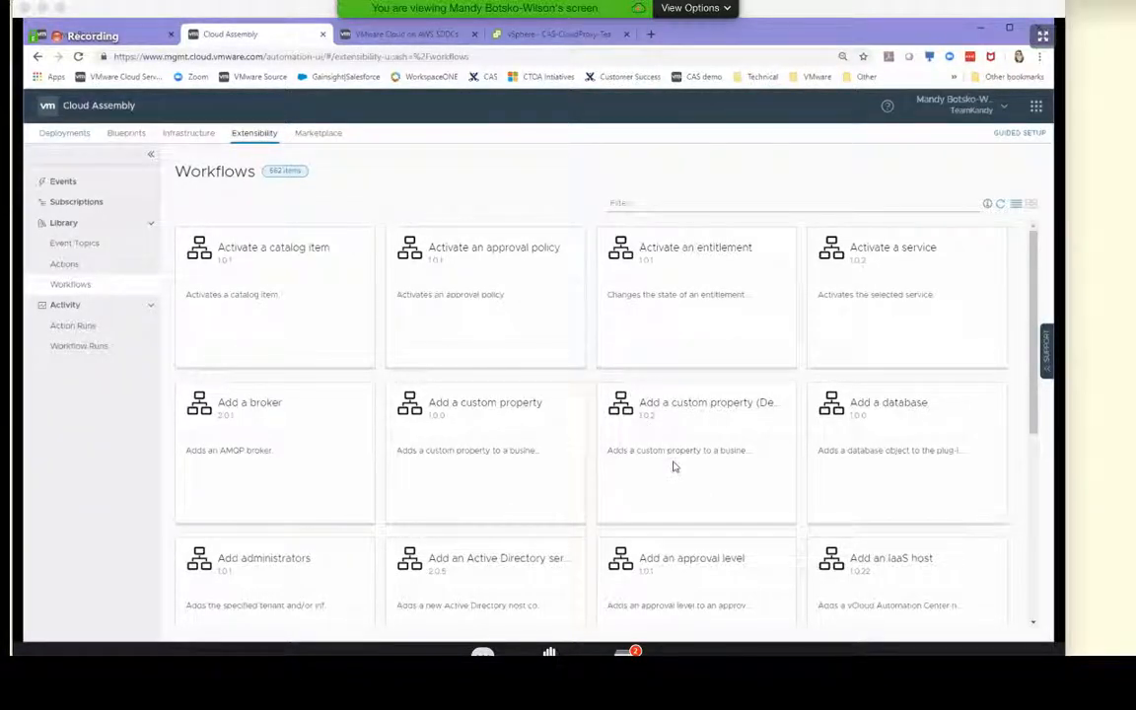
pyautogui.scroll(-3, 670, 465)
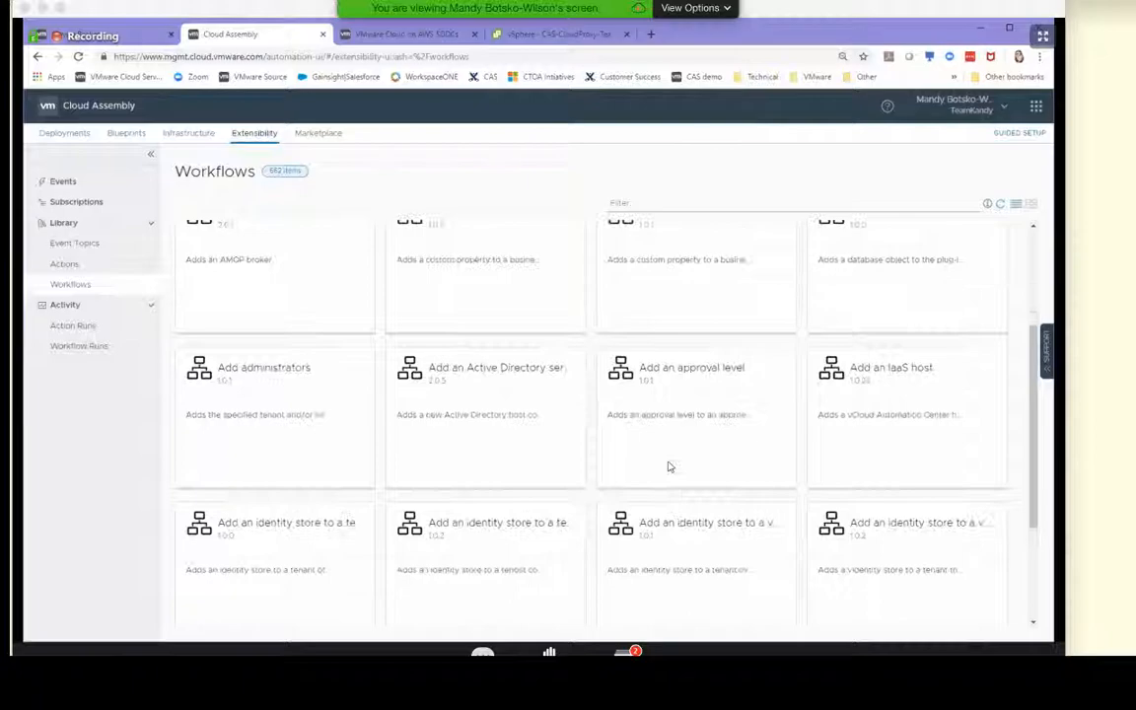
# Start a new extensibility subscription and name it Test
pyautogui.scroll(3, 670, 464)
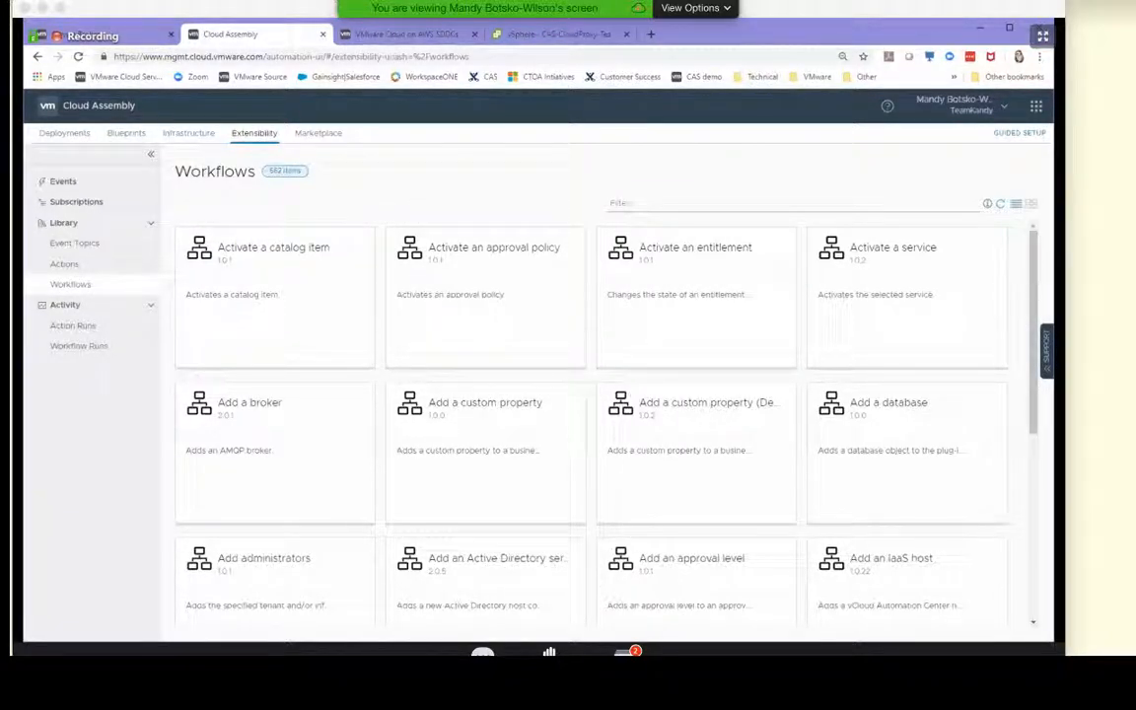
pyautogui.click(71, 205)
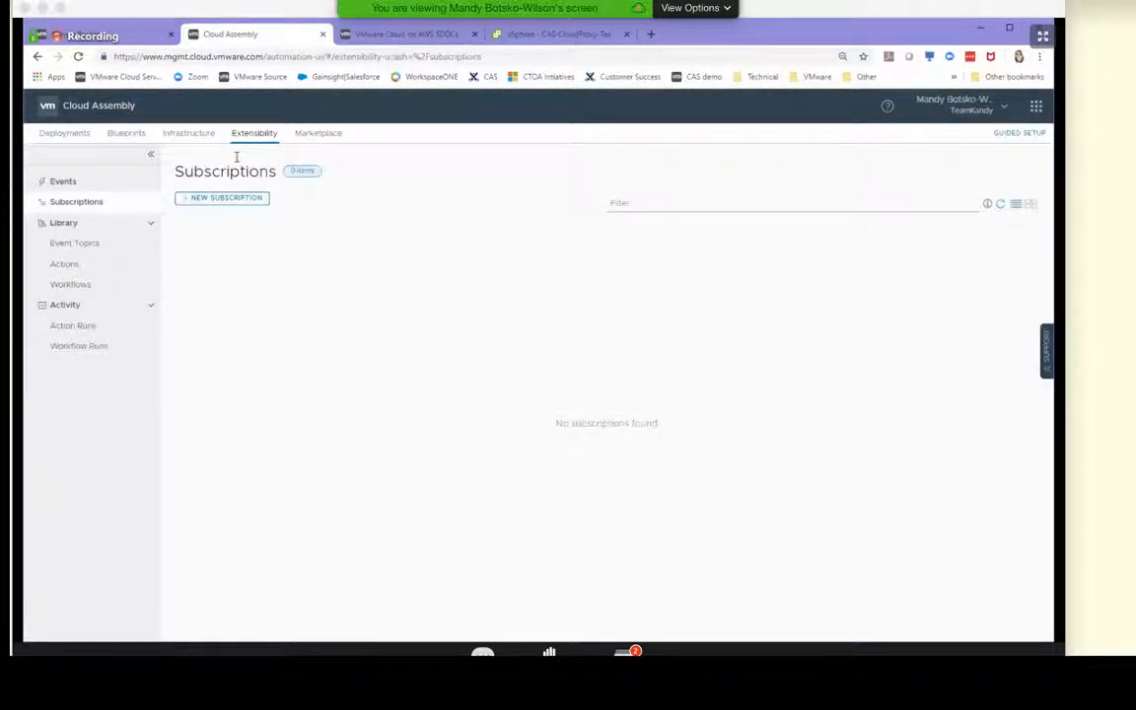
pyautogui.click(235, 199)
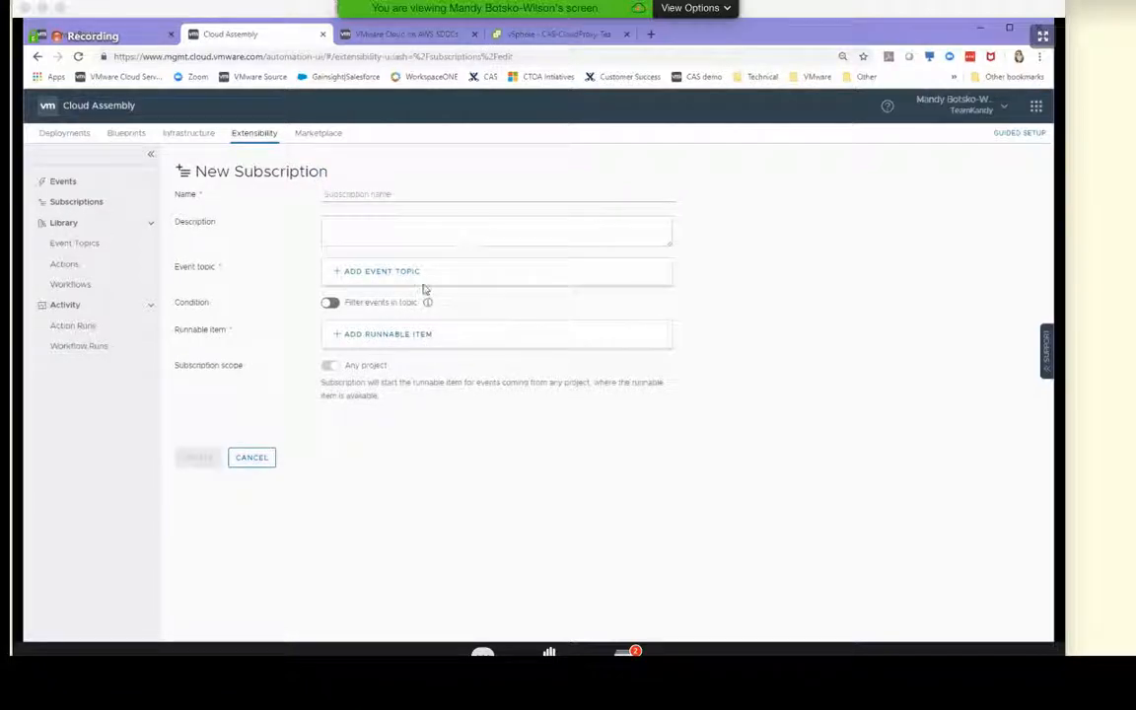
pyautogui.click(393, 193)
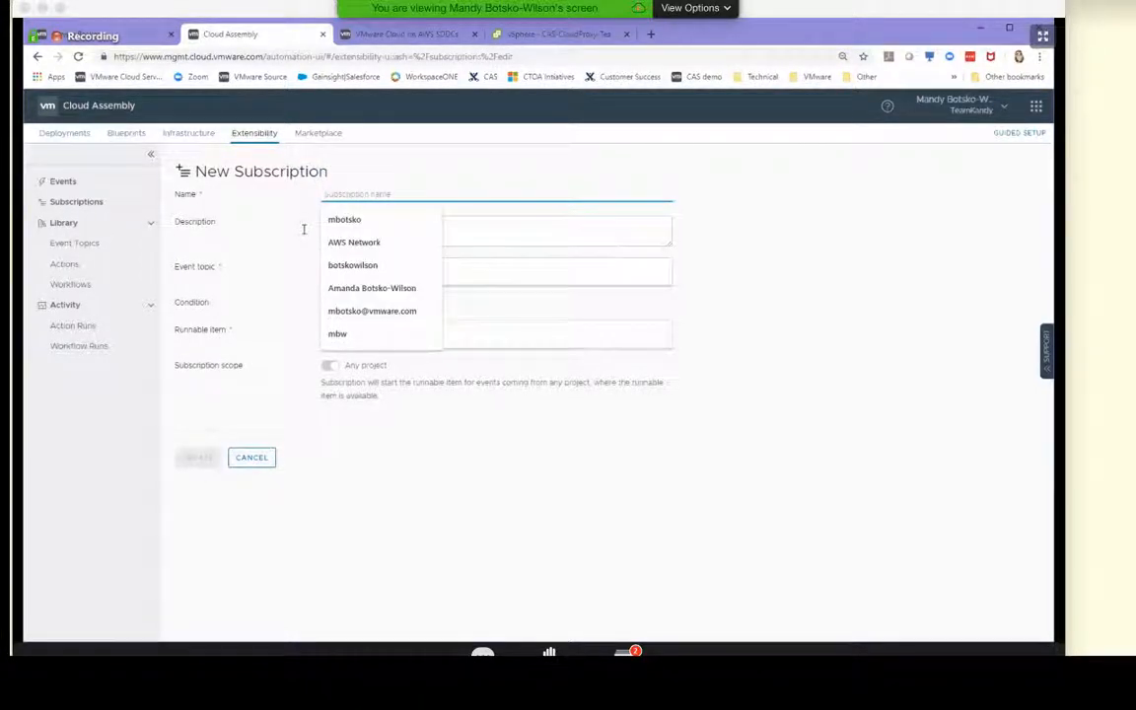
pyautogui.write('Test')
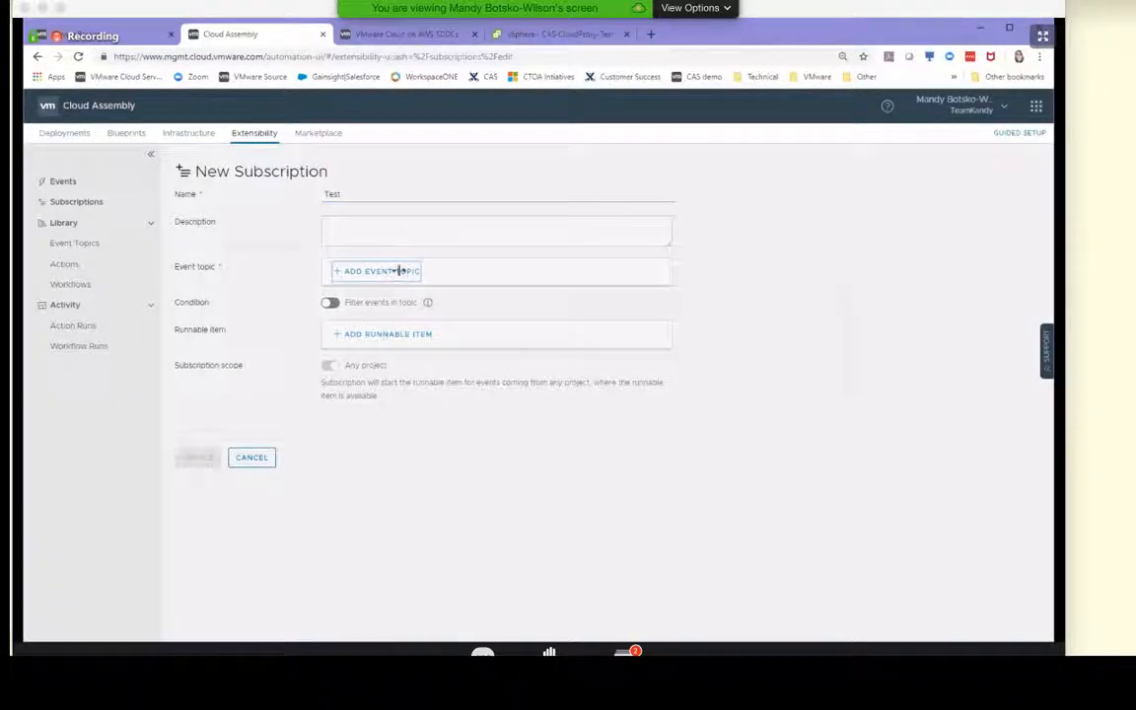
# Set the subscription's event topic to Compute provision and its runnable item to the ServiceNow ABX action
pyautogui.click(395, 270)
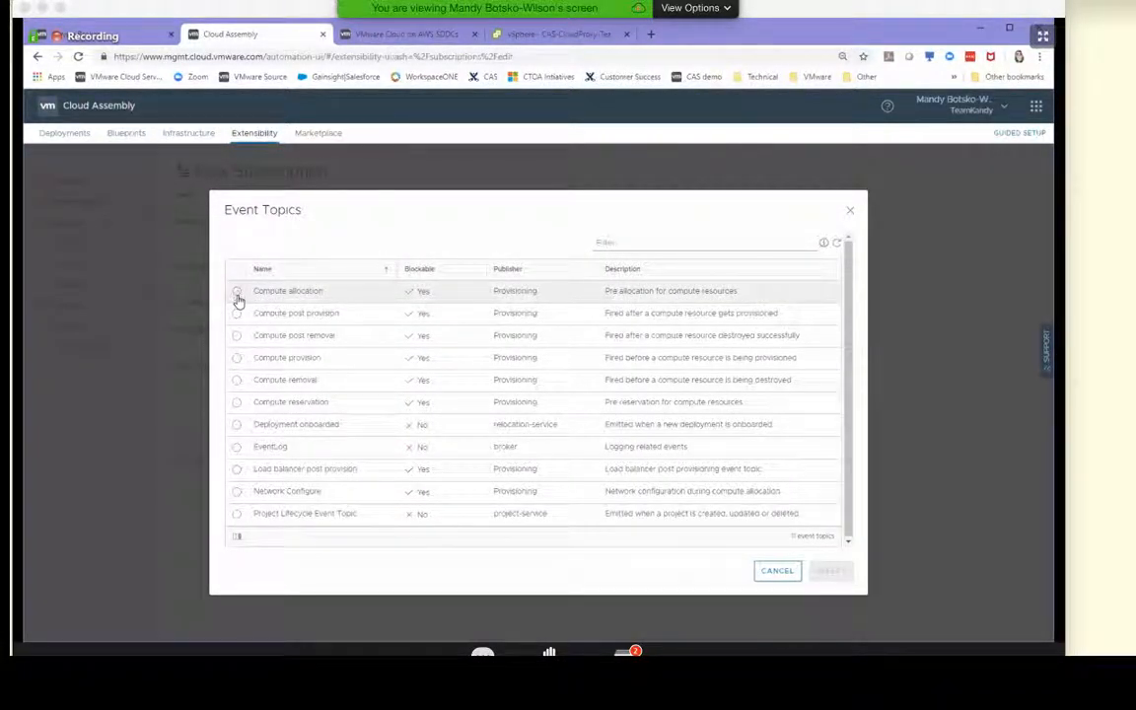
pyautogui.click(237, 358)
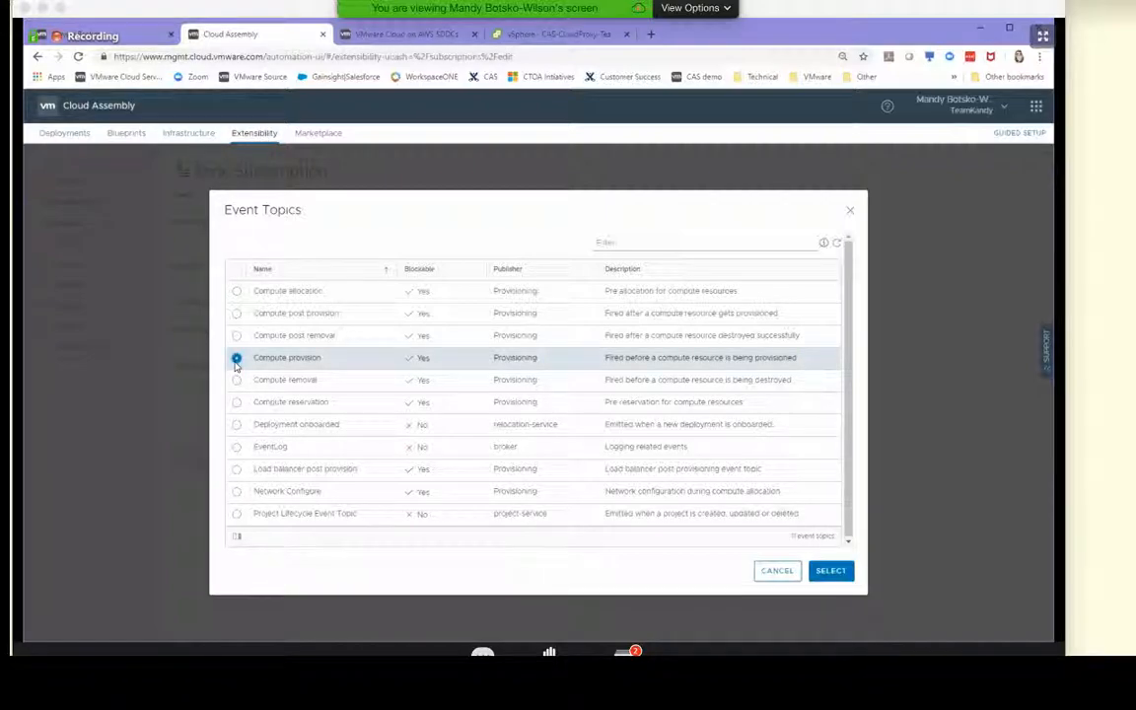
pyautogui.click(840, 572)
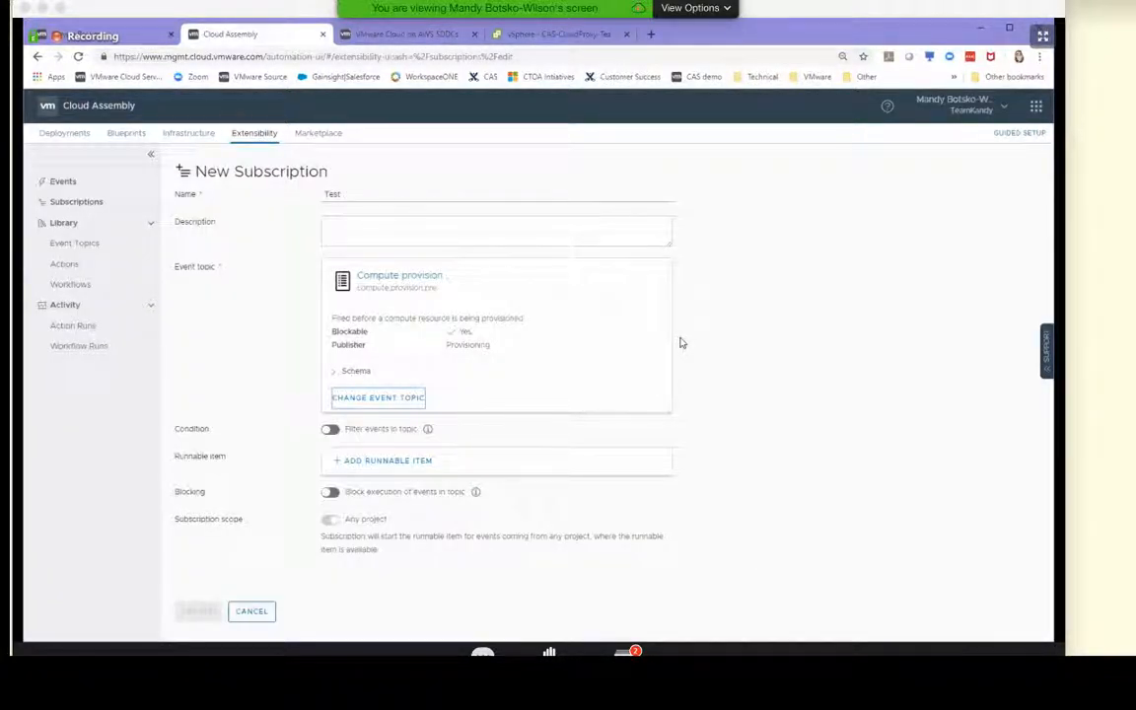
pyautogui.click(339, 464)
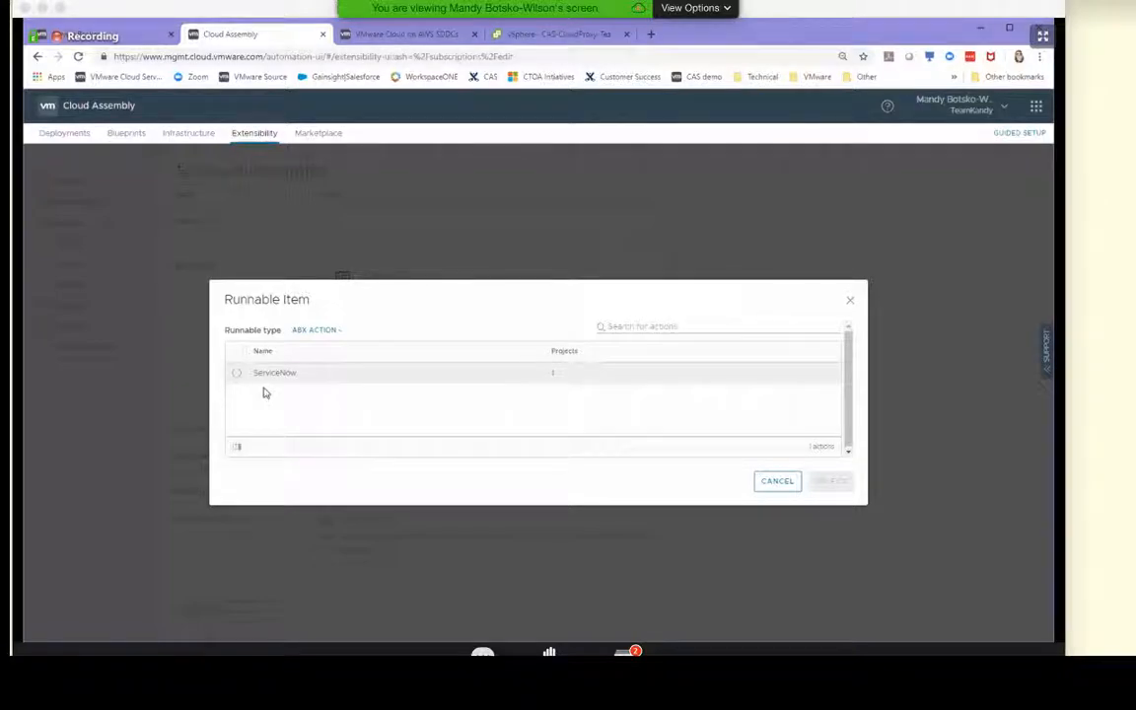
pyautogui.click(236, 373)
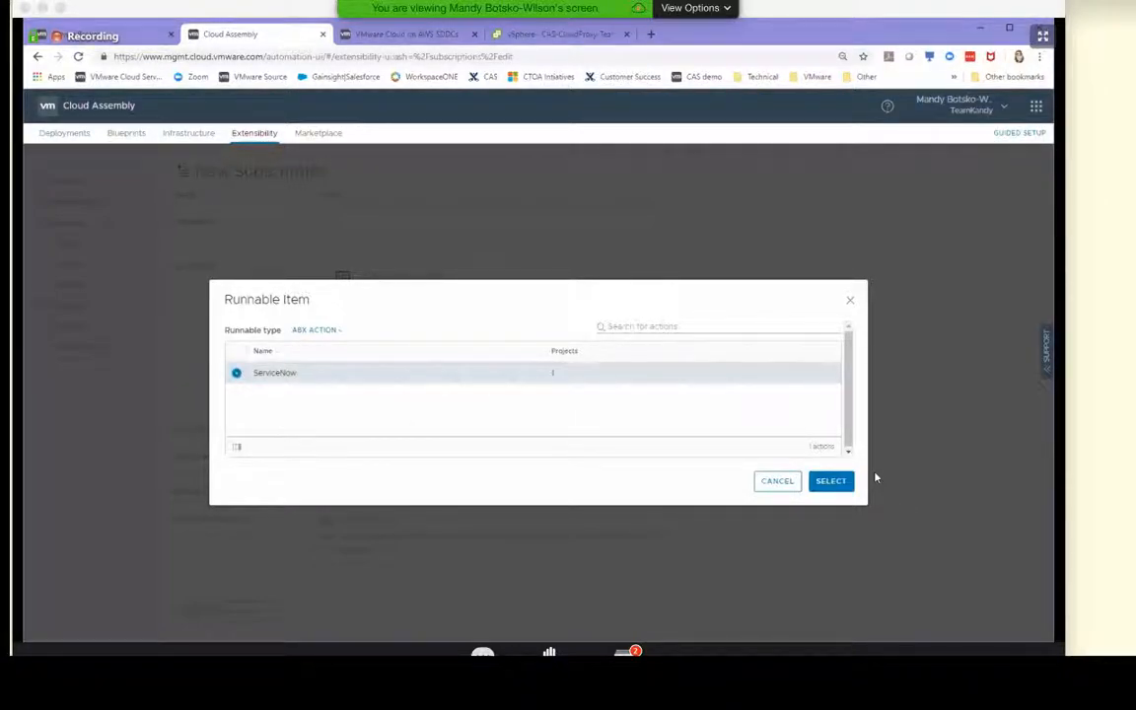
pyautogui.click(831, 483)
# Try out the blocking option and the topic's event filter condition, leaving blocking off and the filter on
pyautogui.scroll(-2, 596, 494)
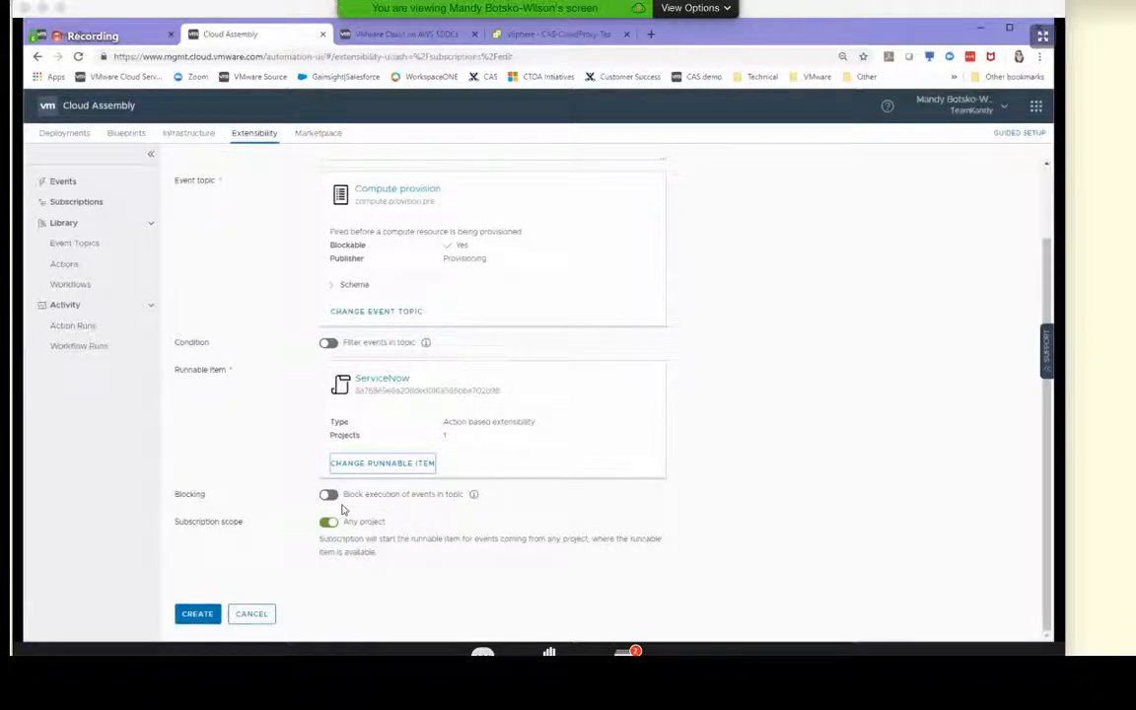
pyautogui.click(332, 495)
pyautogui.scroll(-2, 670, 471)
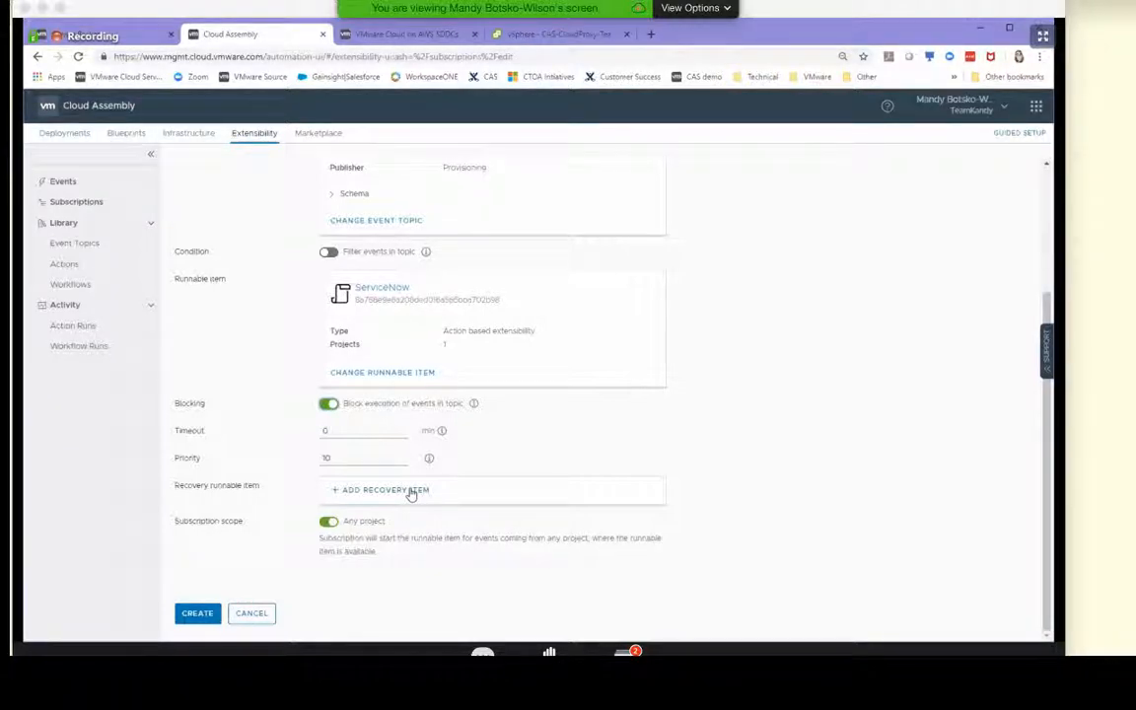
pyautogui.click(328, 404)
pyautogui.click(329, 344)
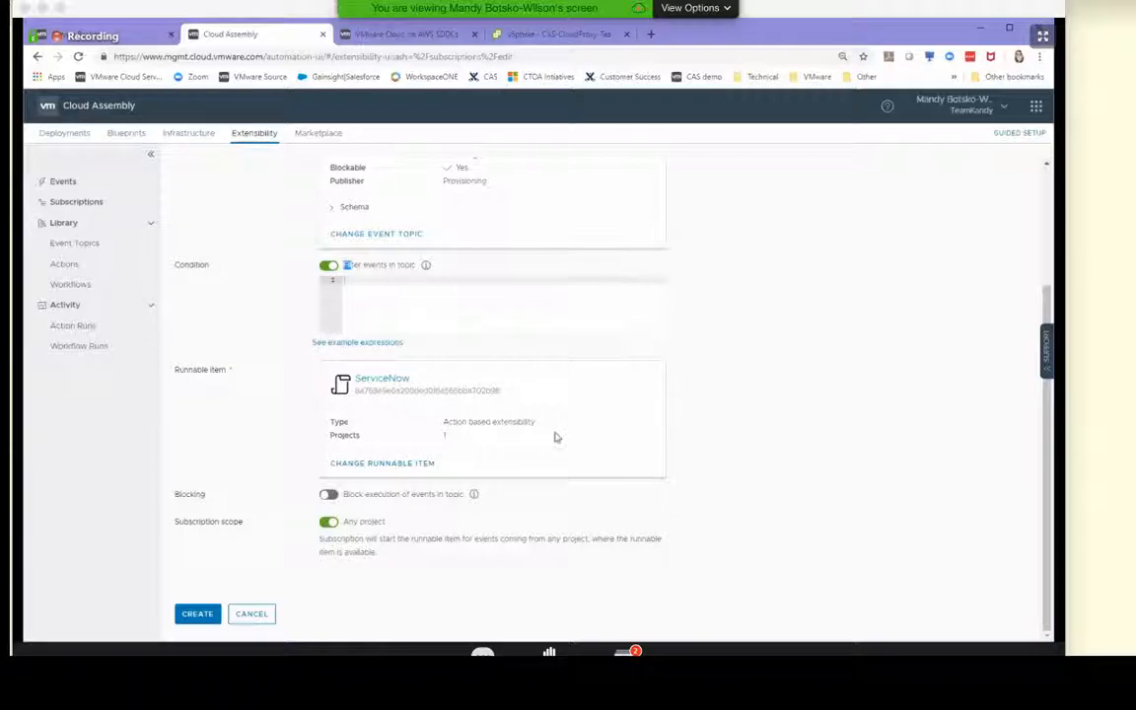
pyautogui.click(330, 496)
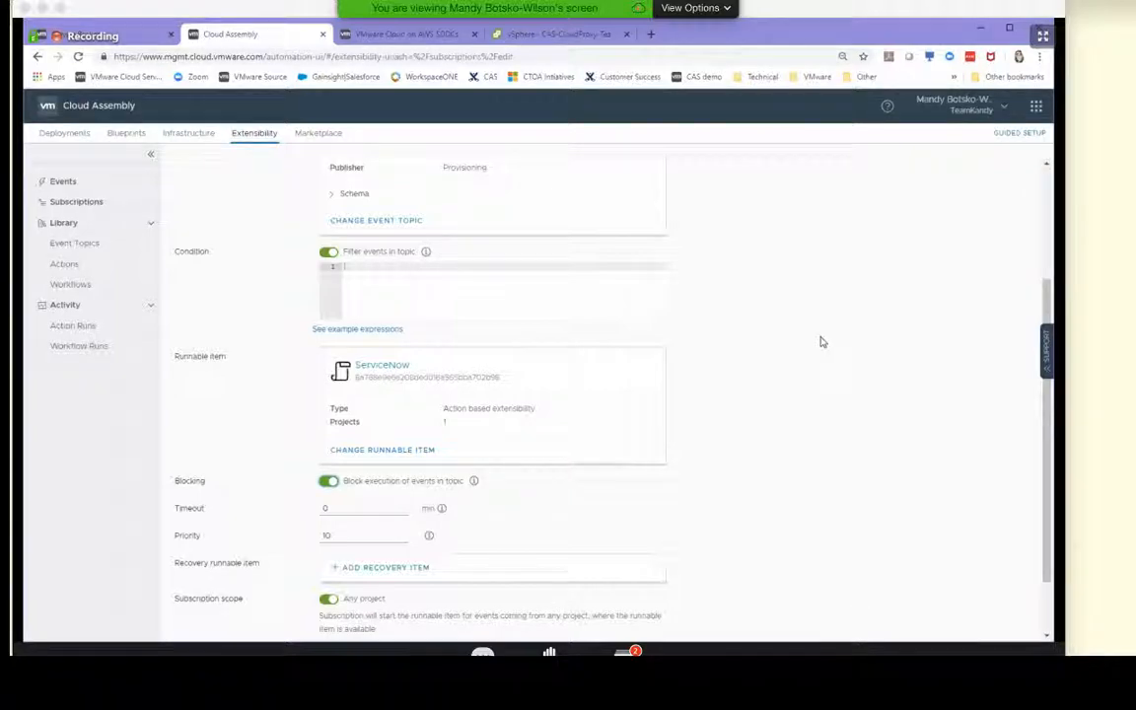
pyautogui.scroll(-3, 730, 355)
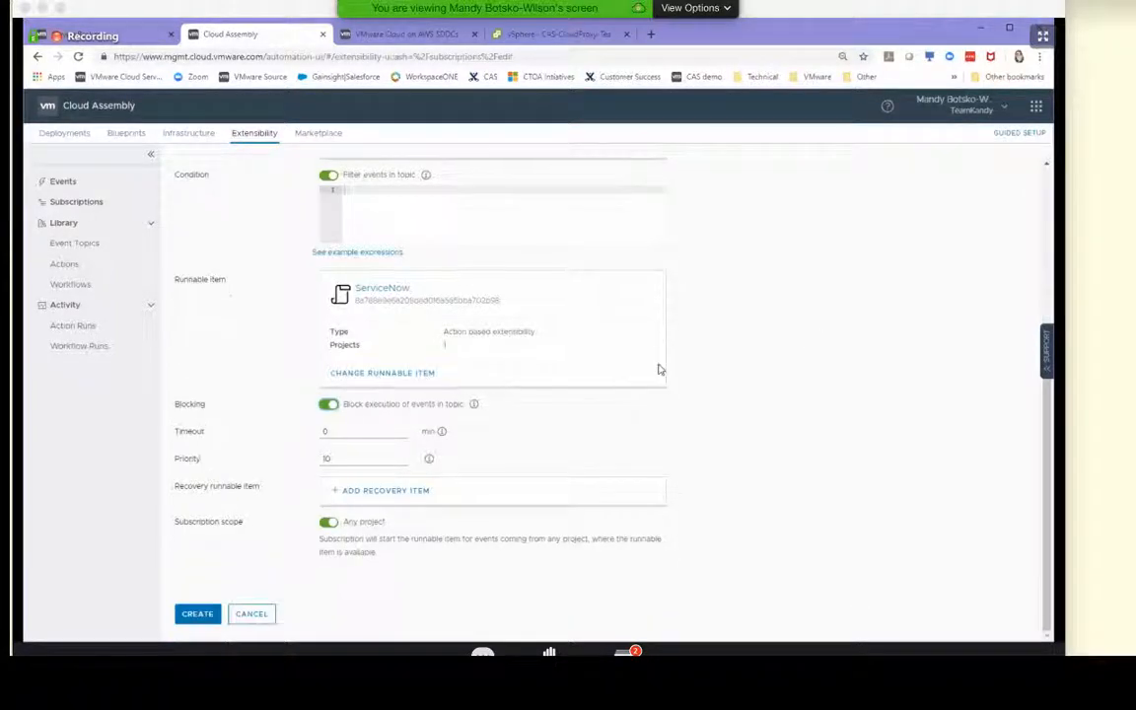
pyautogui.click(328, 404)
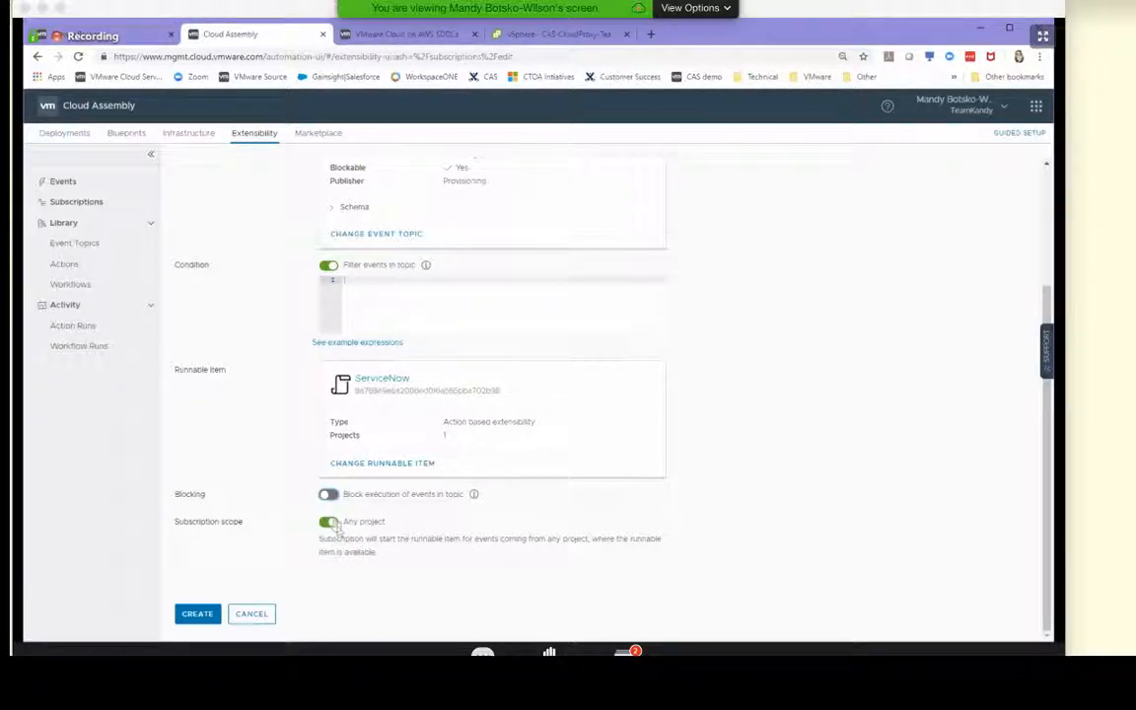
# Limit the subscription scope to the Demo project instead of any project
pyautogui.moveTo(348, 522); pyautogui.dragTo(354, 522)
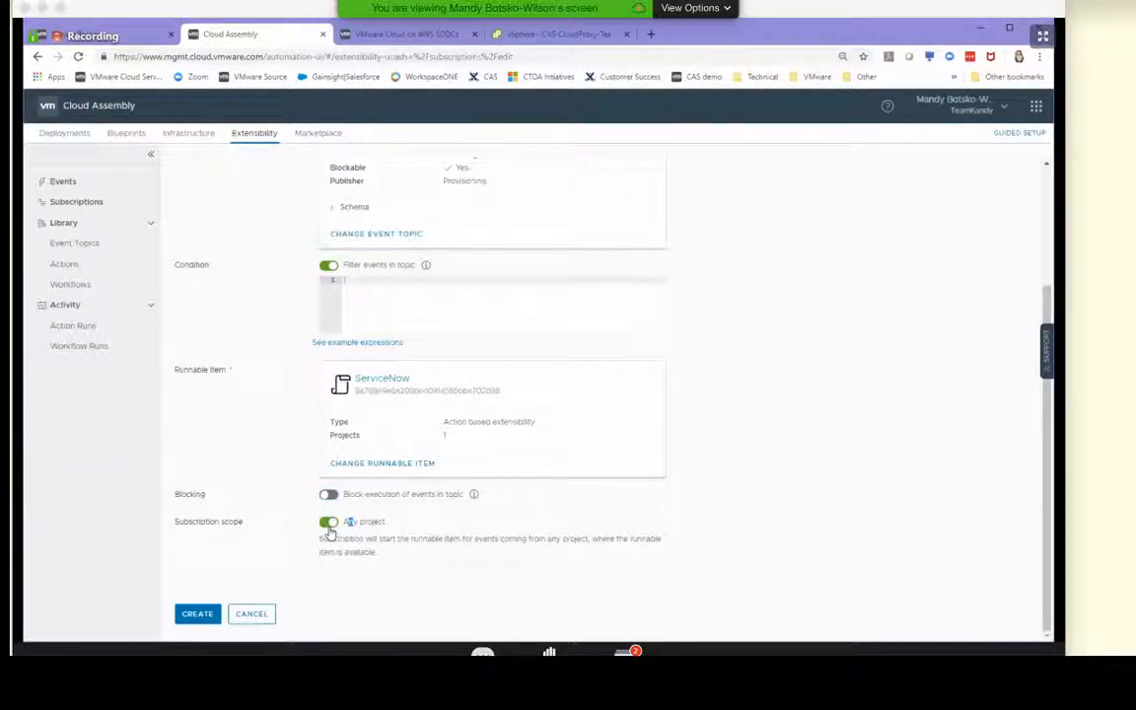
pyautogui.click(328, 523)
pyautogui.scroll(-2, 463, 542)
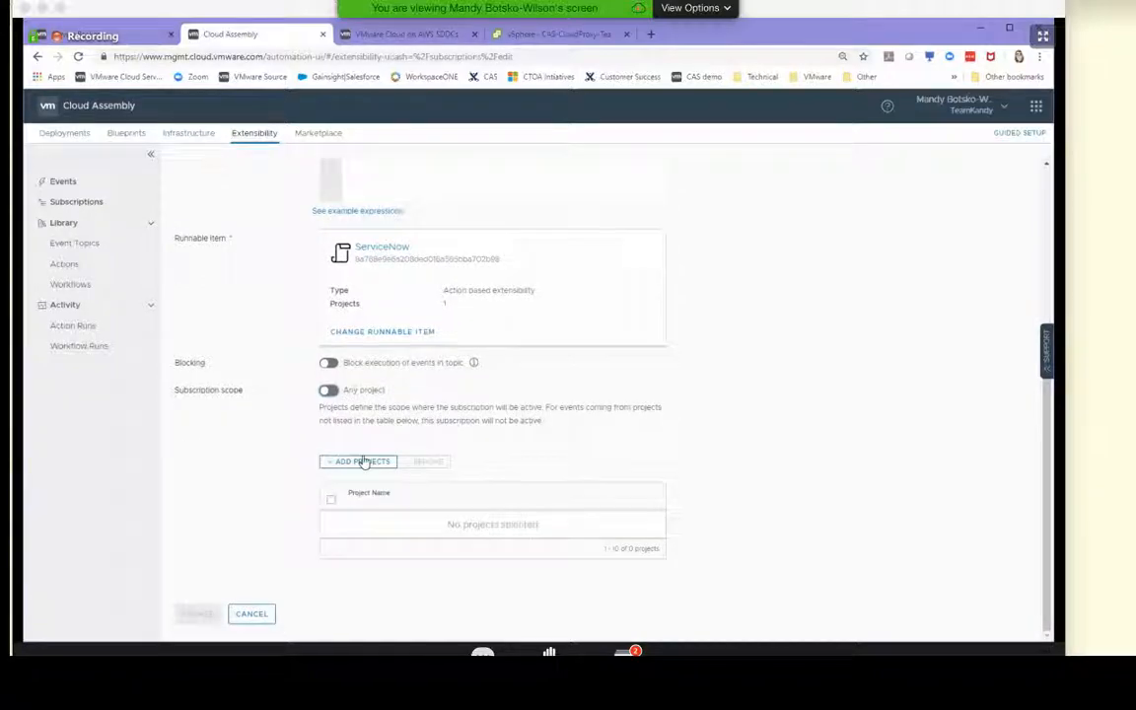
pyautogui.click(363, 461)
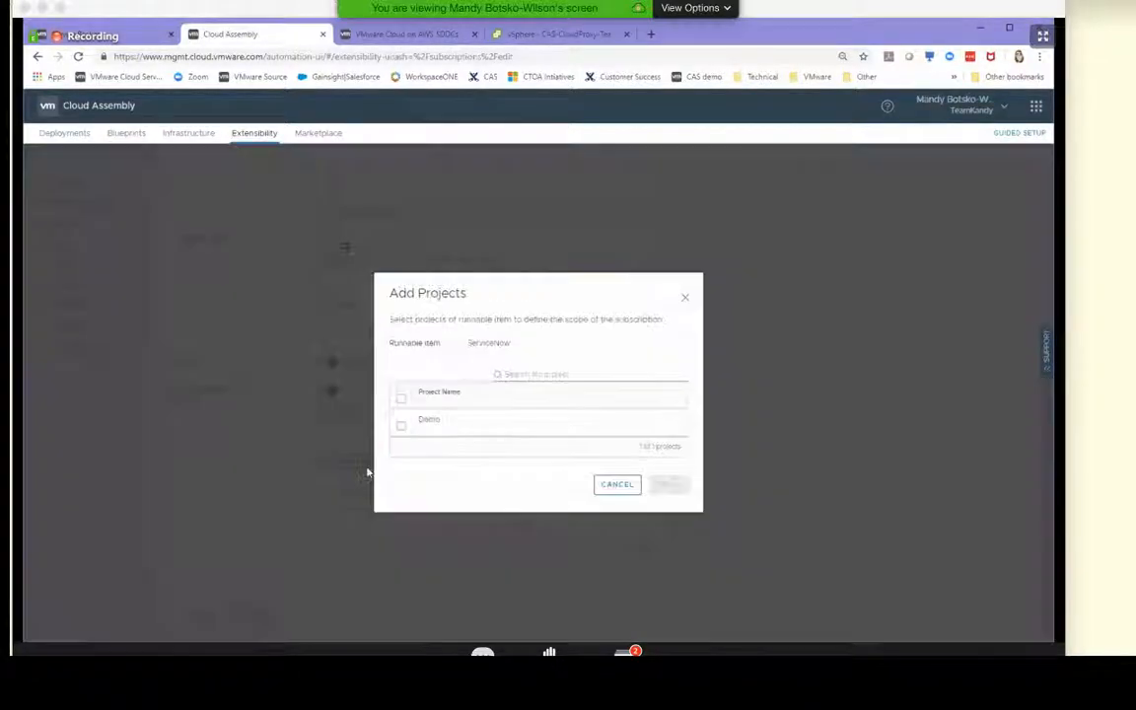
pyautogui.click(401, 425)
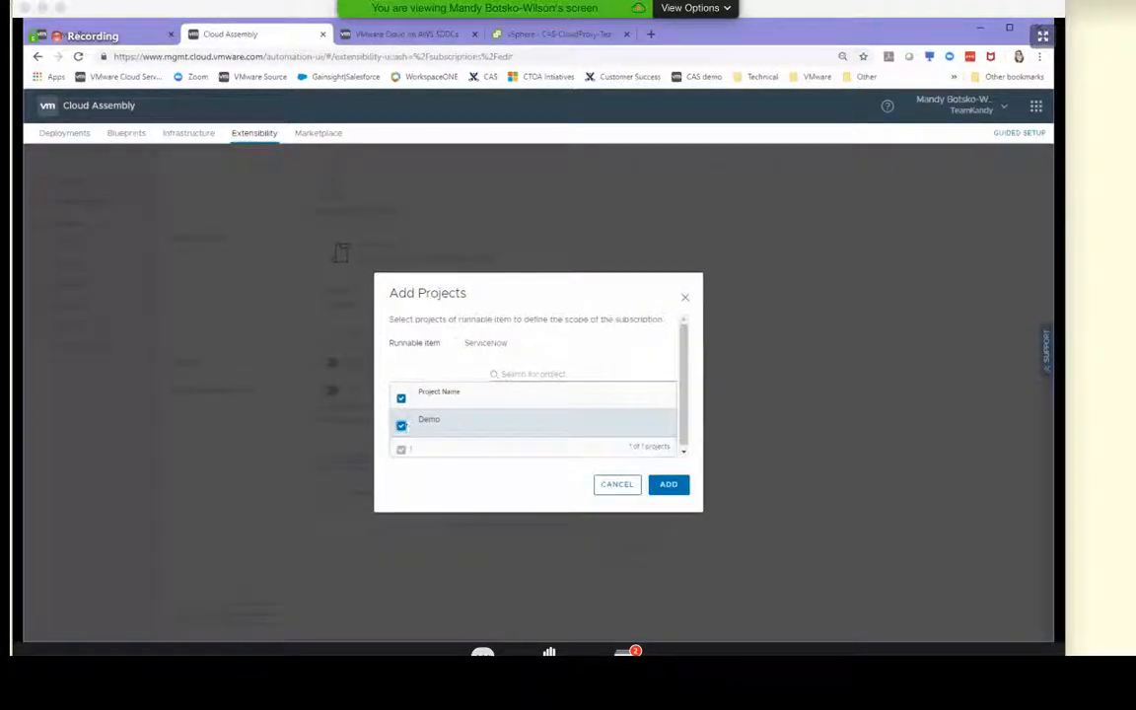
pyautogui.click(671, 486)
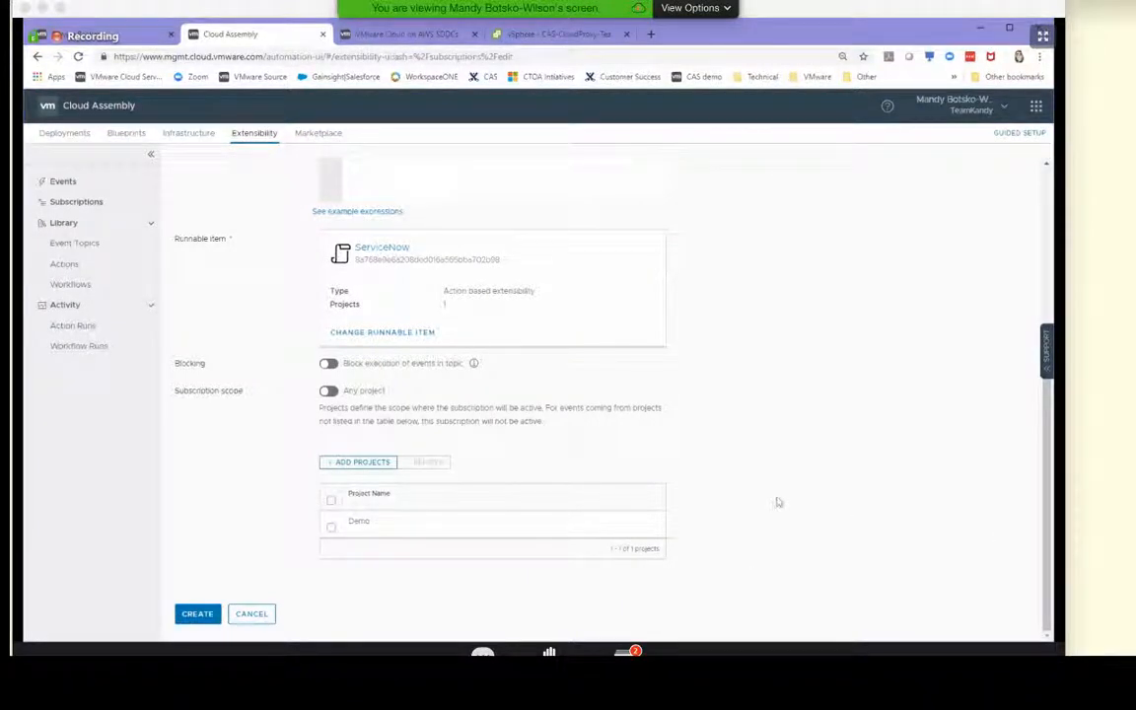
# Review the subscription settings, turn off the event filter condition and create the subscription
pyautogui.scroll(2, 749, 494)
pyautogui.scroll(-2, 750, 494)
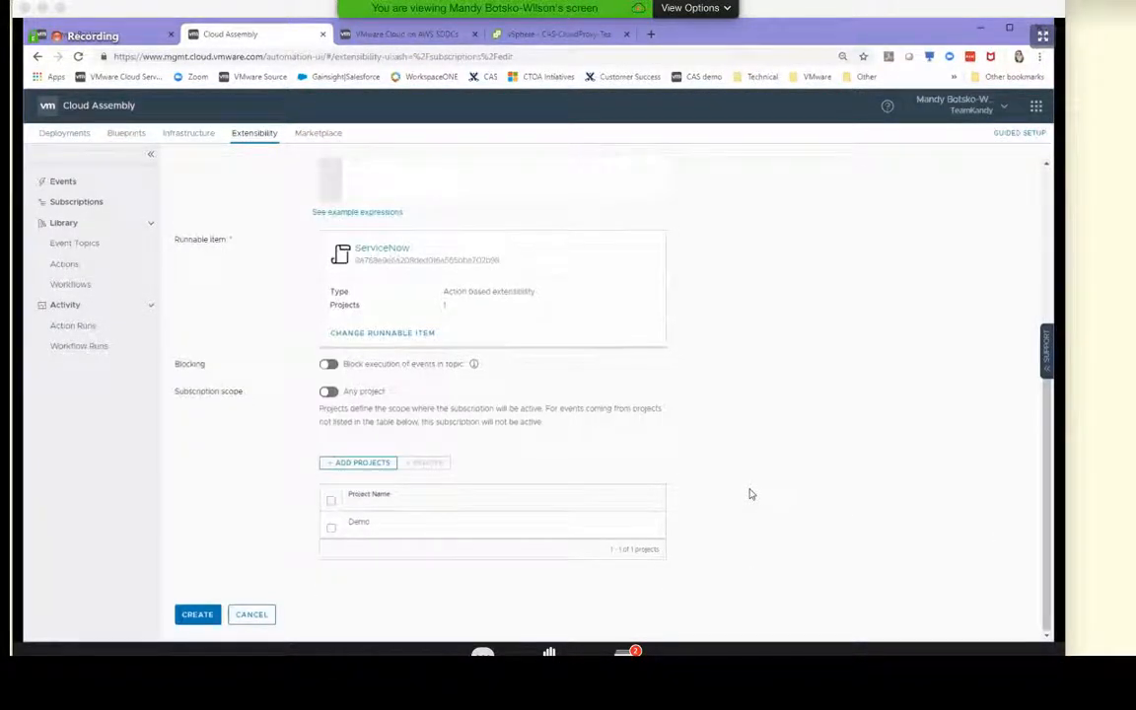
pyautogui.scroll(3, 749, 494)
pyautogui.scroll(-3, 750, 497)
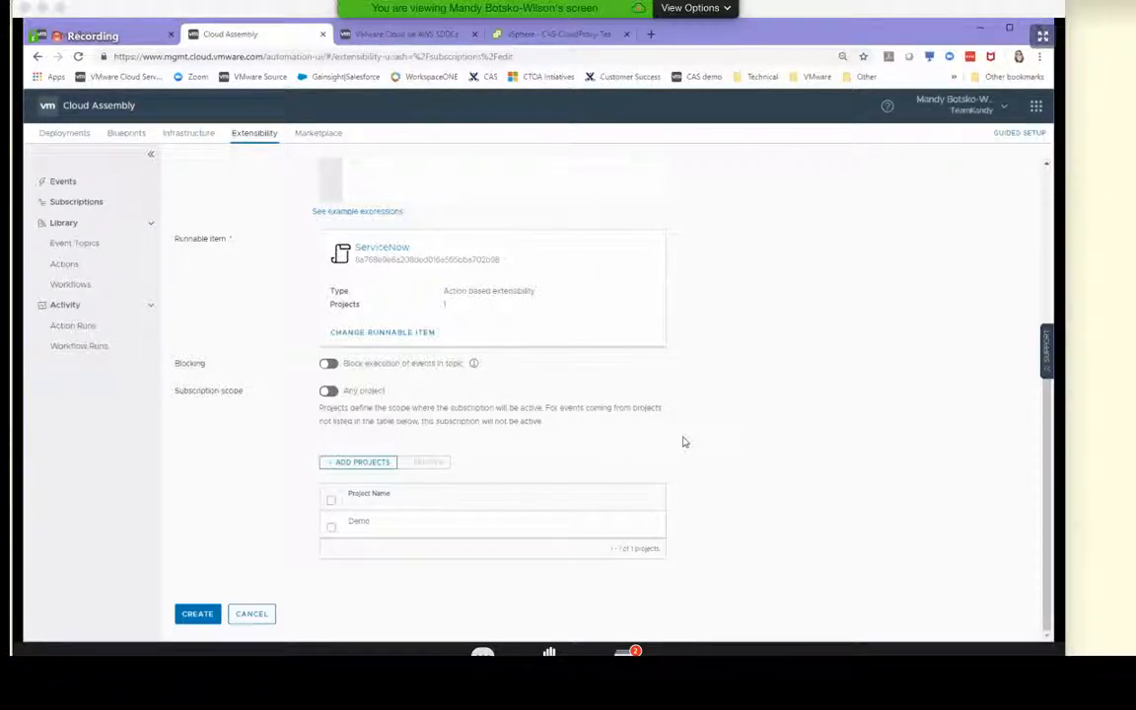
pyautogui.scroll(2, 422, 205)
pyautogui.scroll(1, 422, 205)
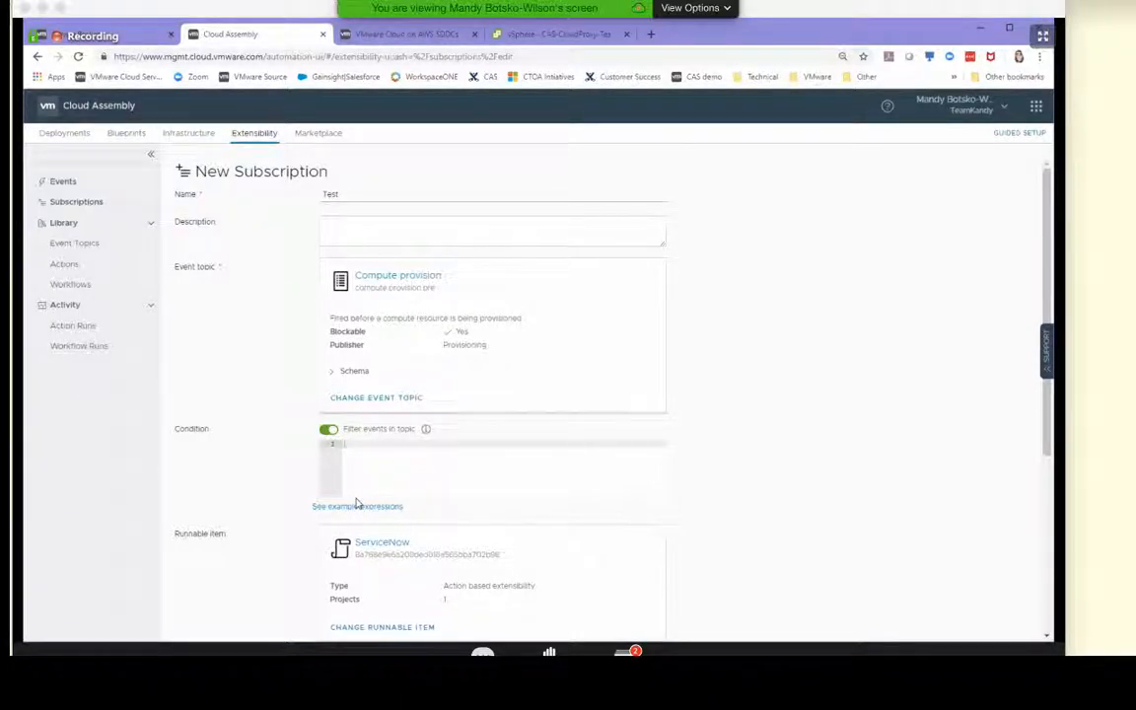
pyautogui.click(326, 432)
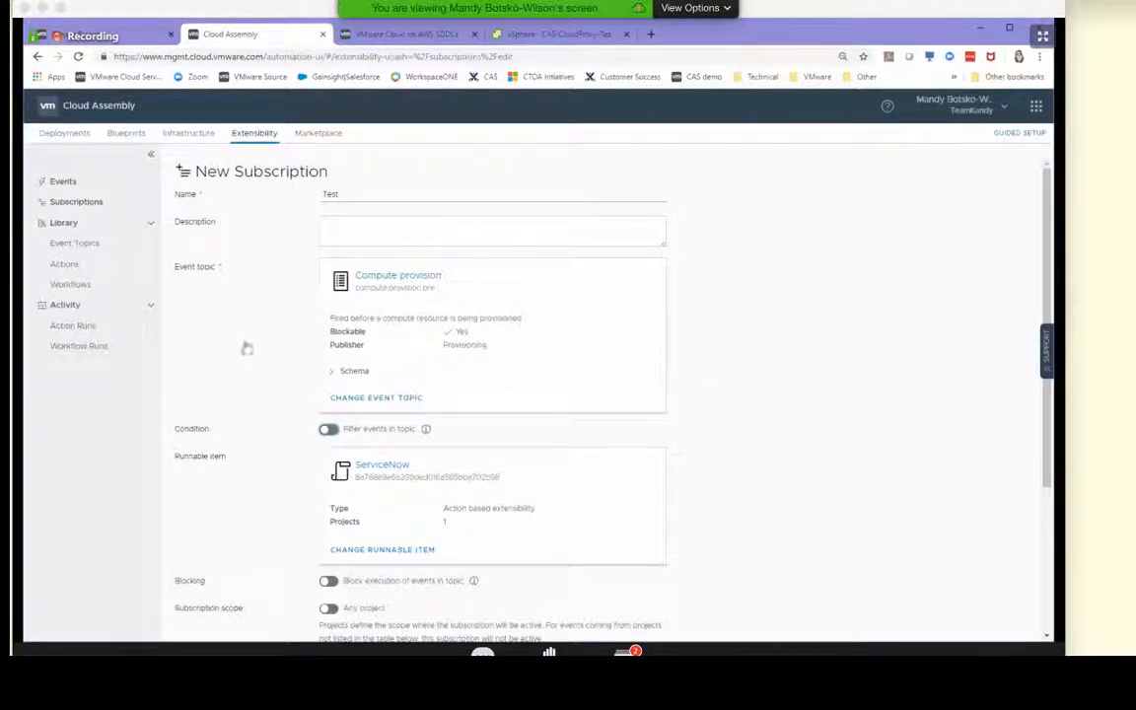
pyautogui.scroll(-3, 246, 394)
pyautogui.click(197, 615)
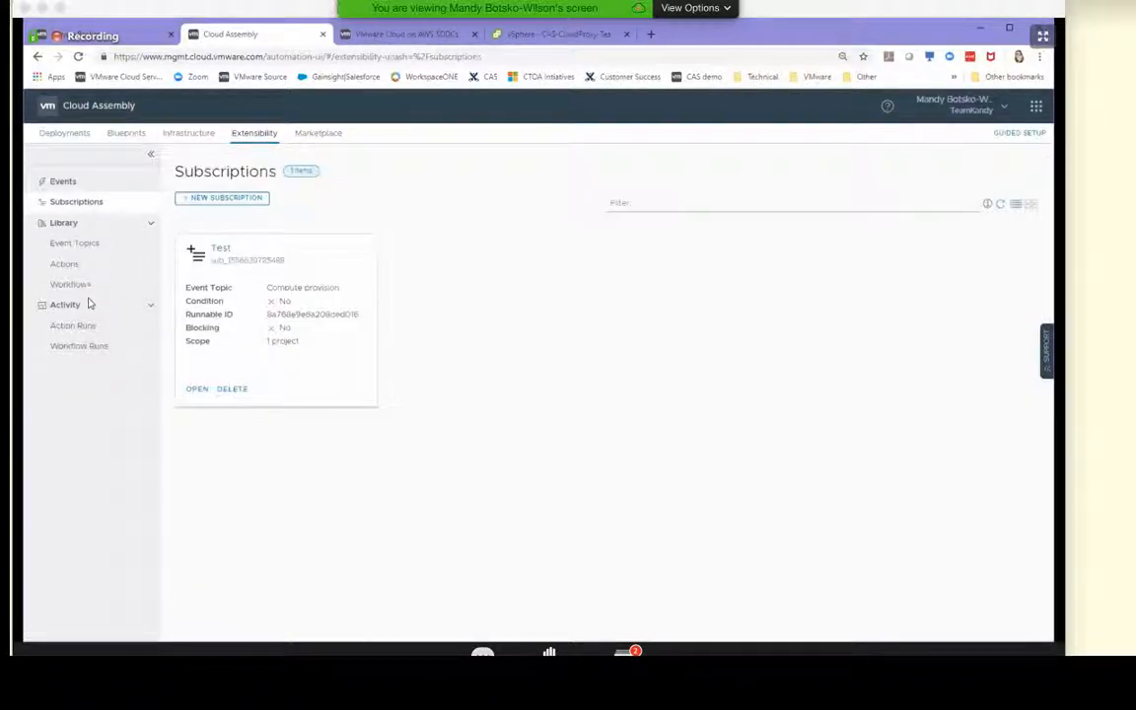